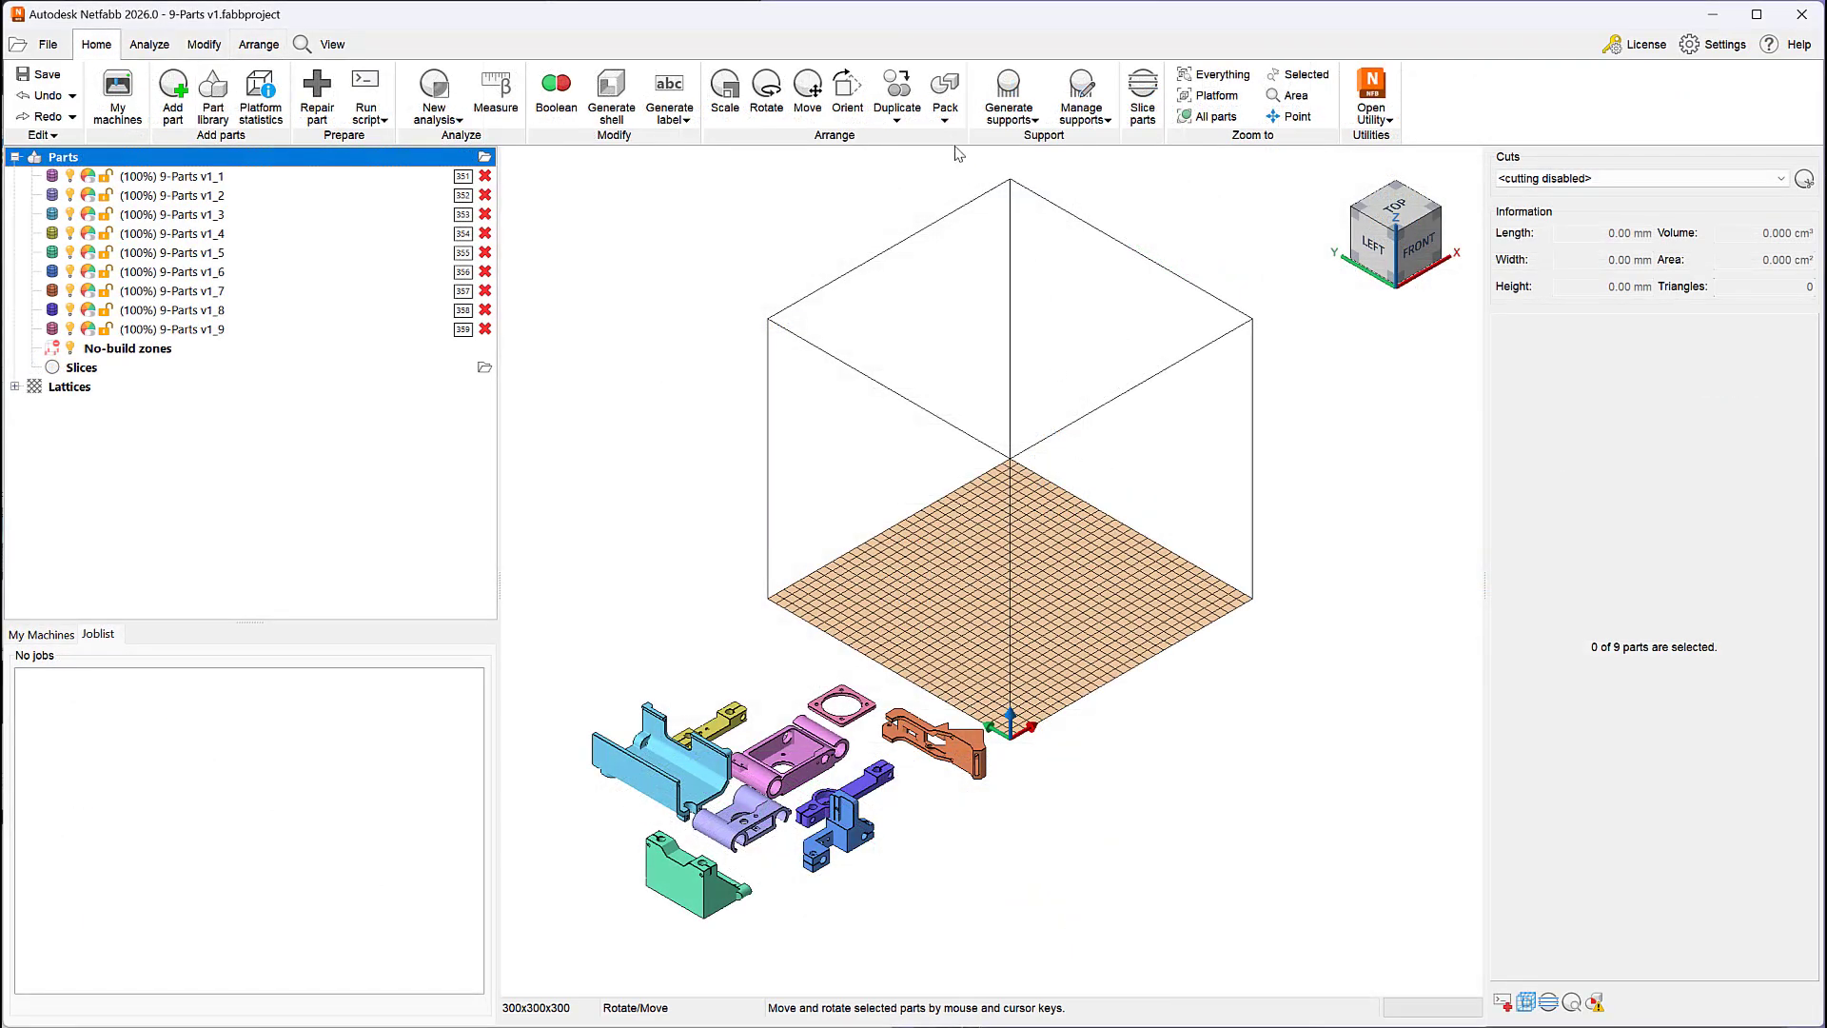
# - Run a 3D True Shape pack with 50 duplicates per part on at most 3 platforms
pyautogui.click(945, 100)
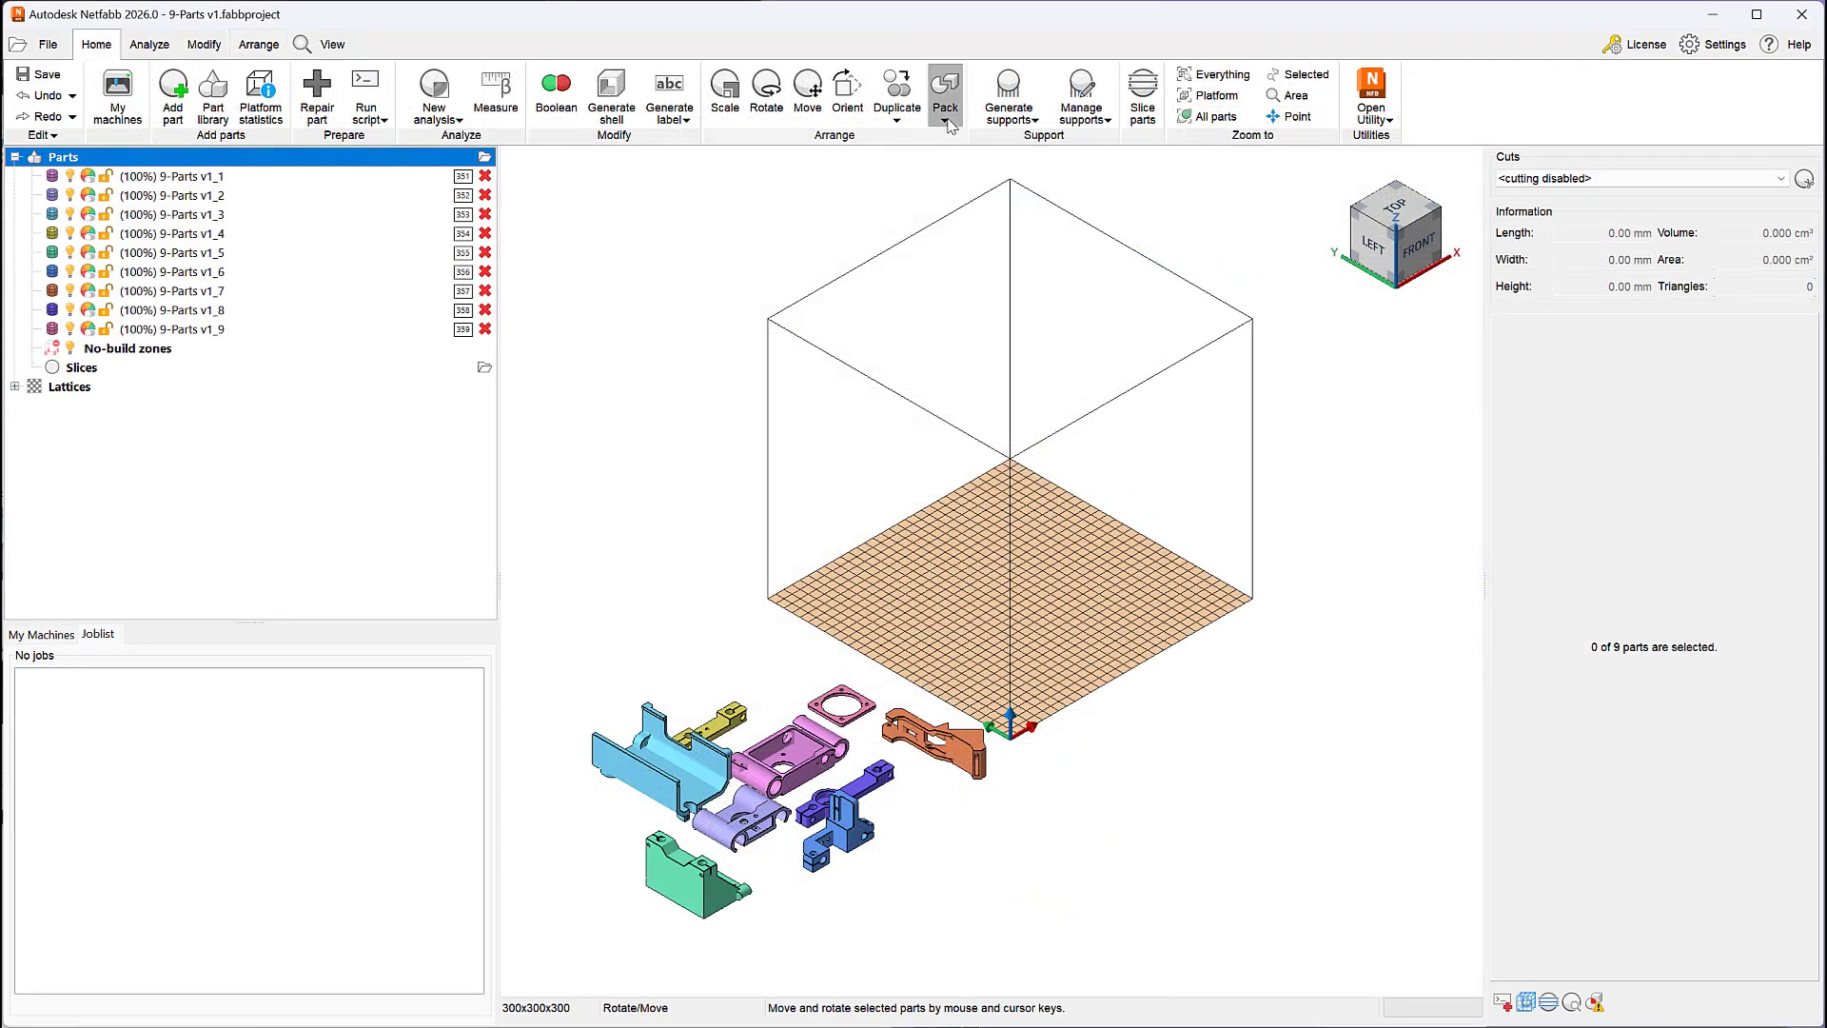
pyautogui.click(969, 263)
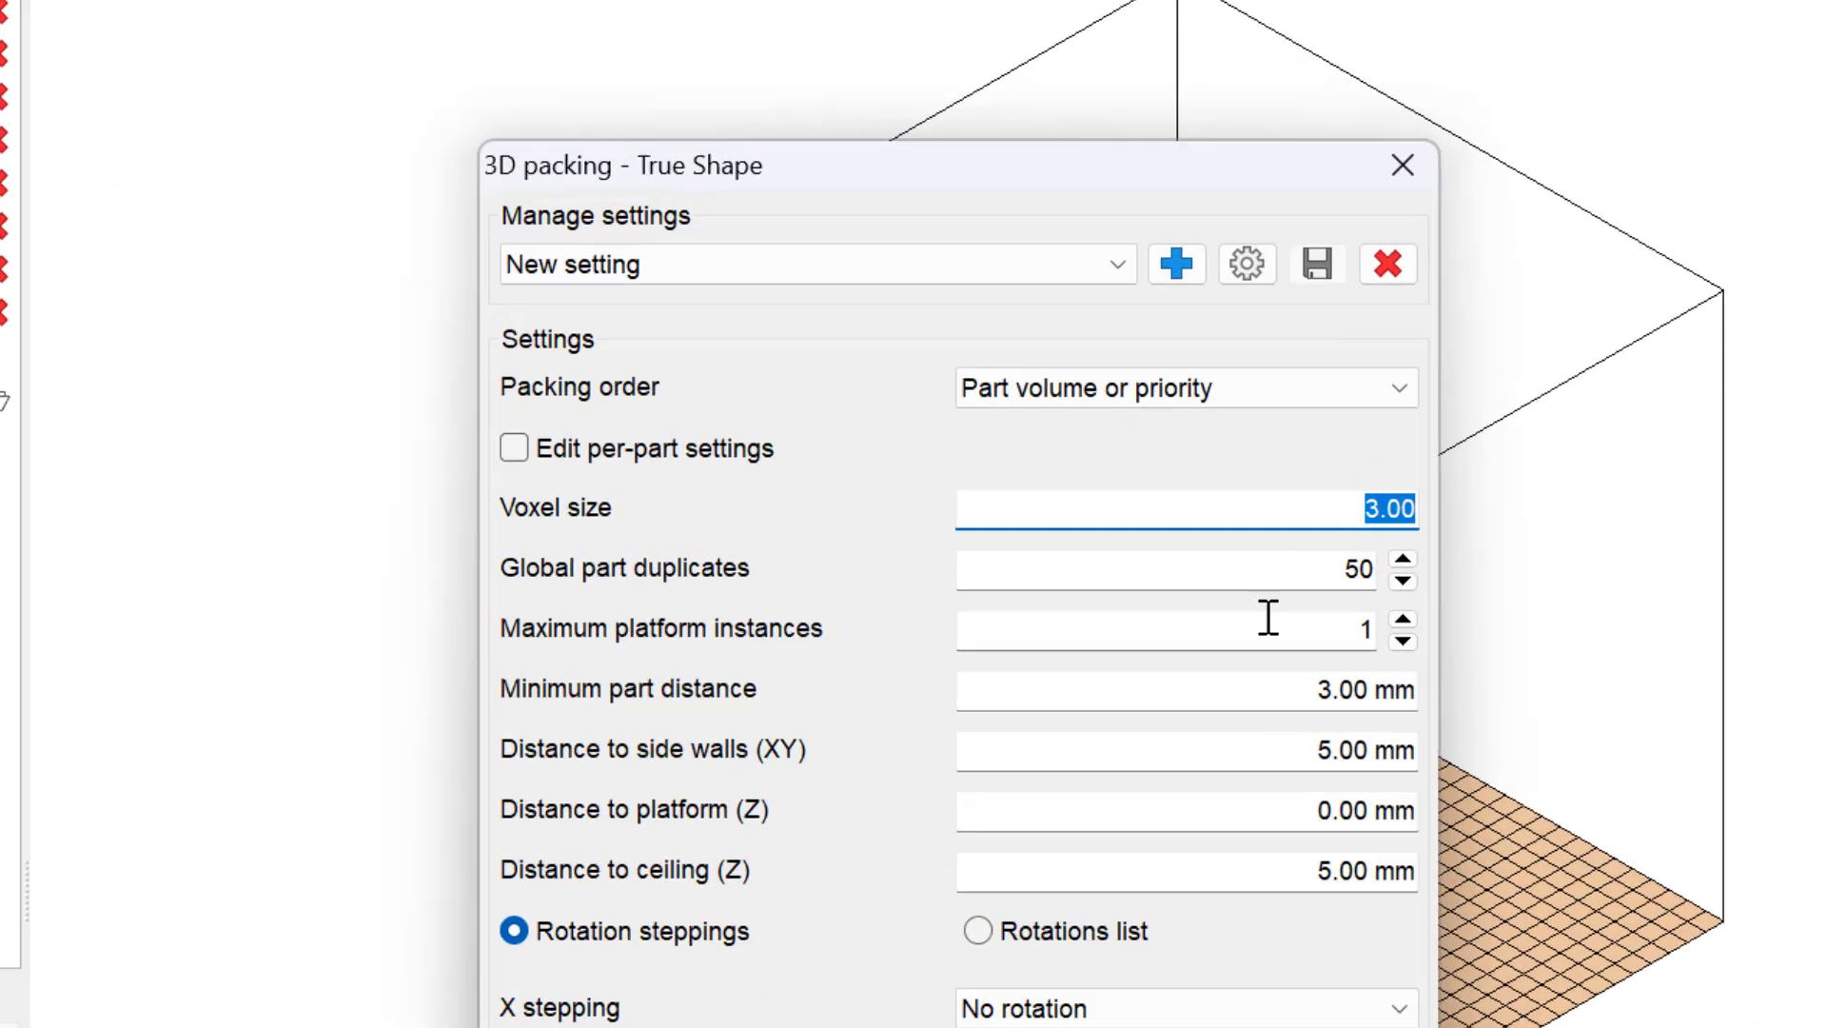
pyautogui.doubleClick(1048, 464)
pyautogui.write('3')
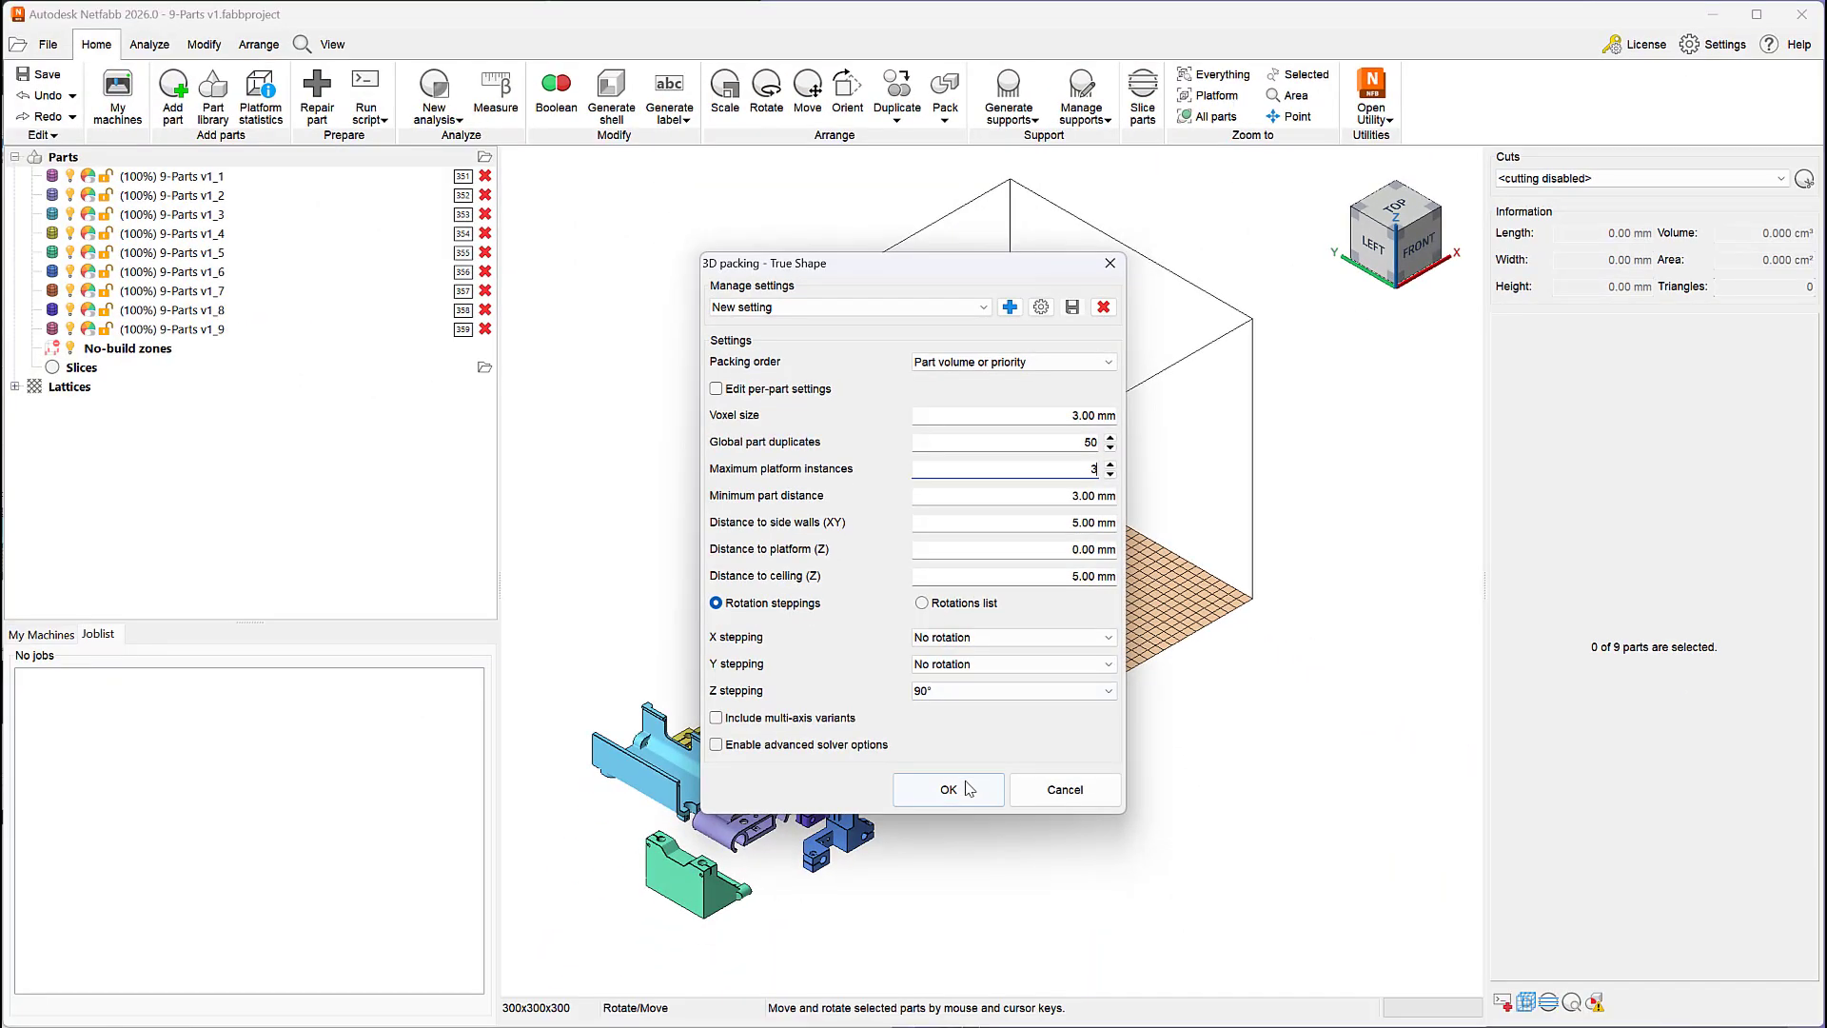
pyautogui.click(969, 789)
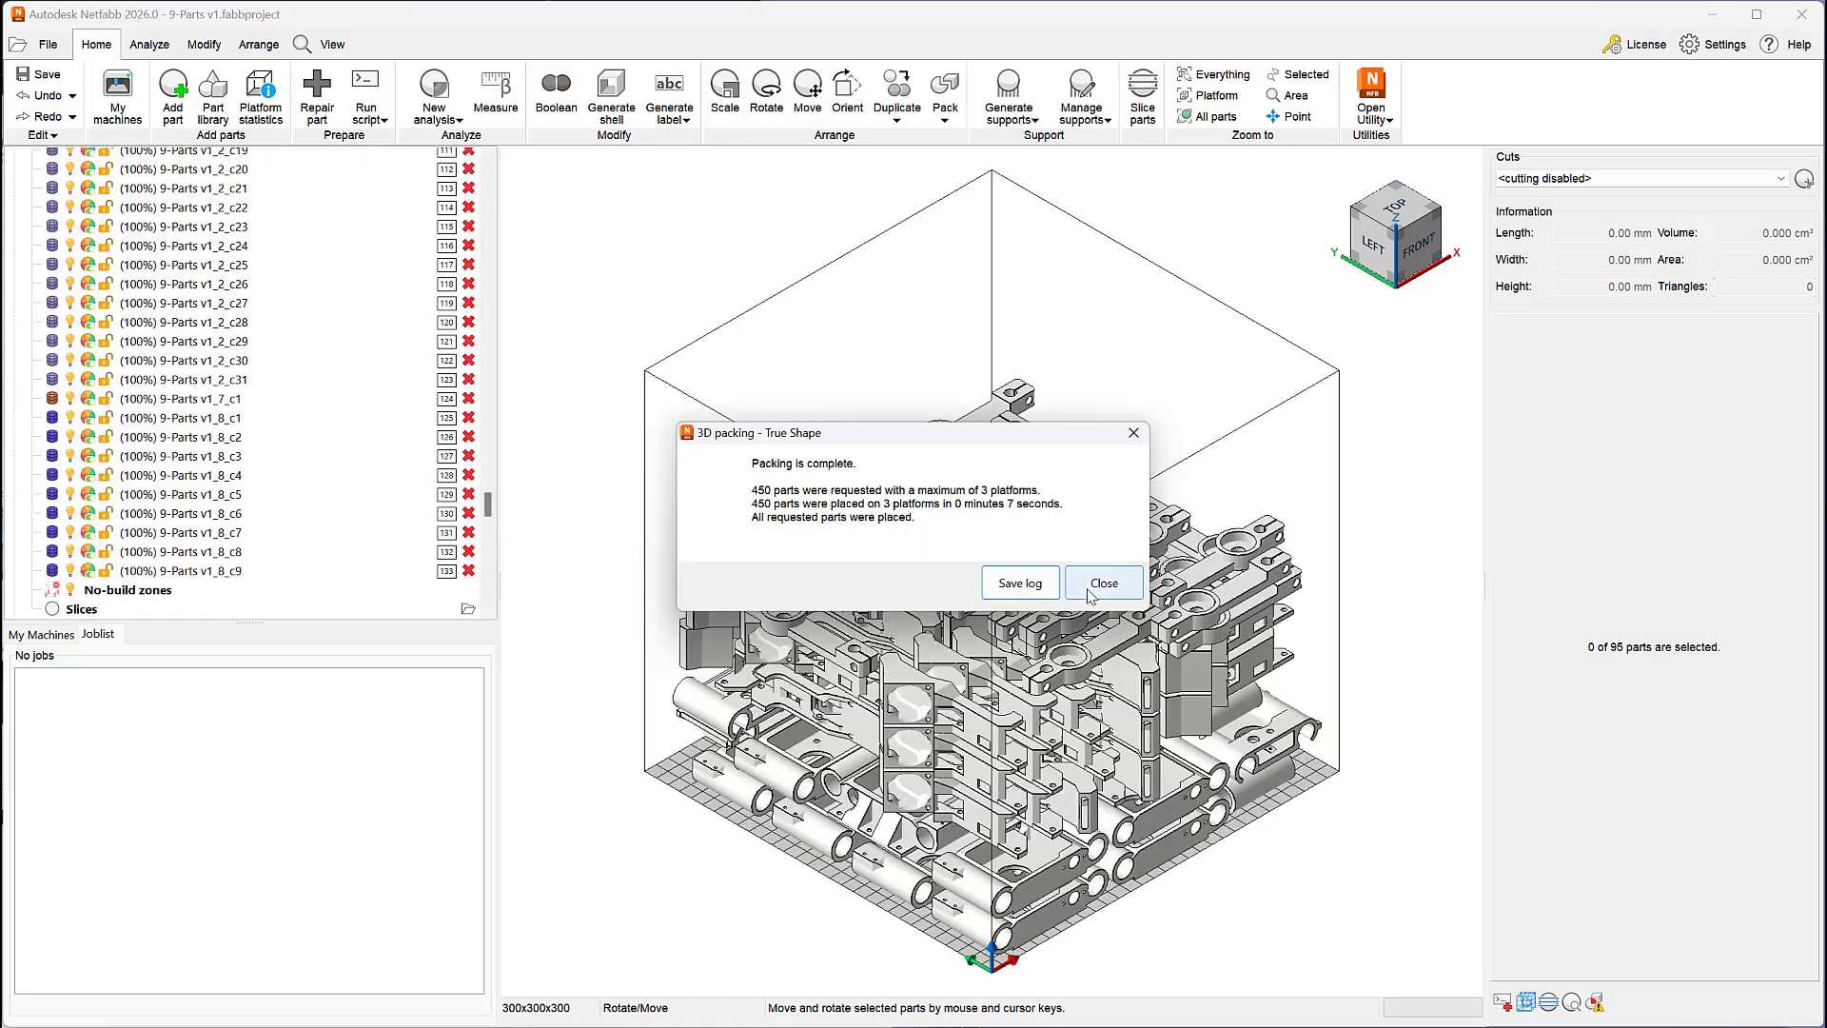
# - Collapse the parts tree and view each of the three packed platforms
pyautogui.click(1102, 583)
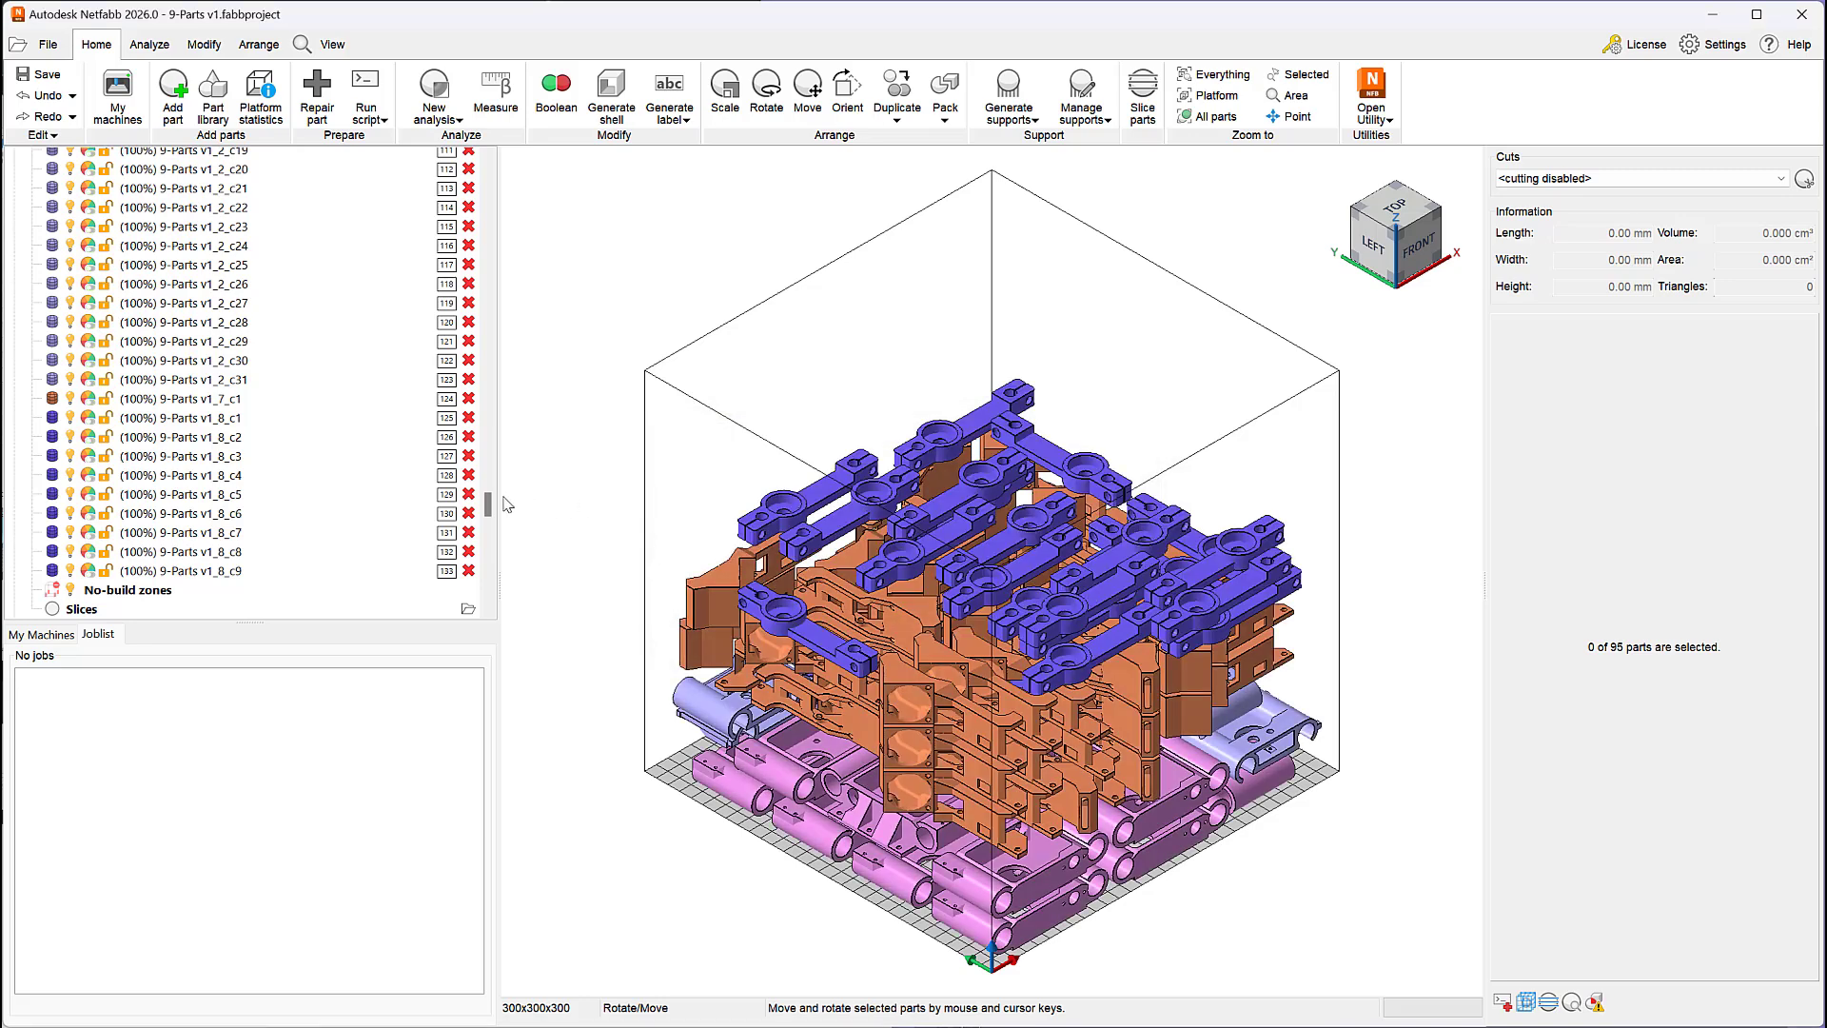
pyautogui.scroll(1, 491, 494)
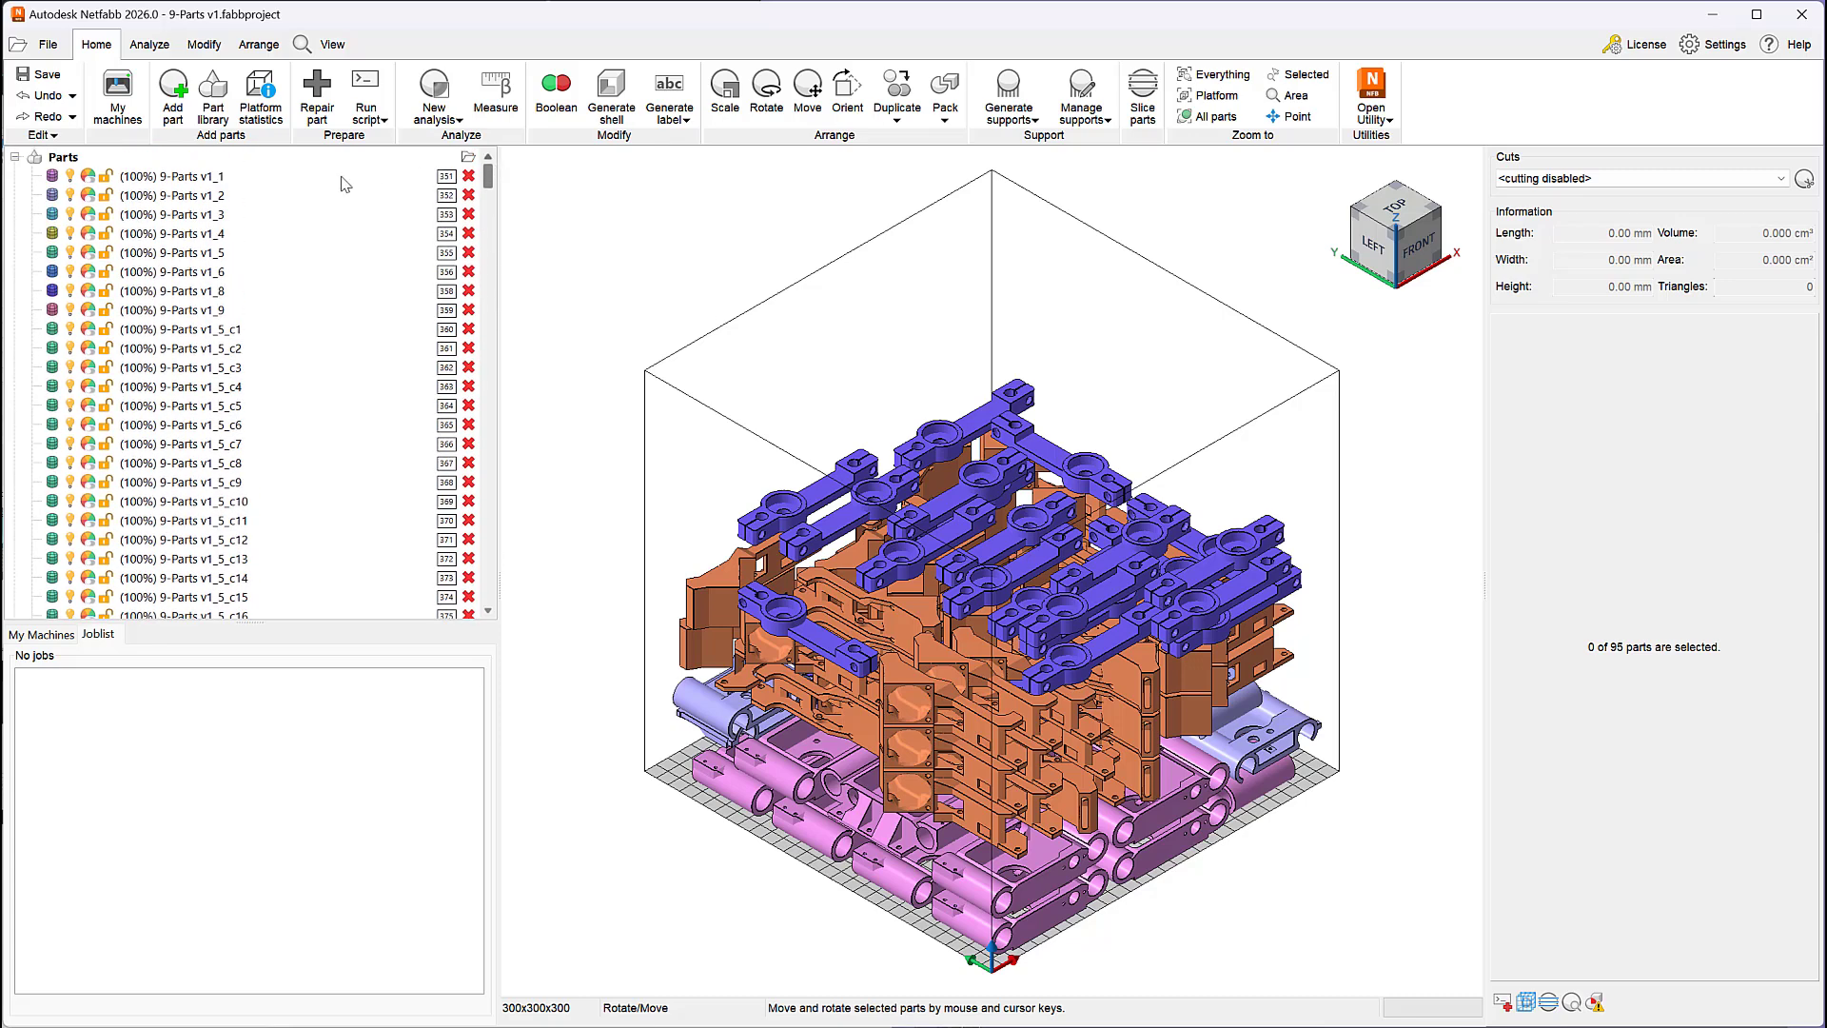
pyautogui.rightClick(118, 163)
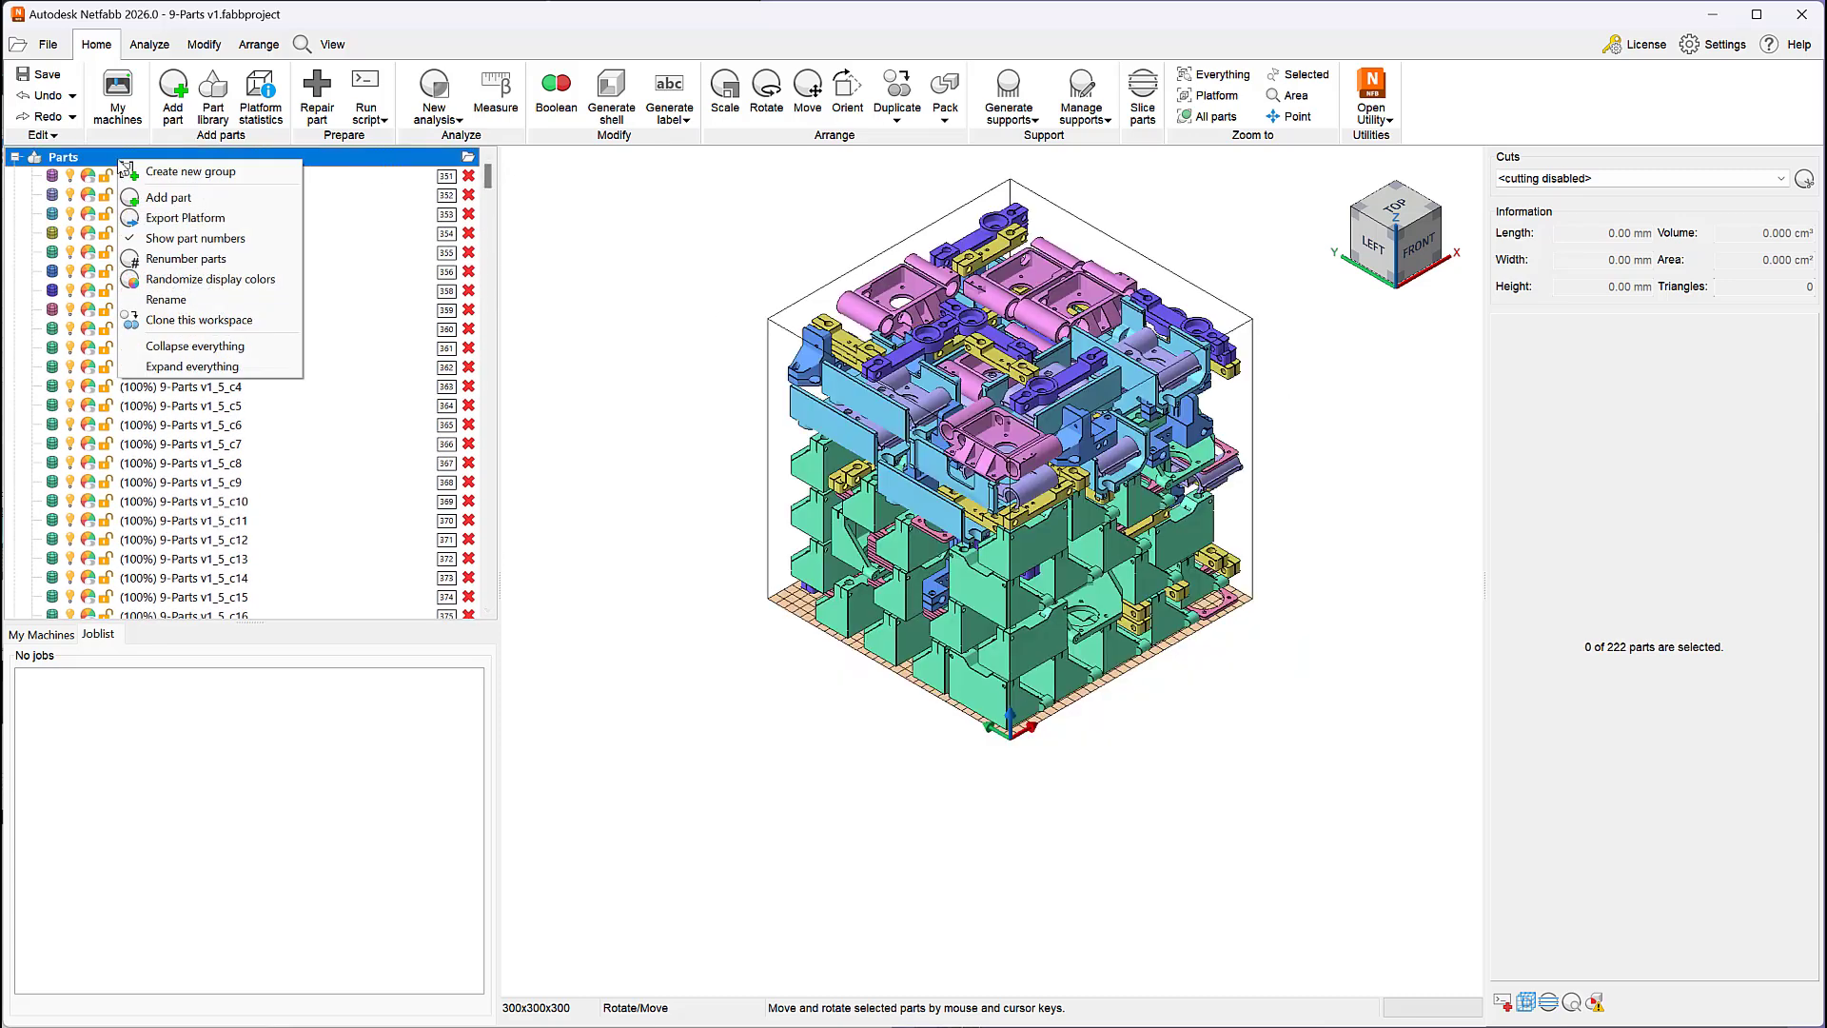
pyautogui.click(222, 350)
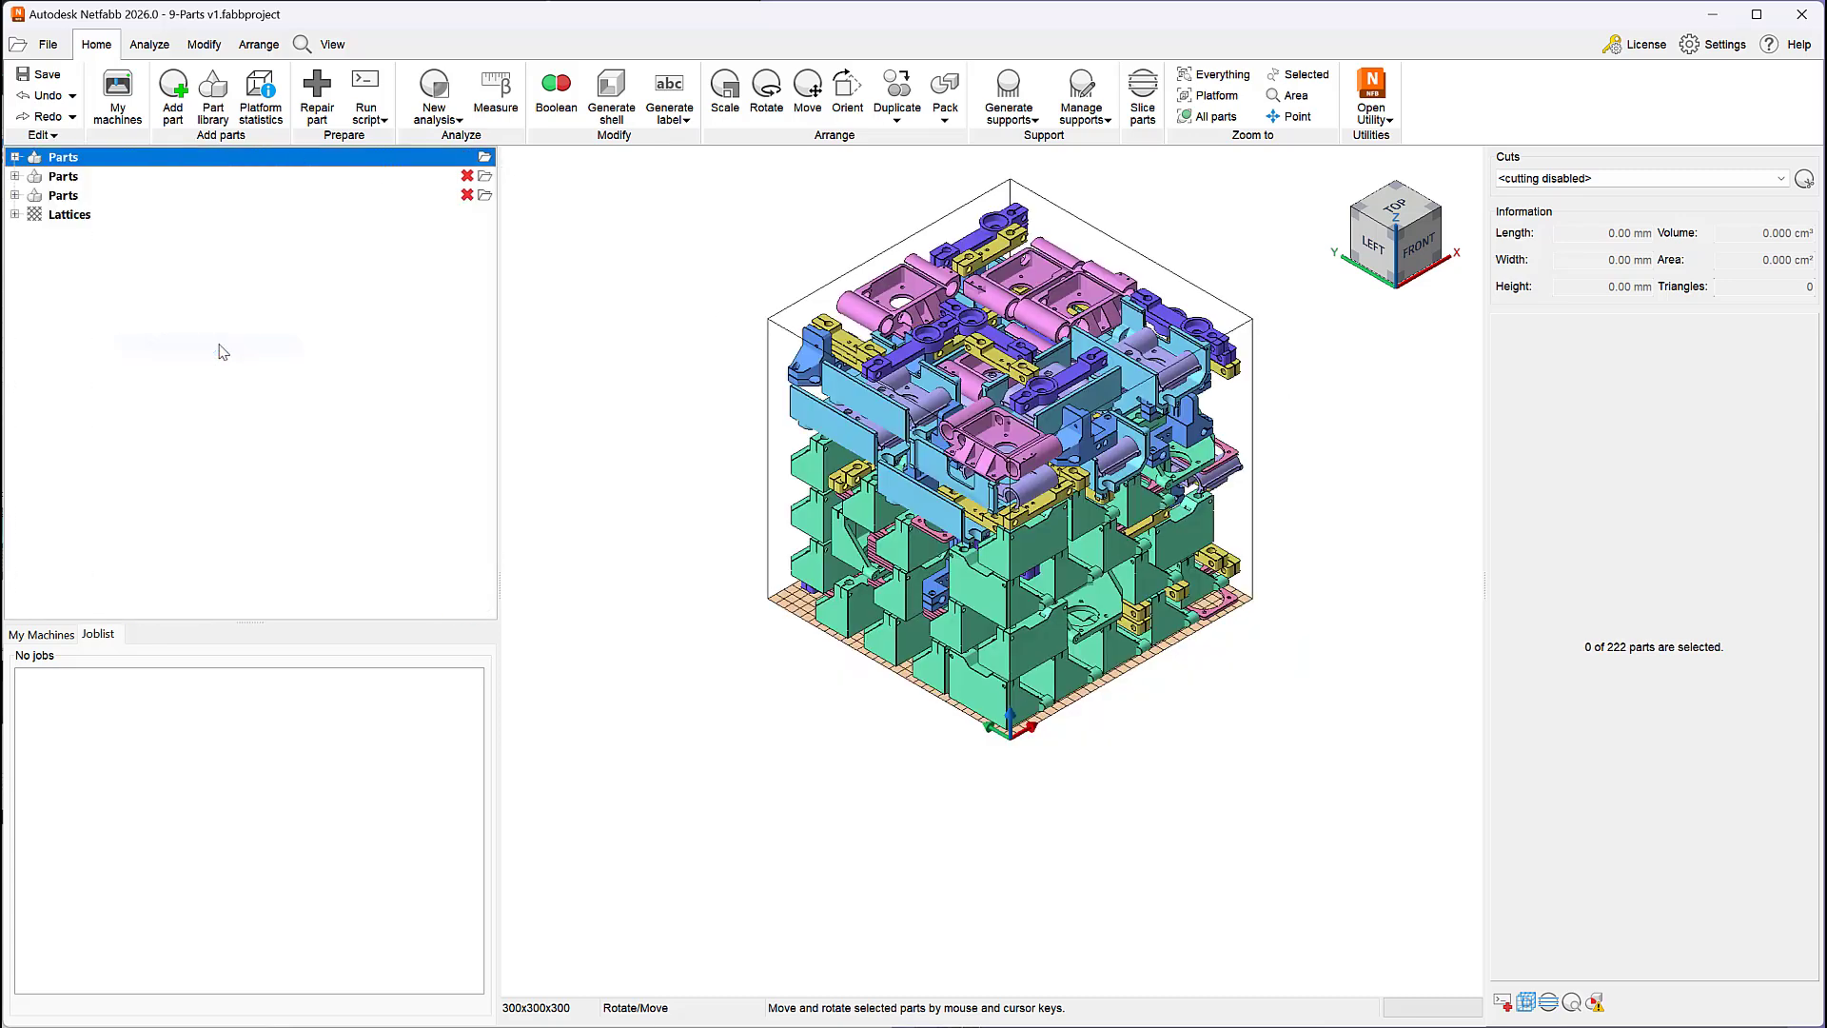
pyautogui.click(146, 178)
pyautogui.click(152, 198)
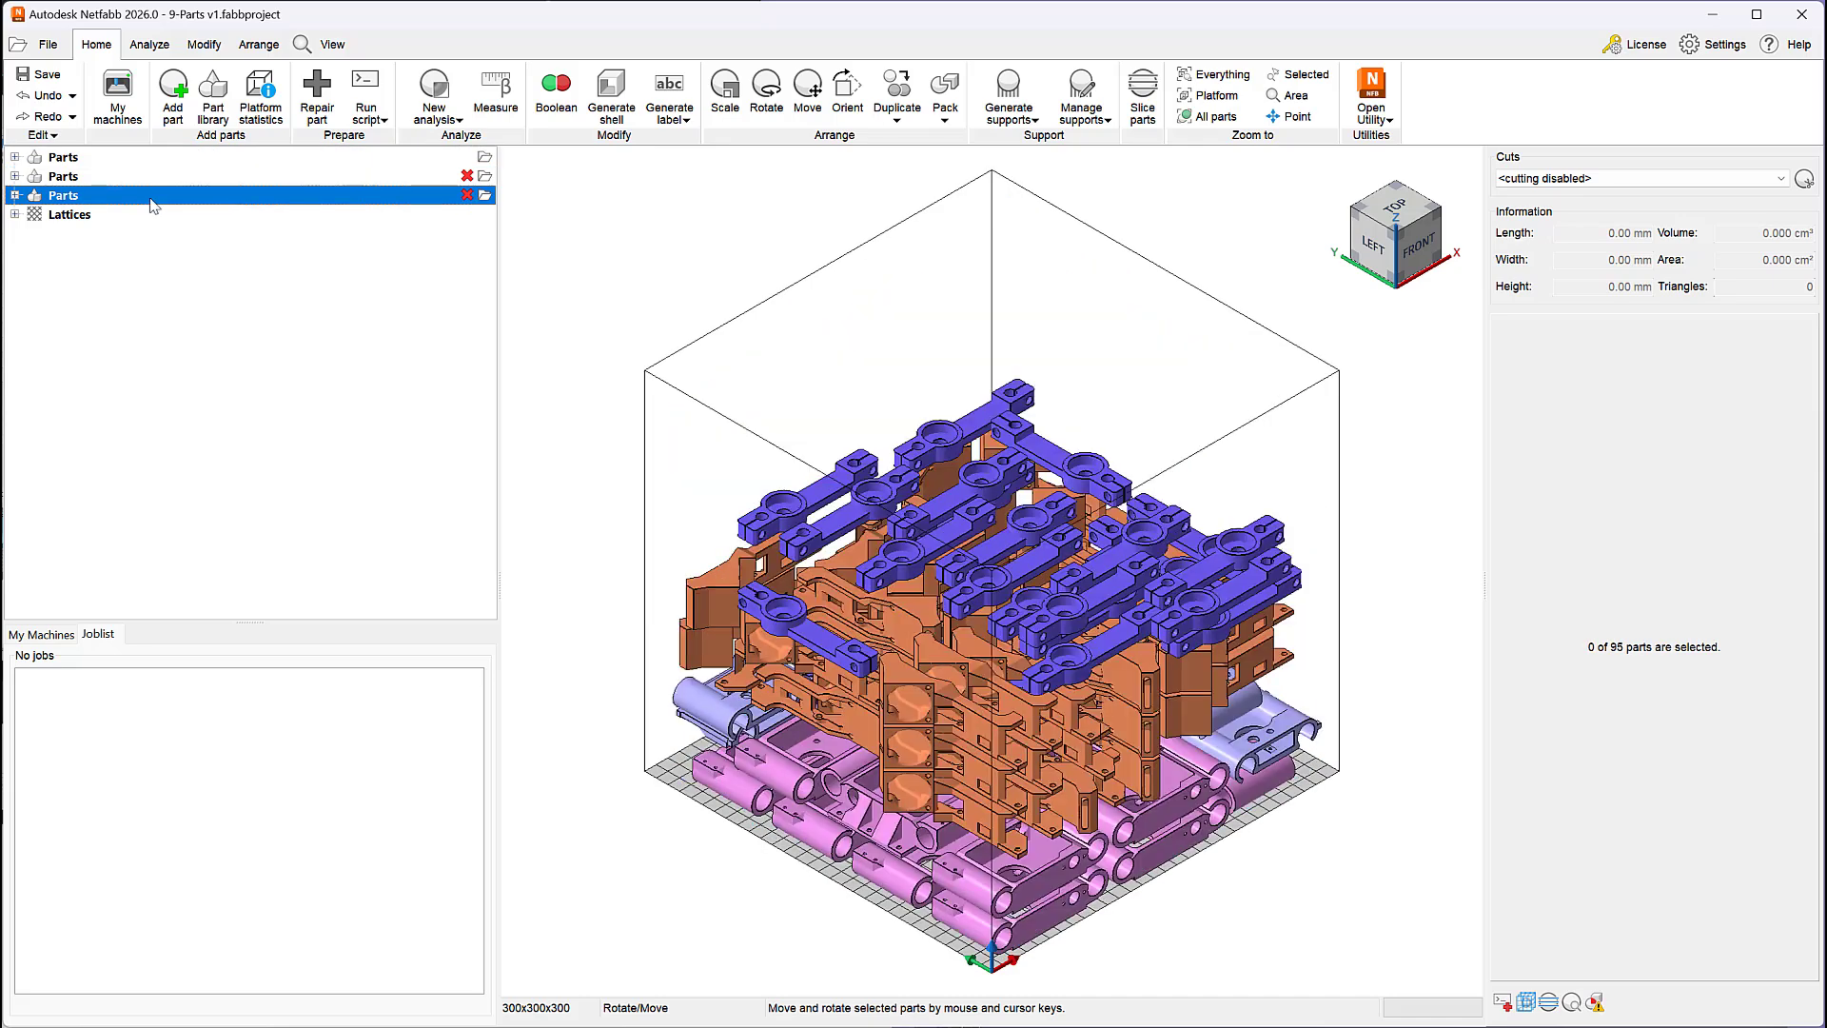
pyautogui.click(154, 160)
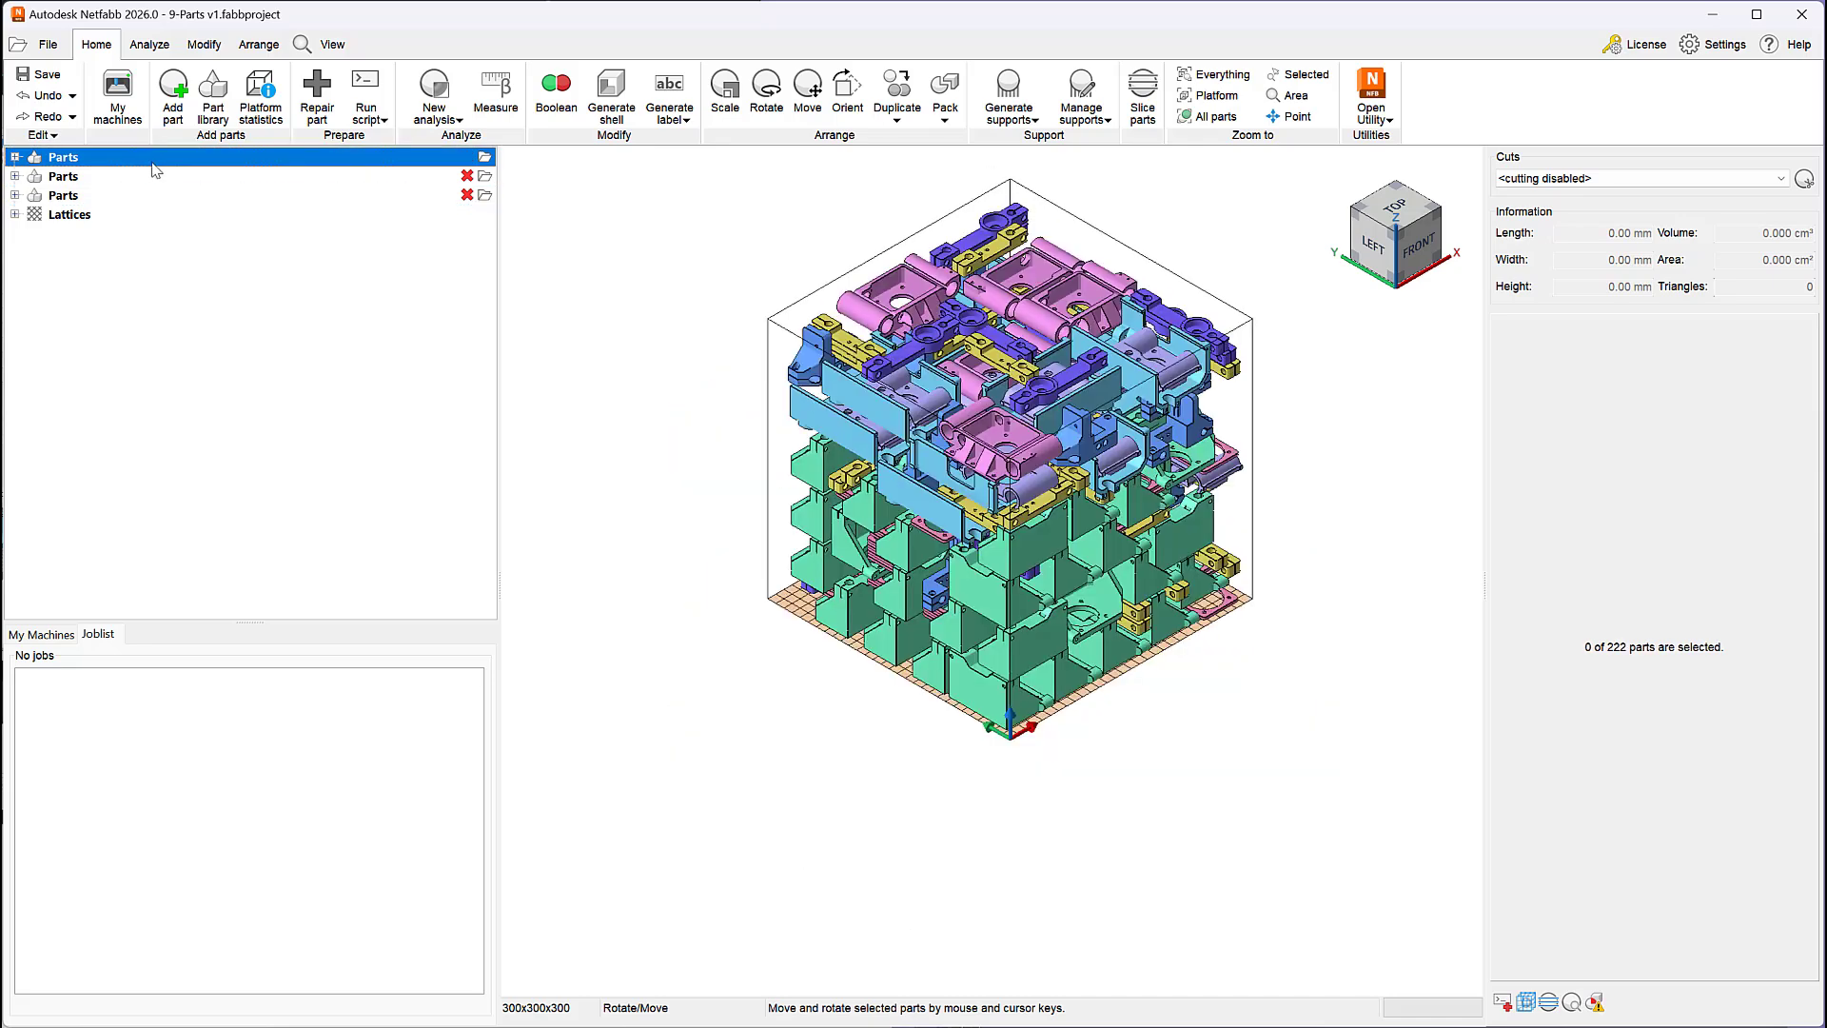
# - Undo the packing to restore the nine original parts beside the empty volume
pyautogui.keyDown('ctrl'); pyautogui.click(154, 162); pyautogui.keyUp('ctrl')
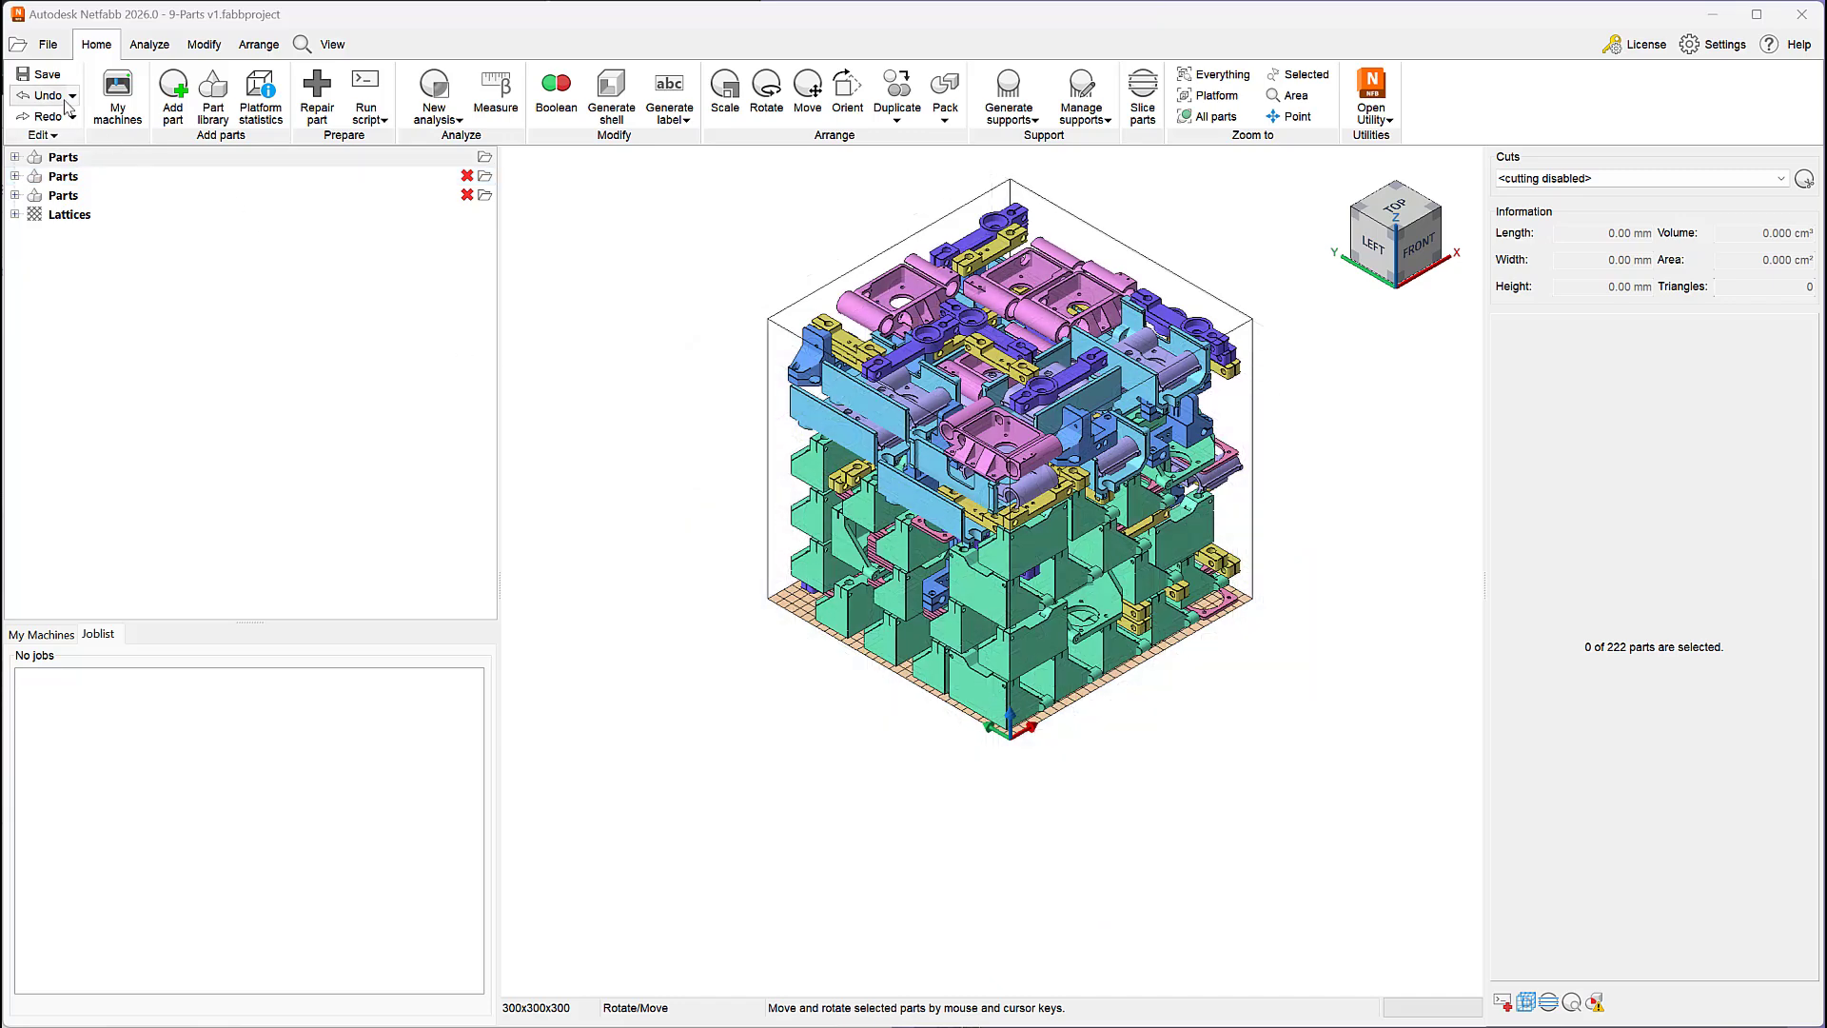
pyautogui.click(59, 96)
pyautogui.click(945, 112)
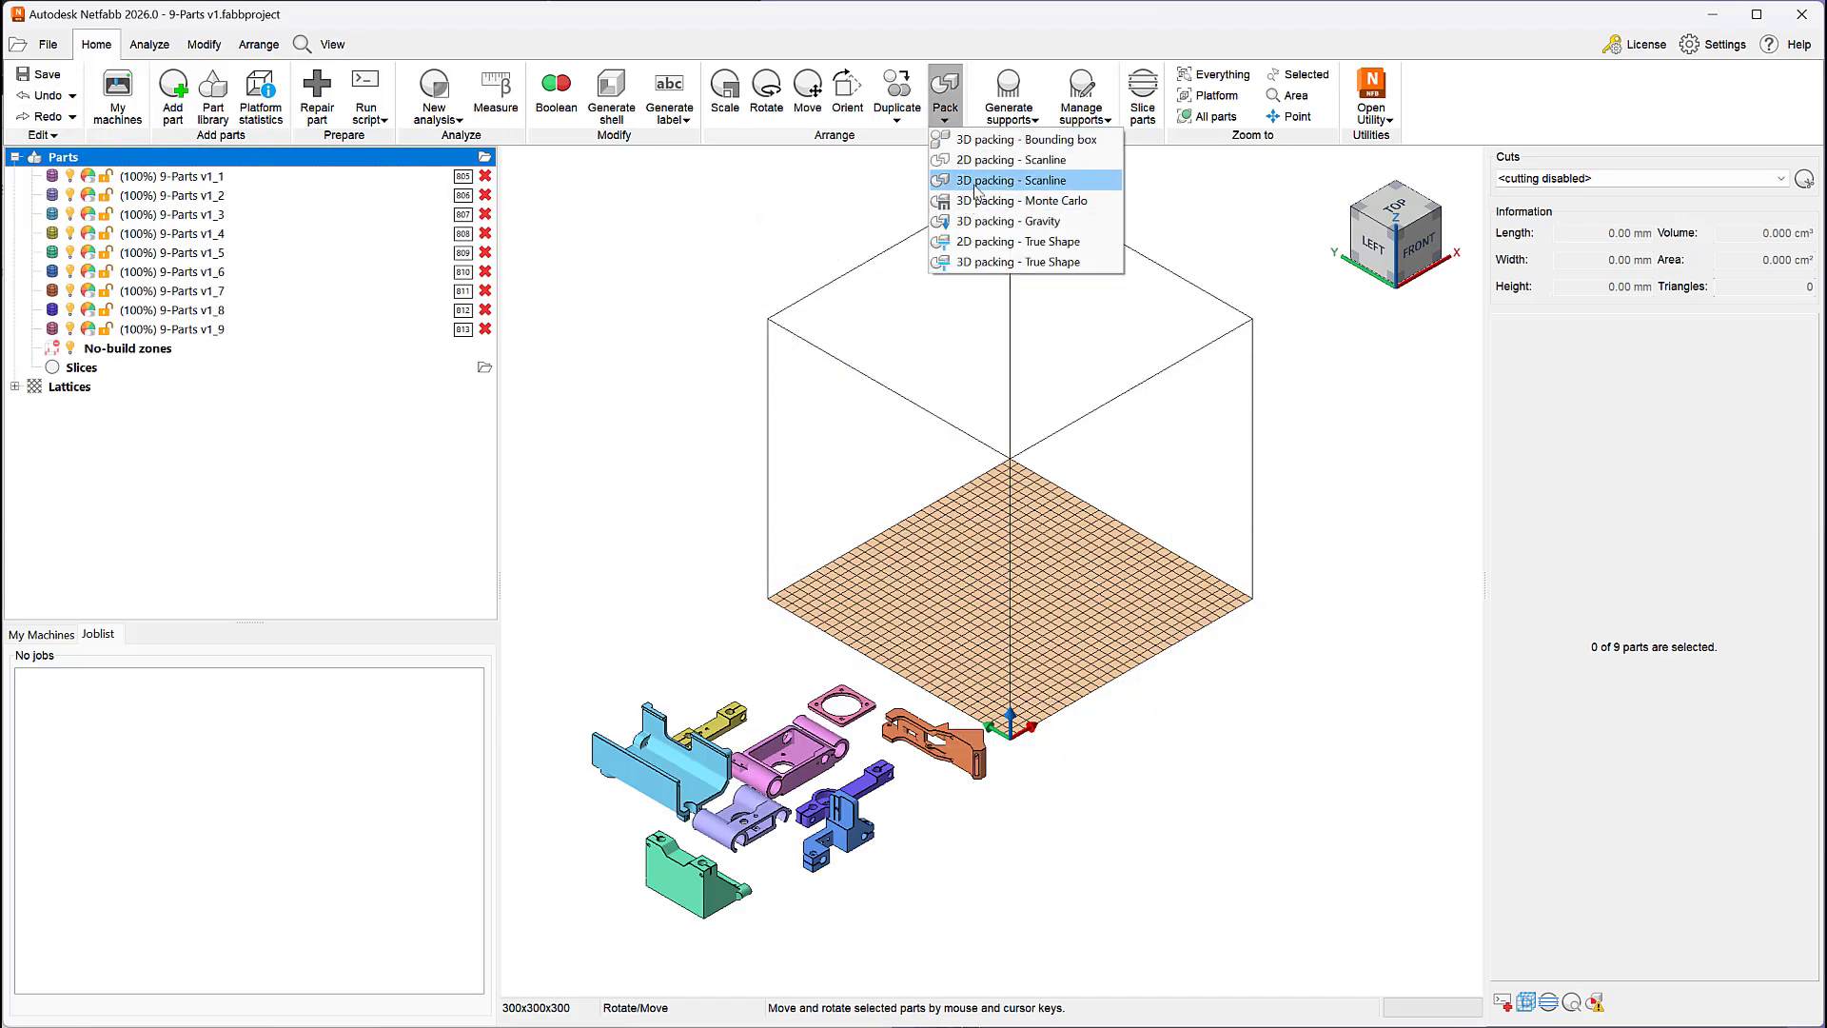
# - True Shape pack 15 duplicates of each part, filling one volume with 135 parts
pyautogui.click(1009, 262)
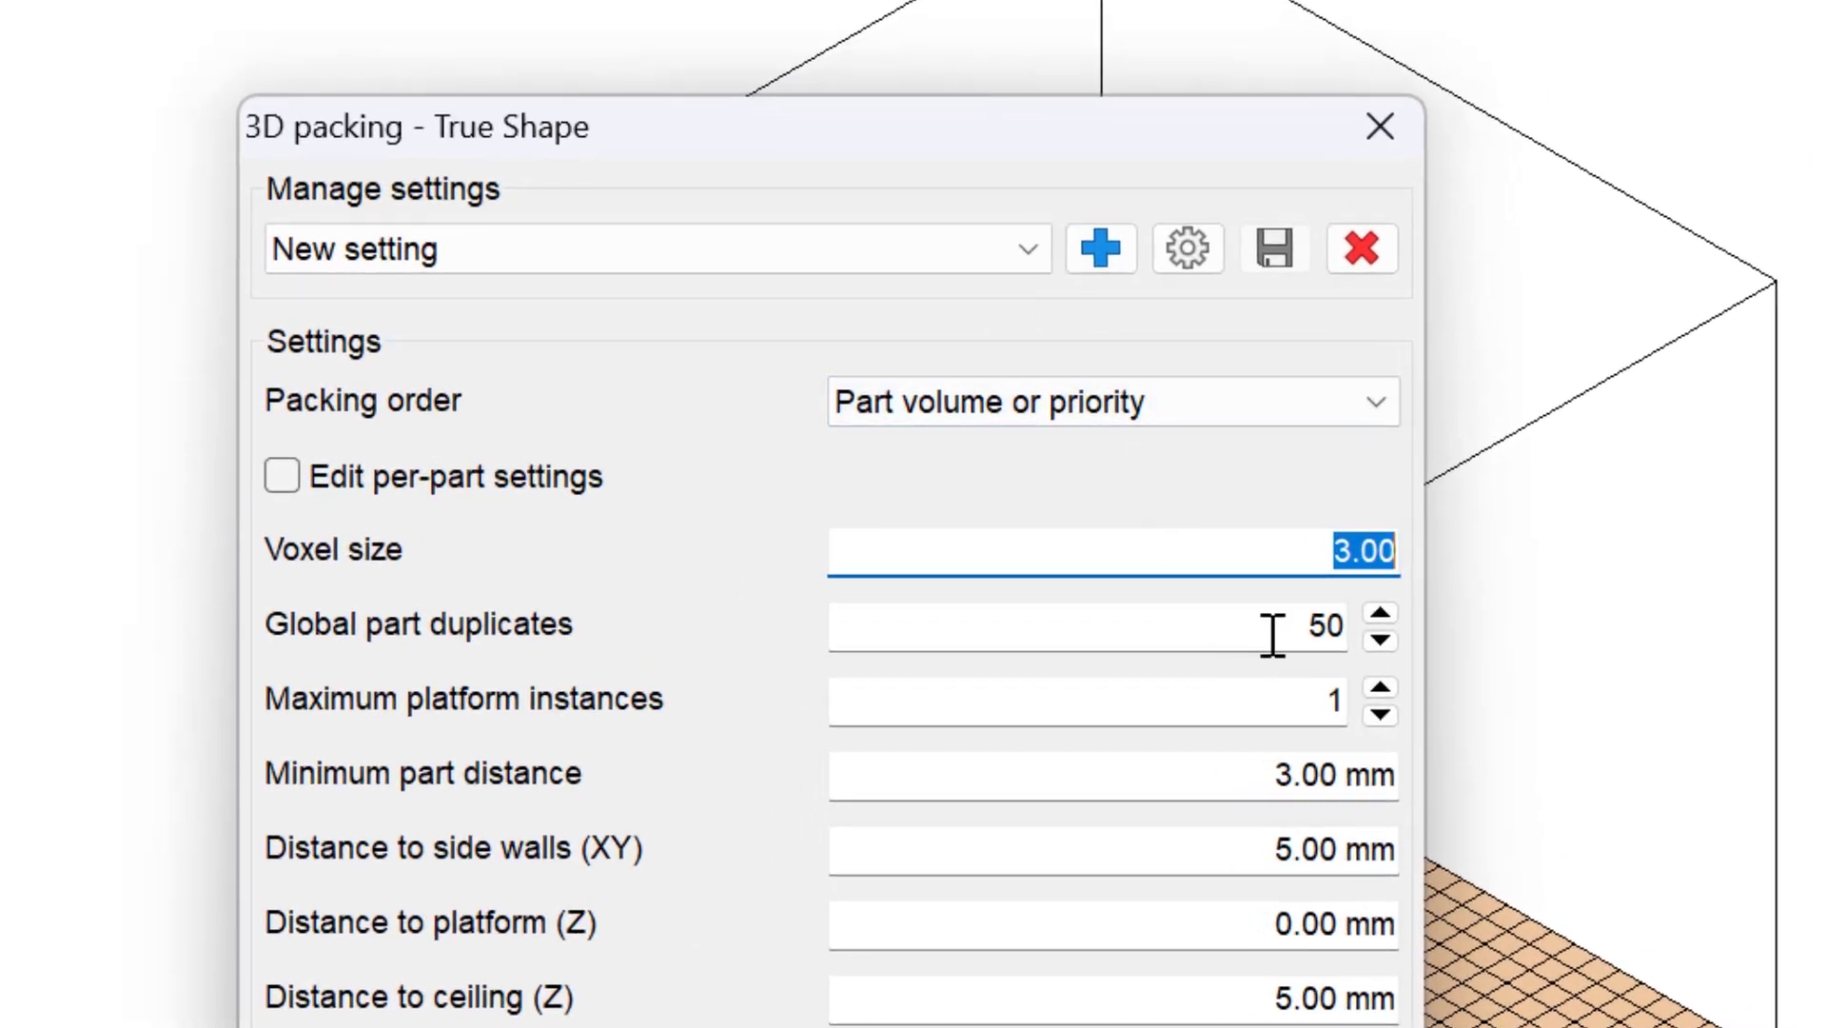
pyautogui.press('Tab')
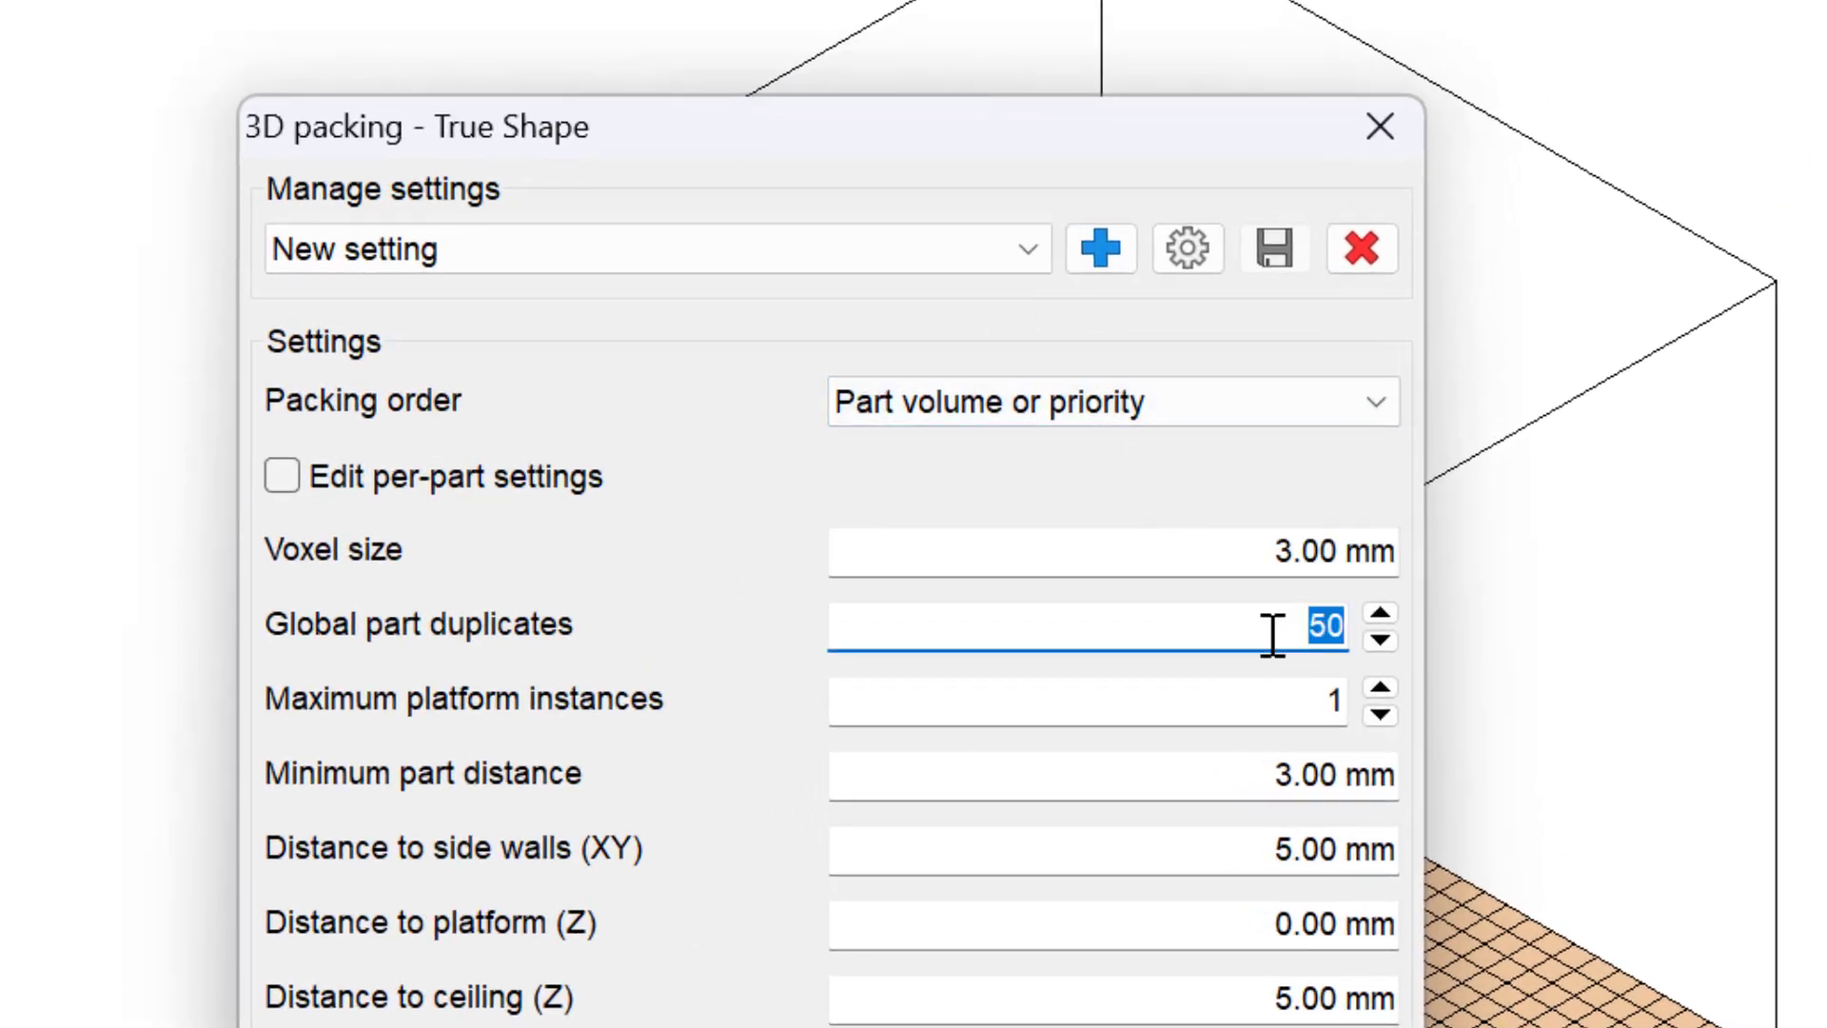
pyautogui.write('15')
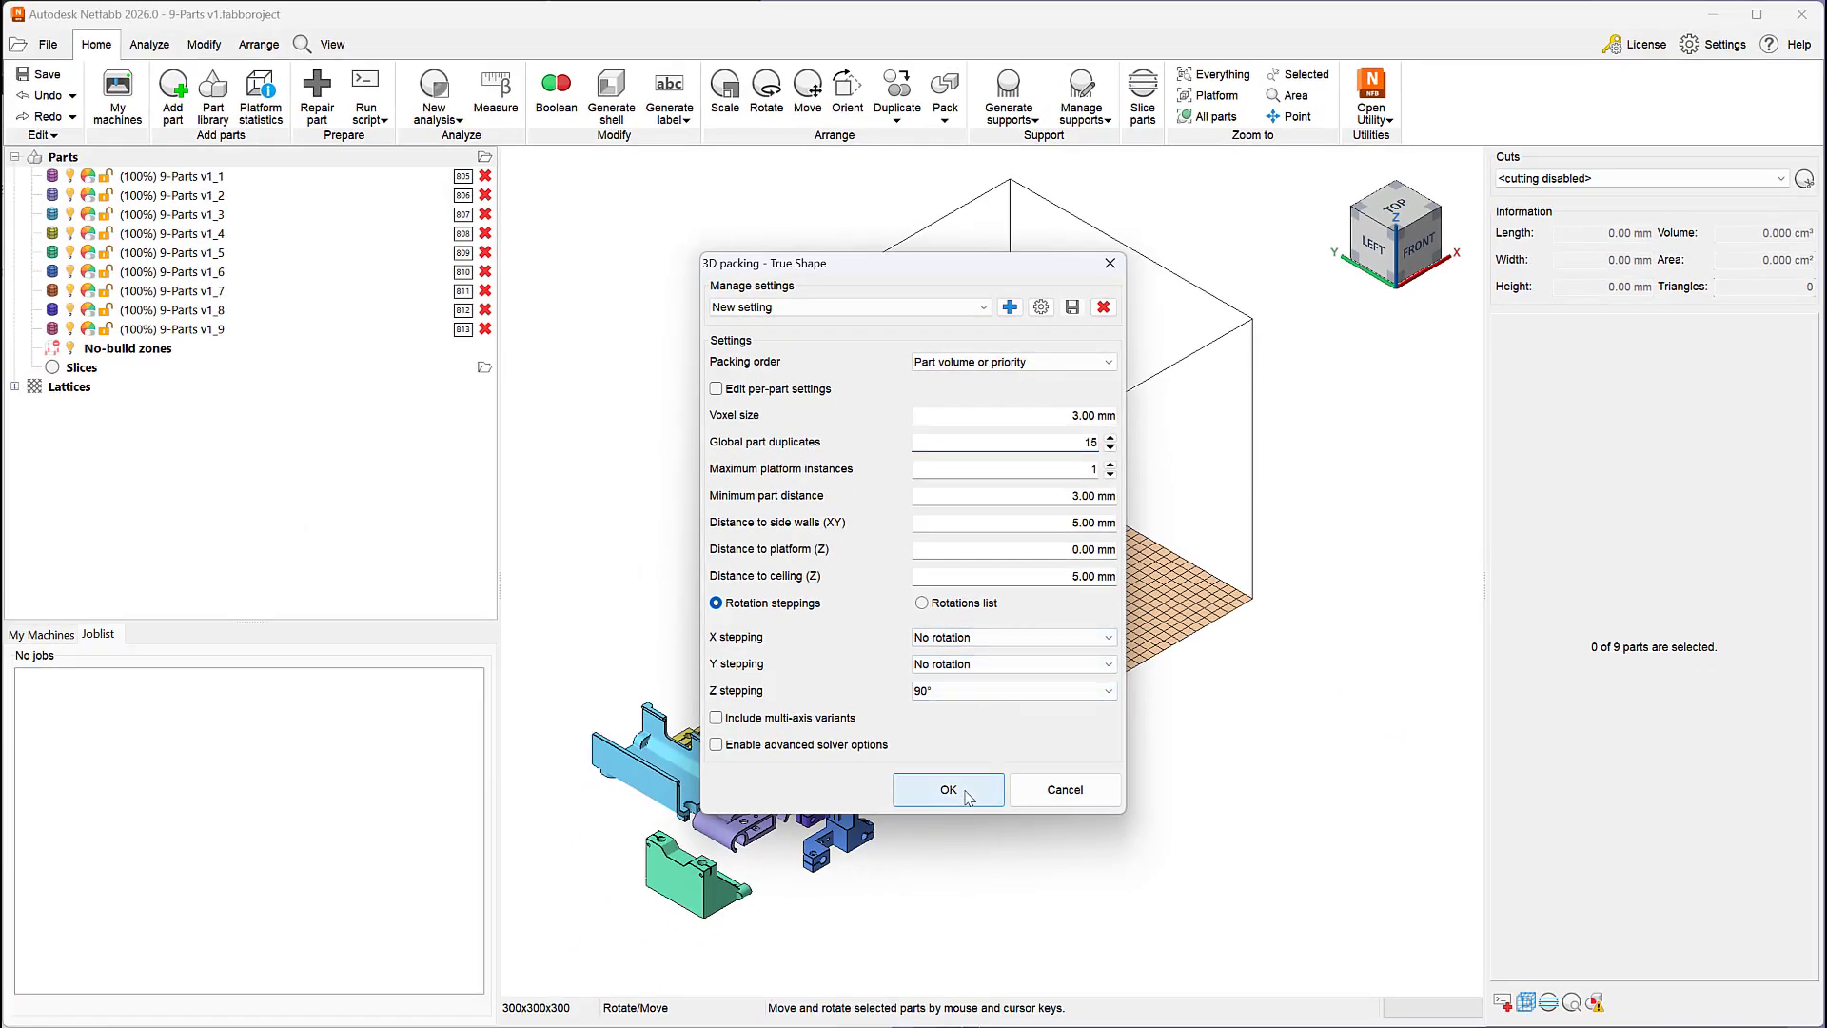
pyautogui.click(943, 1003)
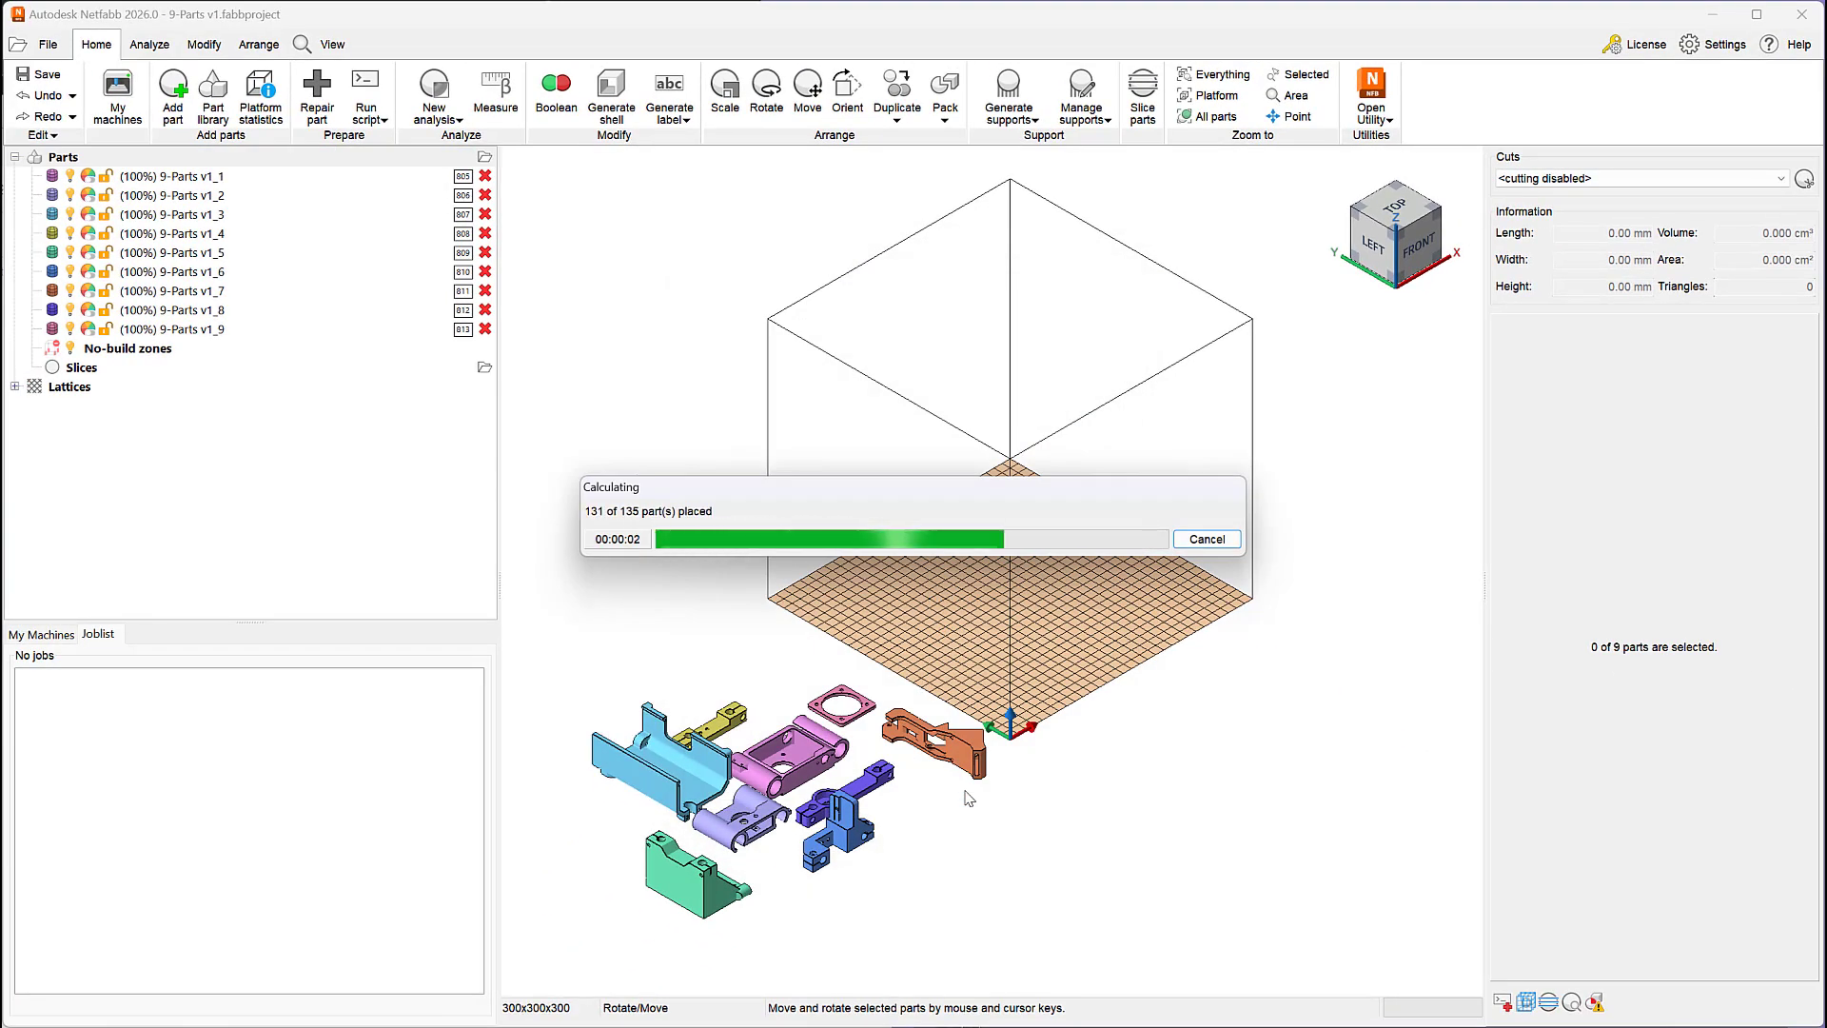
pyautogui.click(1102, 583)
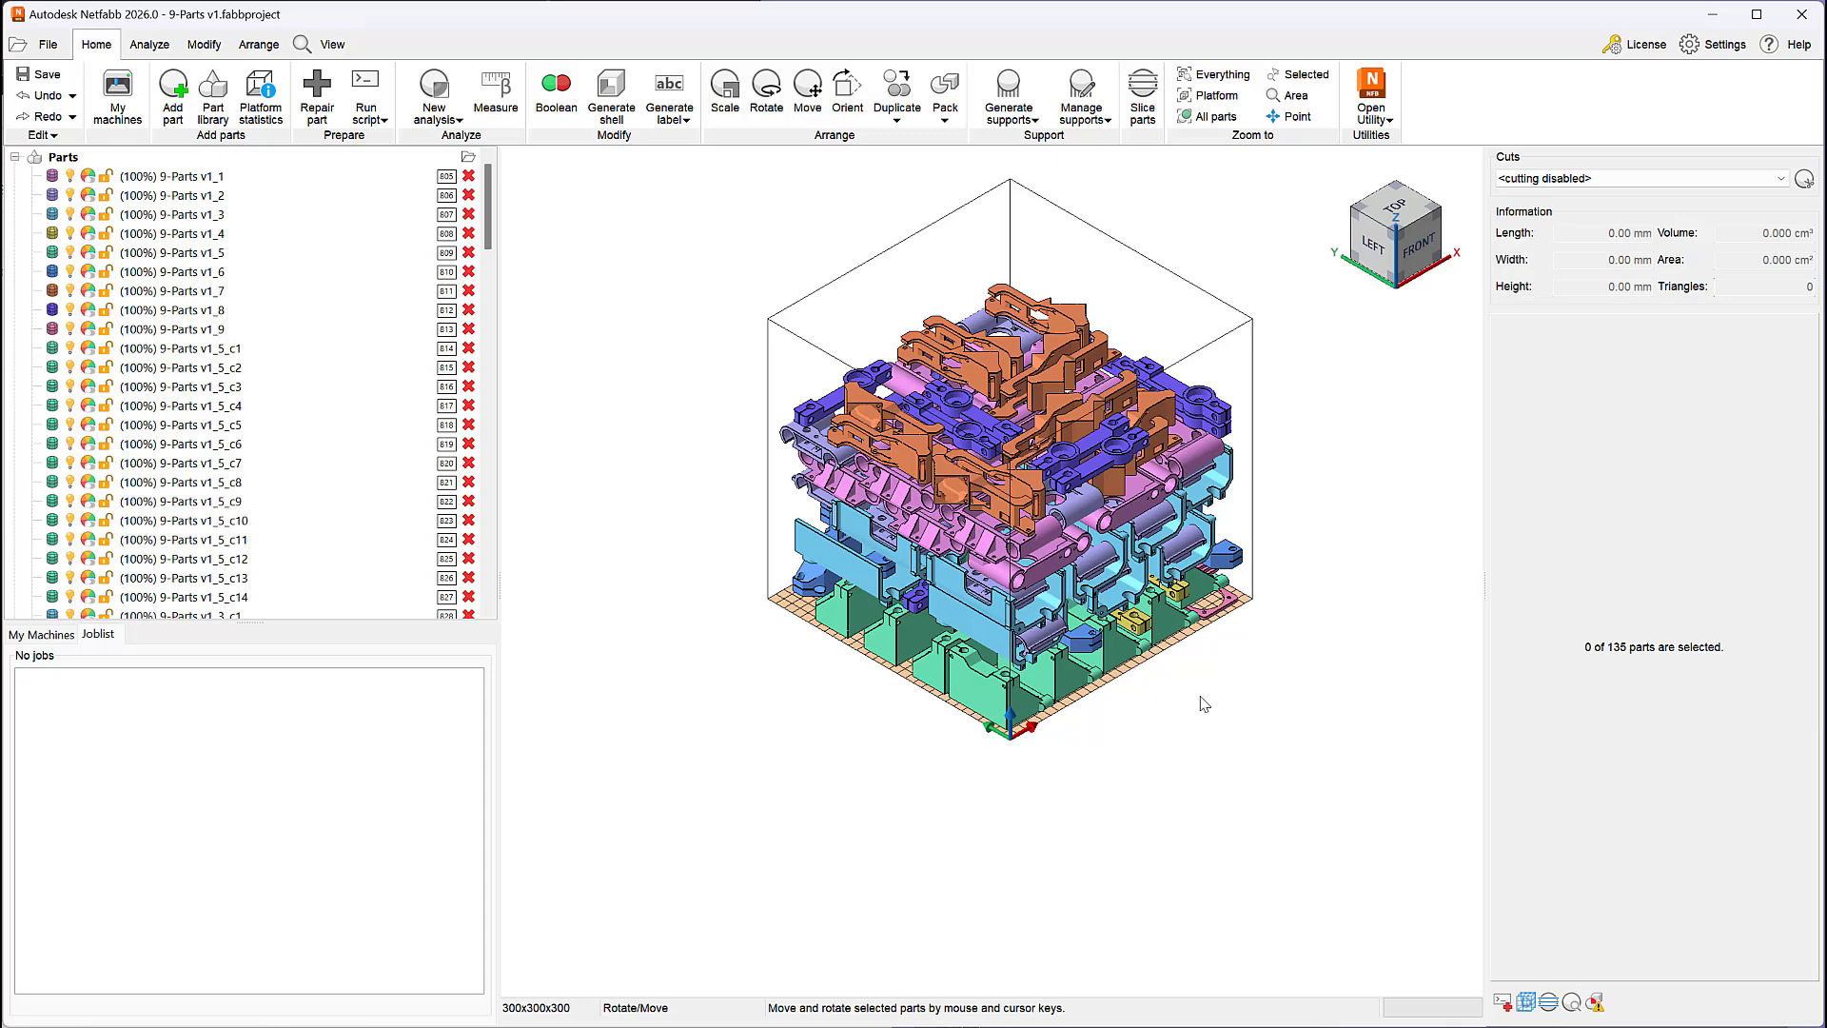
# - Undo the 135-part packing and review the Project tree packing order option without packing
pyautogui.hotkey('ctrl', 'z')
pyautogui.click(945, 100)
pyautogui.click(989, 264)
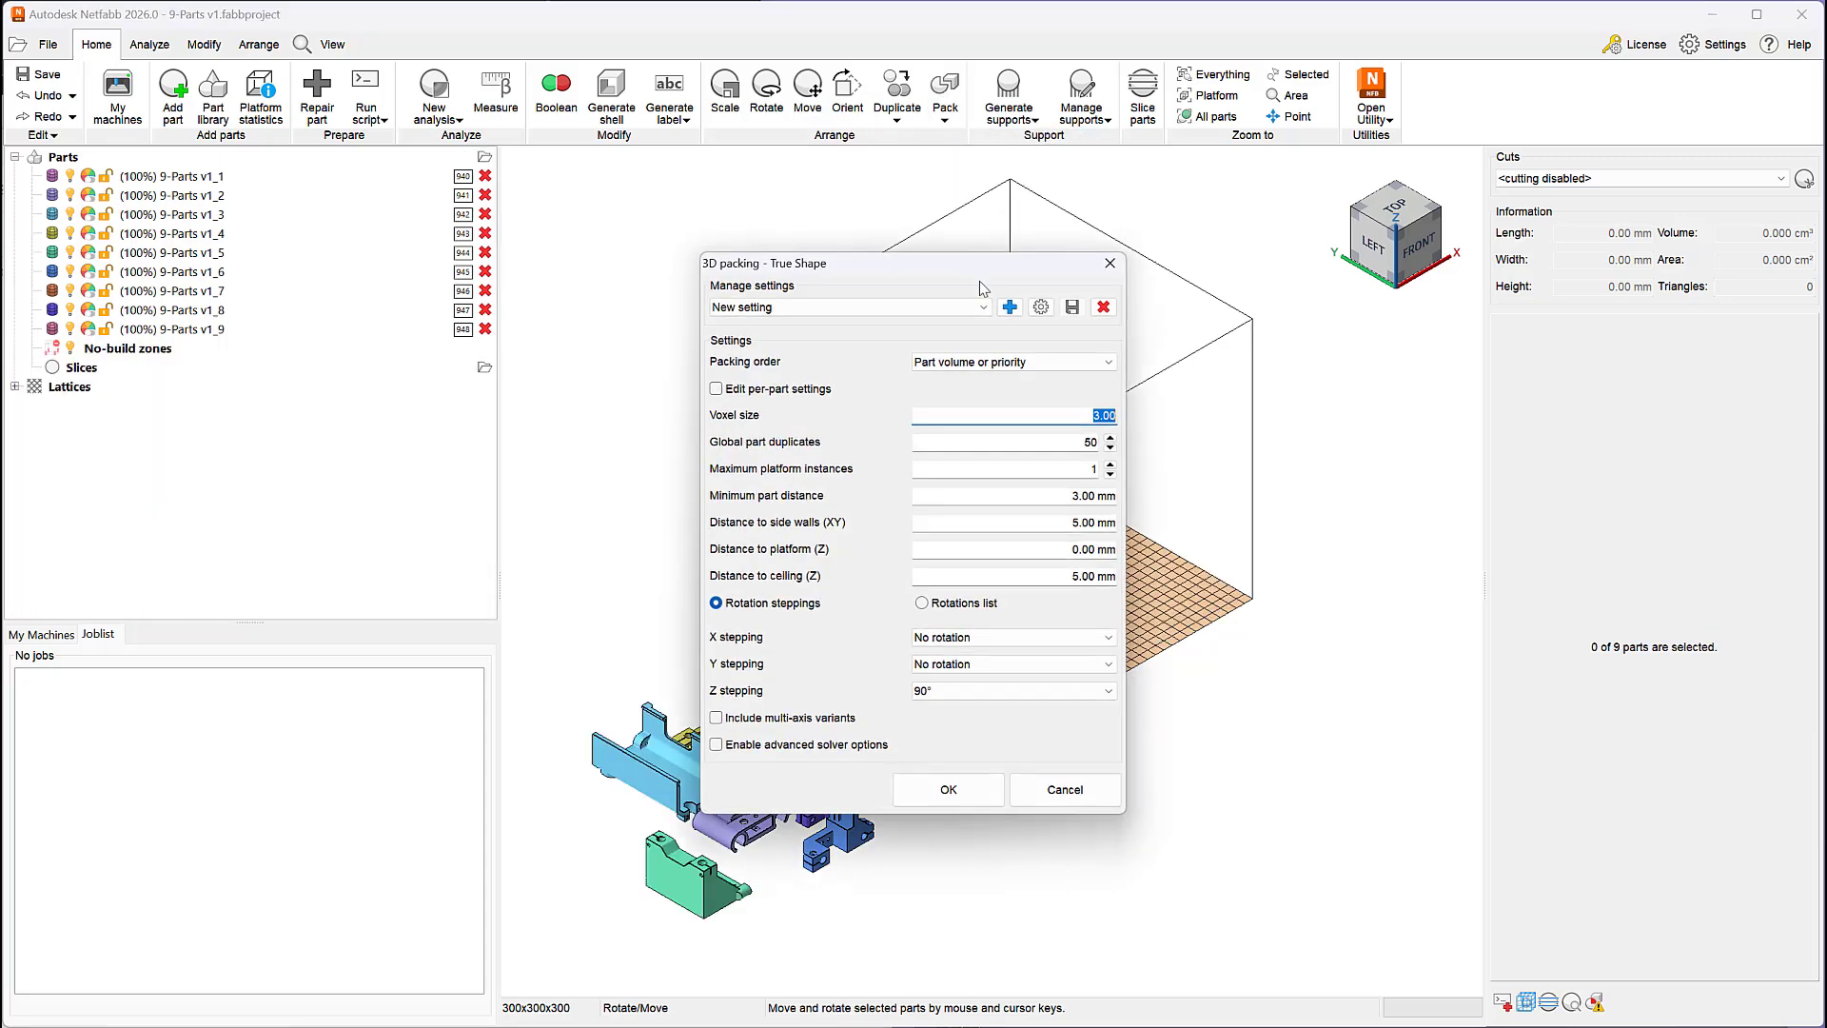
pyautogui.click(1003, 362)
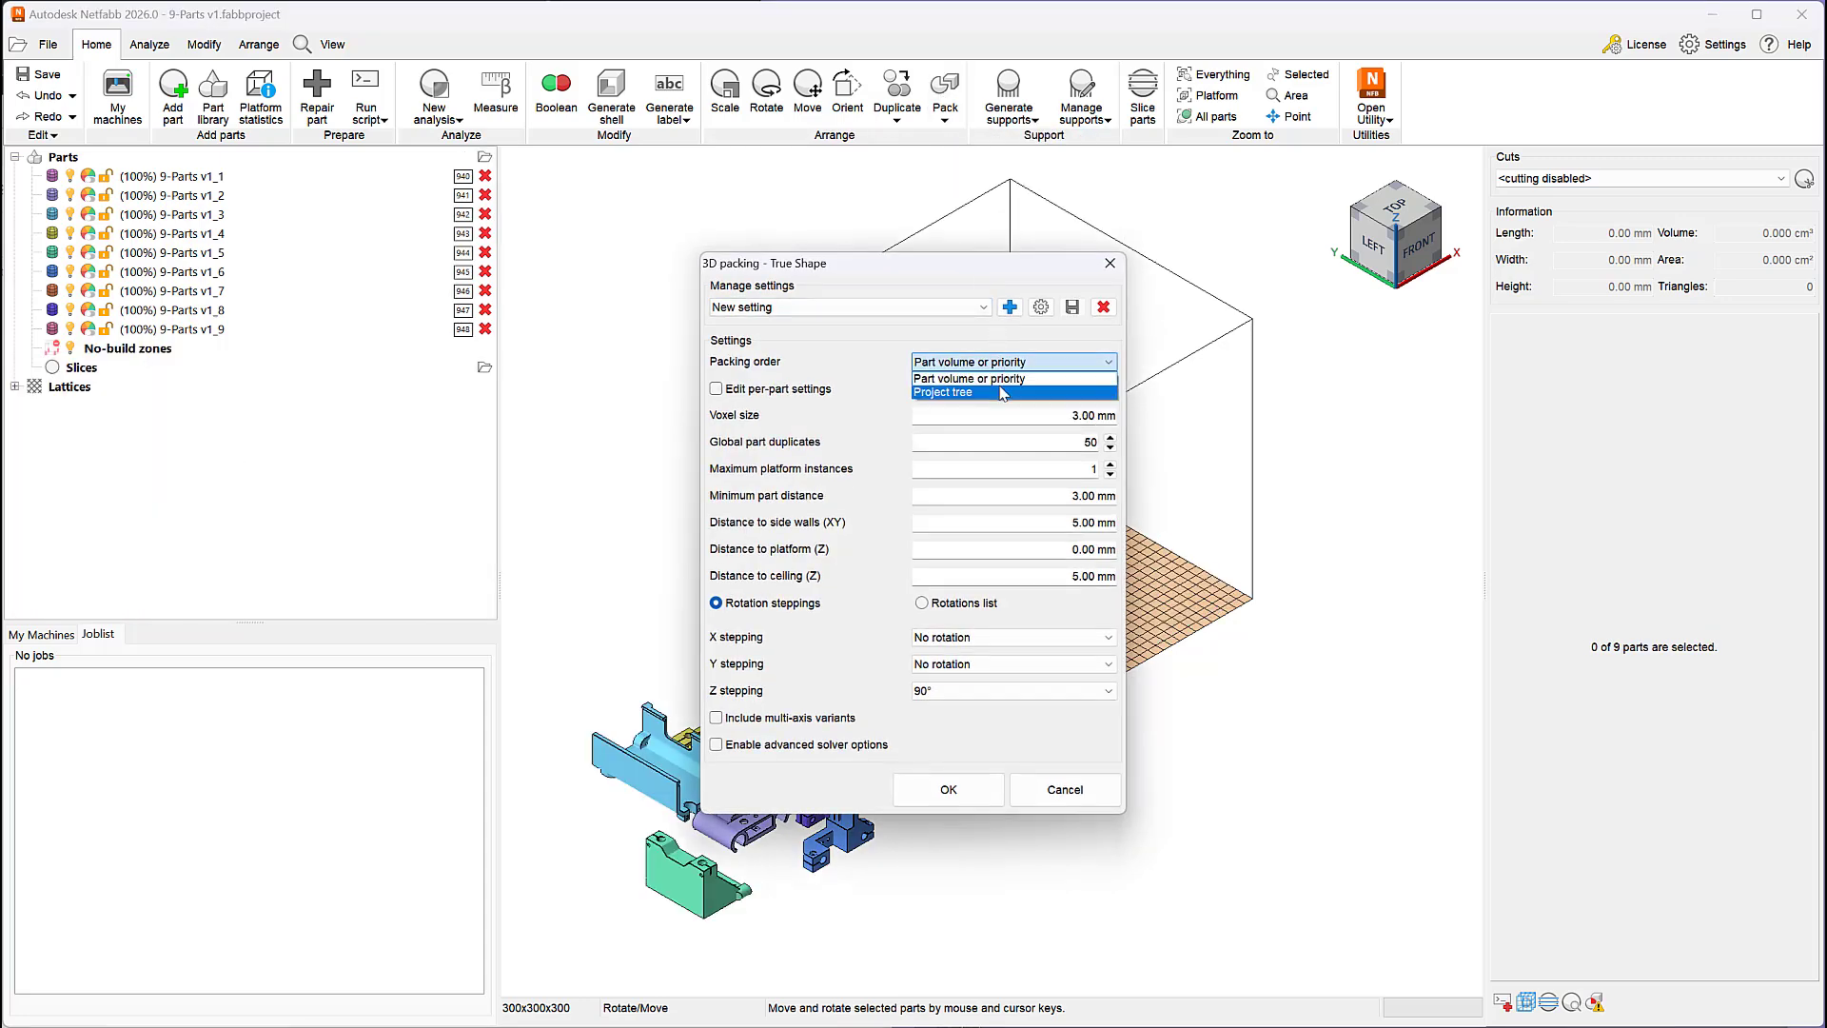
pyautogui.click(1003, 392)
pyautogui.click(1063, 789)
# - Move 9-Parts v1_4 up to second place, directly below v1_1
pyautogui.click(204, 236)
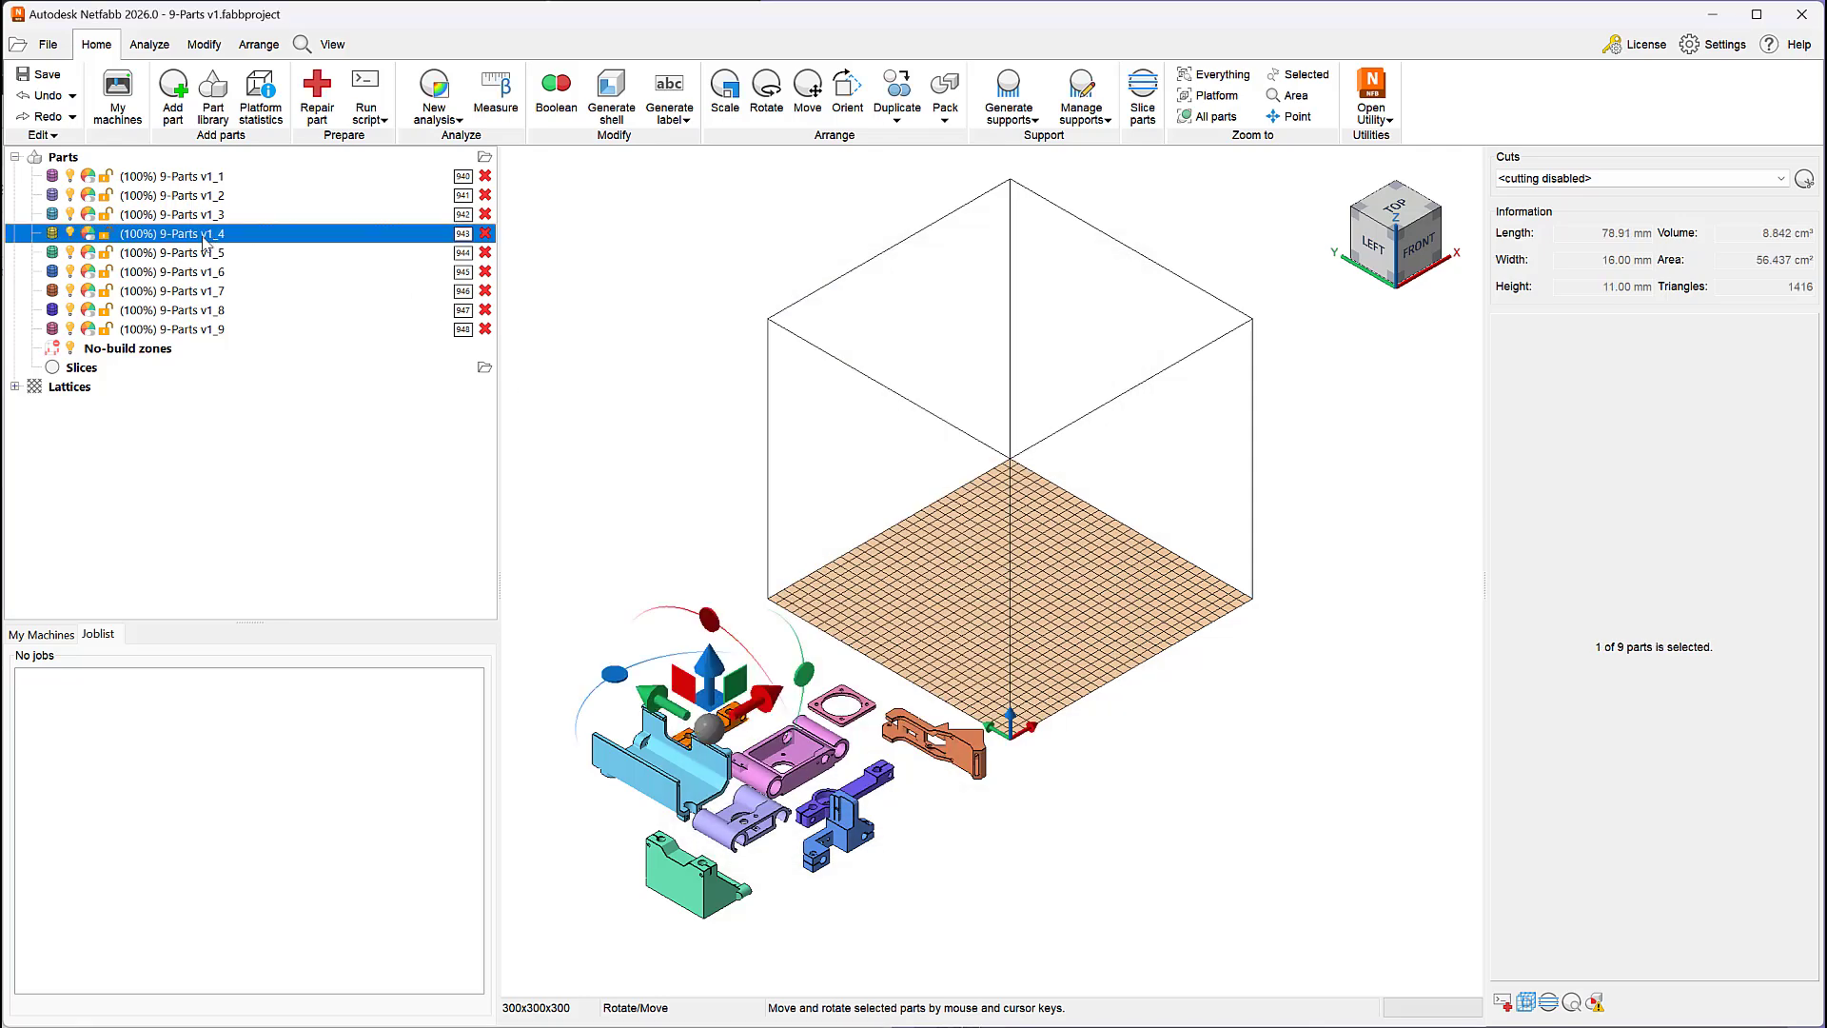
pyautogui.moveTo(204, 243); pyautogui.dragTo(201, 202)
pyautogui.click(618, 275)
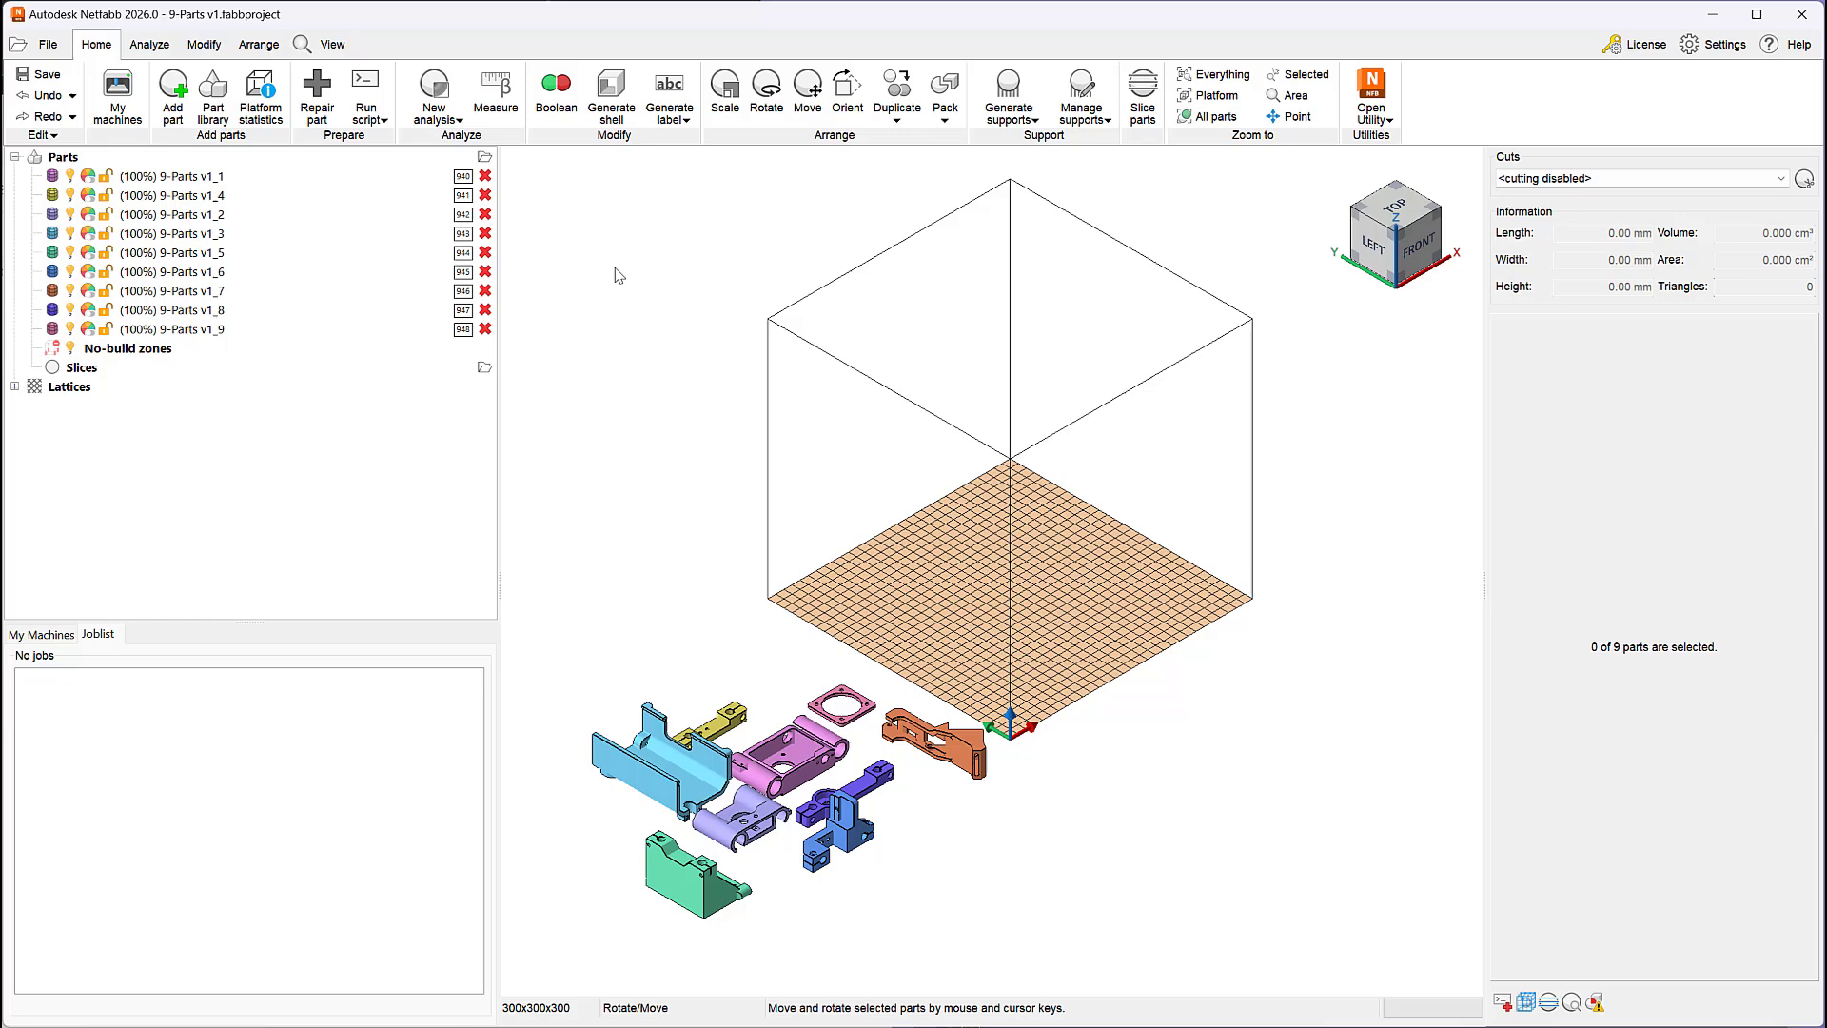
# - Open Arrange > Packing settings for part 9-Parts v1_5
pyautogui.click(212, 253)
pyautogui.rightClick(230, 252)
pyautogui.moveTo(286, 841)
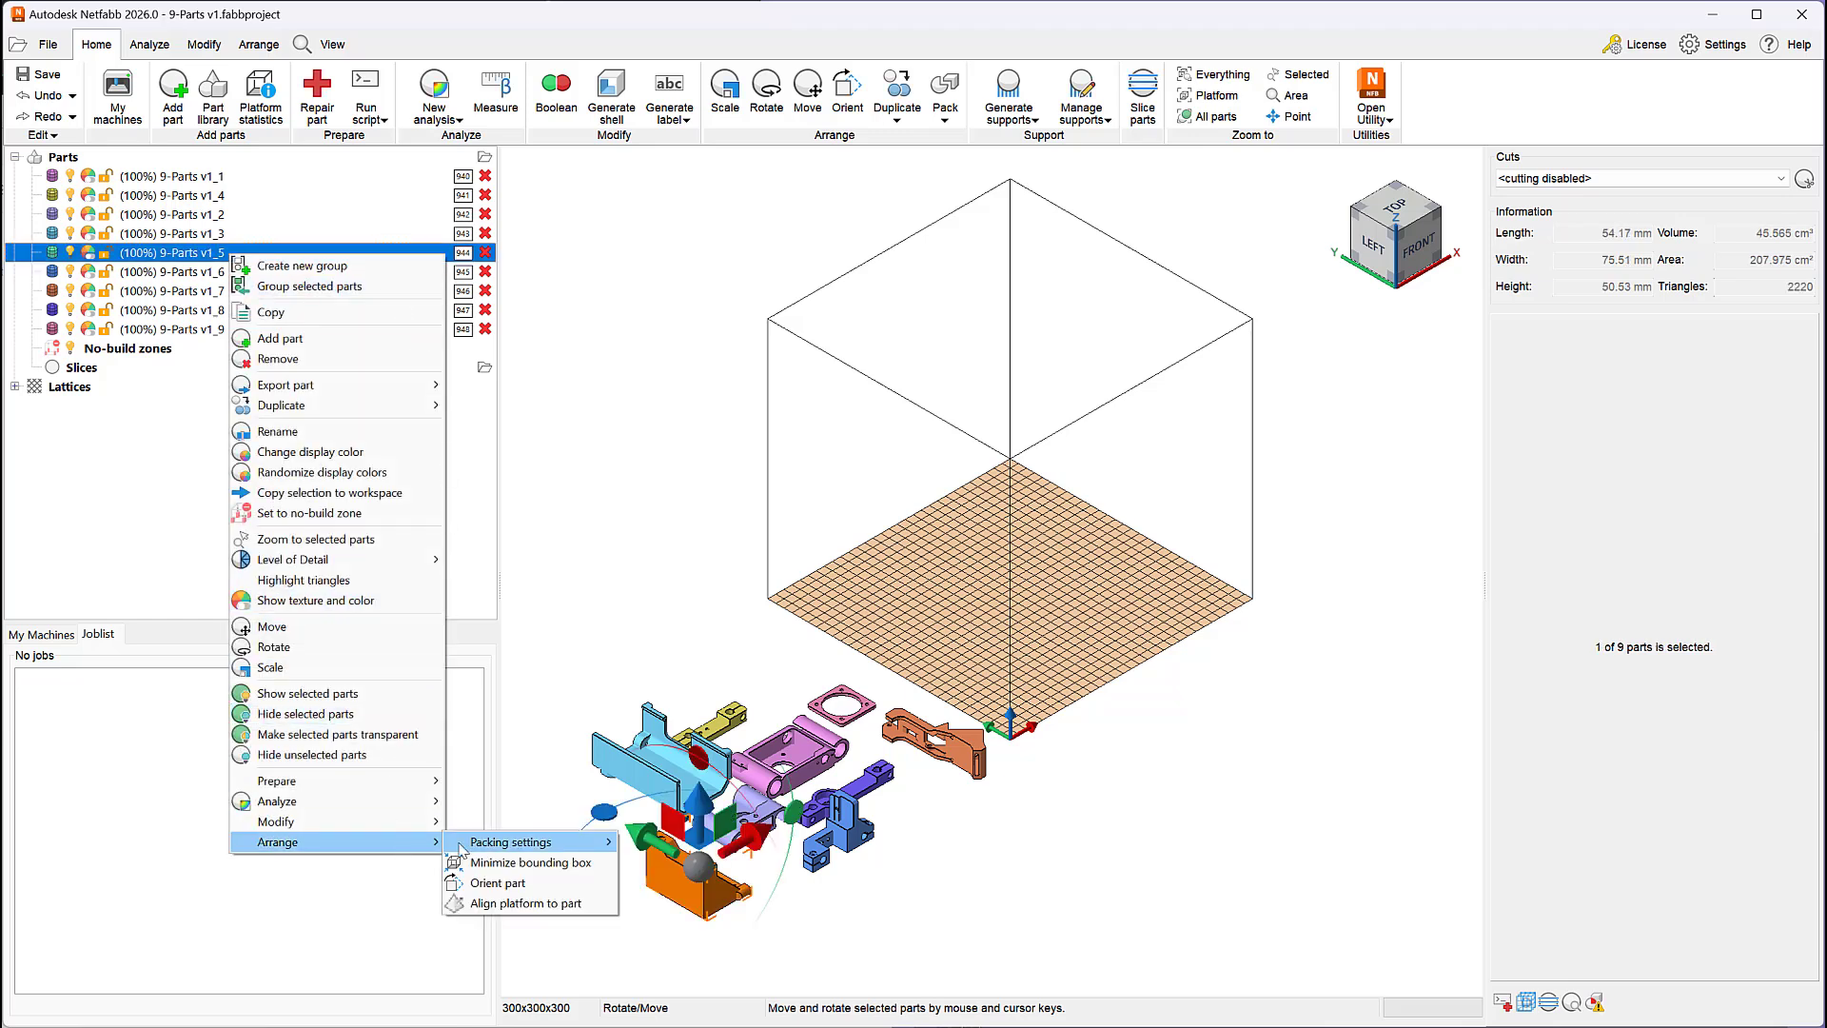
pyautogui.moveTo(533, 841)
pyautogui.moveTo(706, 864)
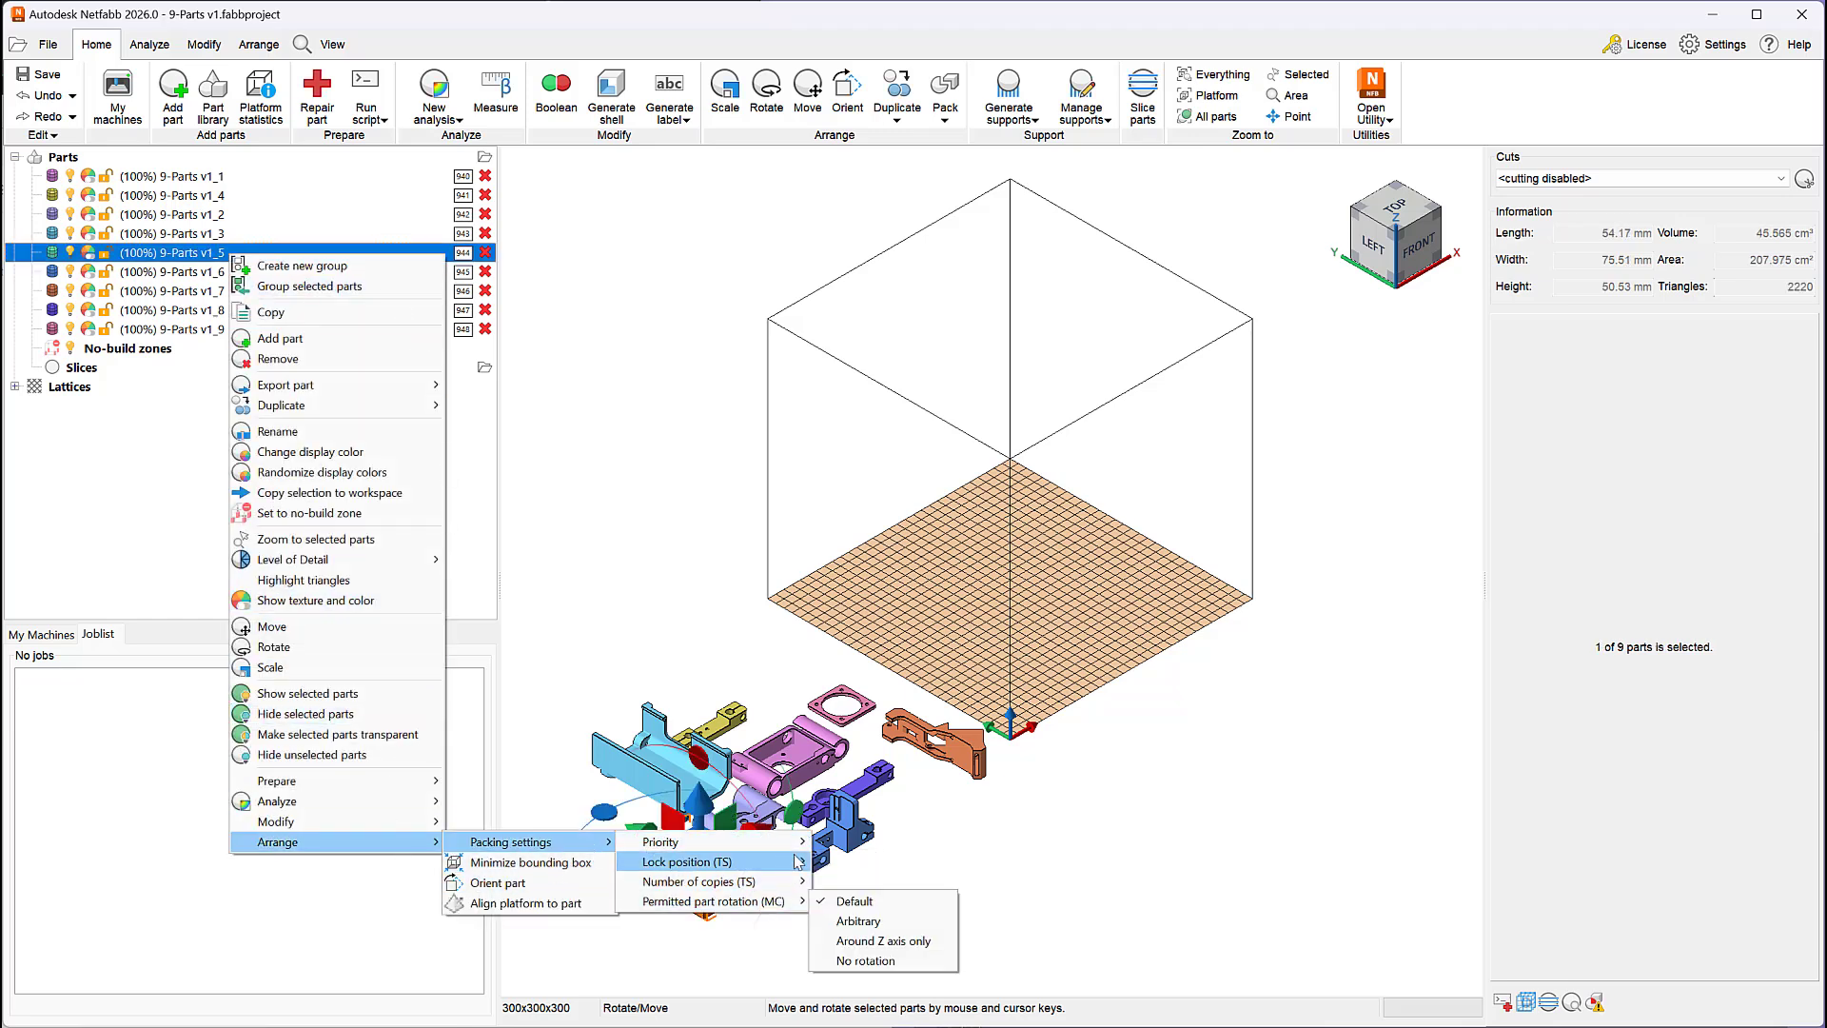
pyautogui.click(872, 1016)
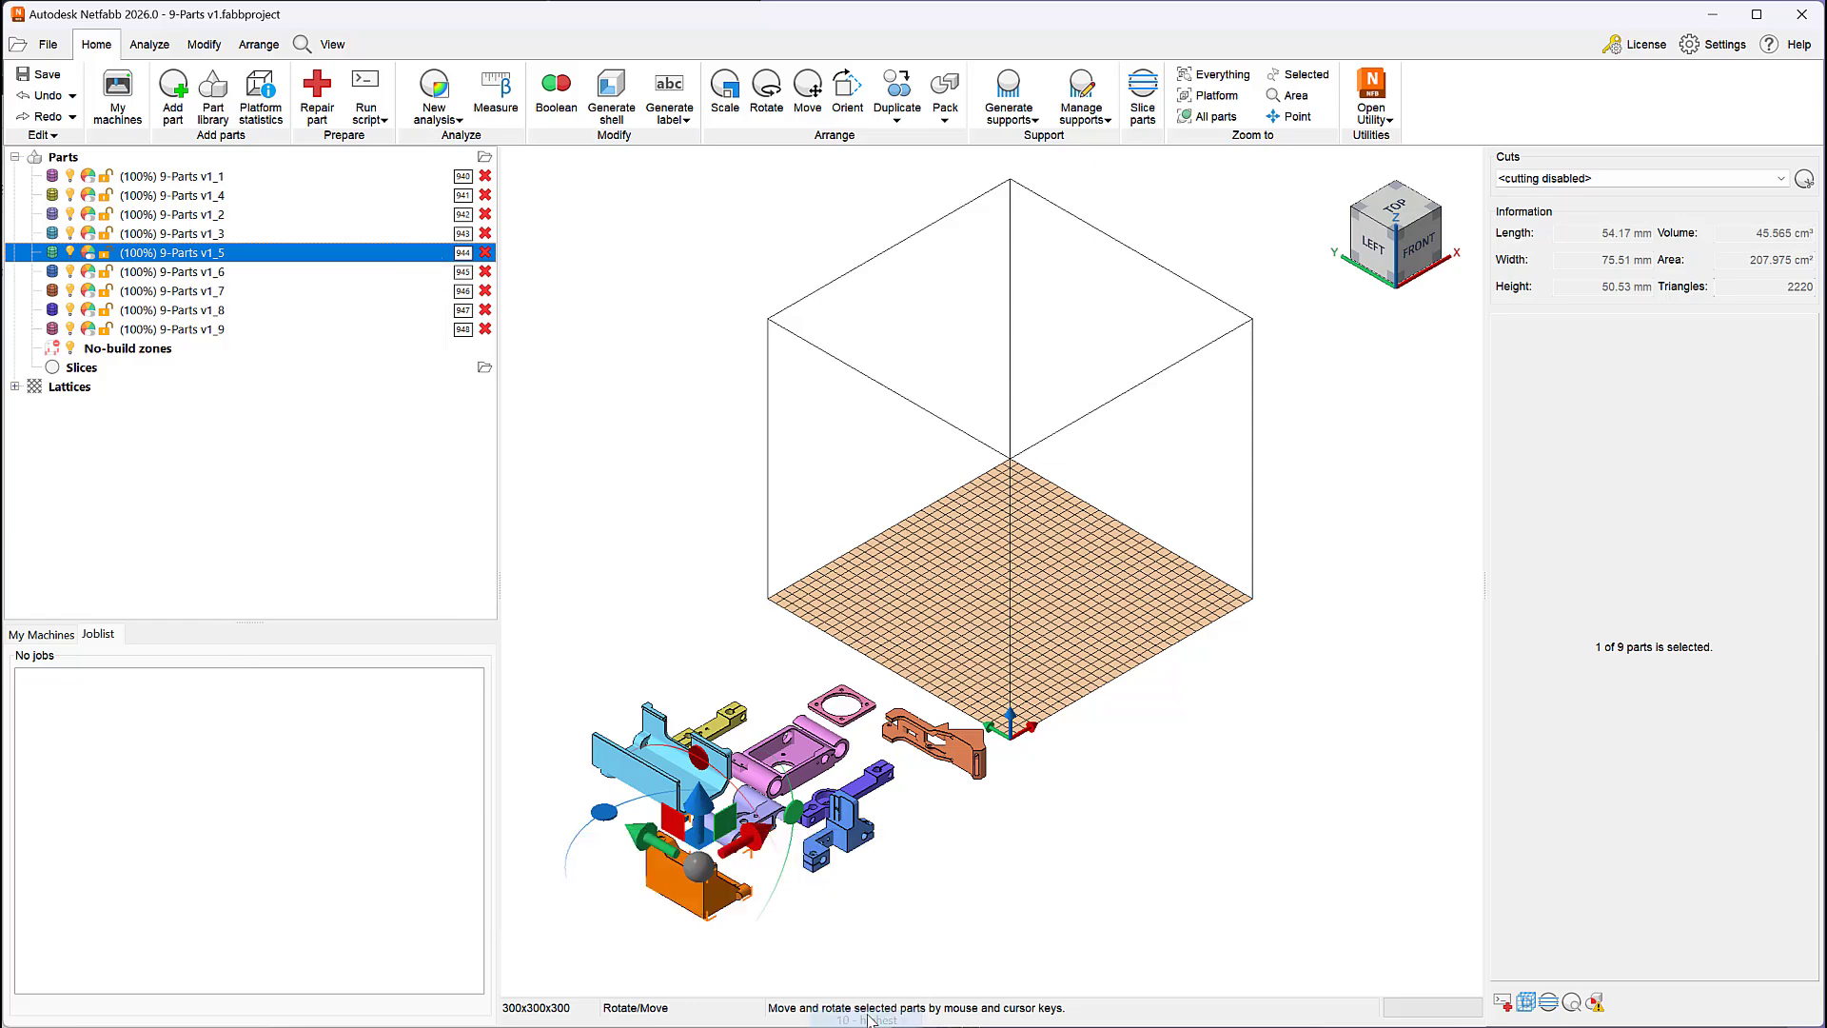
# - Lock the position of the Housing-Right part
pyautogui.click(959, 885)
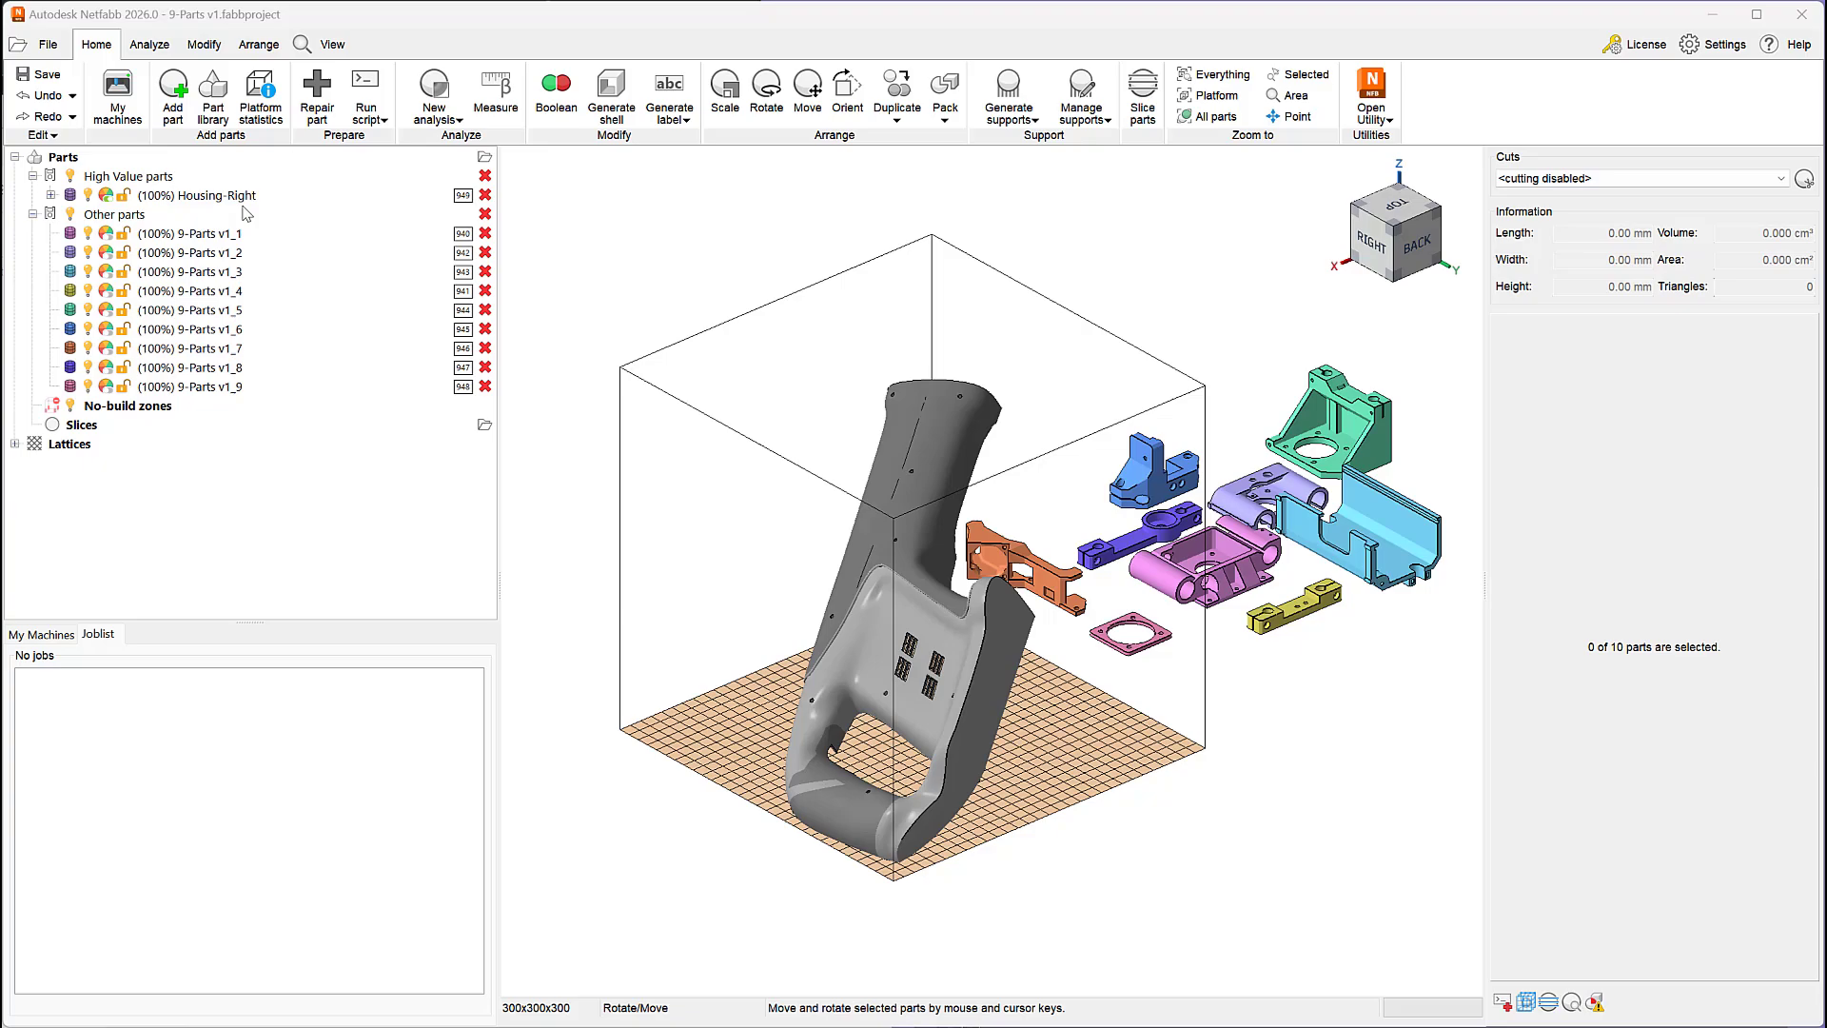
pyautogui.click(211, 197)
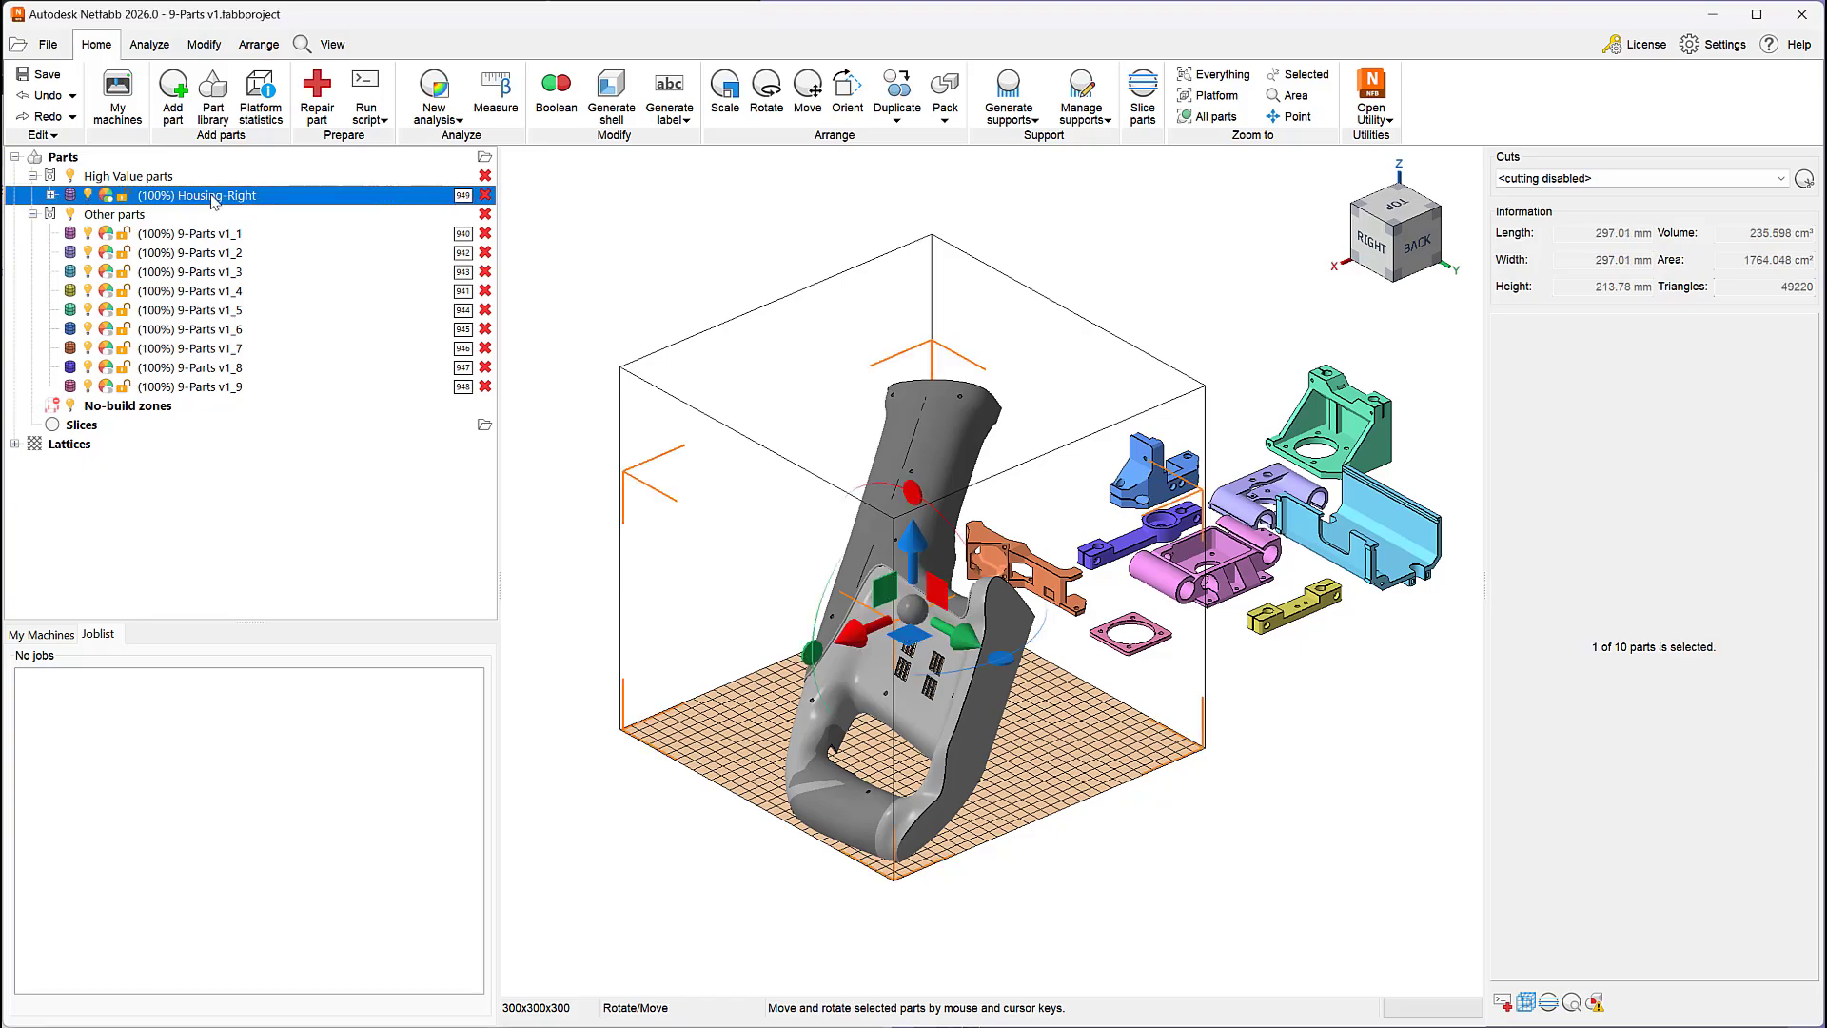
pyautogui.rightClick(162, 195)
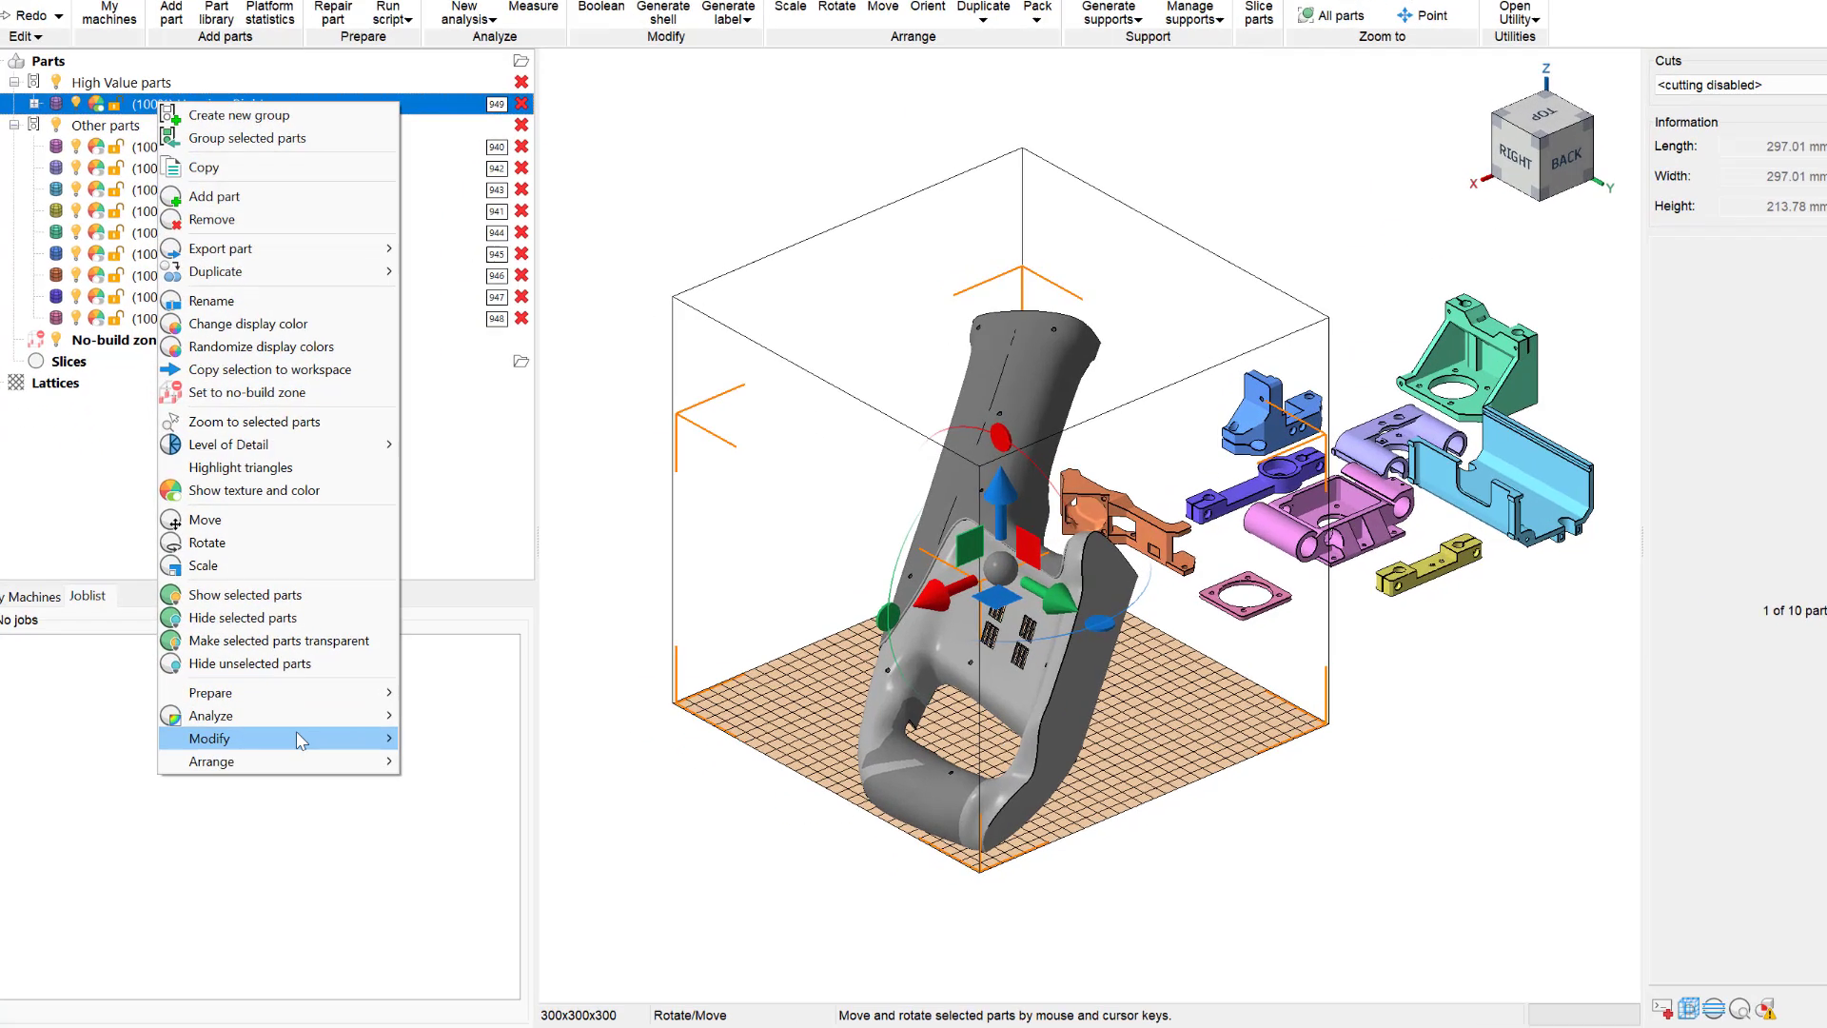
pyautogui.moveTo(302, 765)
pyautogui.moveTo(464, 761)
pyautogui.moveTo(692, 793)
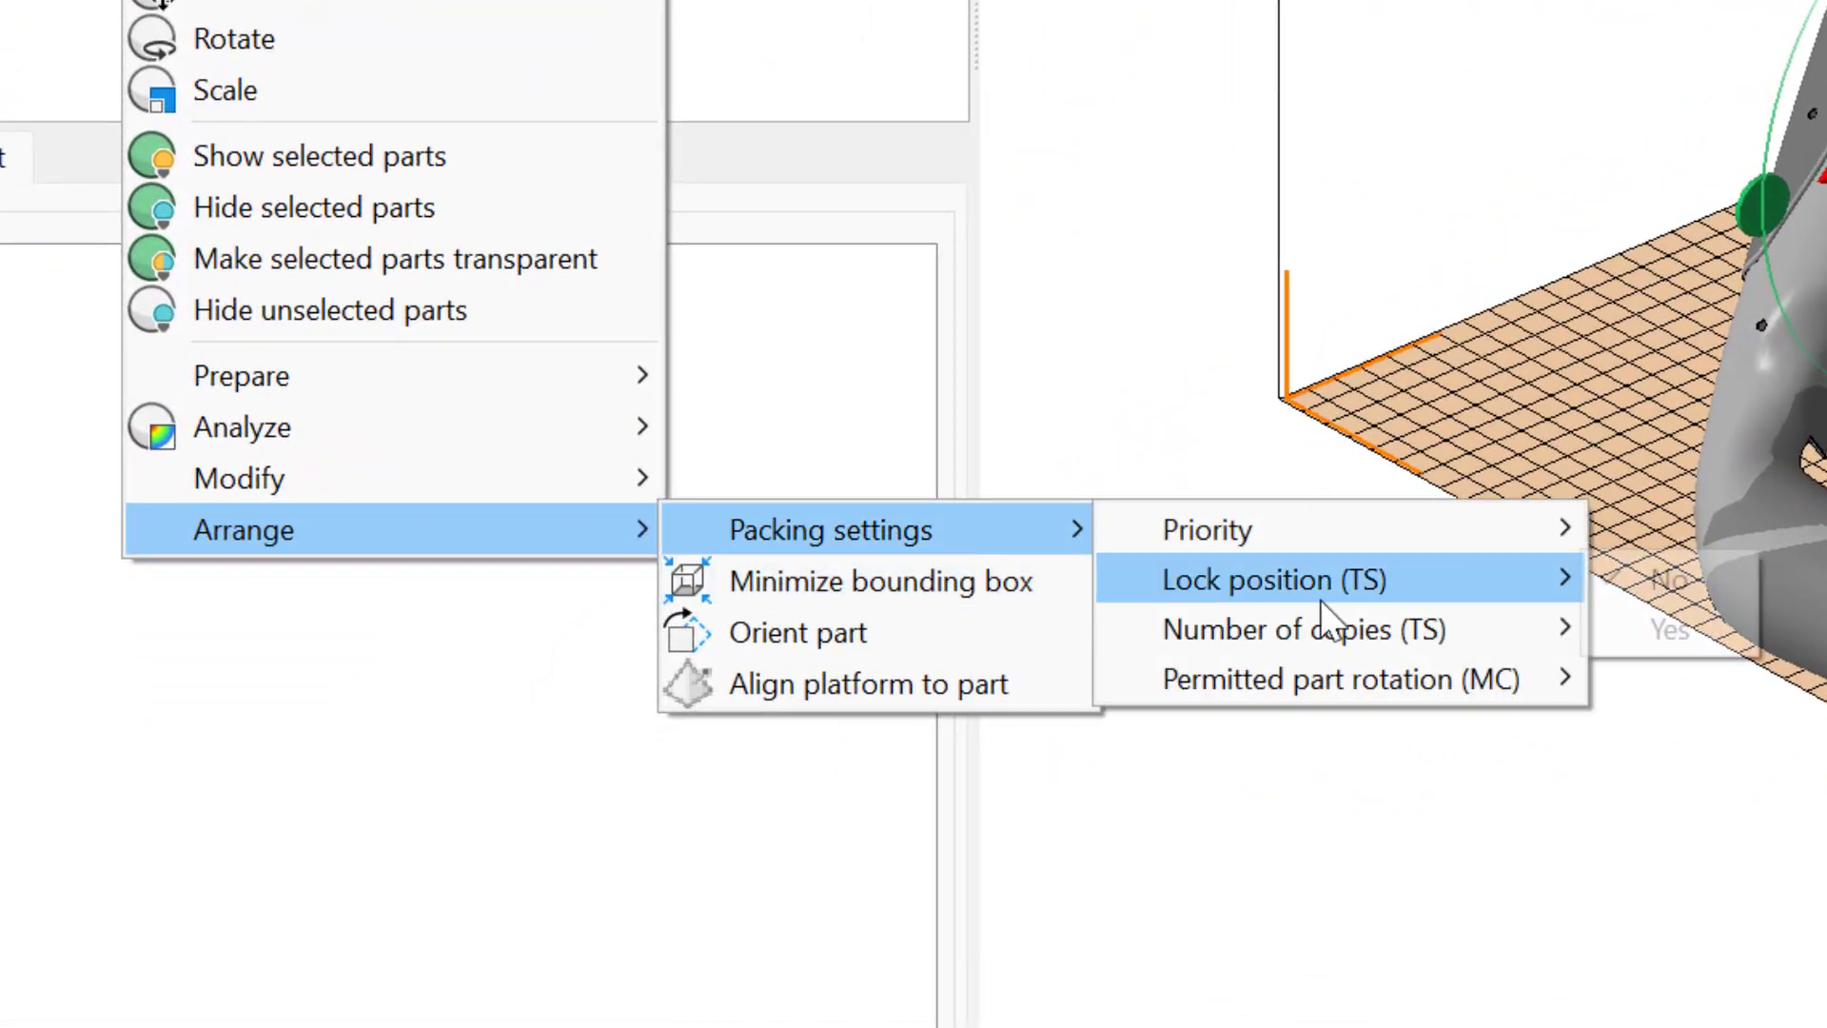
pyautogui.click(1624, 626)
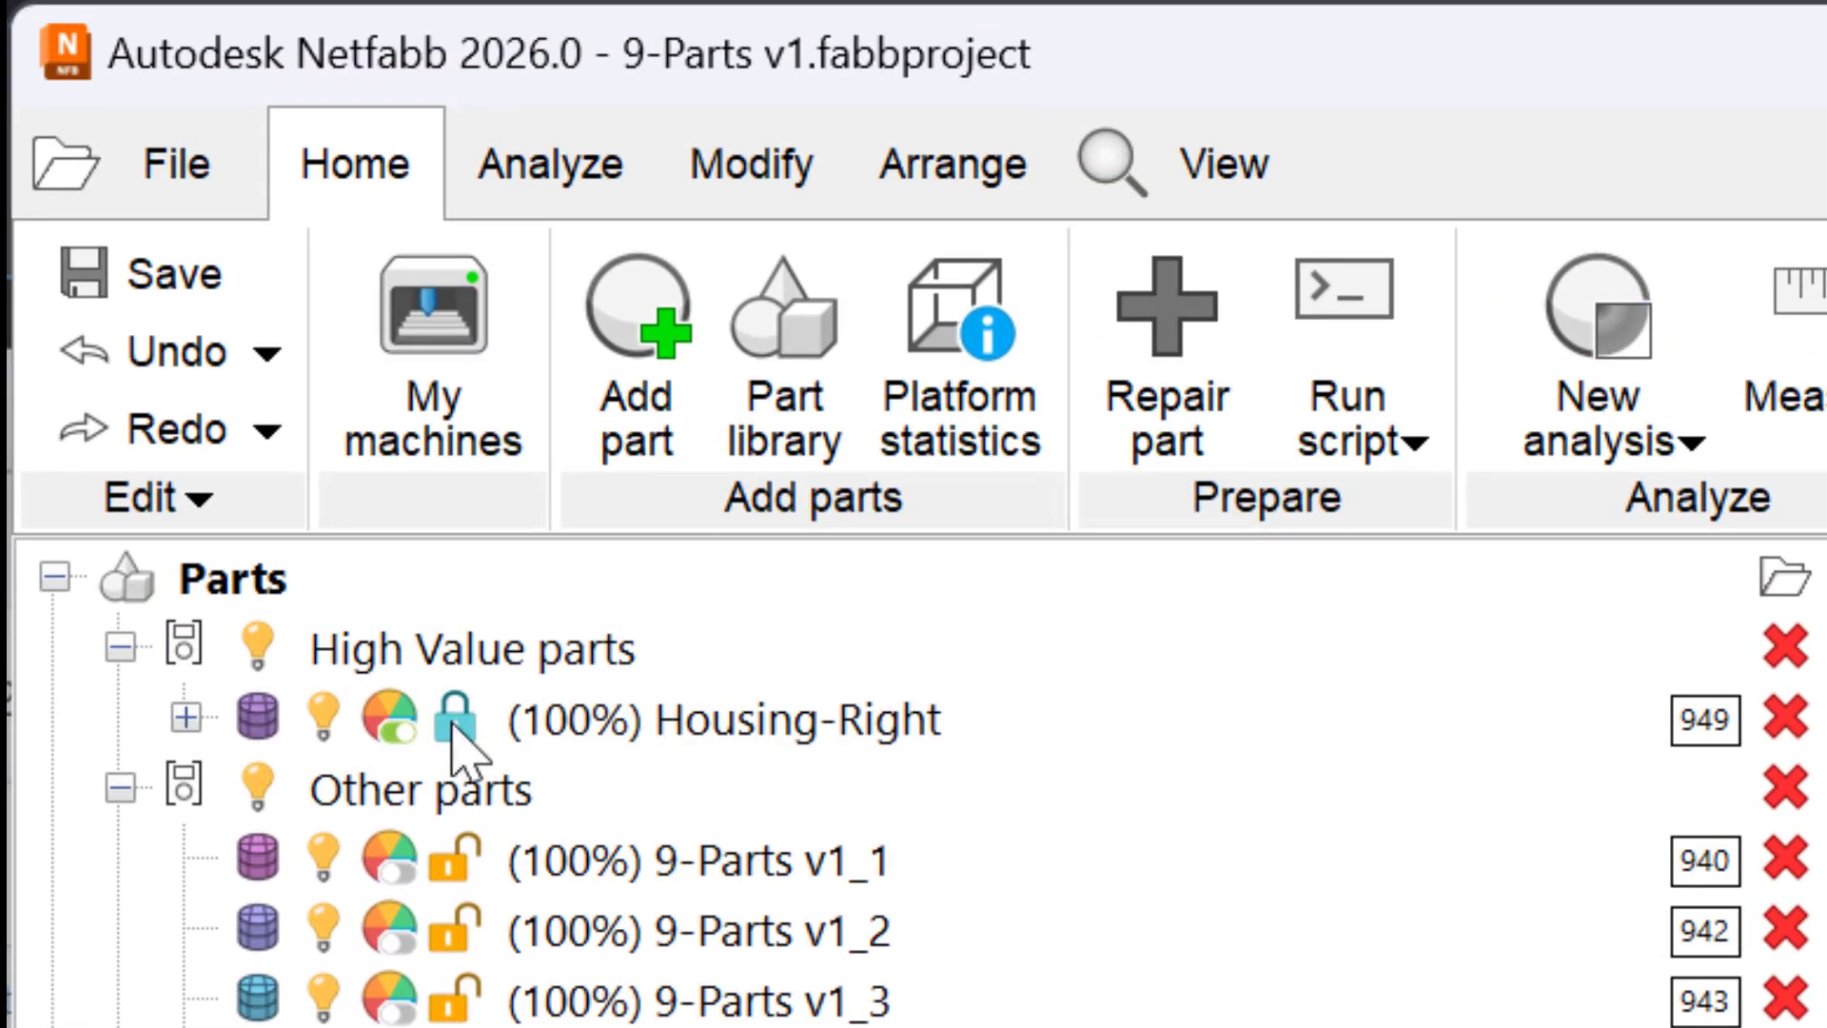
pyautogui.click(937, 742)
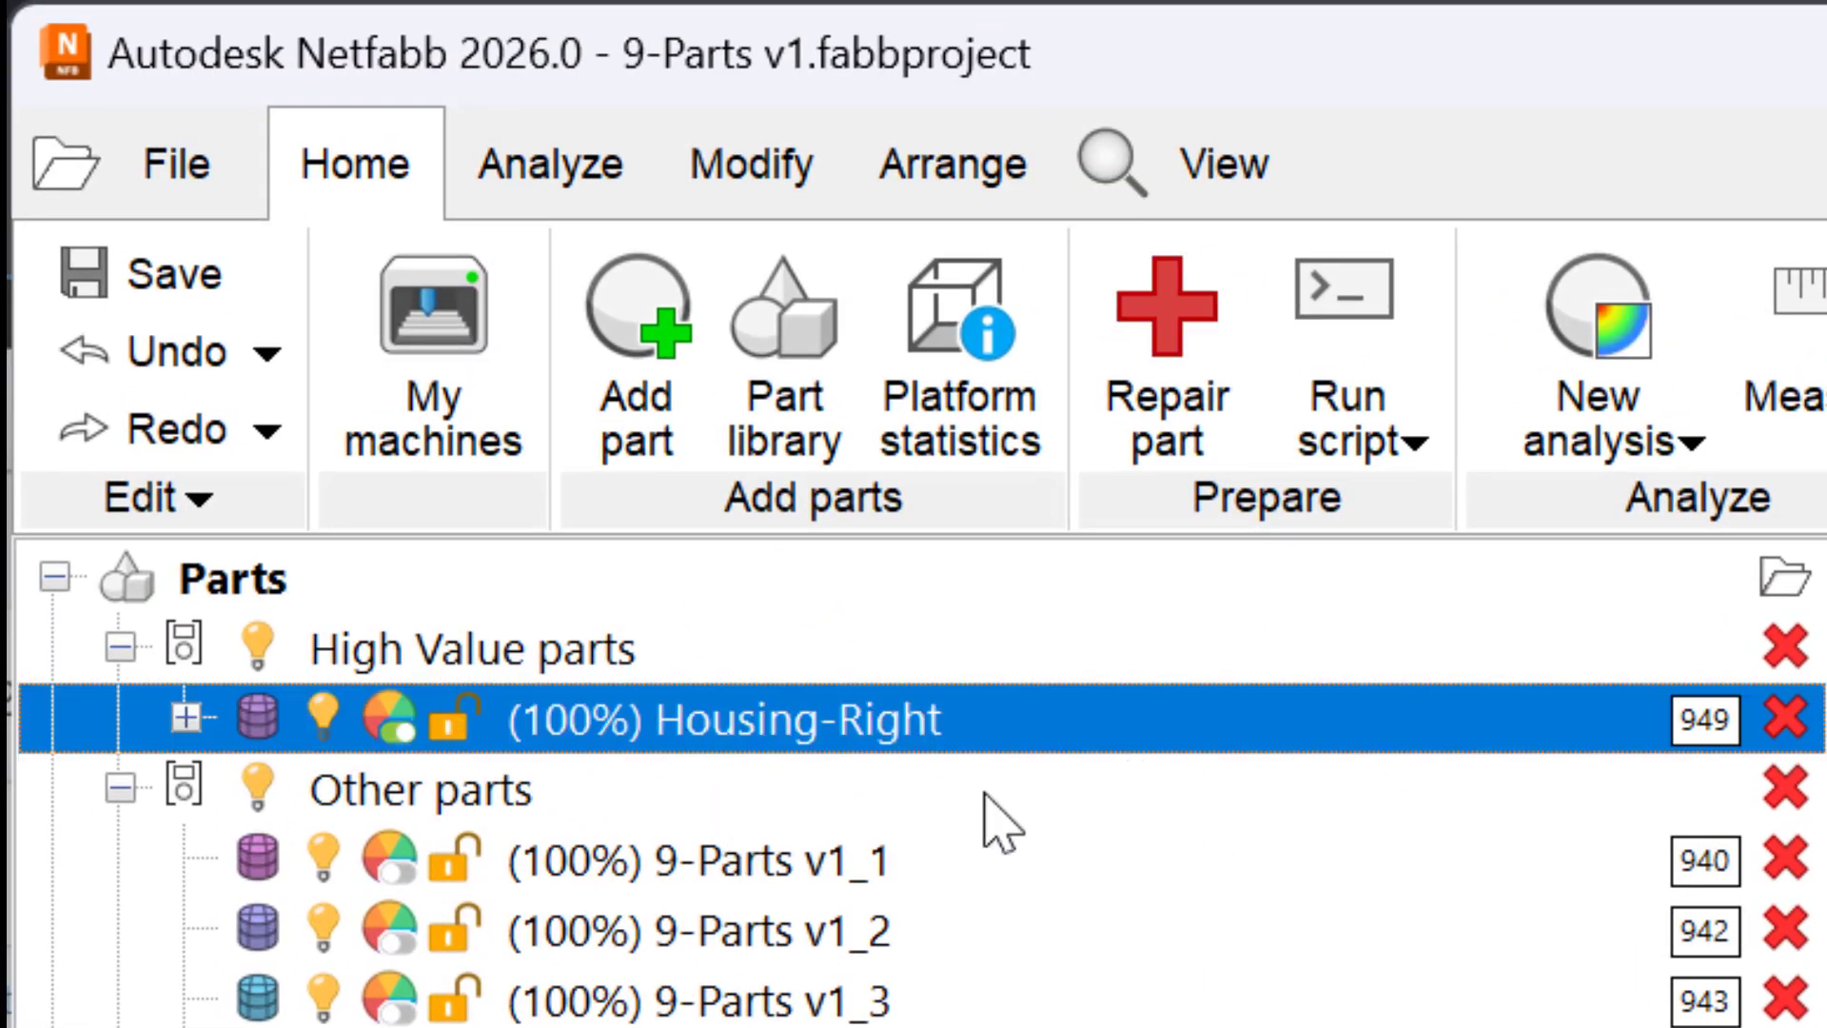
pyautogui.click(465, 733)
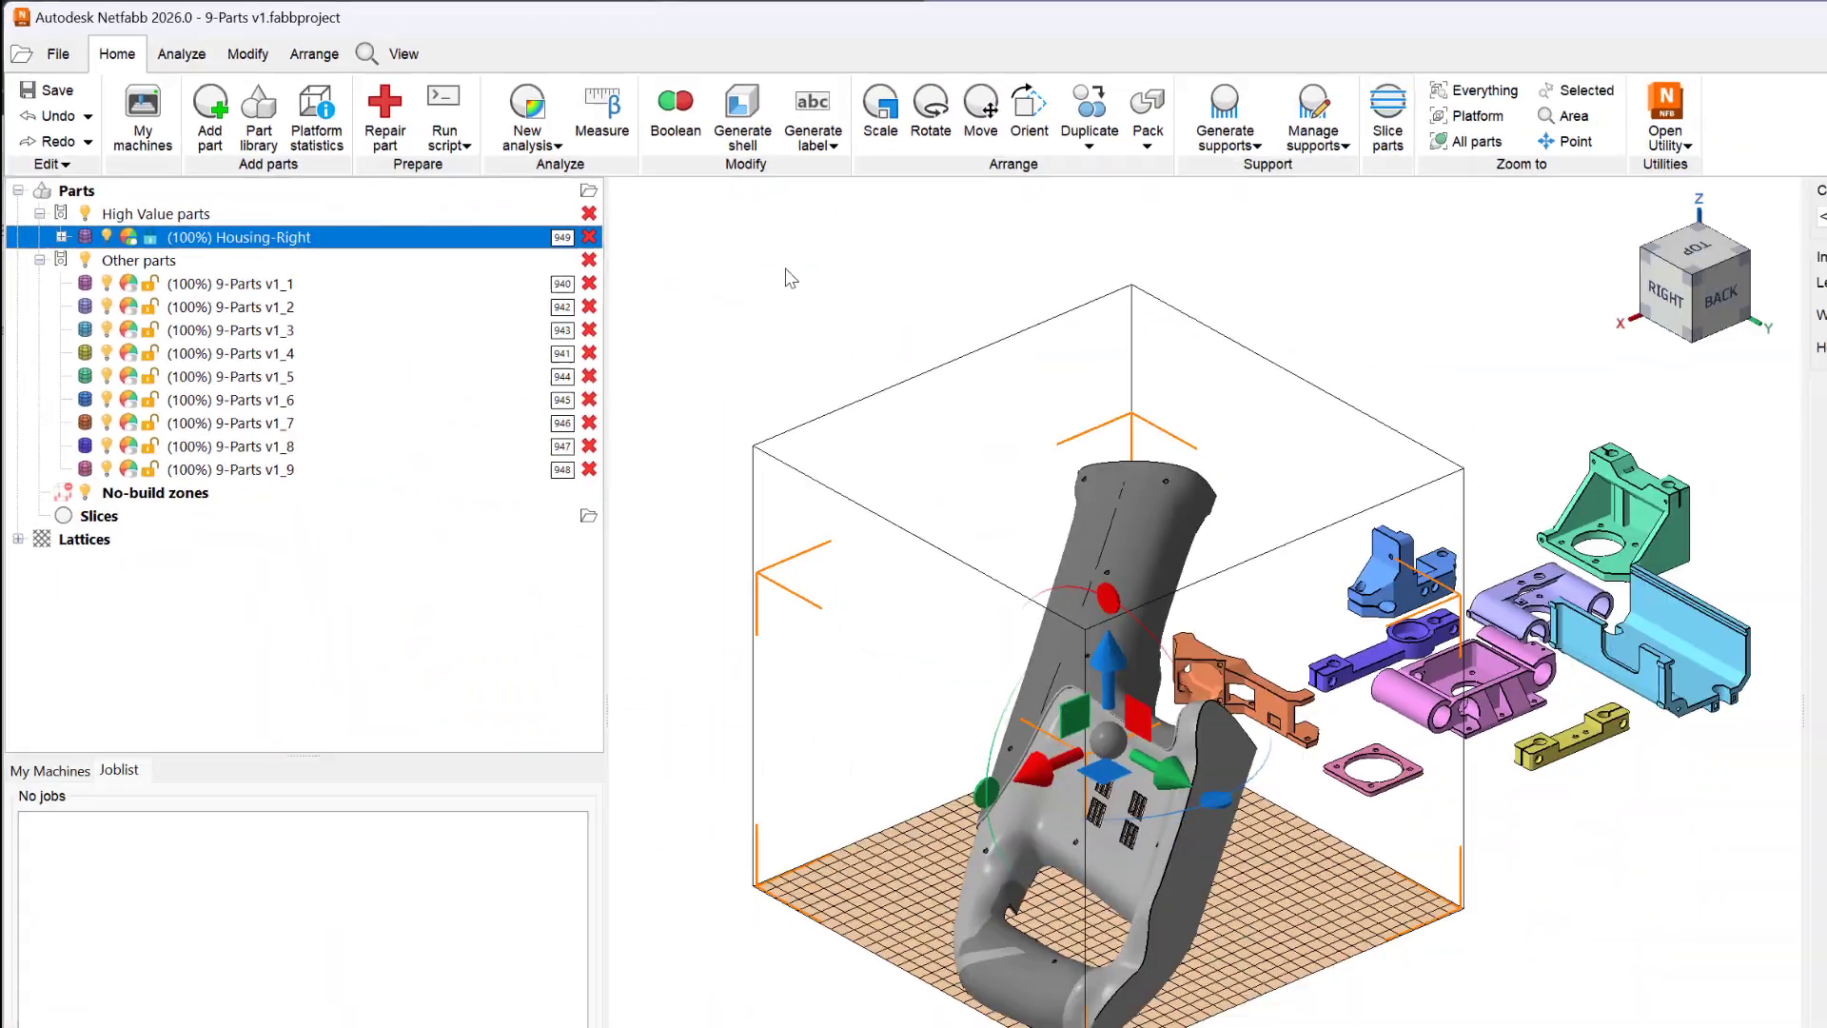
pyautogui.click(649, 227)
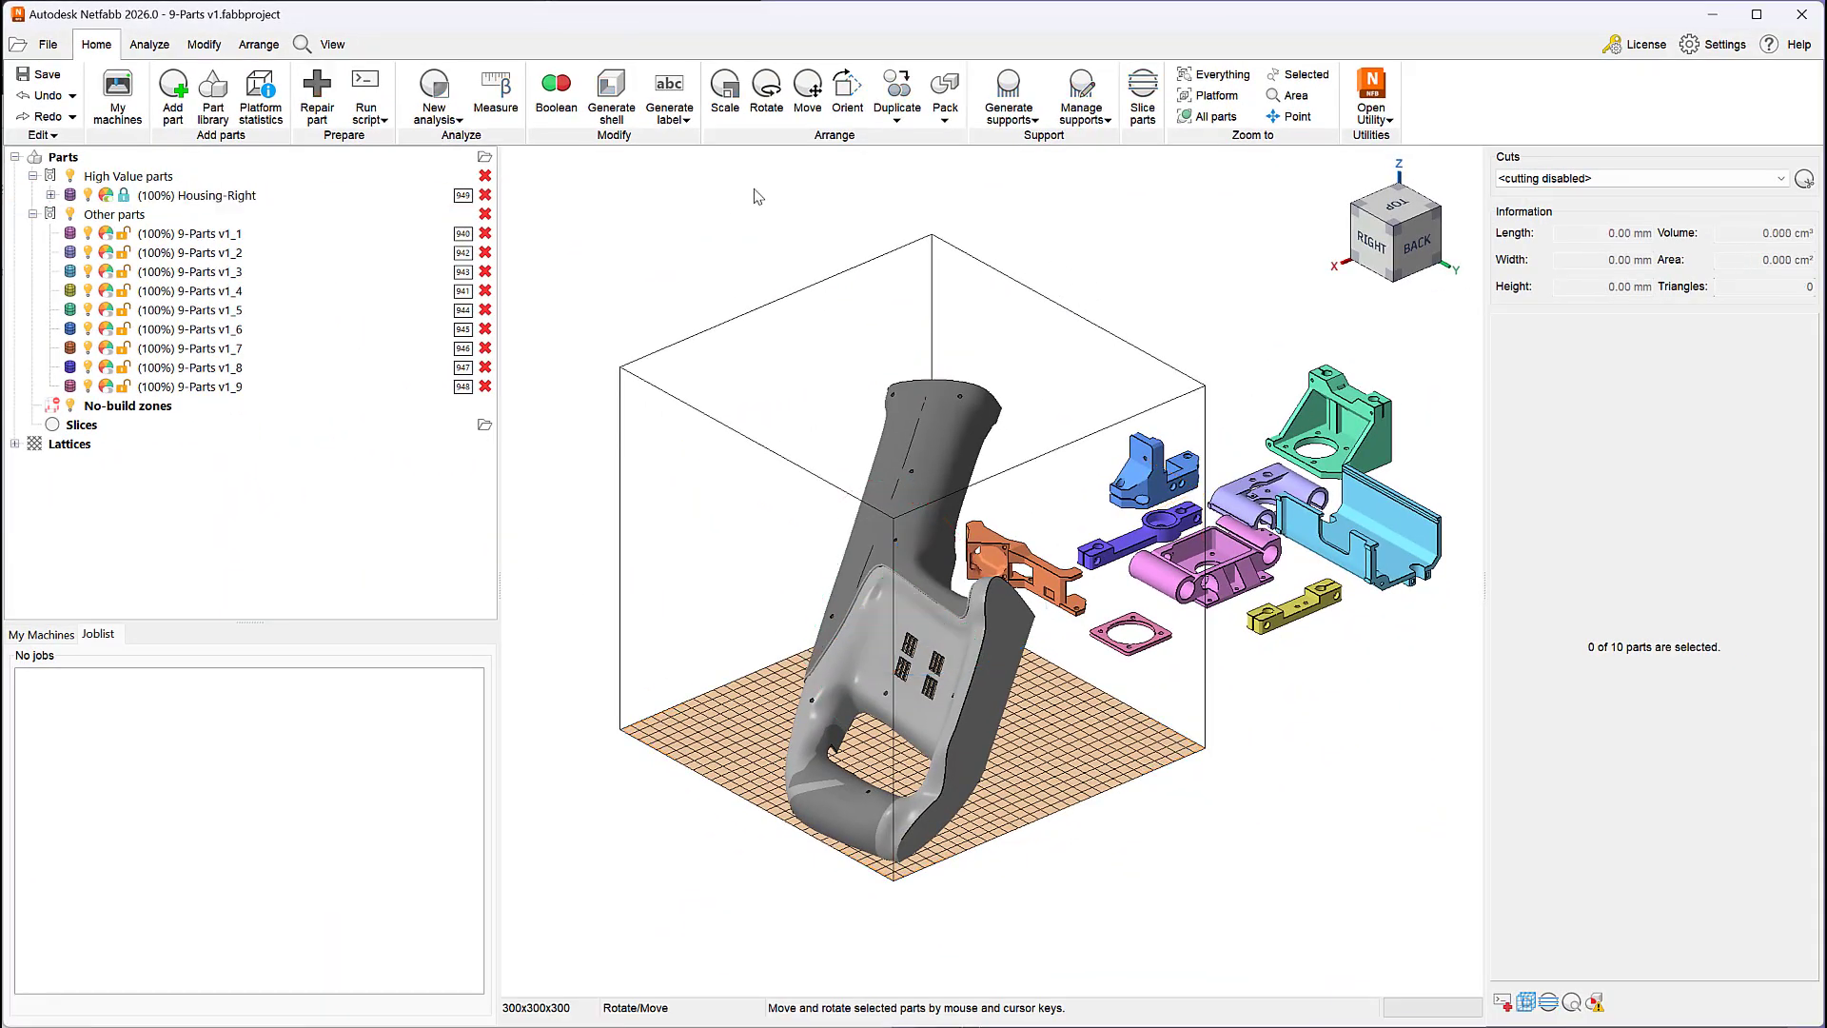
# - Run a 3D True Shape pack around the locked Housing-Right part
pyautogui.click(945, 116)
pyautogui.click(974, 263)
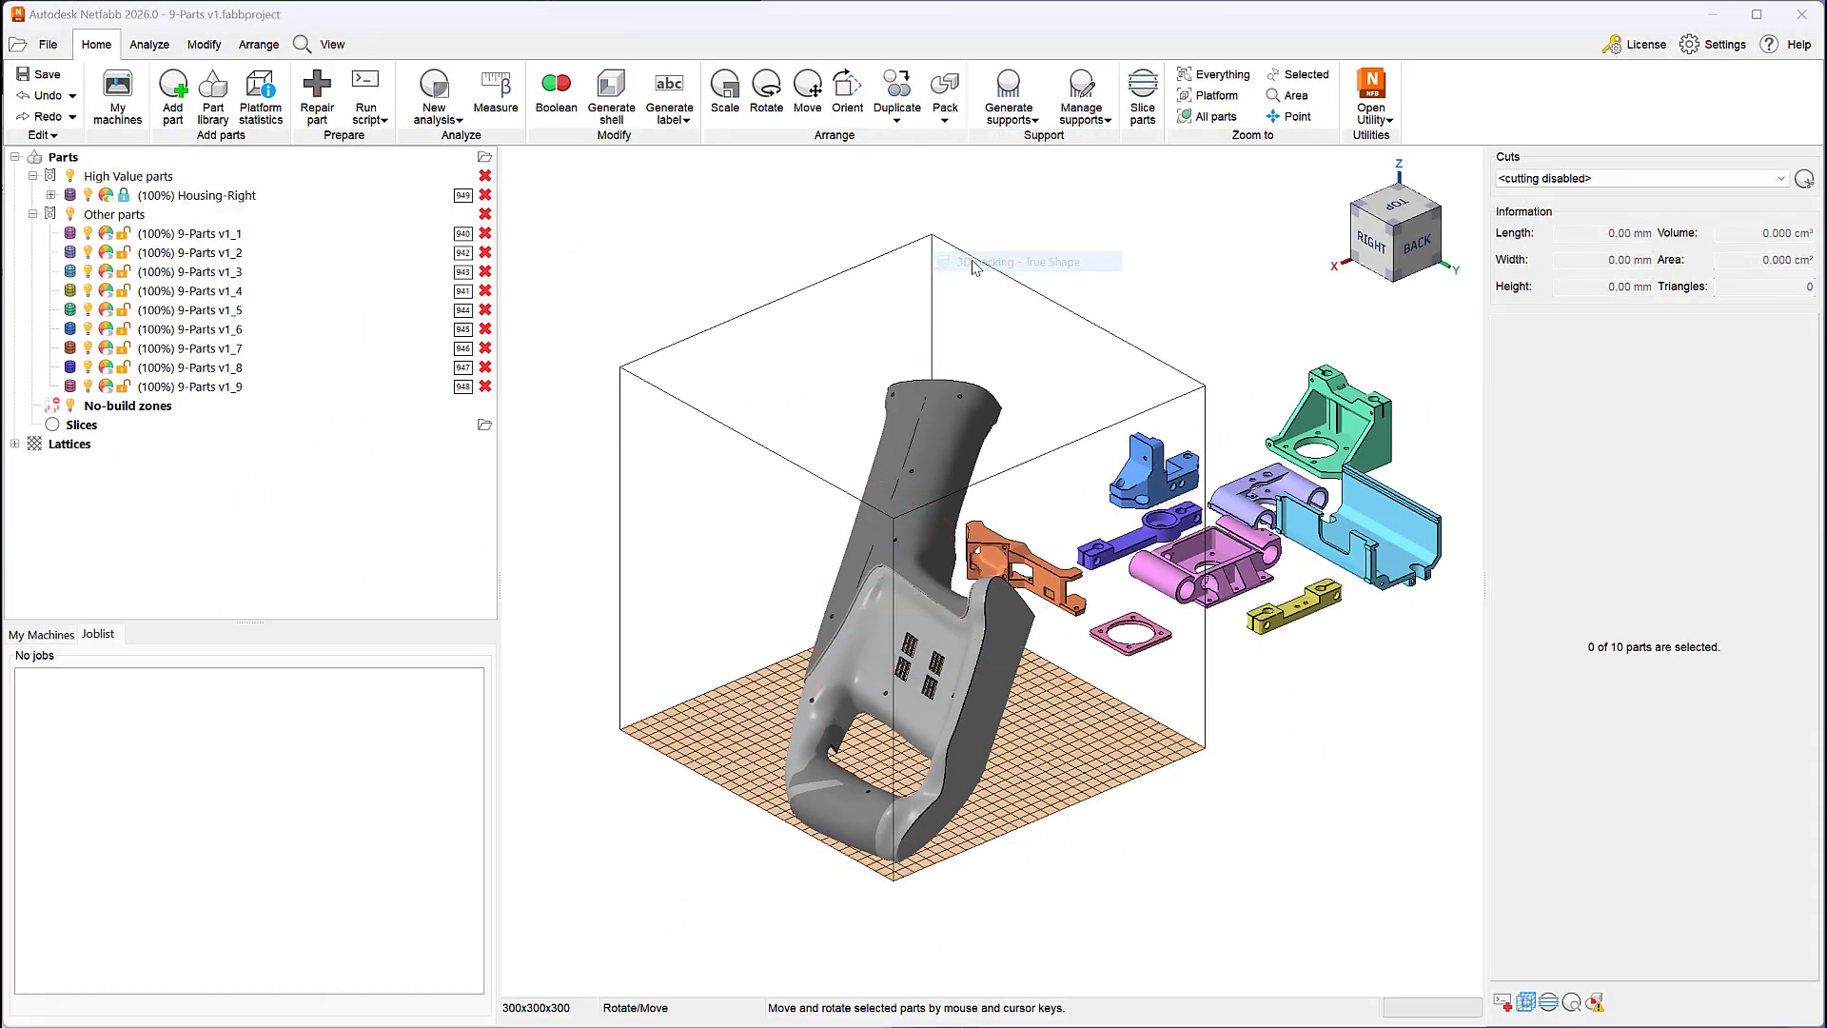
pyautogui.click(949, 790)
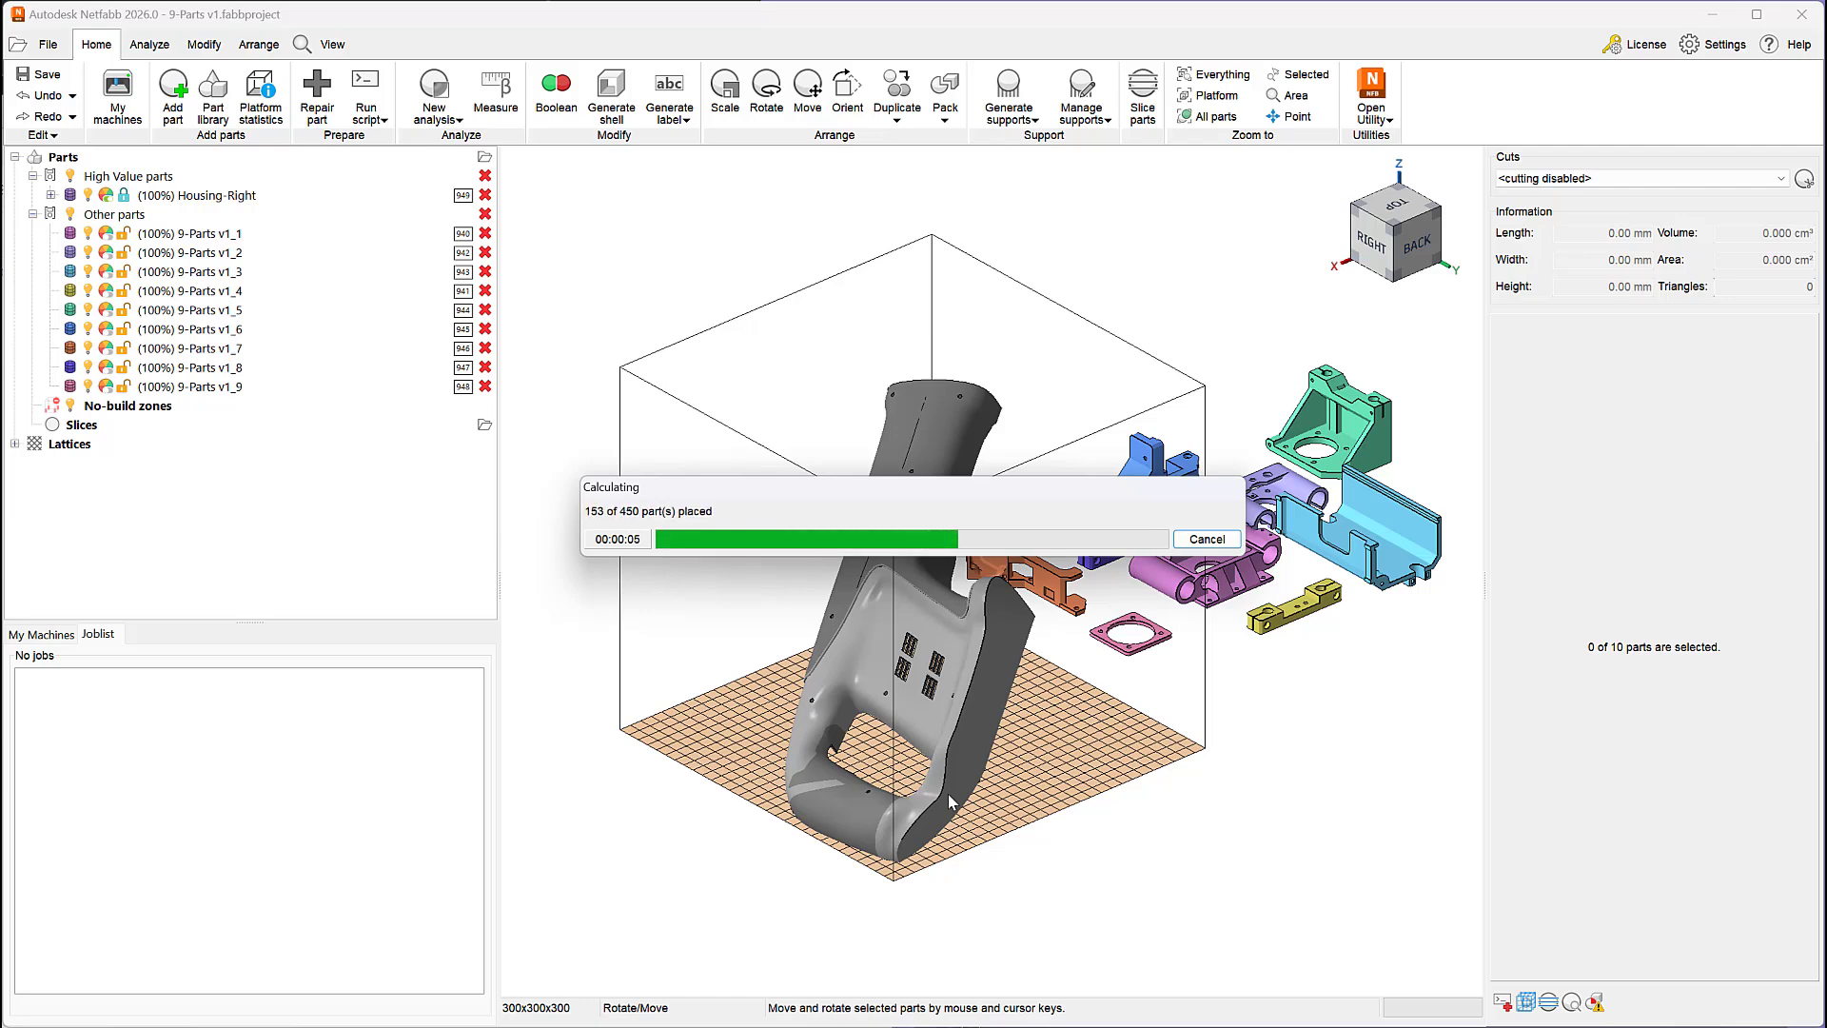
pyautogui.click(1086, 594)
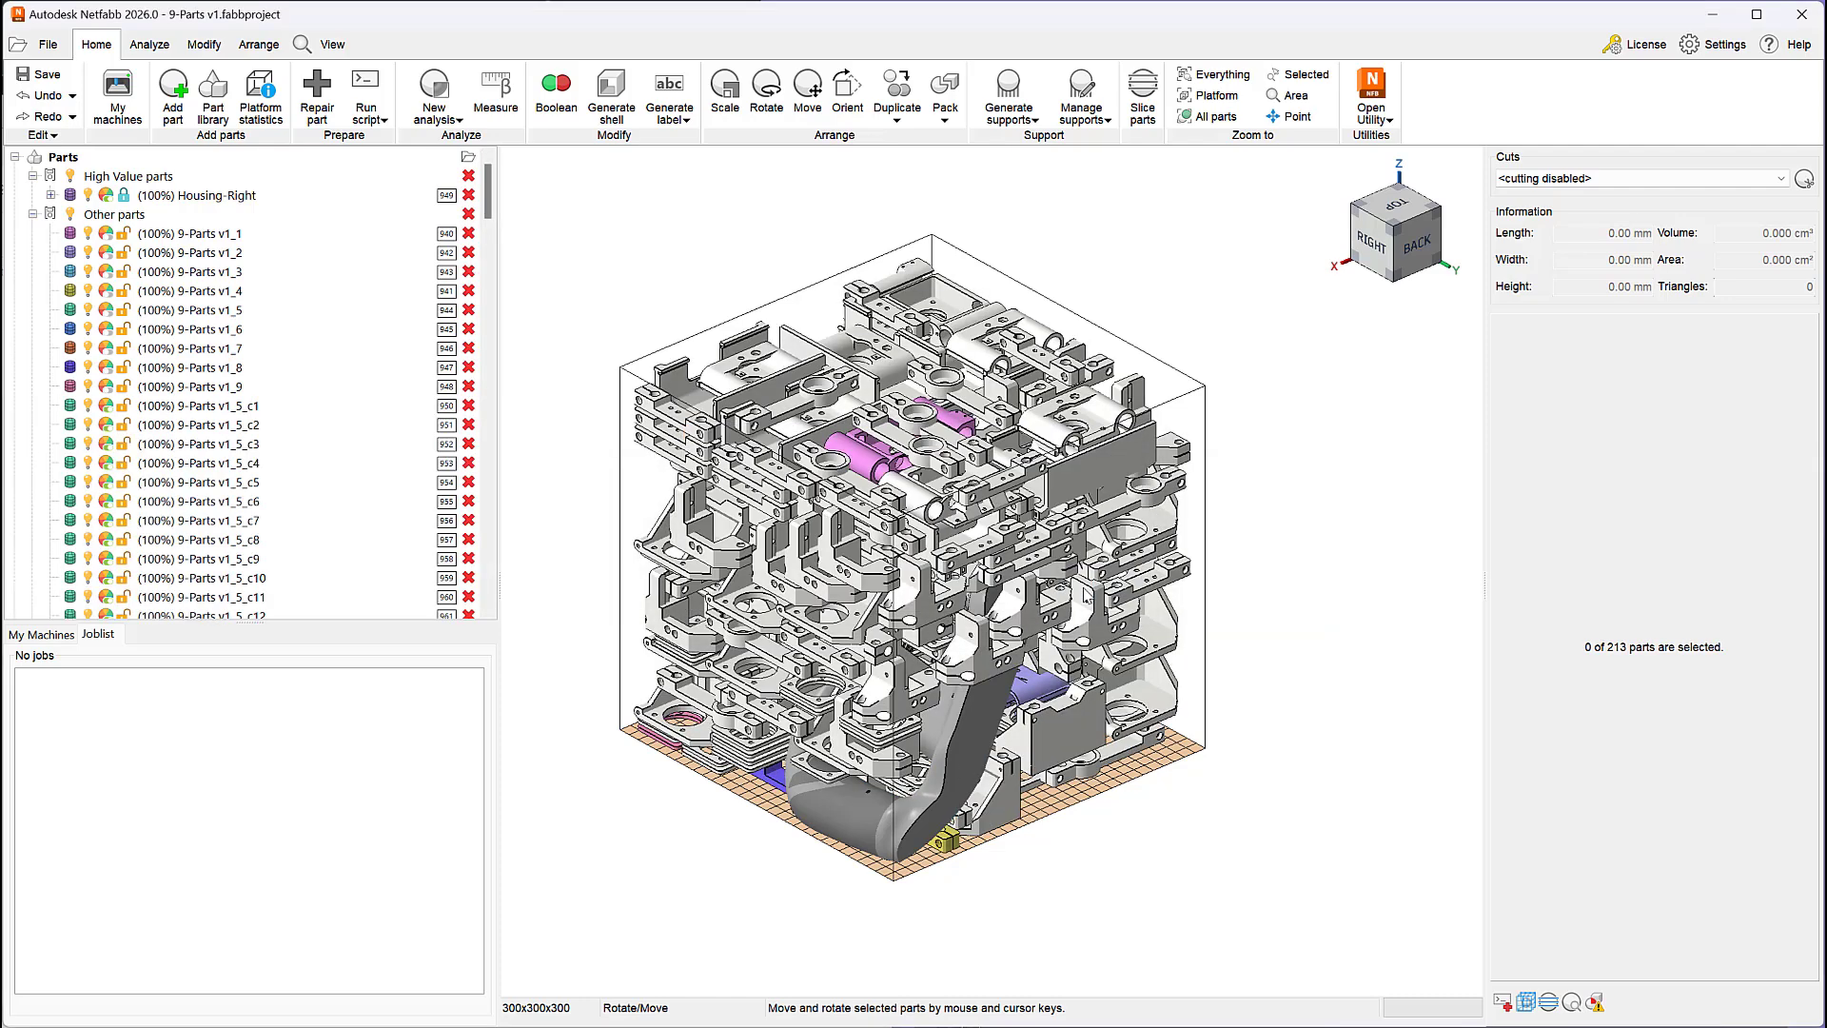
# - Hide and then show the Other parts group to check the packing
pyautogui.click(73, 215)
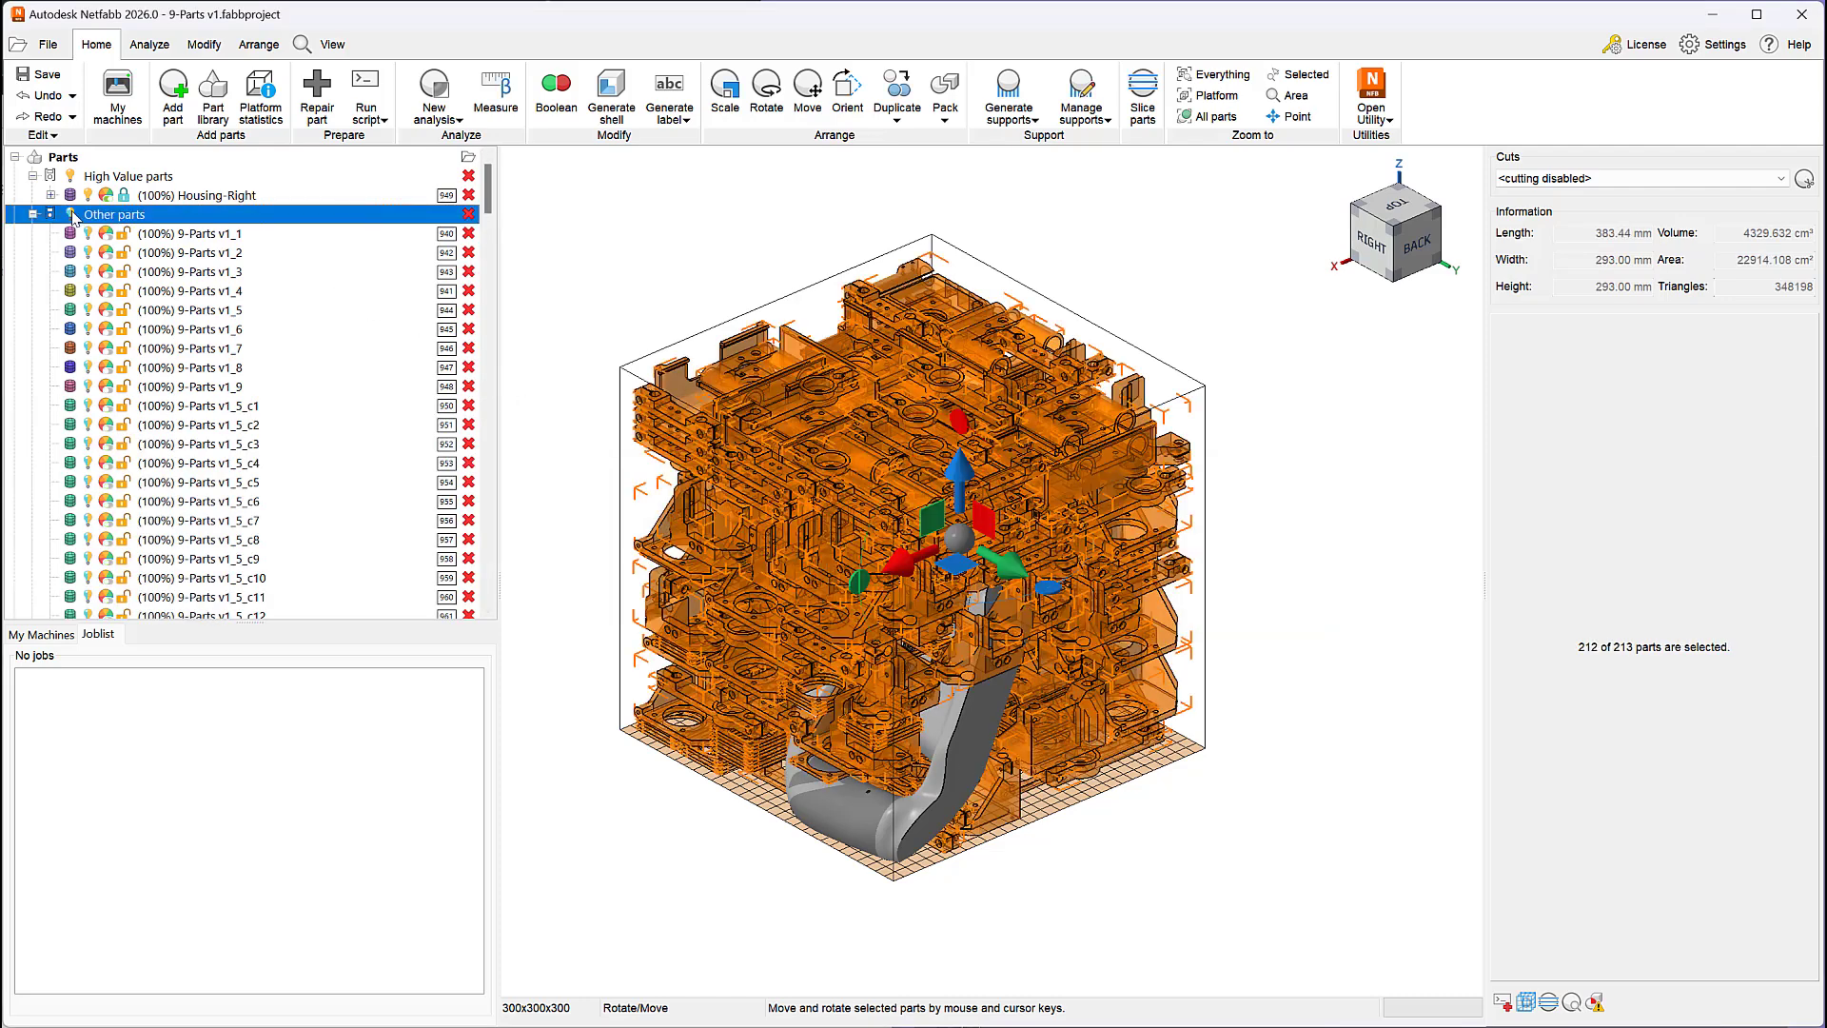
pyautogui.click(72, 215)
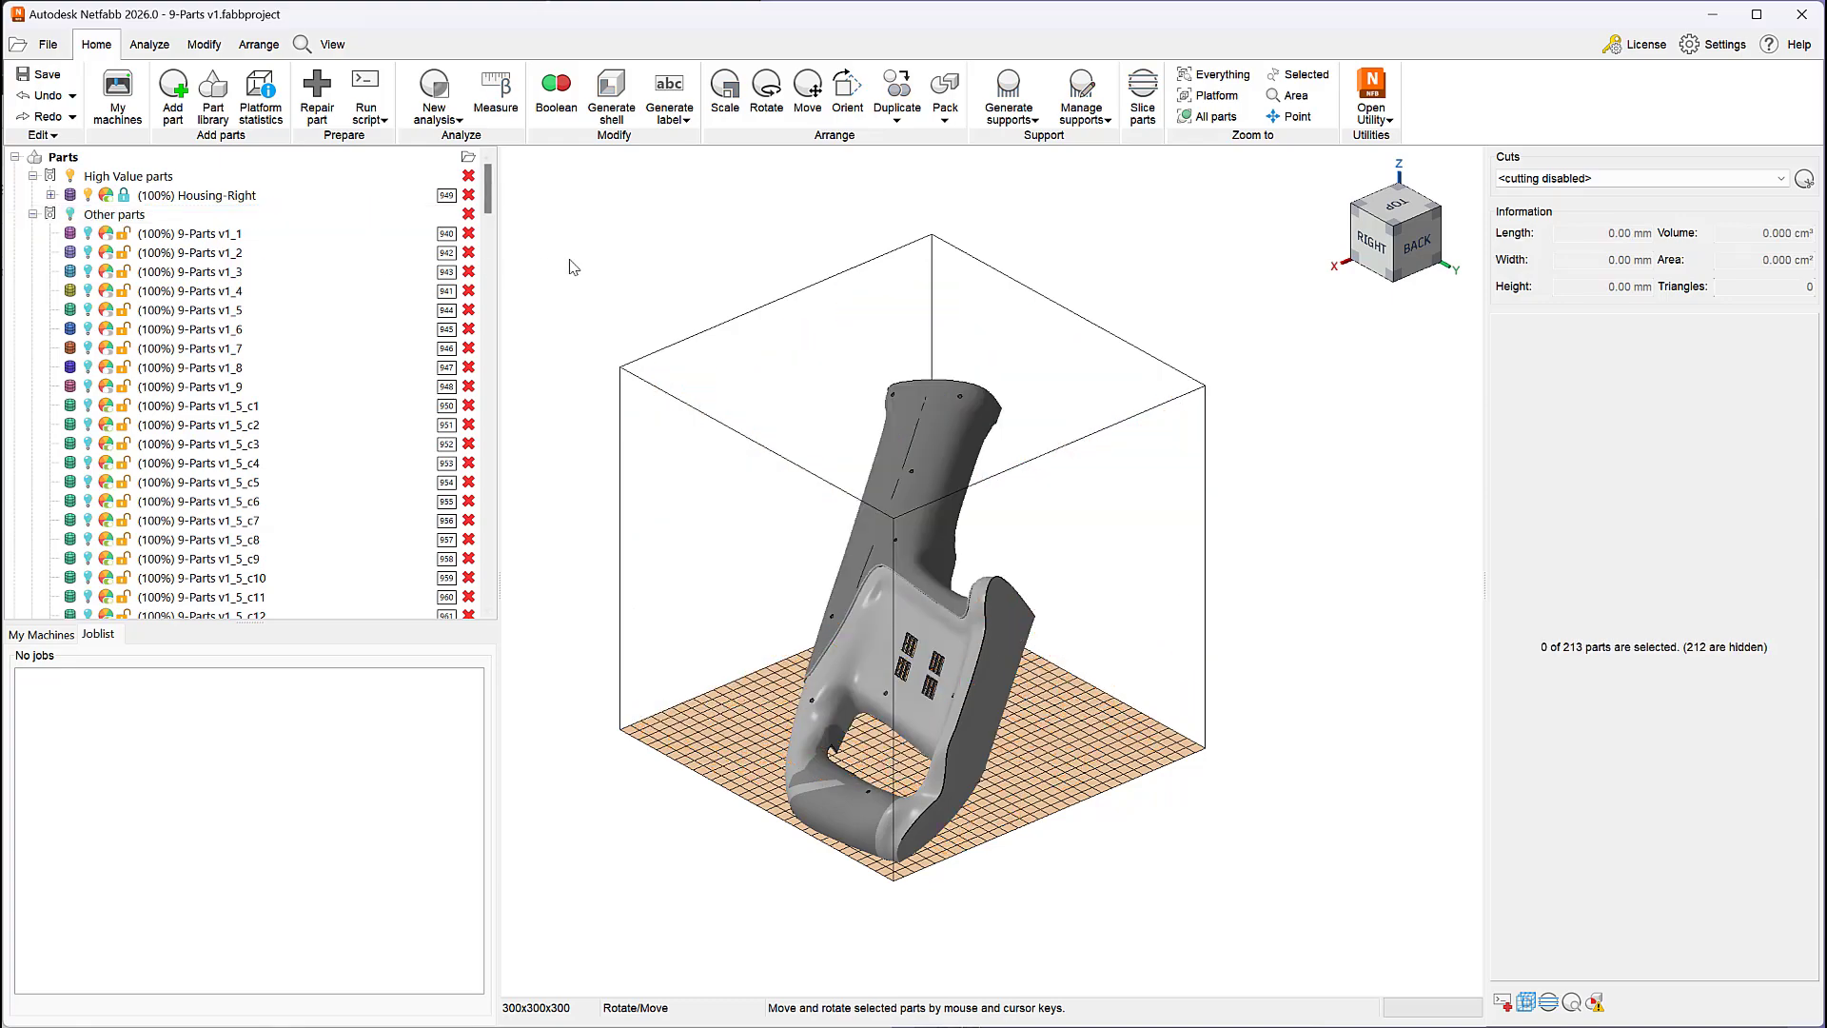
pyautogui.click(571, 260)
pyautogui.click(74, 214)
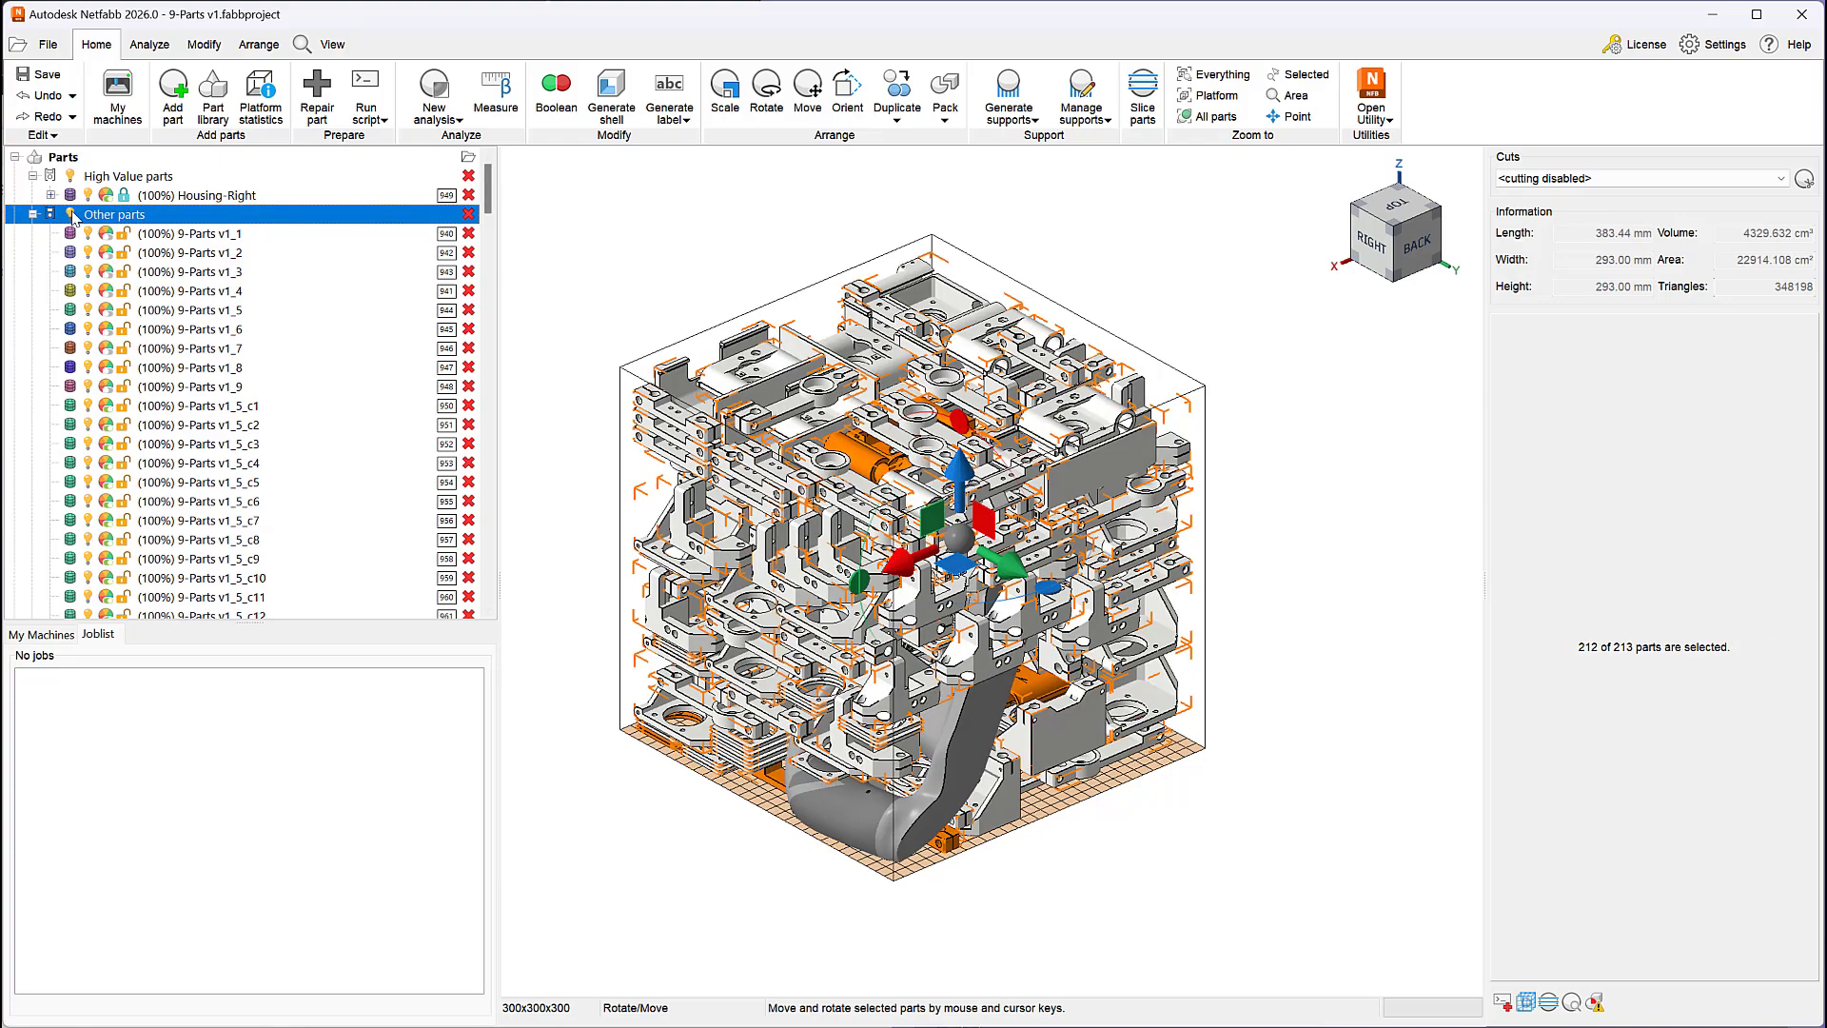
pyautogui.click(678, 252)
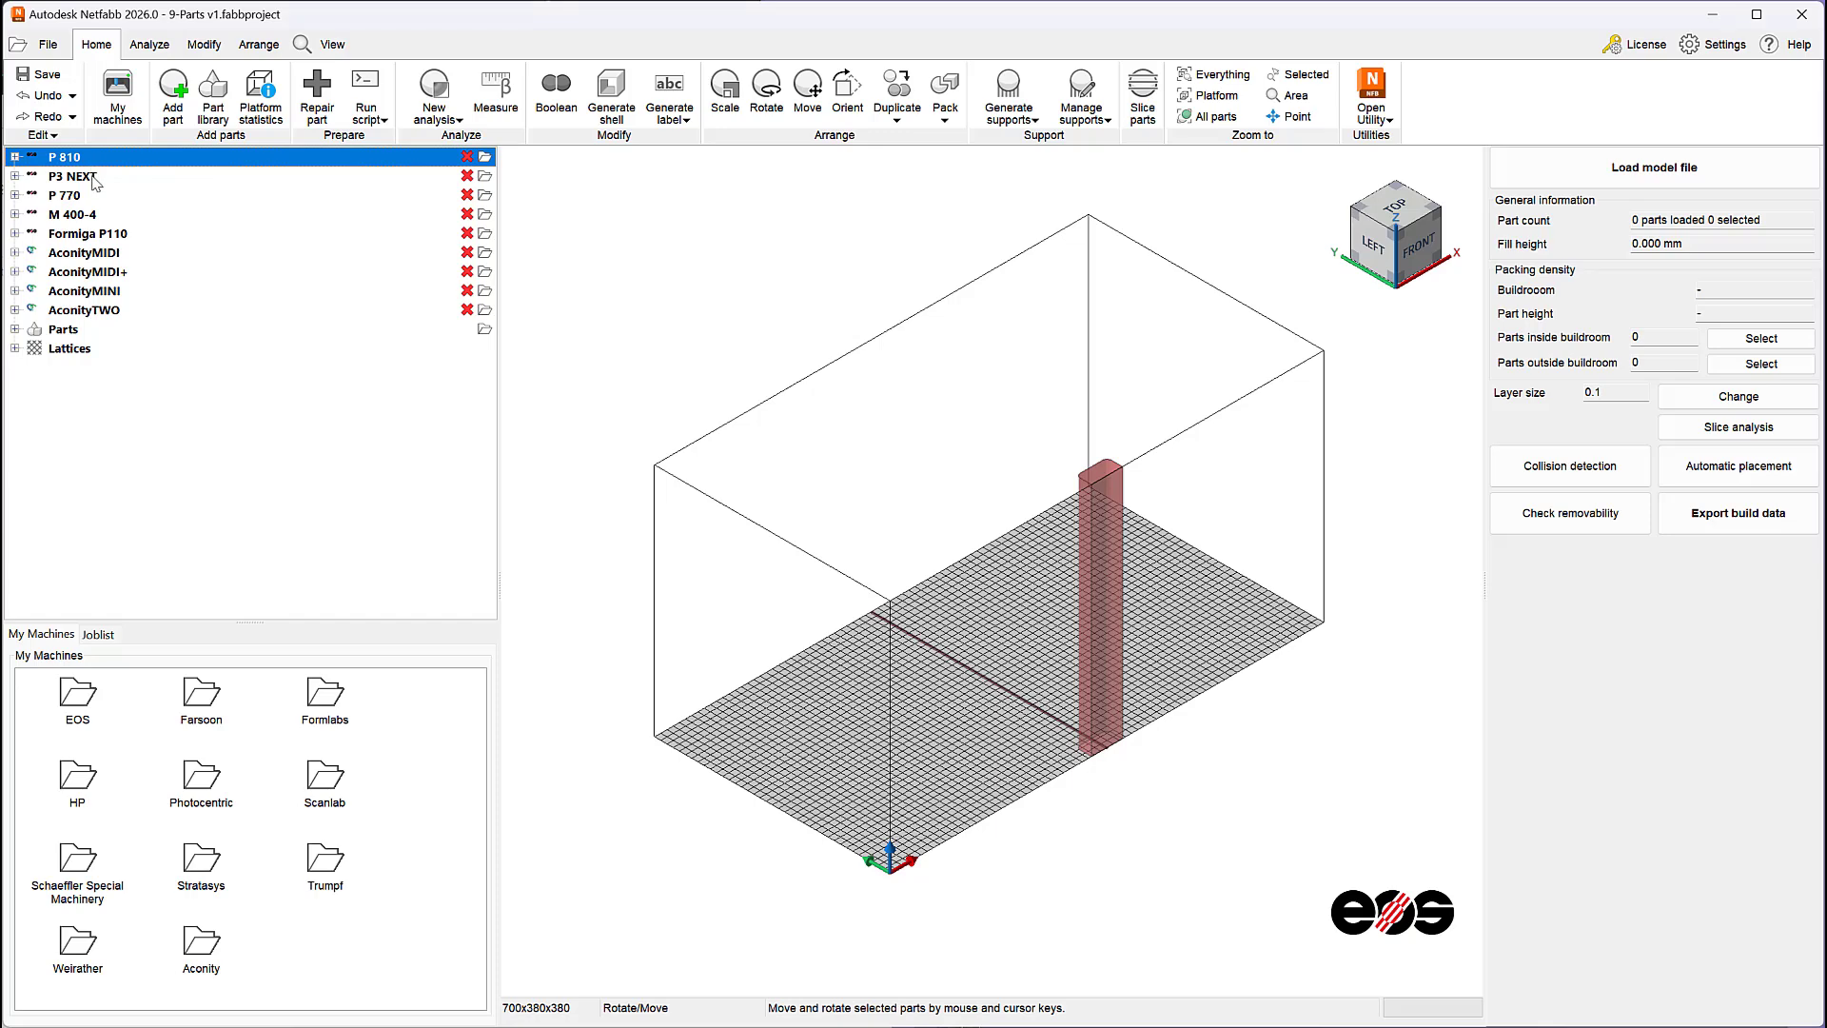
# - Browse the P3 NEXT, P 770, M 400-4, Formiga P110, AconityMIDI, AconityMIDI+ and AconityMINI platforms
pyautogui.click(71, 177)
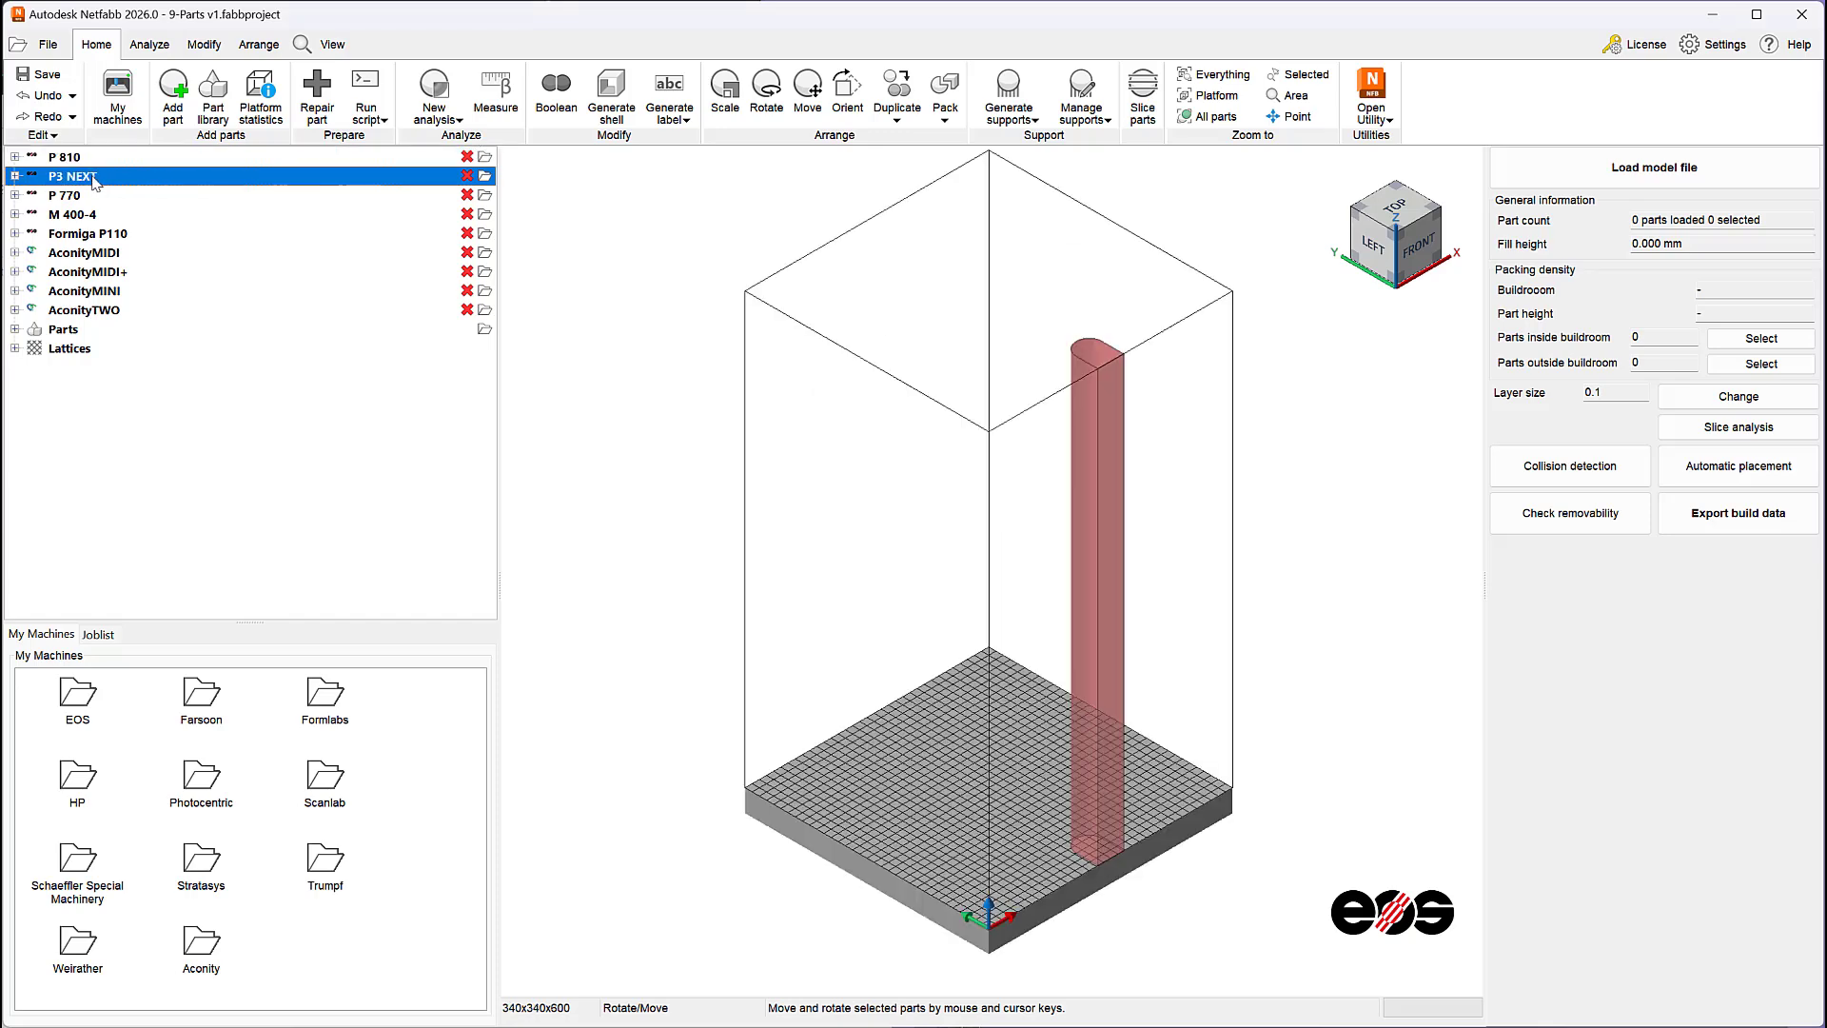
pyautogui.click(95, 197)
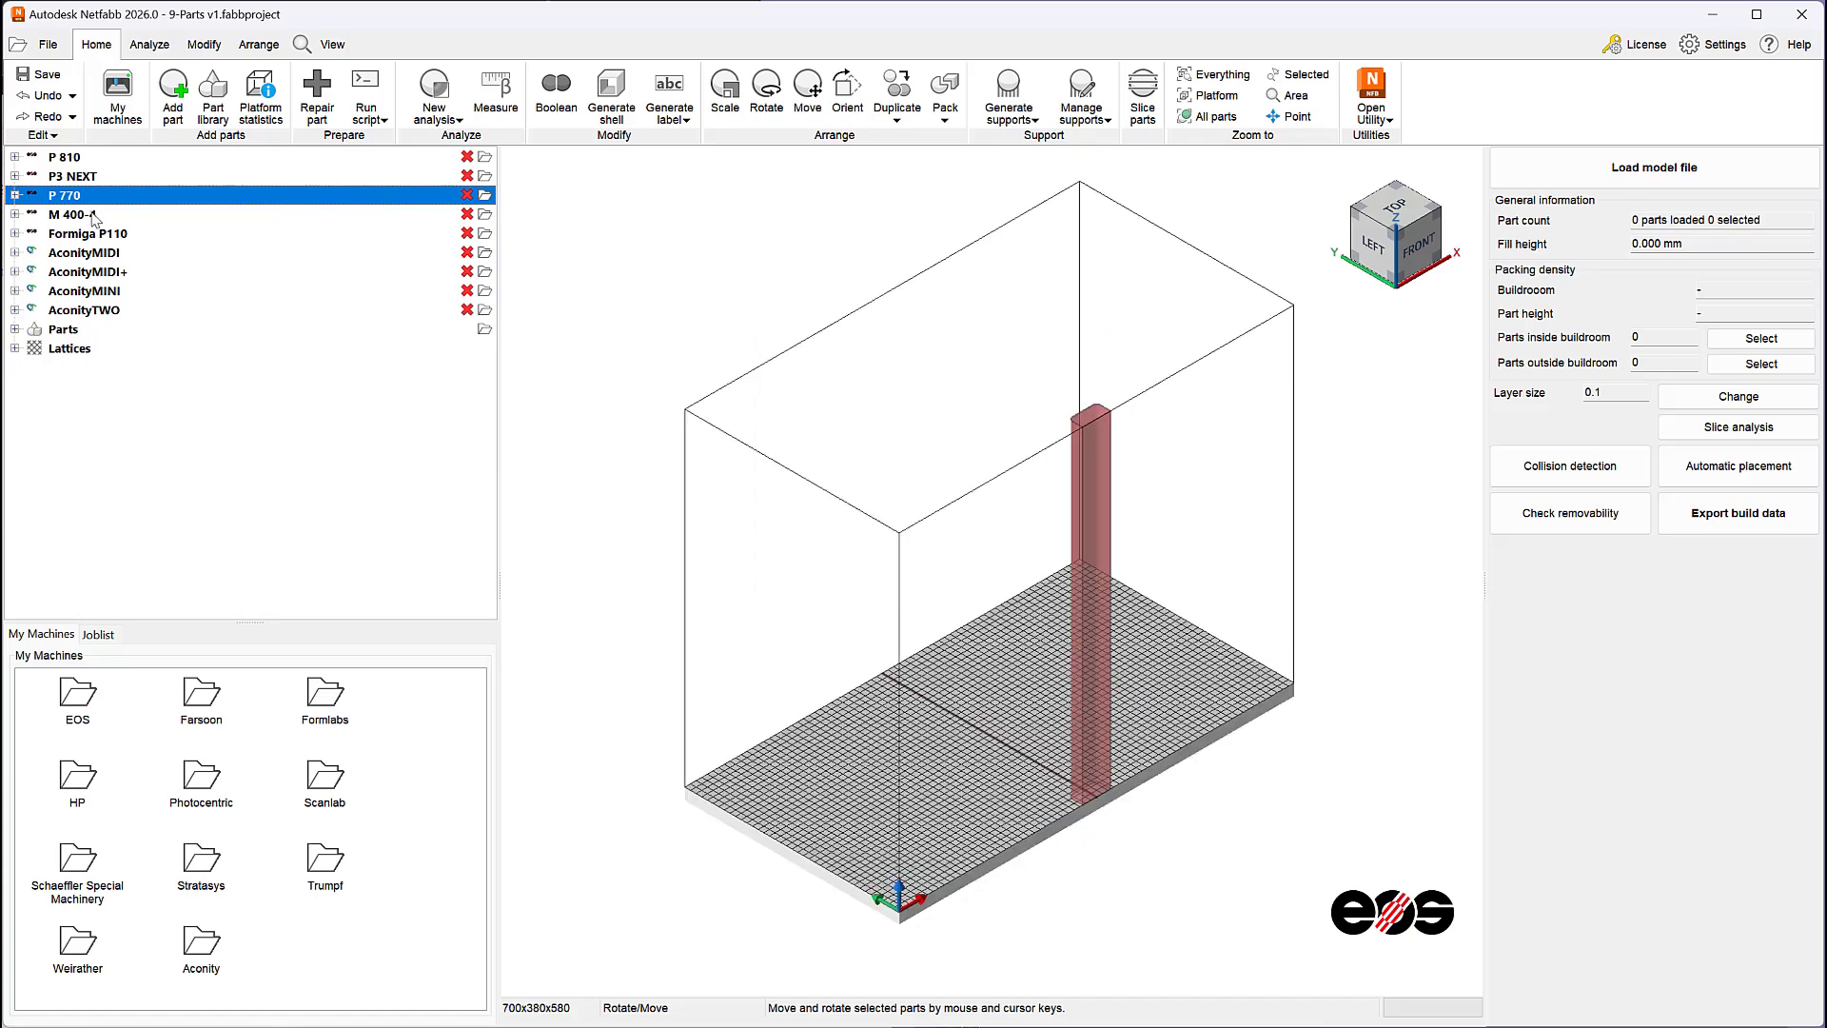
pyautogui.click(95, 216)
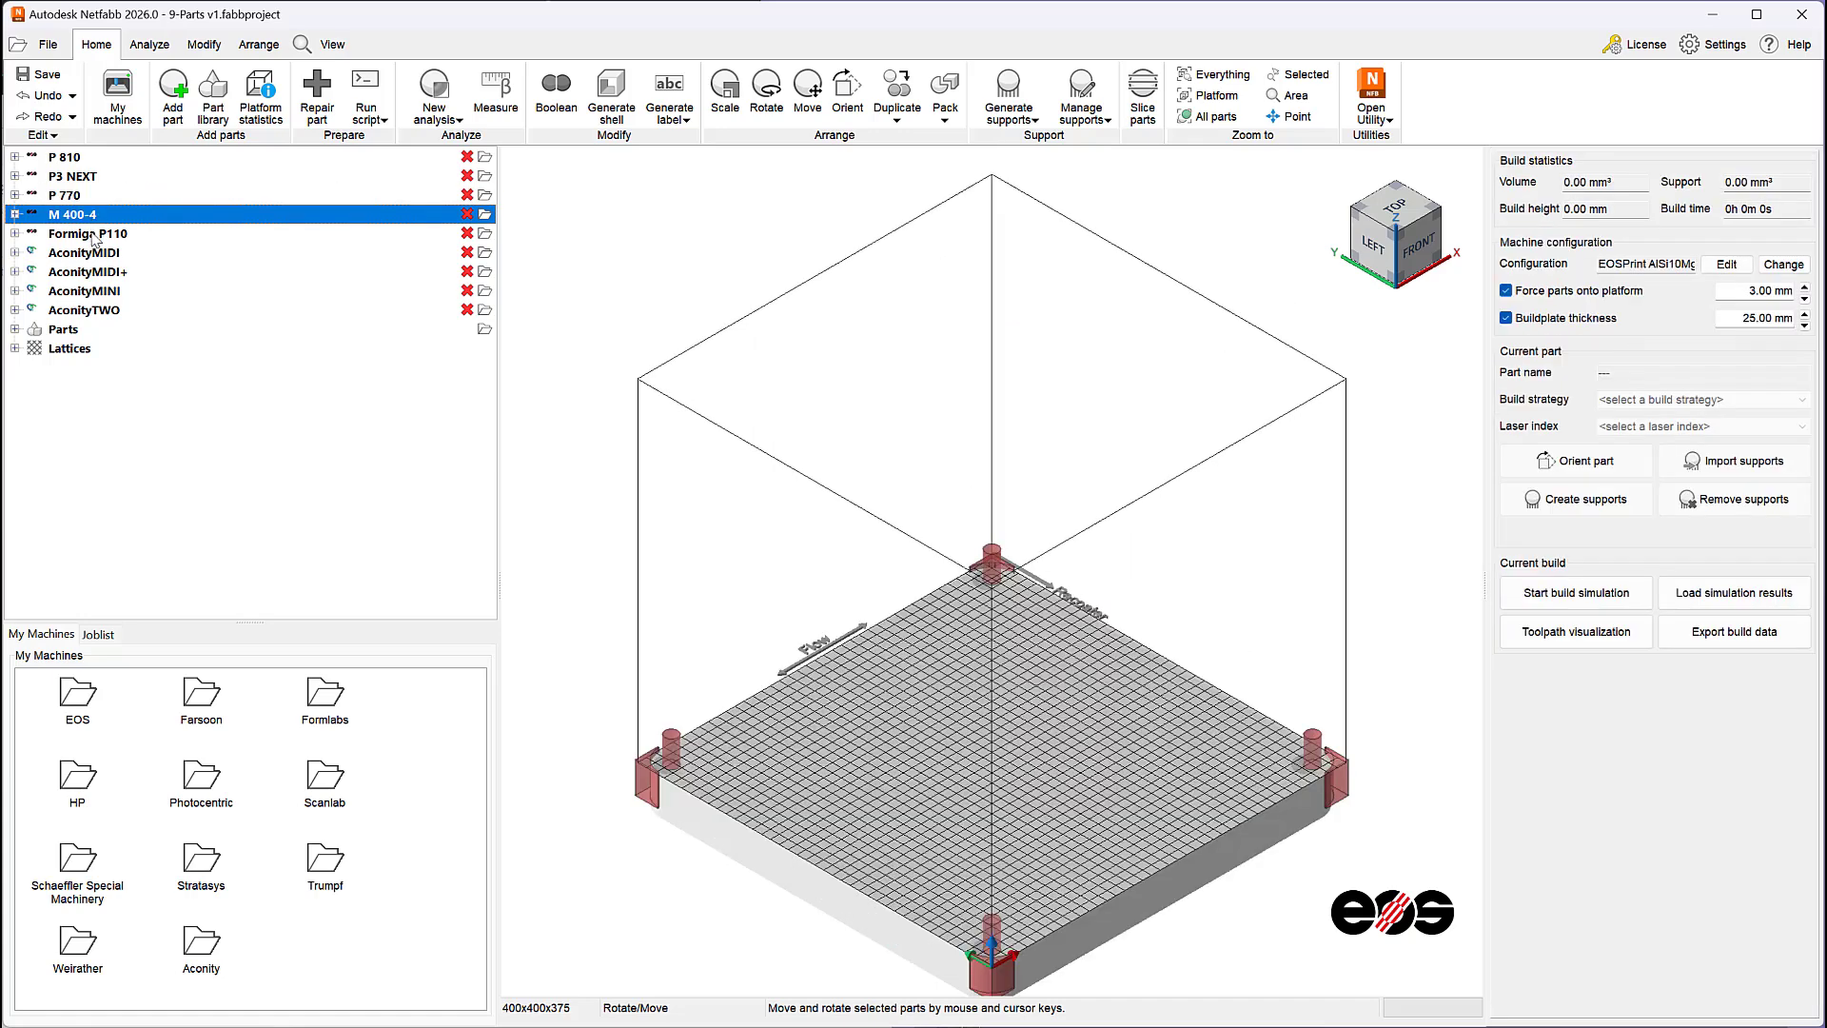
pyautogui.click(94, 235)
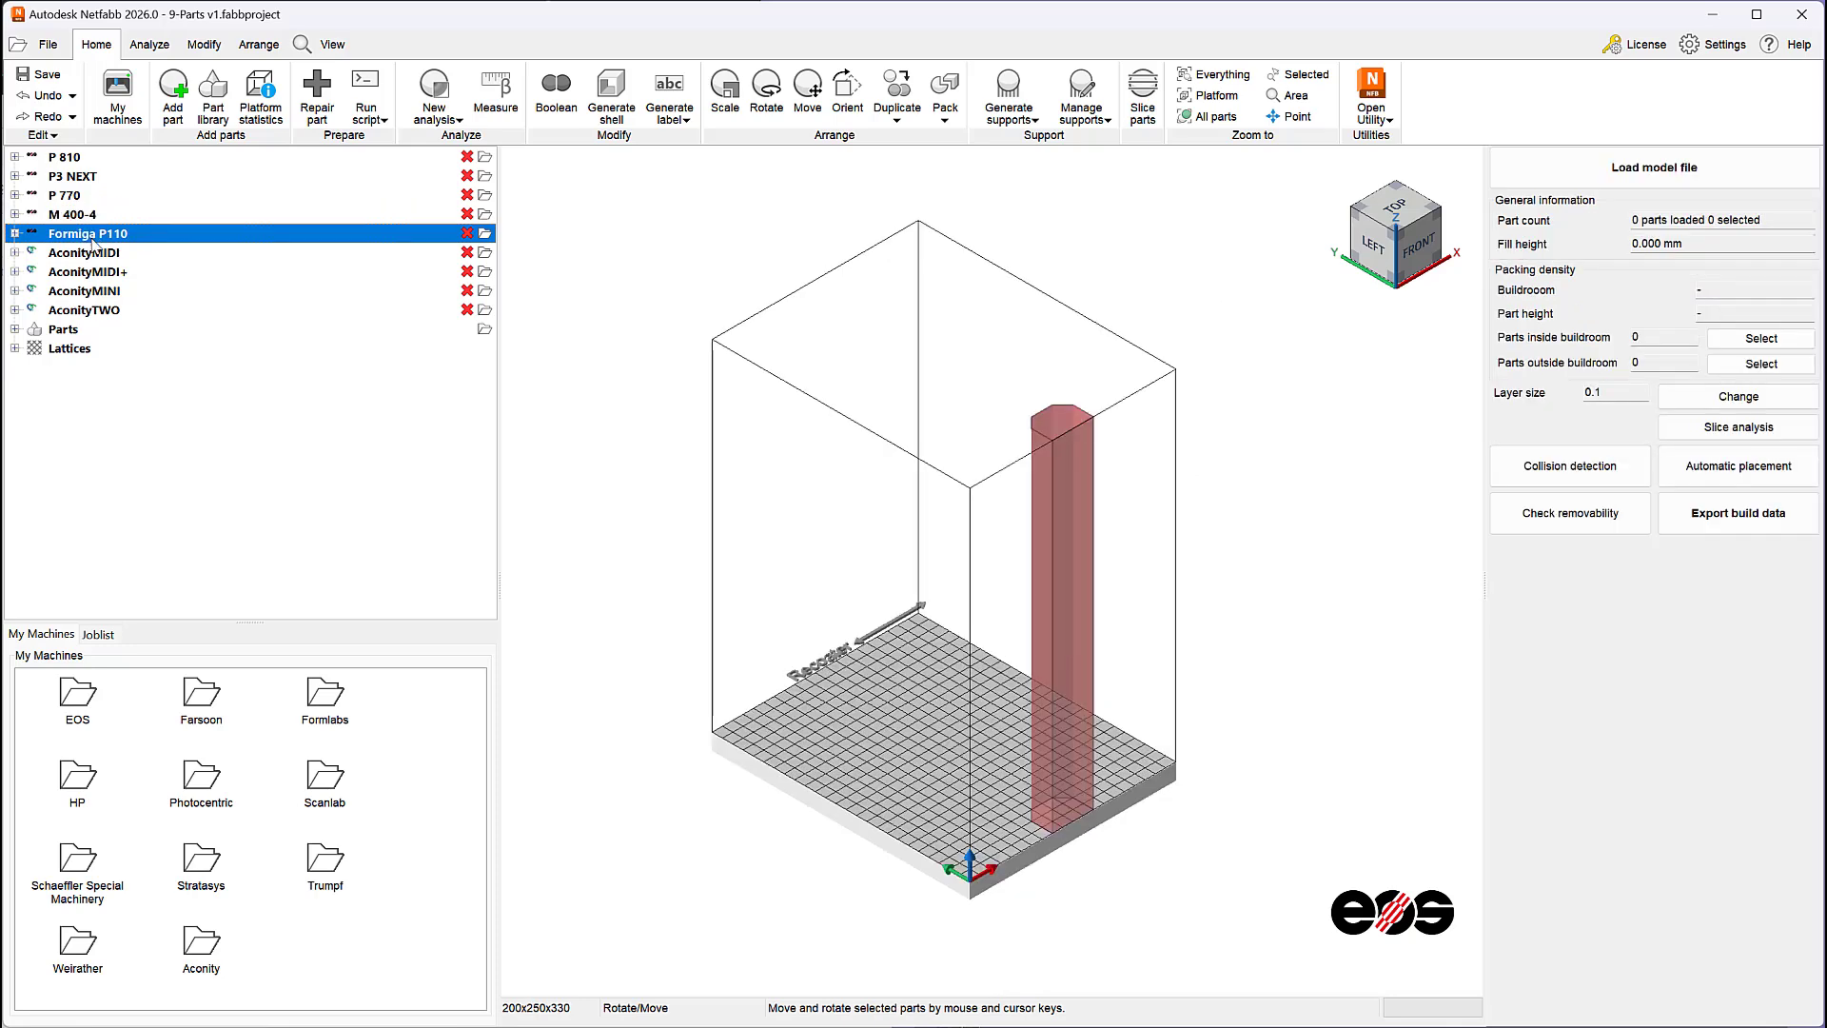
pyautogui.click(94, 253)
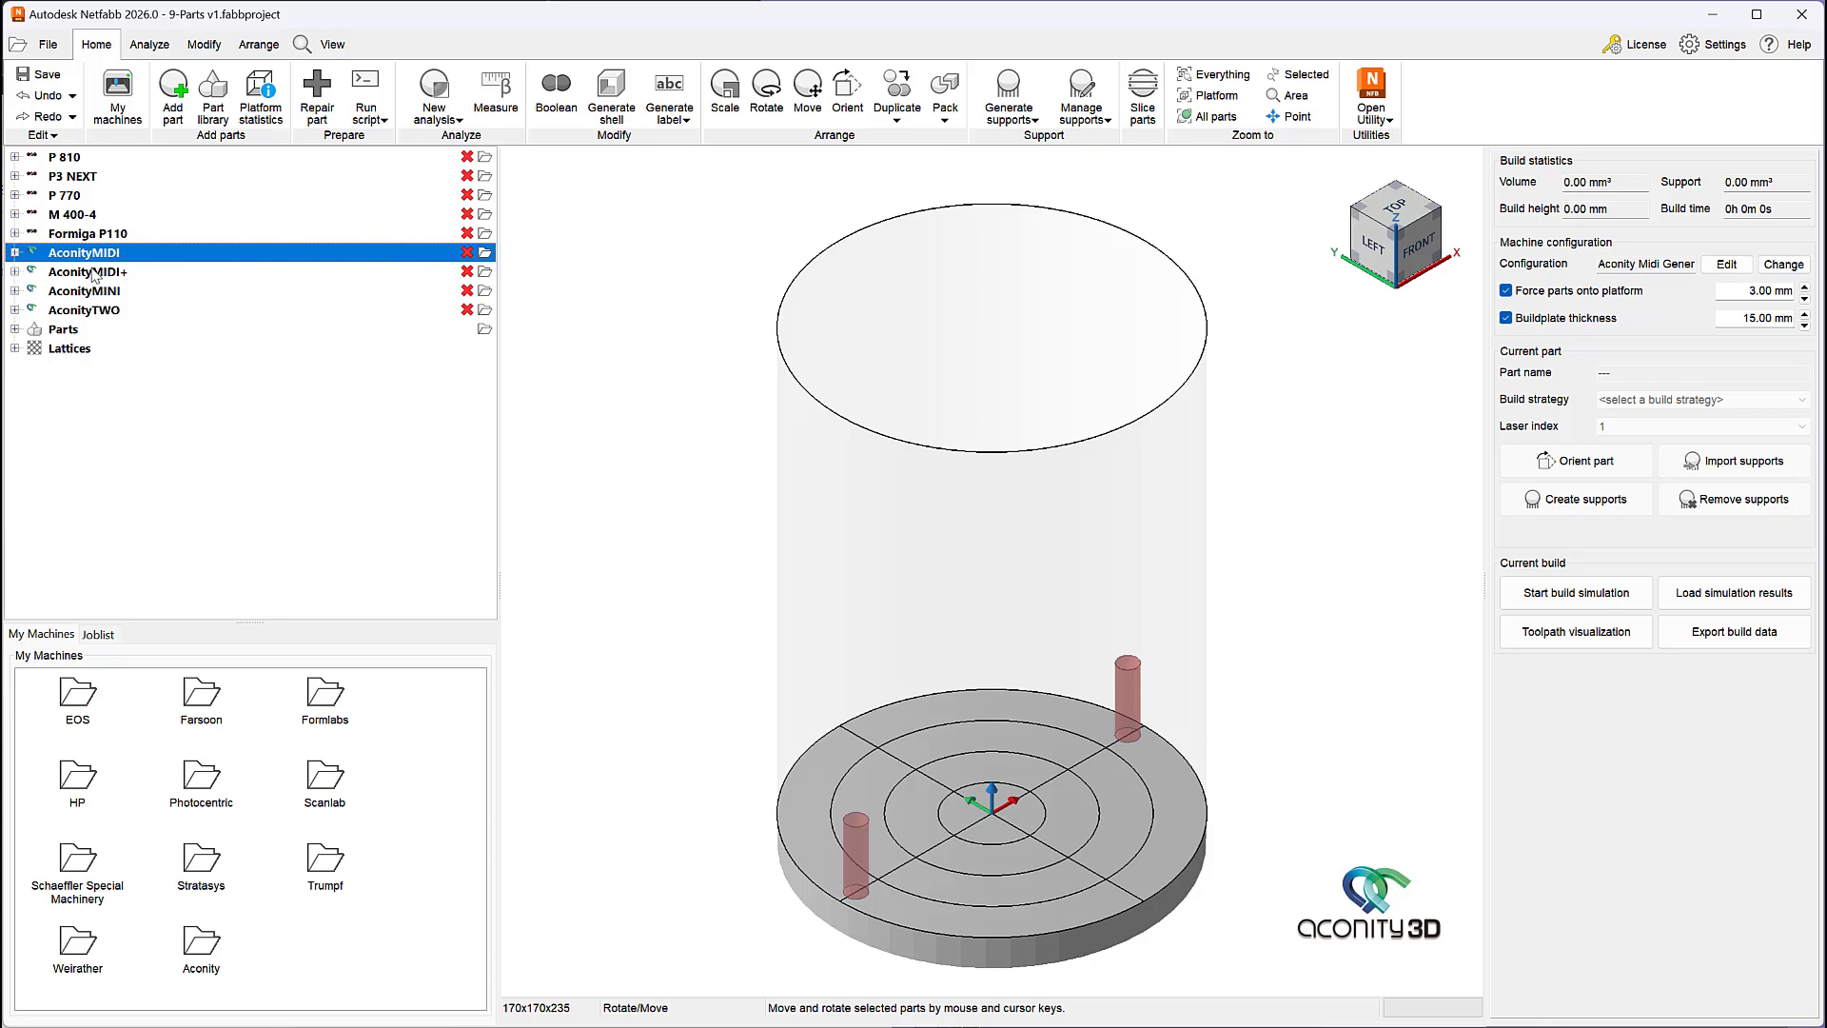
pyautogui.click(94, 273)
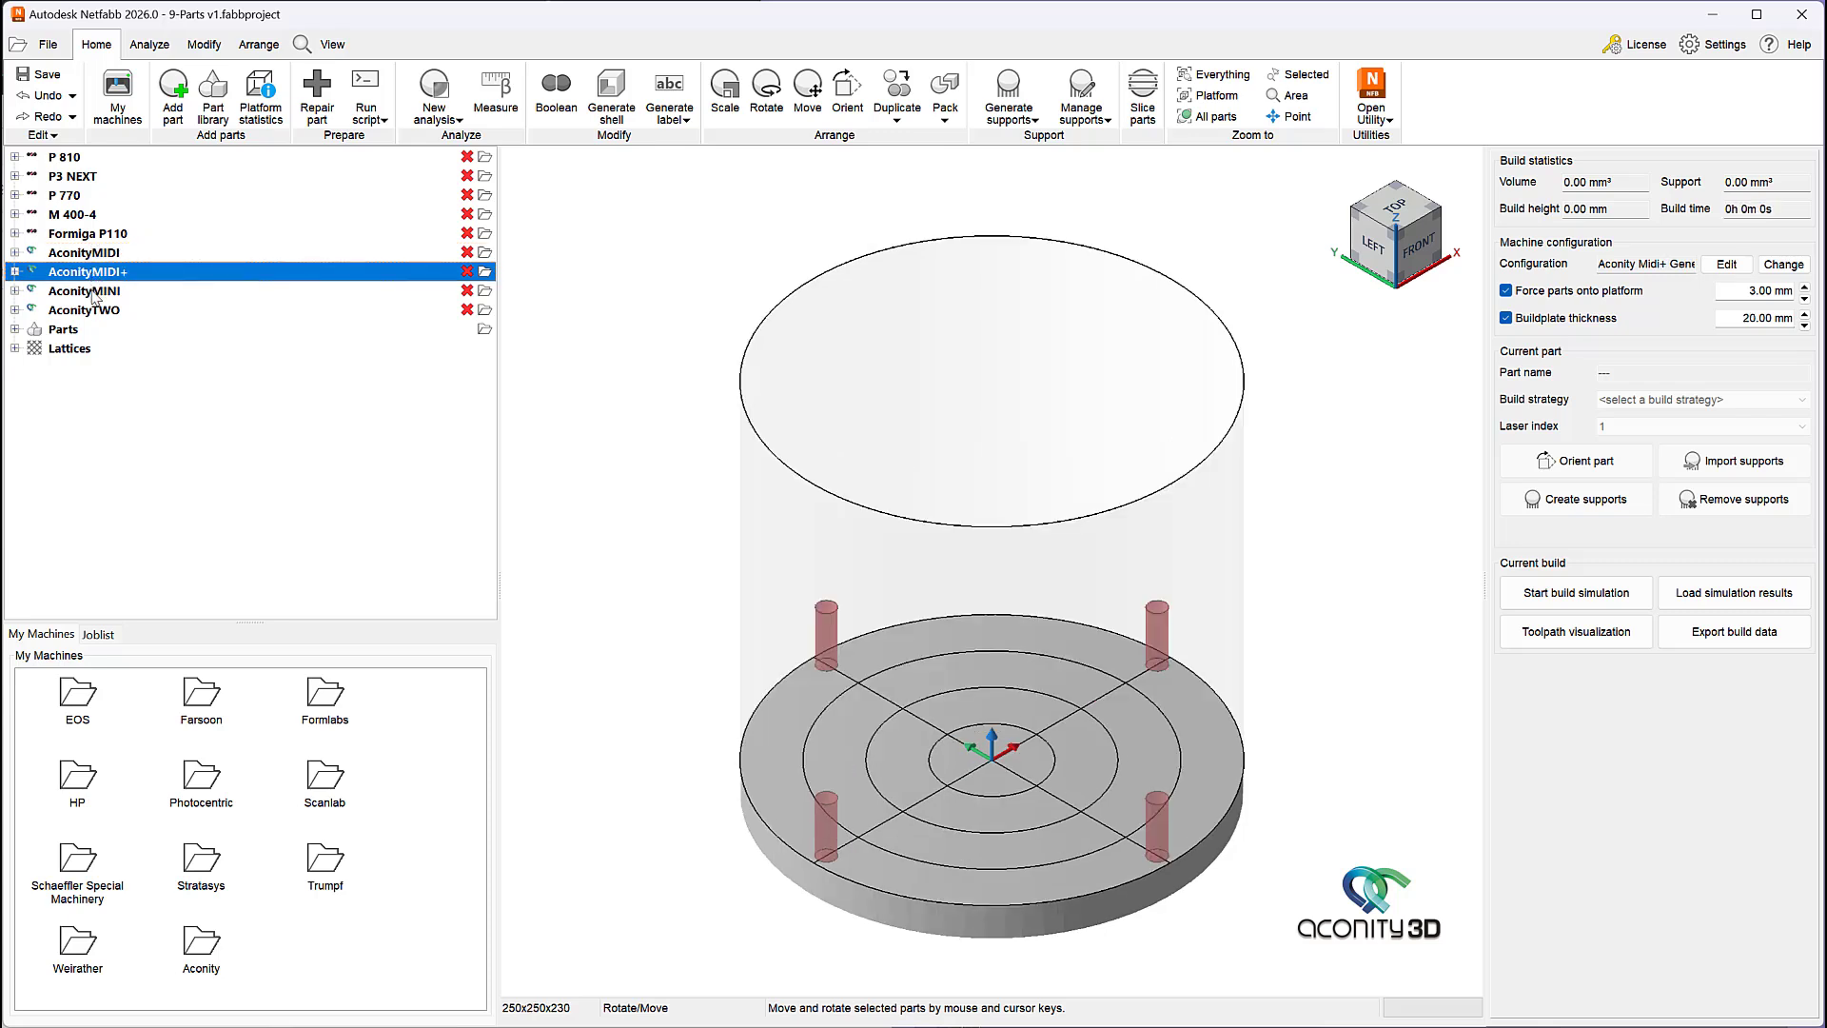
pyautogui.click(92, 293)
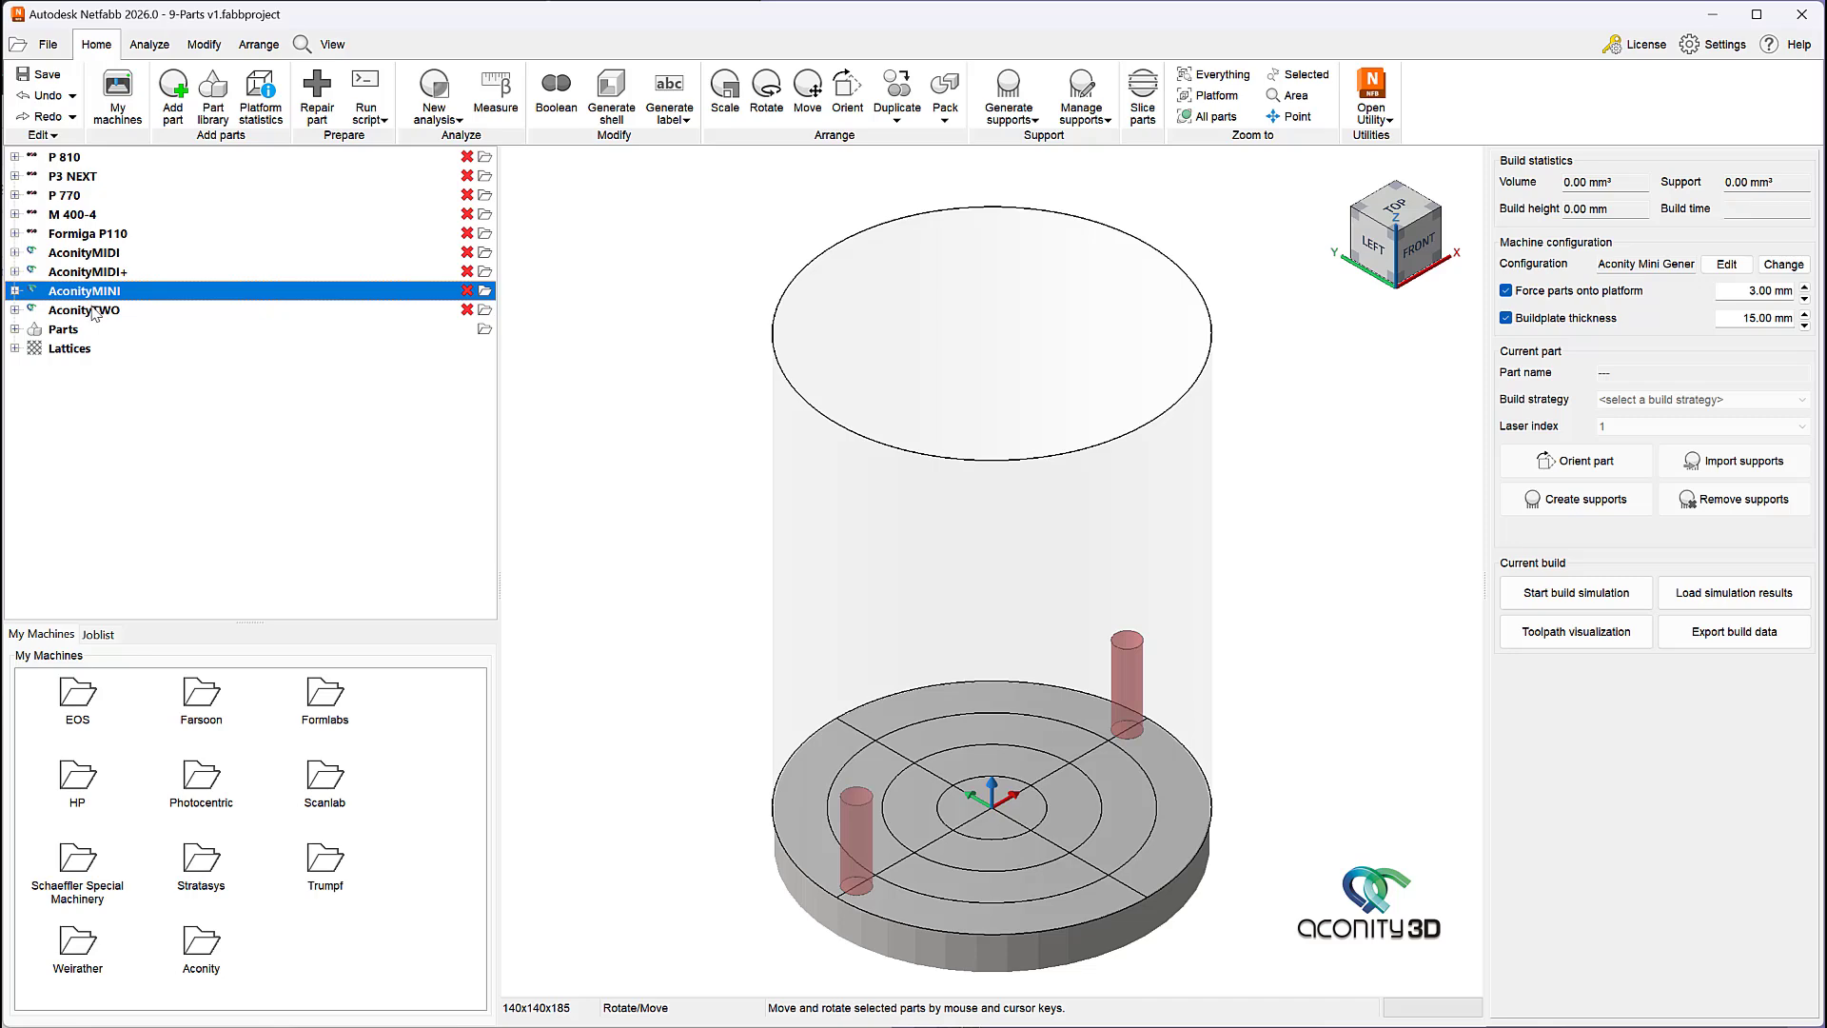
# - On AconityTWO, set True Shape rotation to no X, 90° Y, 90° Z, with multi-axis variants
pyautogui.click(94, 311)
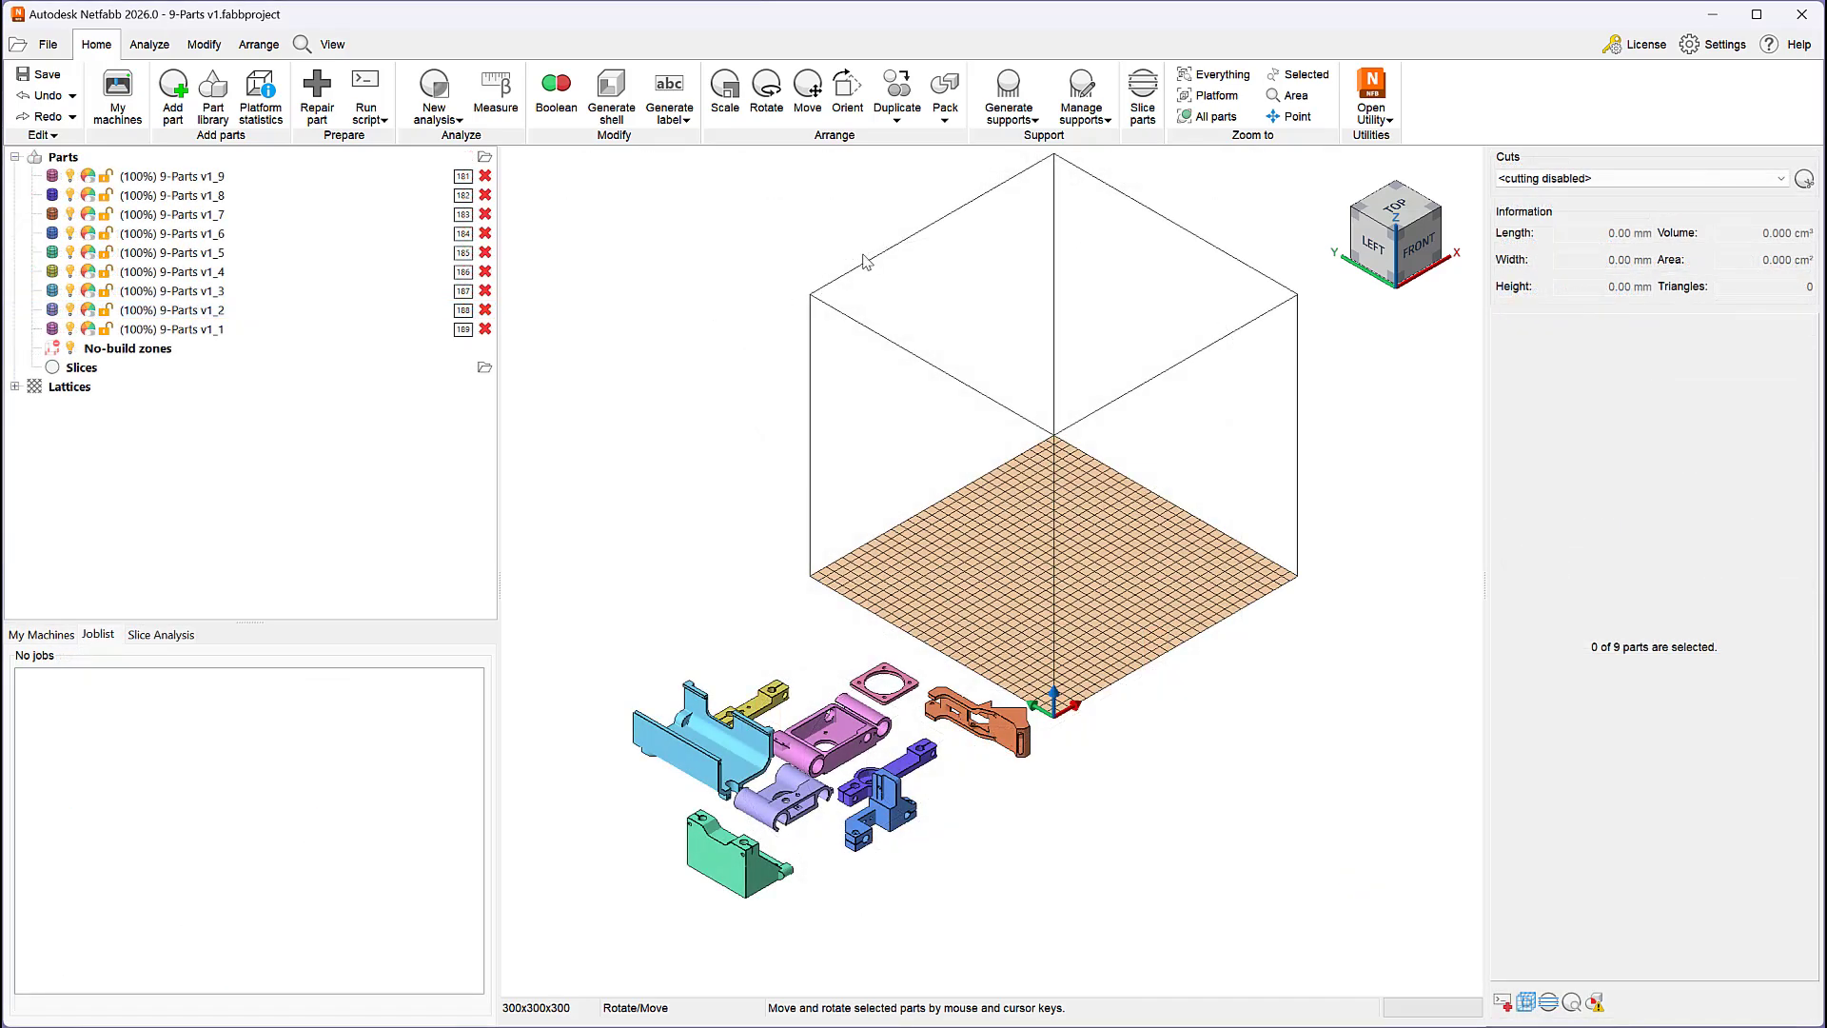
pyautogui.click(947, 112)
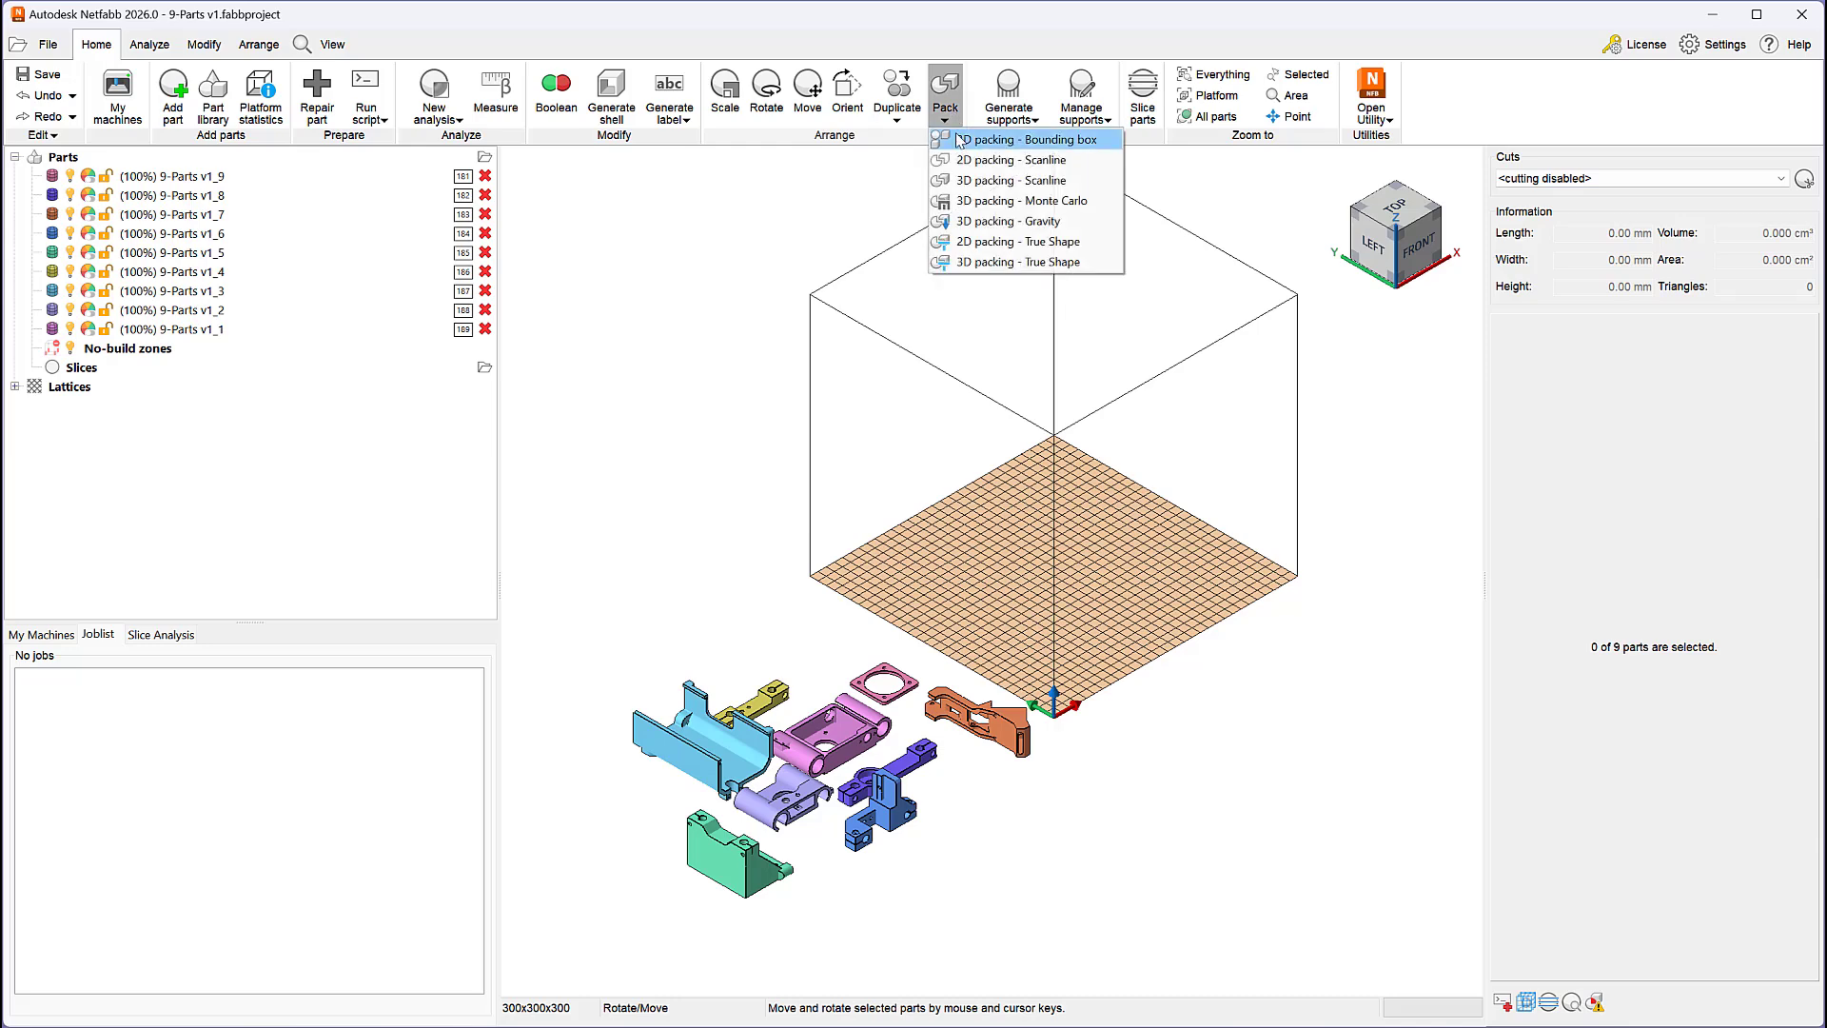
pyautogui.click(1018, 262)
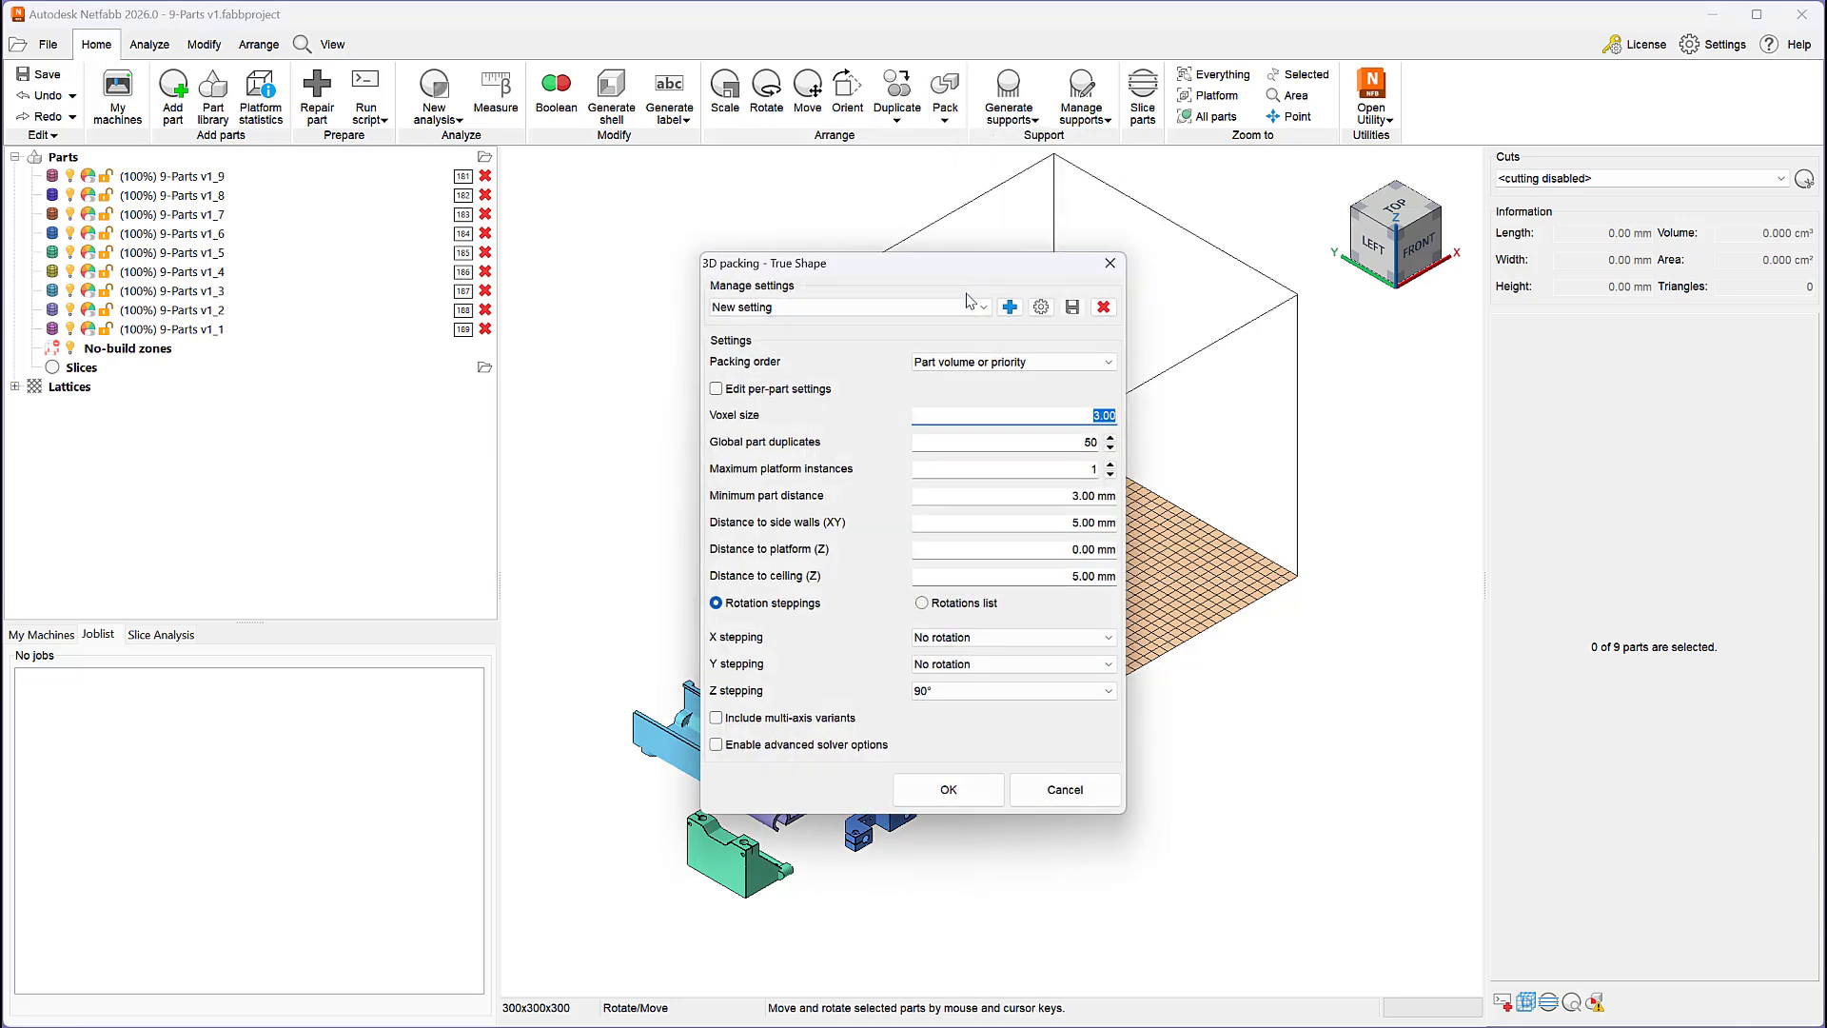
pyautogui.click(971, 637)
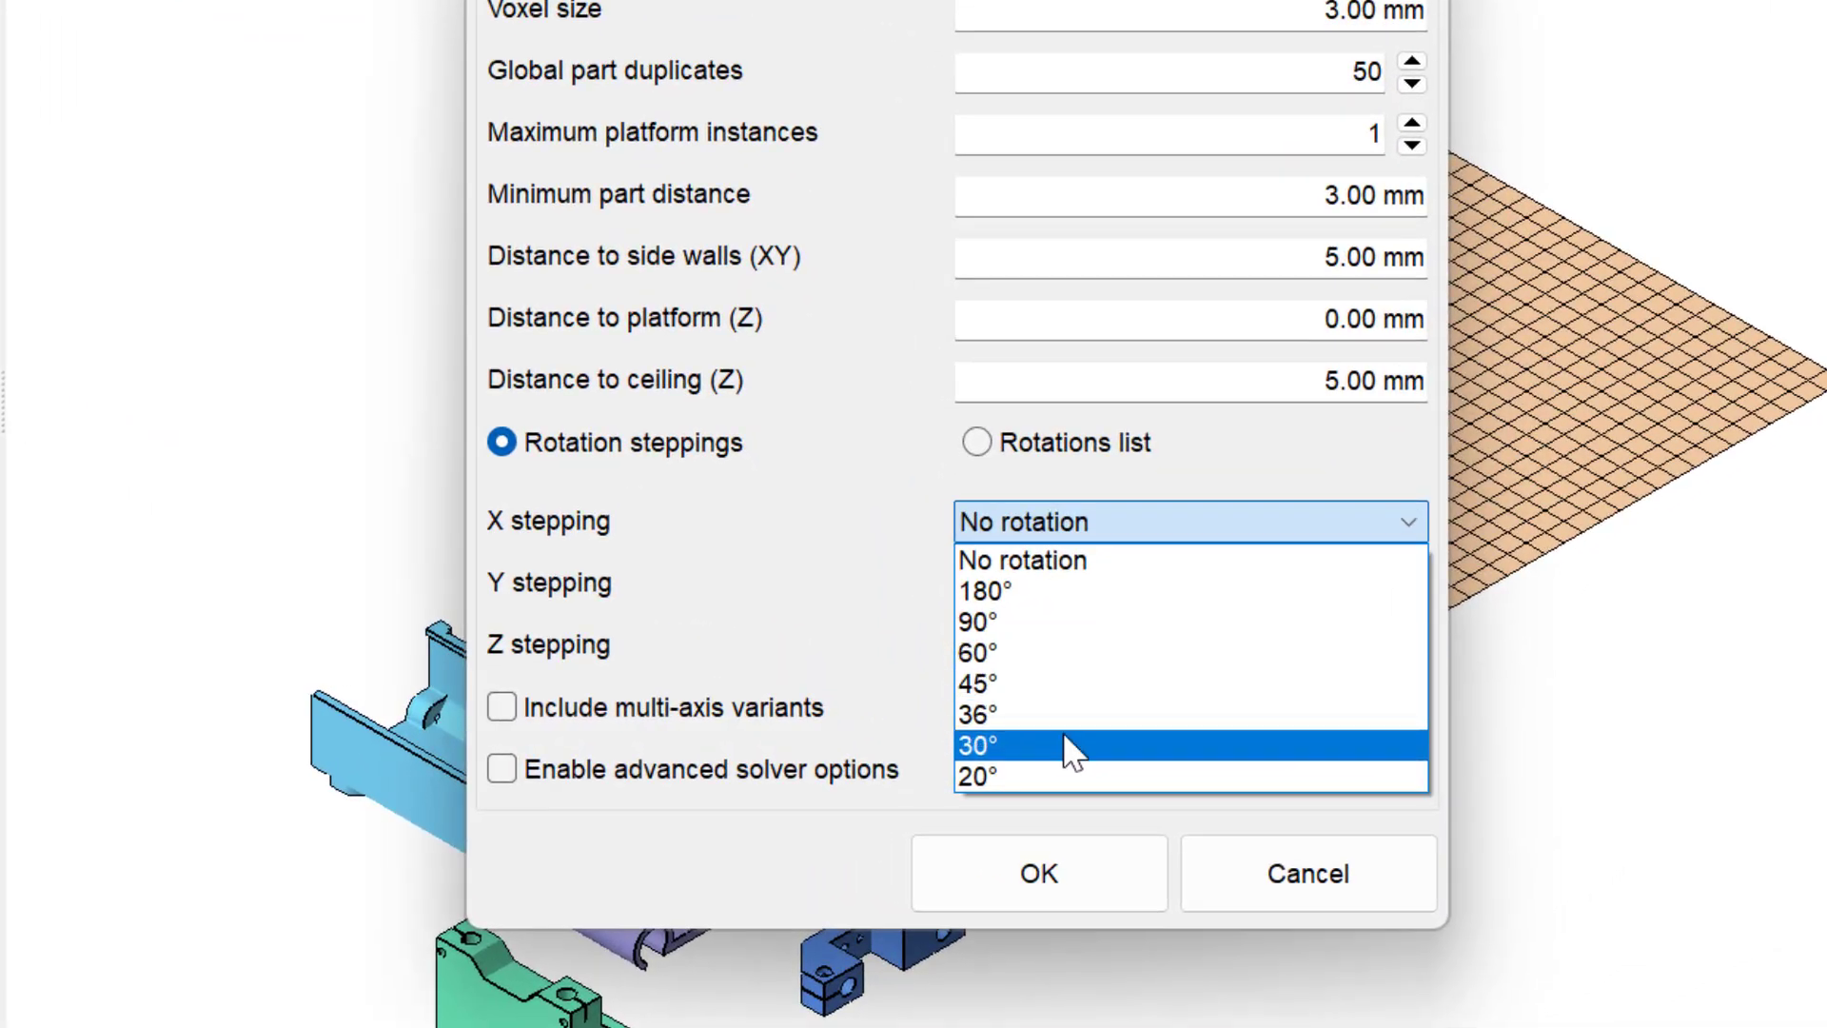
pyautogui.click(795, 624)
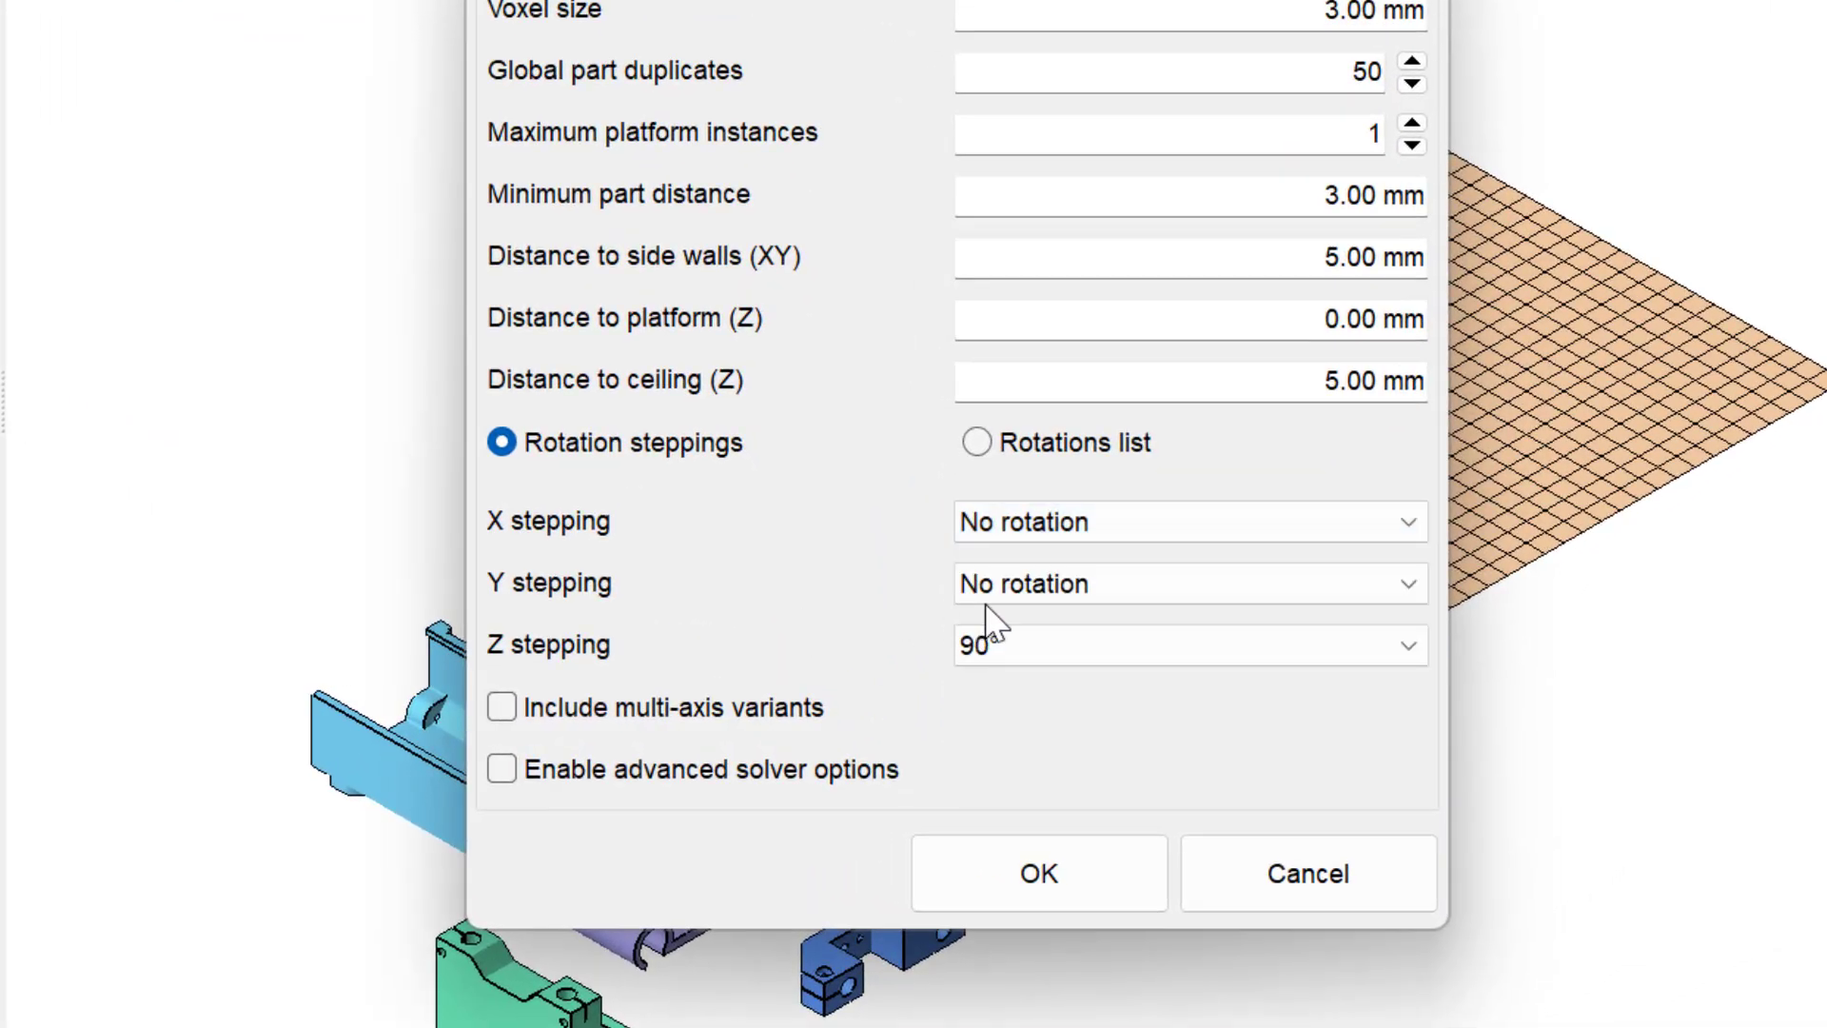
pyautogui.click(1092, 592)
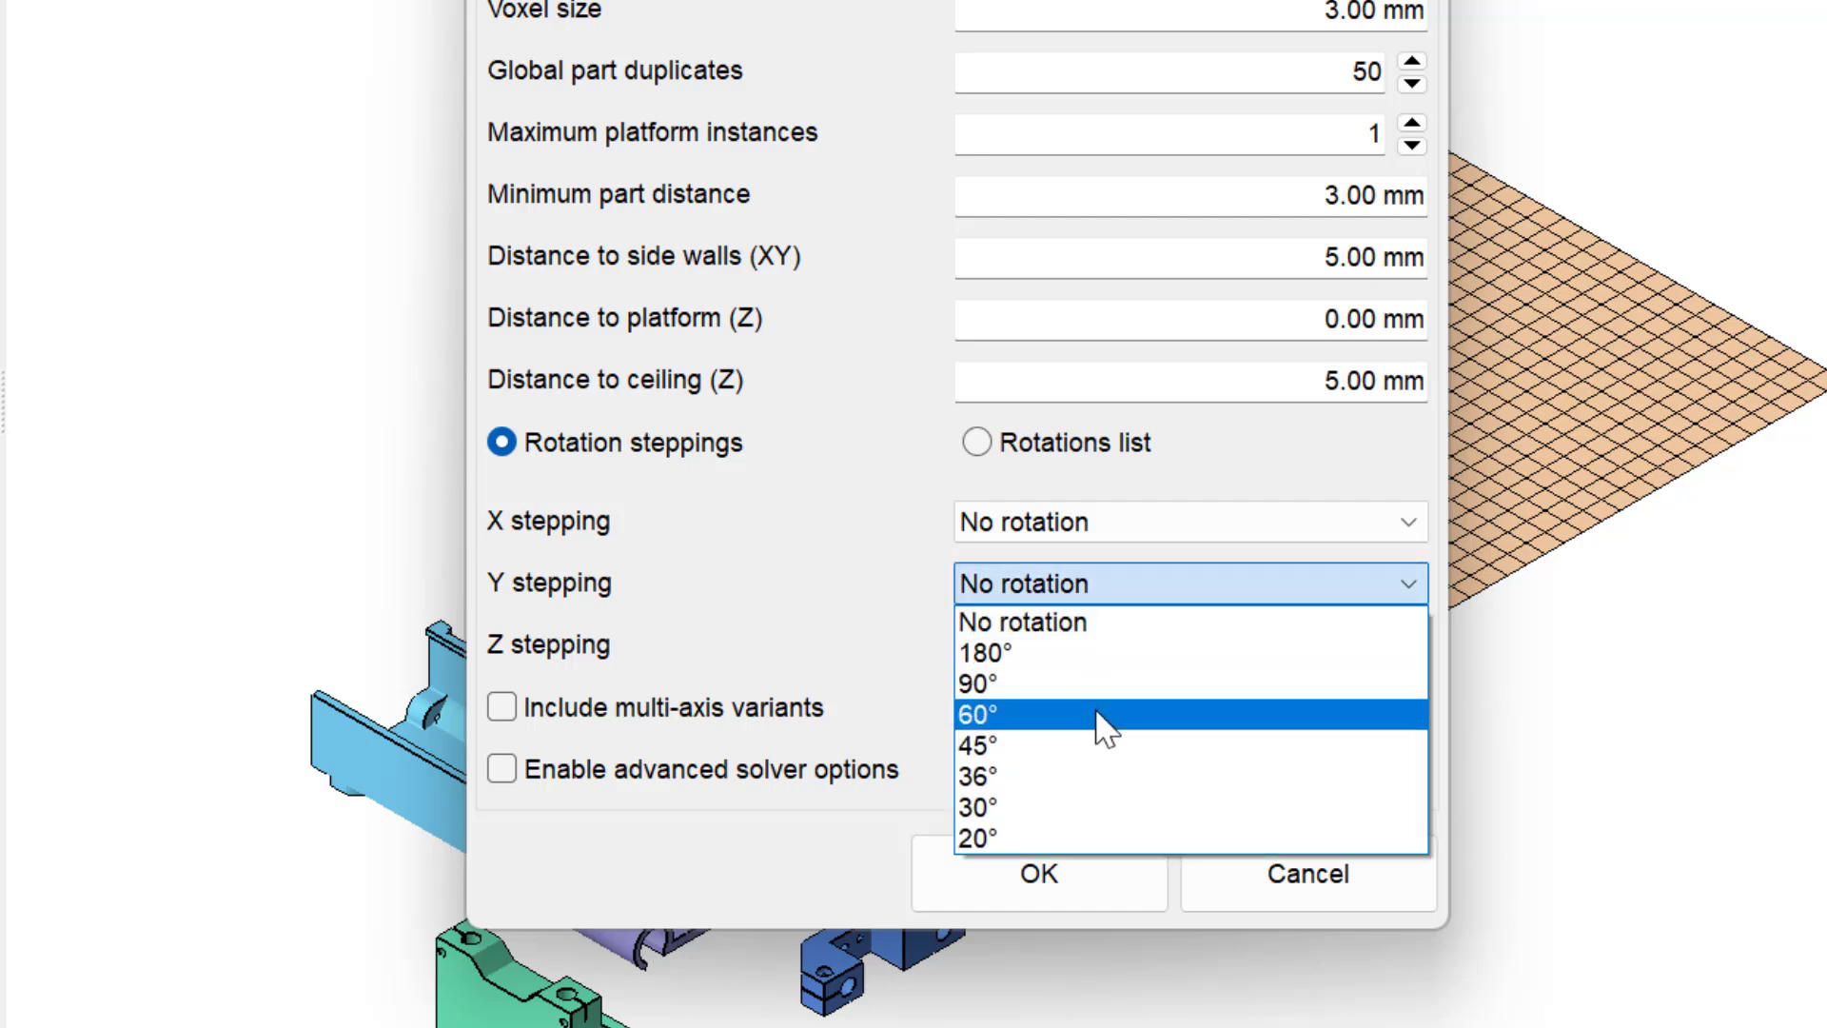
pyautogui.click(873, 653)
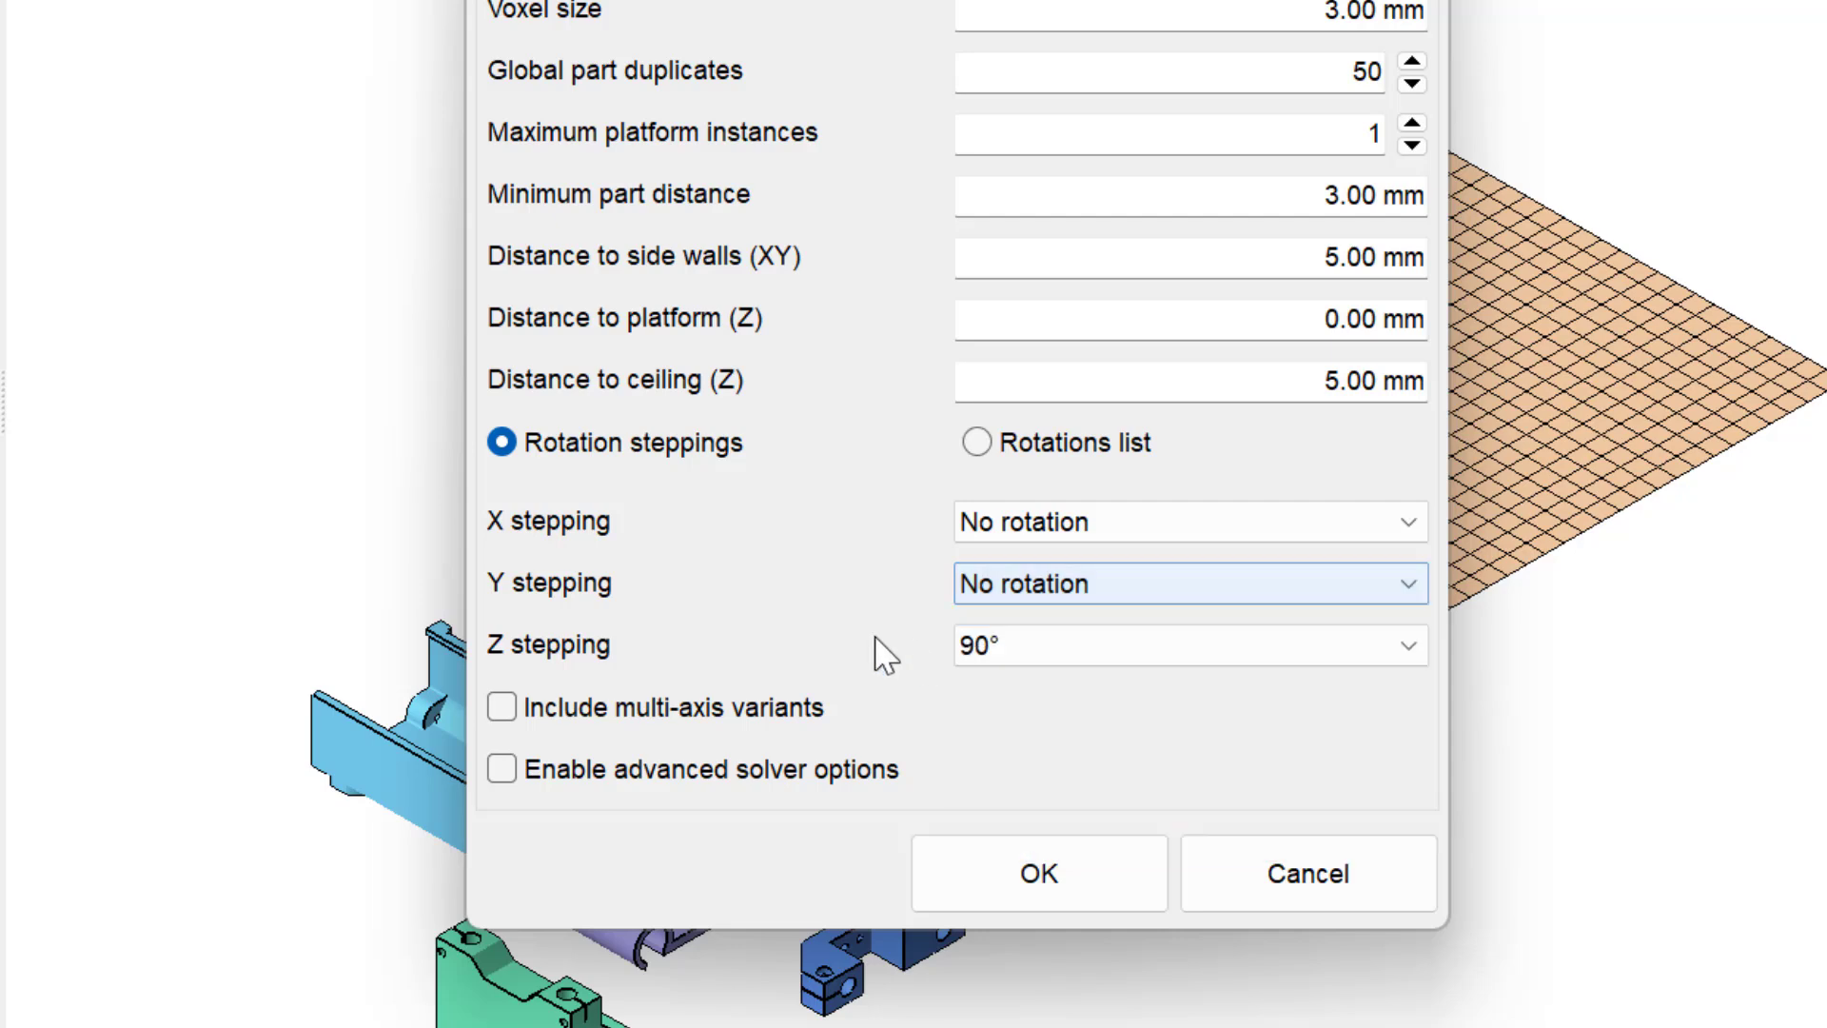
pyautogui.click(991, 651)
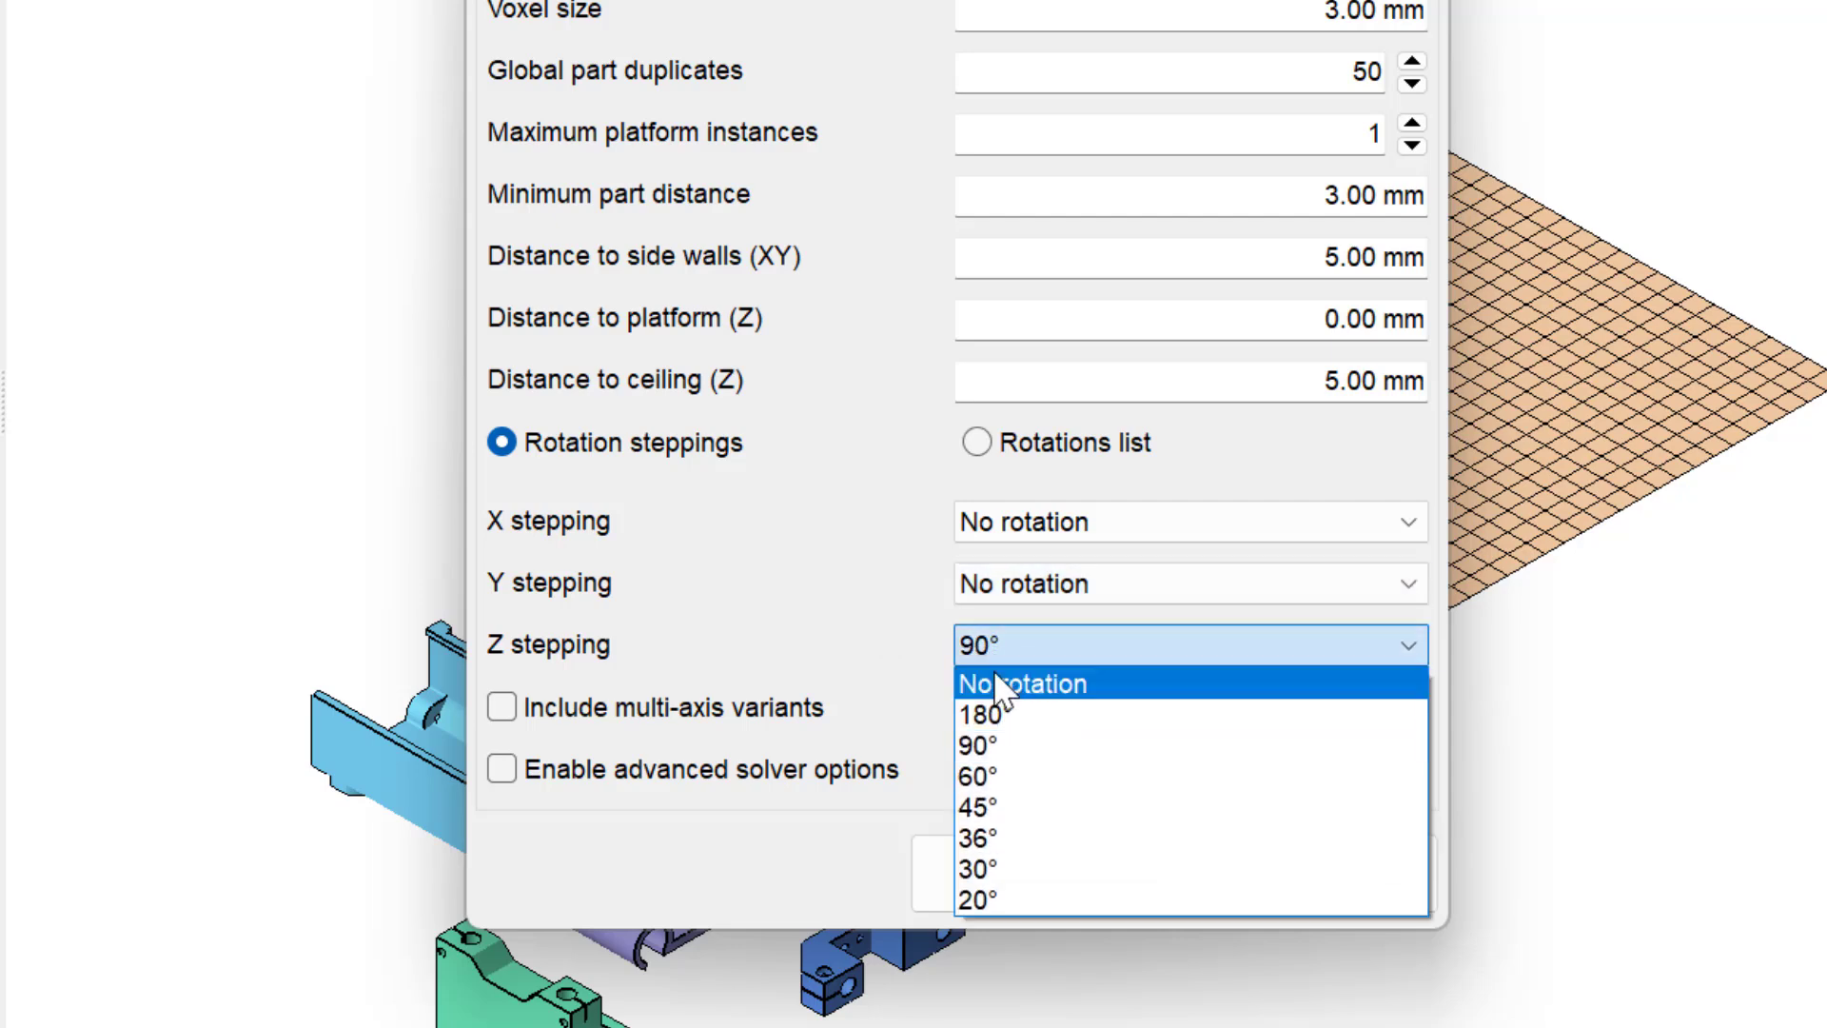
pyautogui.click(907, 669)
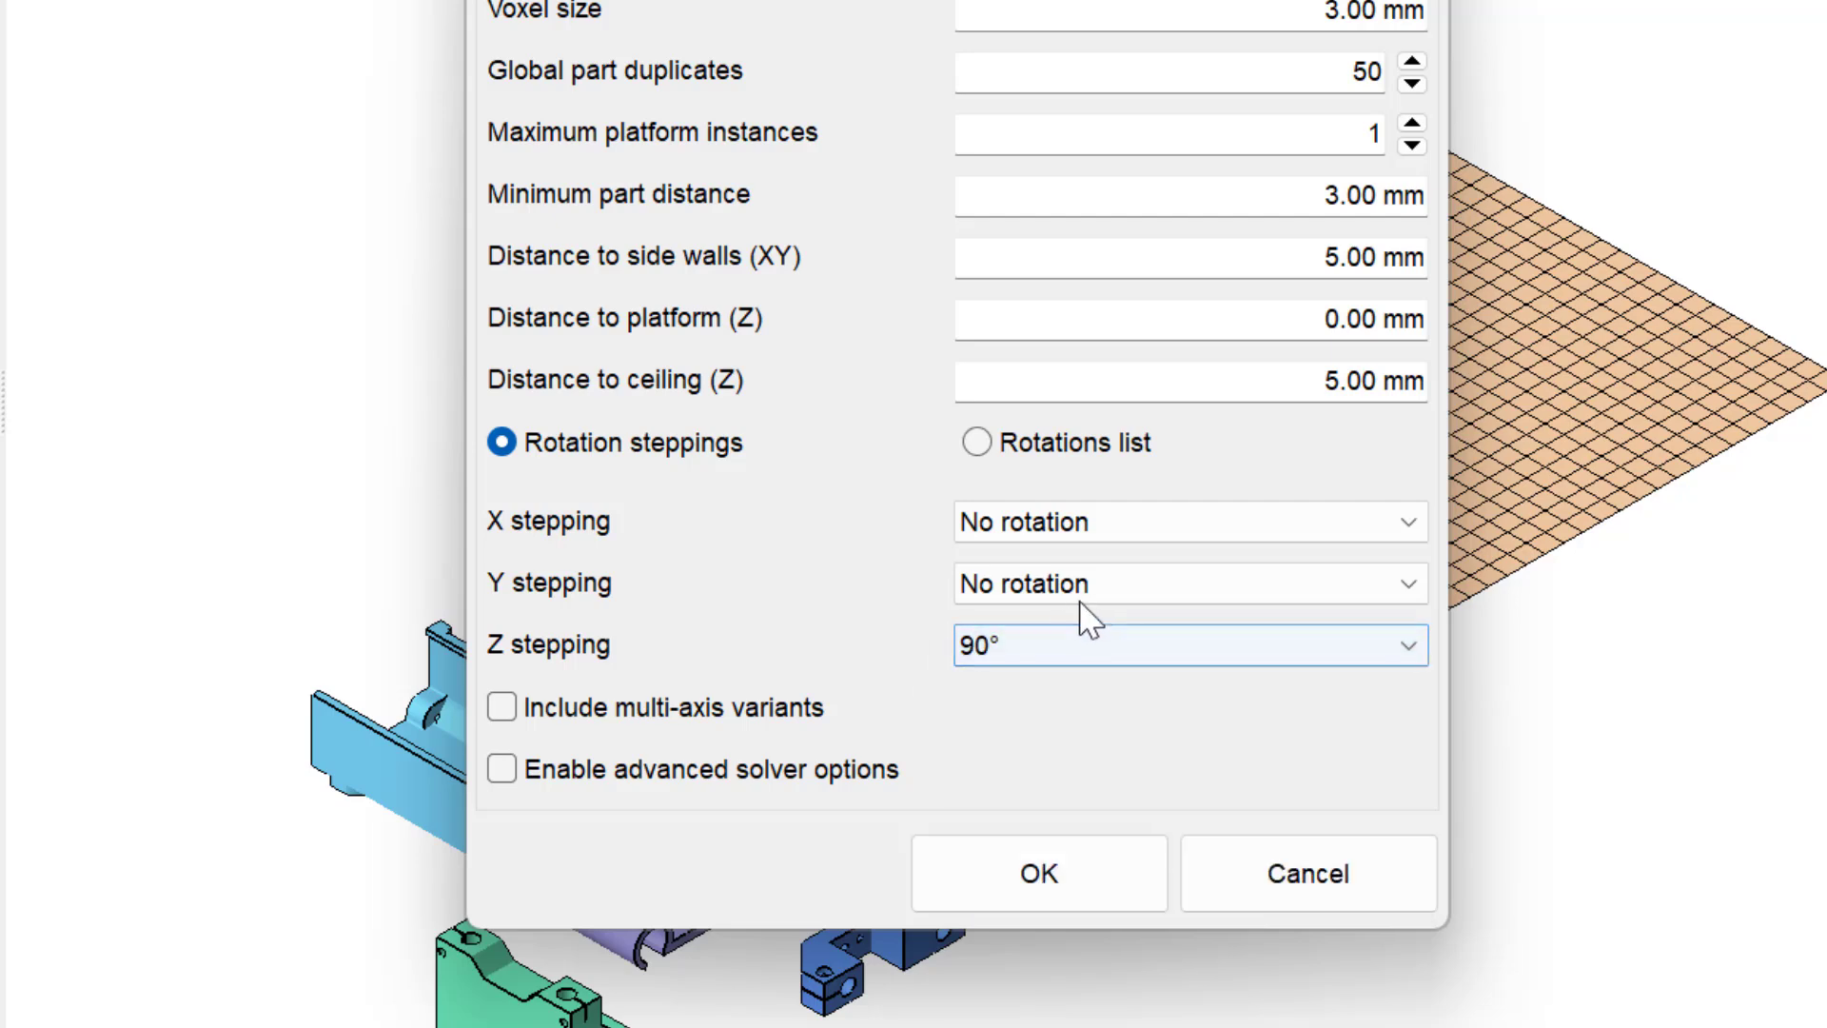
pyautogui.click(1112, 588)
pyautogui.click(1095, 679)
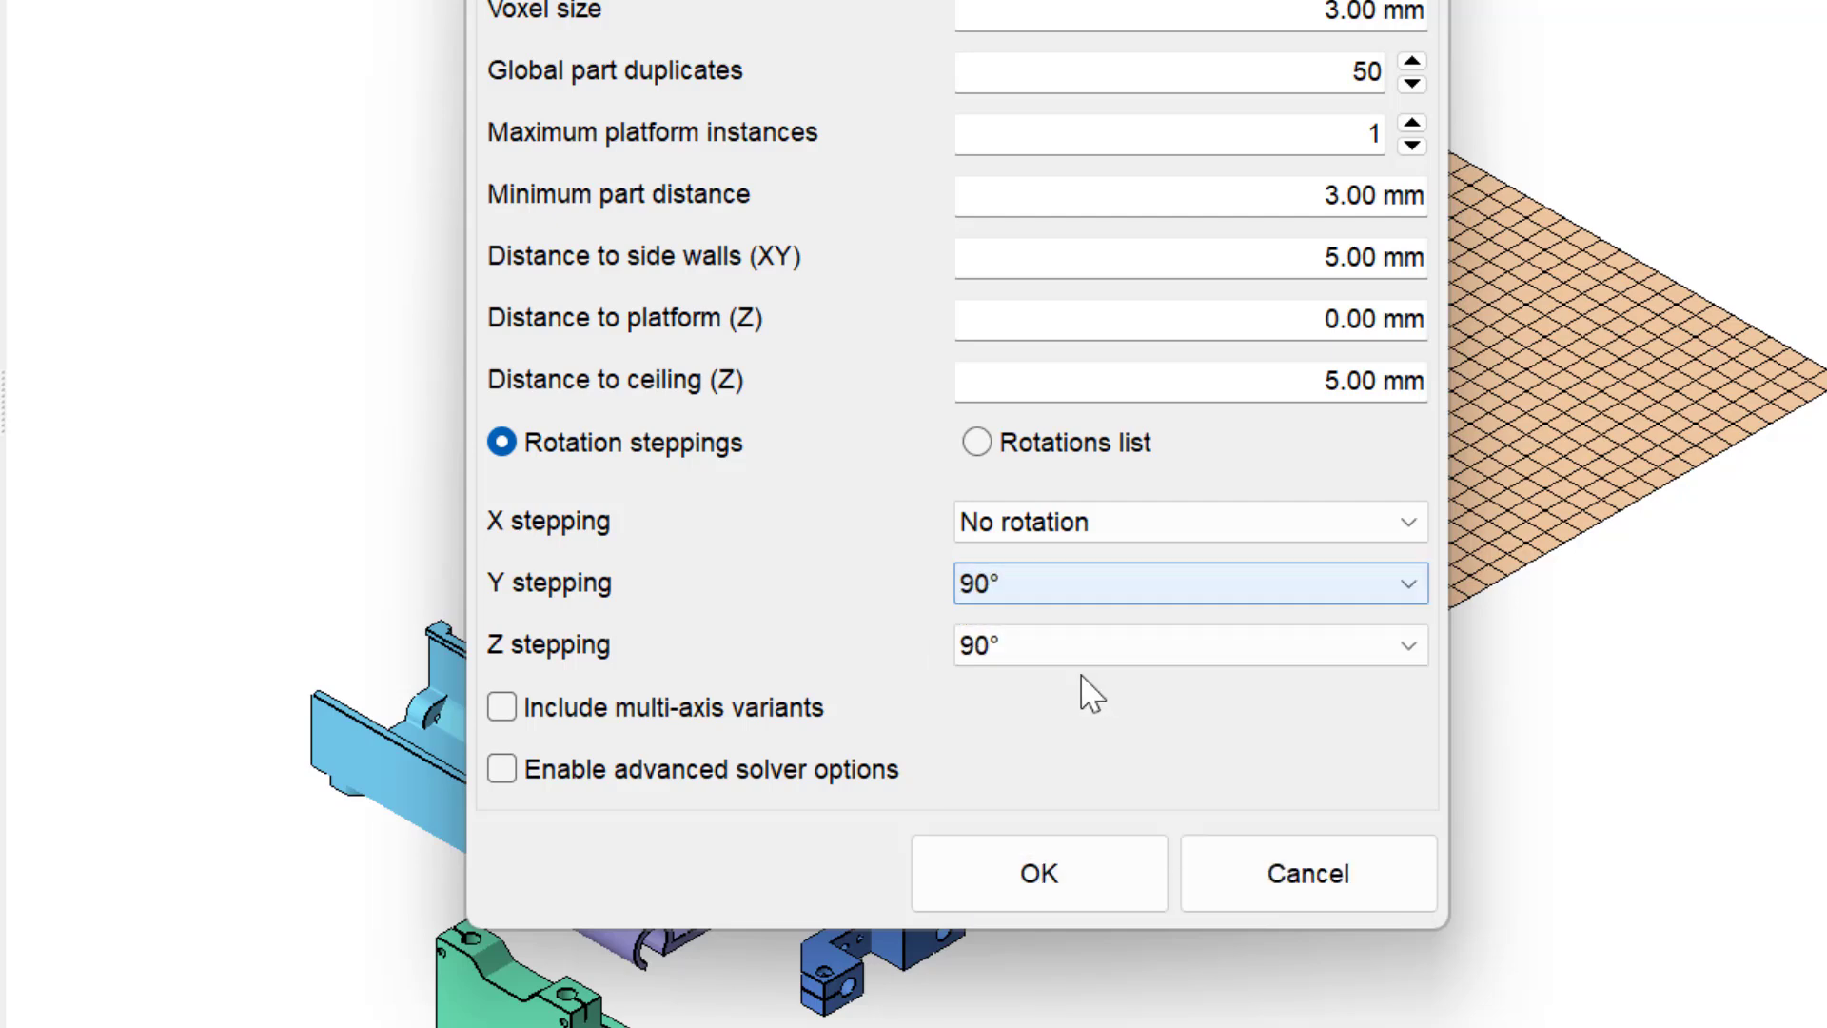
pyautogui.click(519, 706)
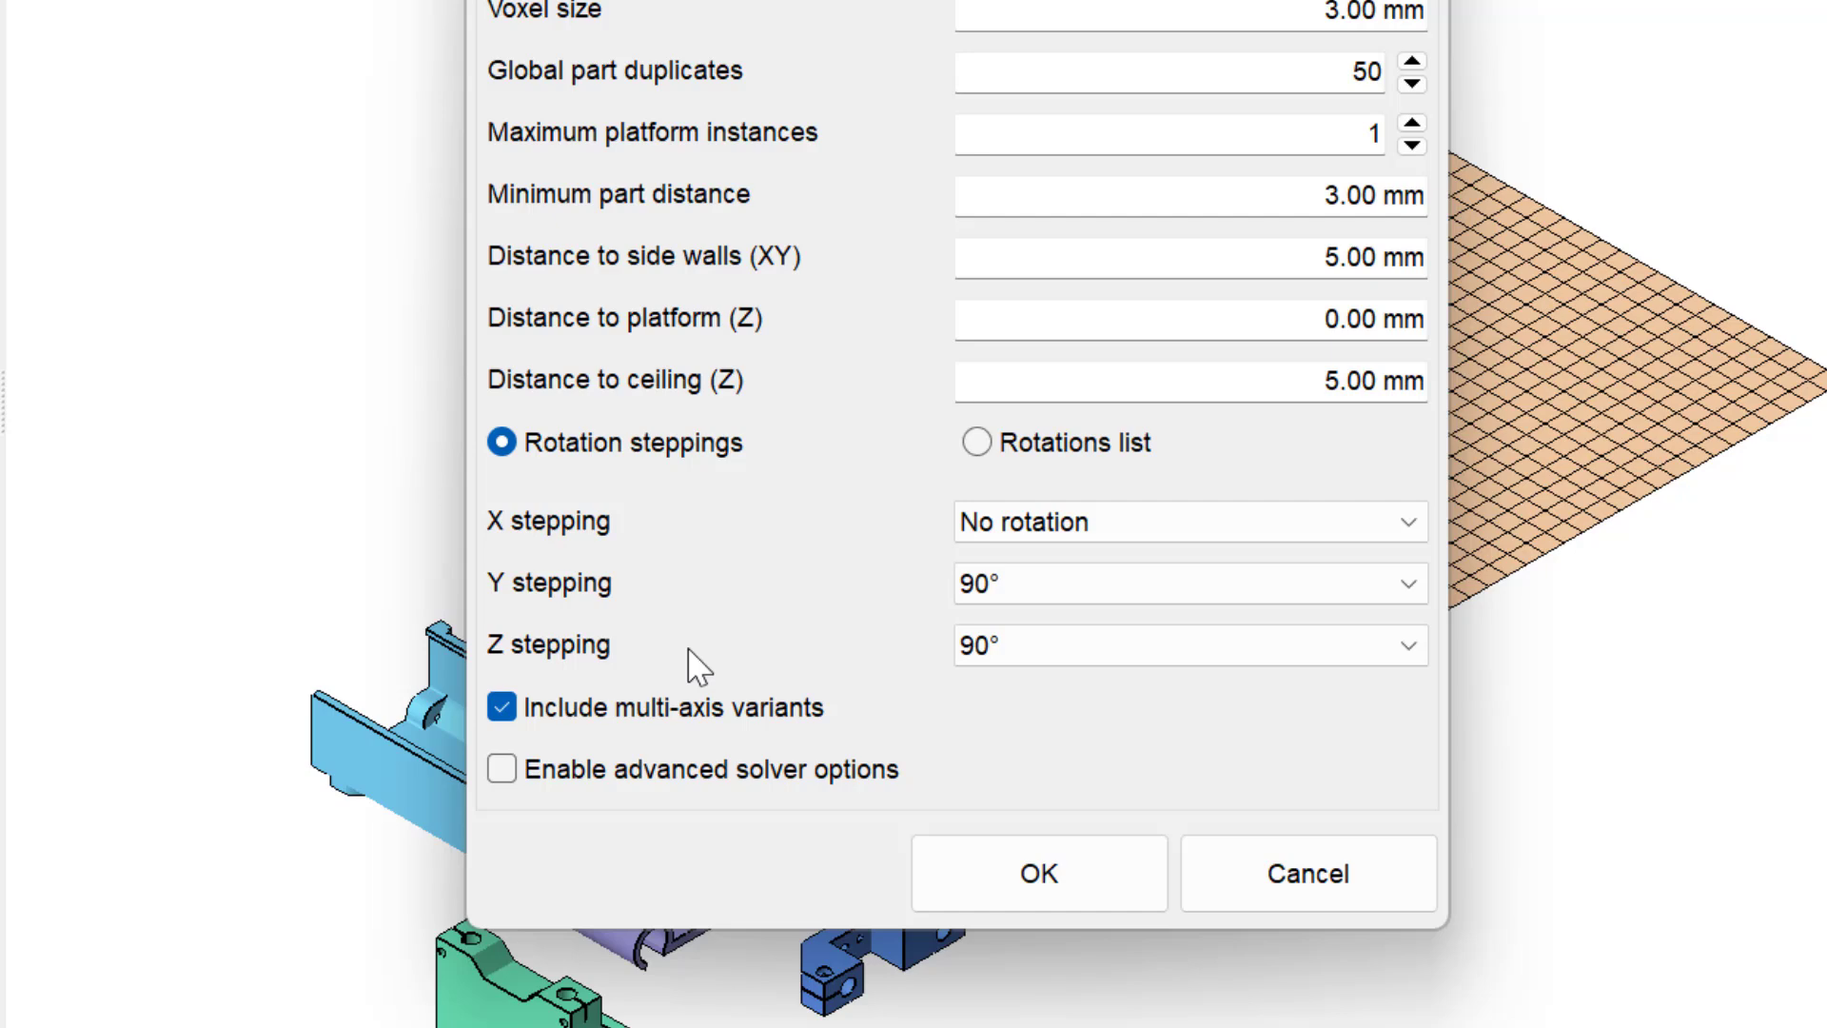
# - Pack 10 copies per part using the rotation list (5;5;0)(5;10;0)(10;5;0)(10;10;0)
pyautogui.click(978, 444)
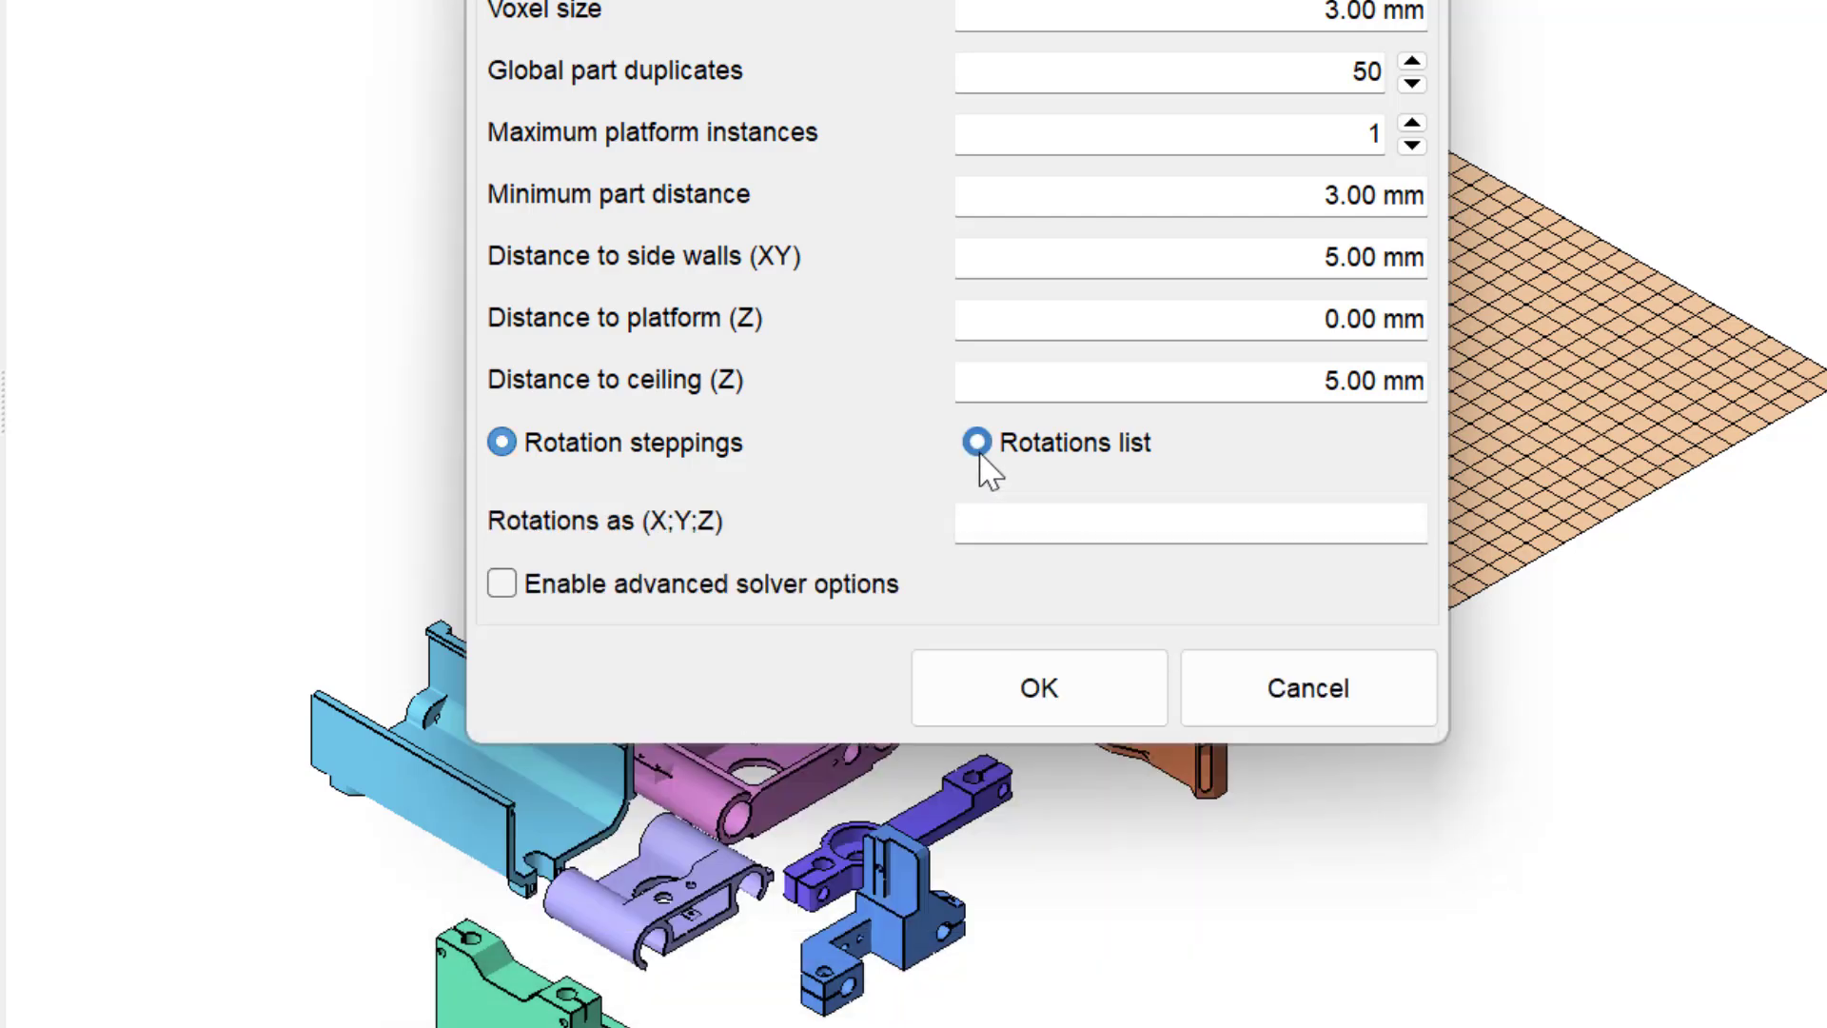
pyautogui.click(986, 520)
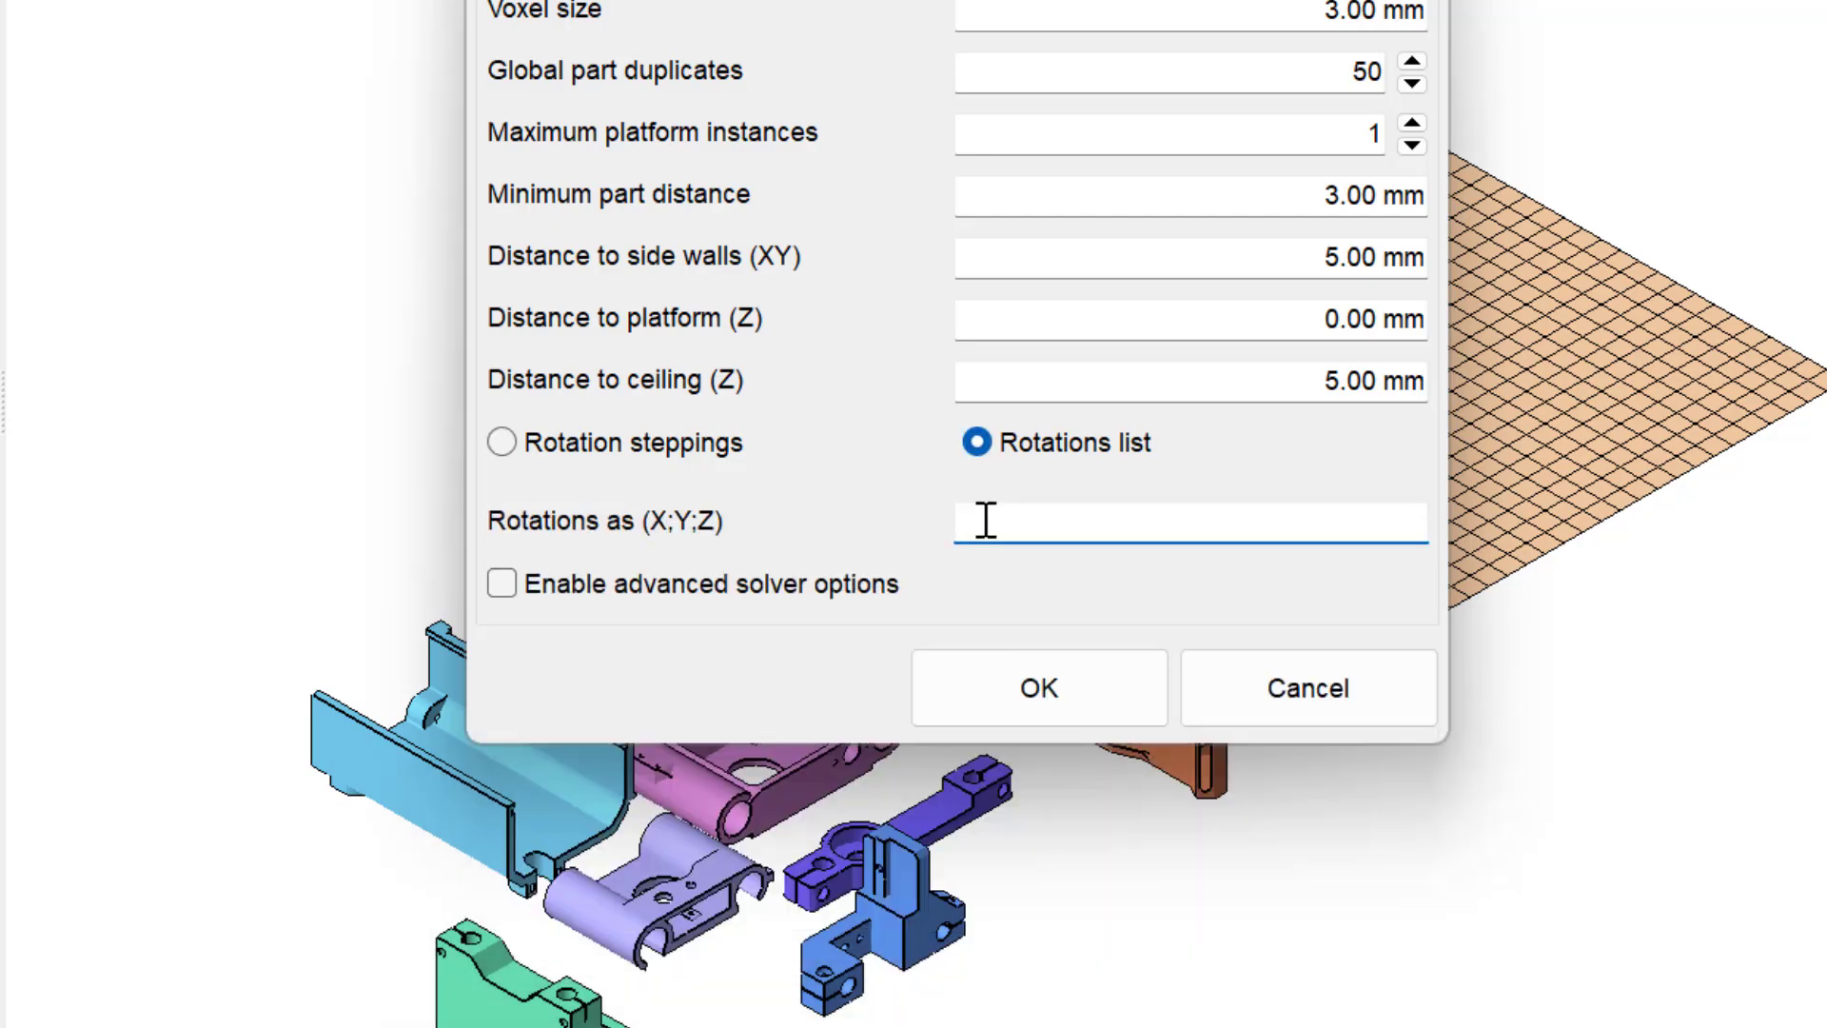
pyautogui.write('(0;0;0')
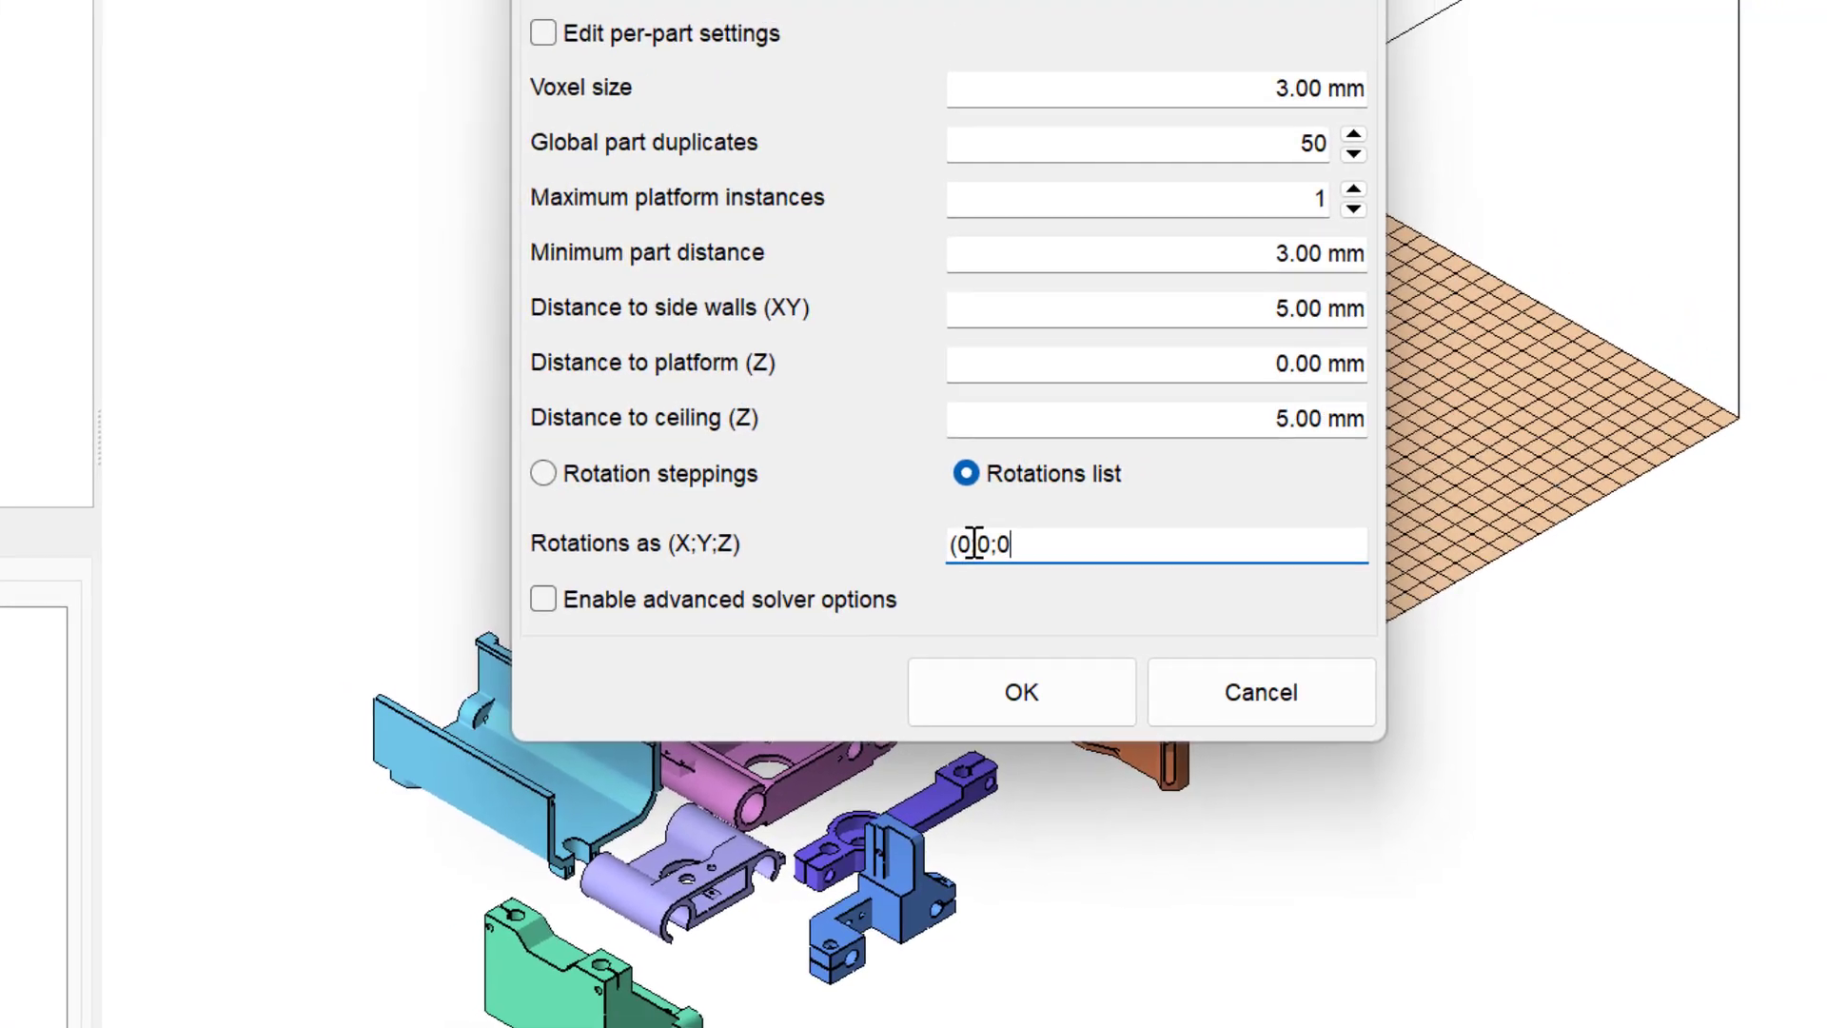
pyautogui.write(')(5;1')
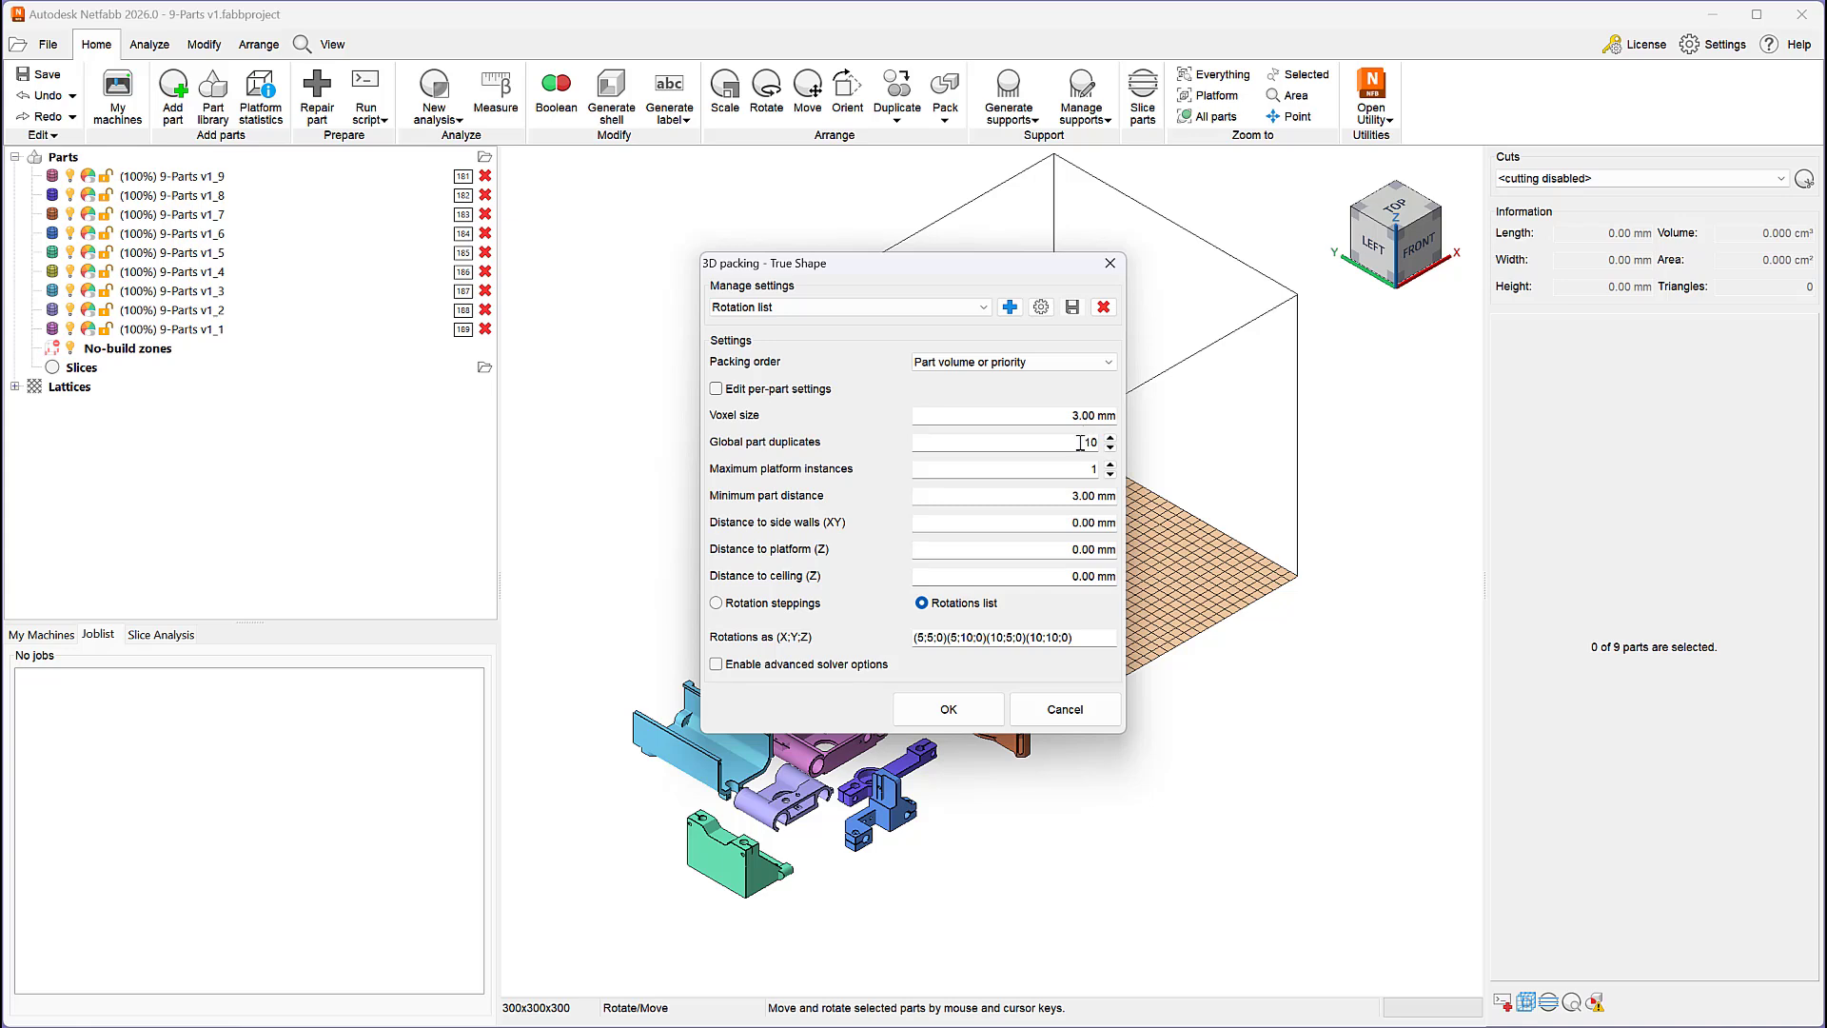
pyautogui.moveTo(1080, 443); pyautogui.dragTo(1103, 443)
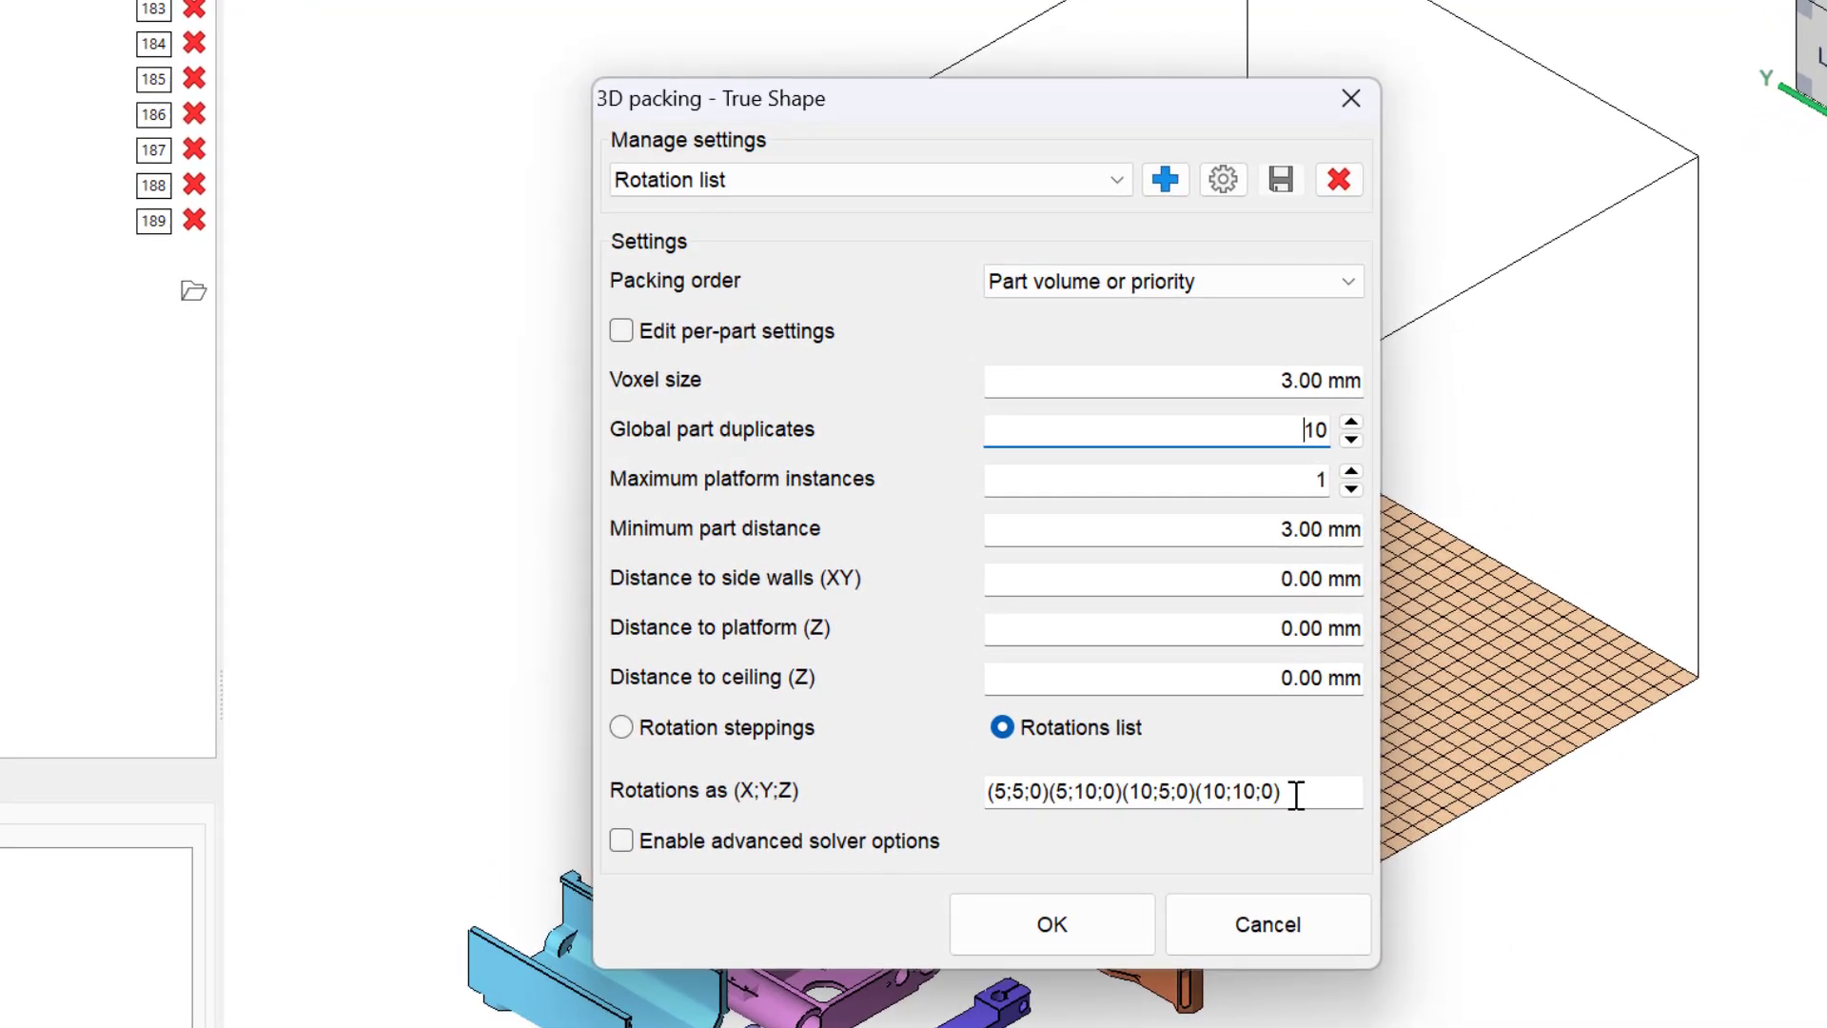
pyautogui.click(1085, 937)
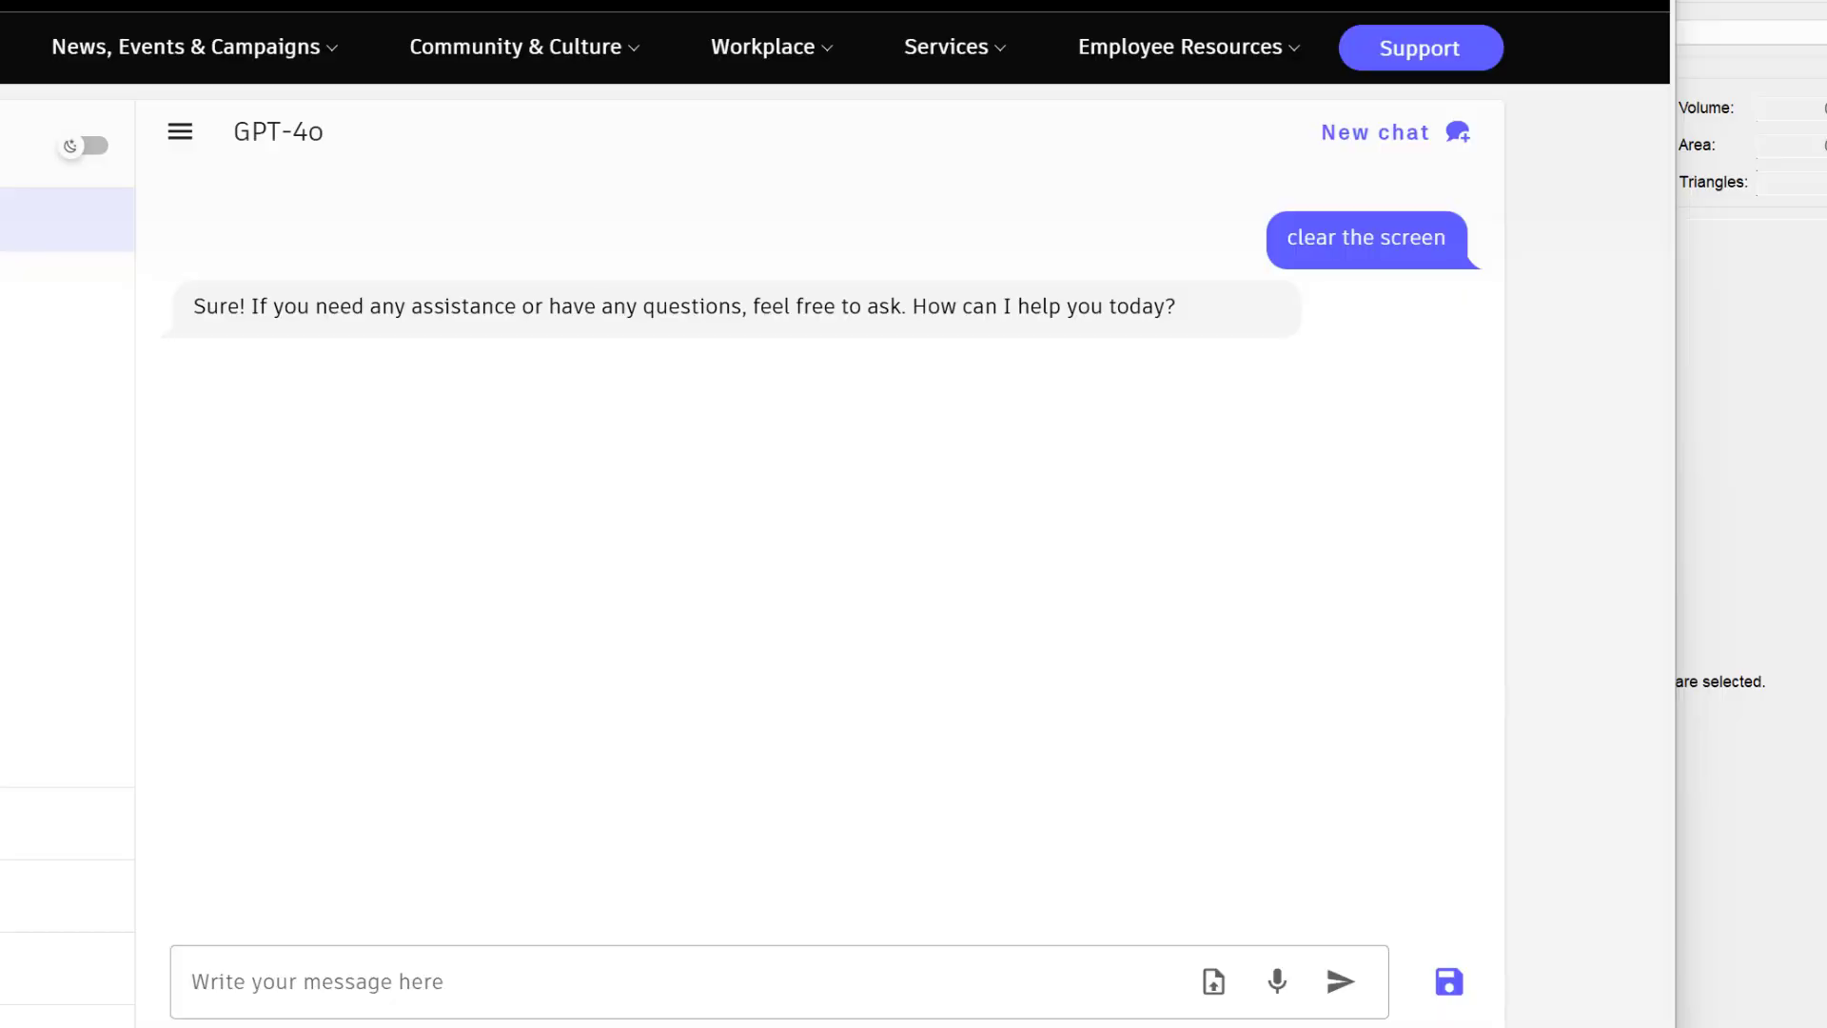
# - Ask GPT-4o for X;Y;Z angle triples (X 0–20, Y 0–30, Z 0) and copy the list
pyautogui.click(421, 993)
pyautogui.write('create a list of angles in (X;Y;Z)(X;YZ)(X;YZ) format where the X ranges from 0 to 20 in increments of 5 degrees and Y ranges from 0 to 30 in increments of 10 degrees and Z is always 0. remove all duplicates entries from the list. Make sure to consider compound angles (example: (5,10,0). create the list in a continuous text format with no index in front of them.')
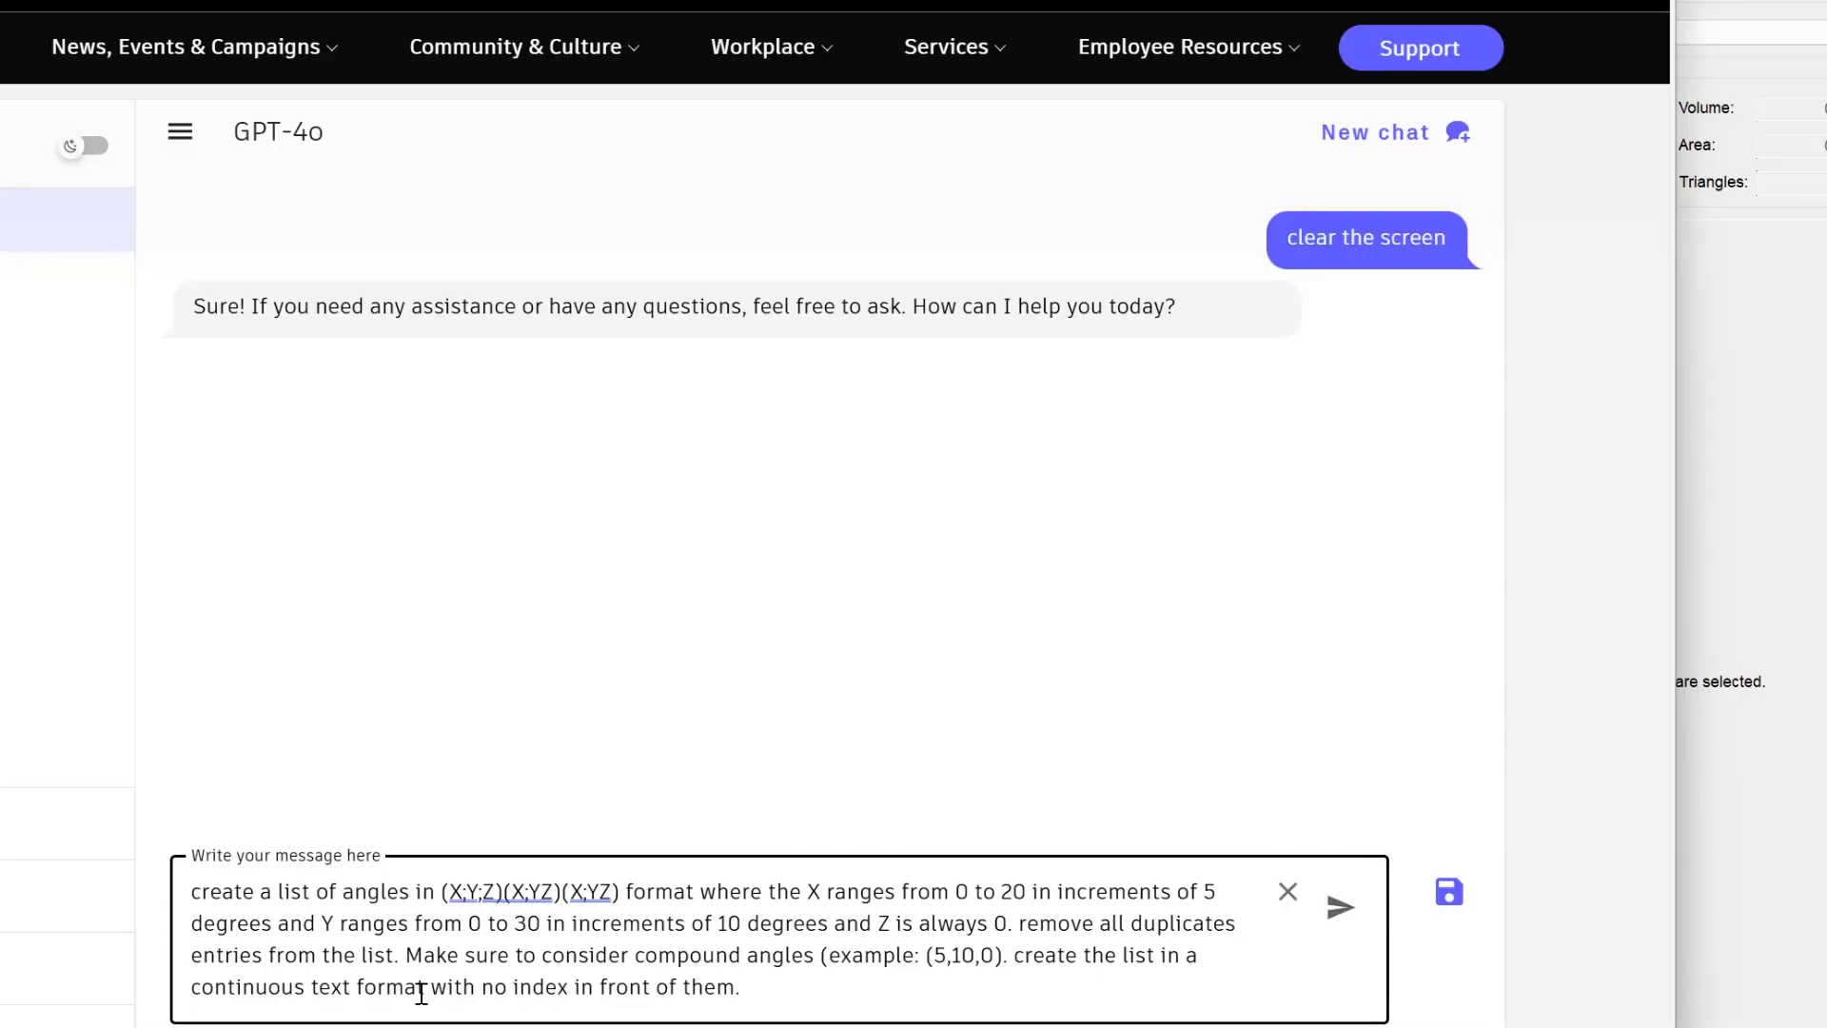
pyautogui.click(1337, 909)
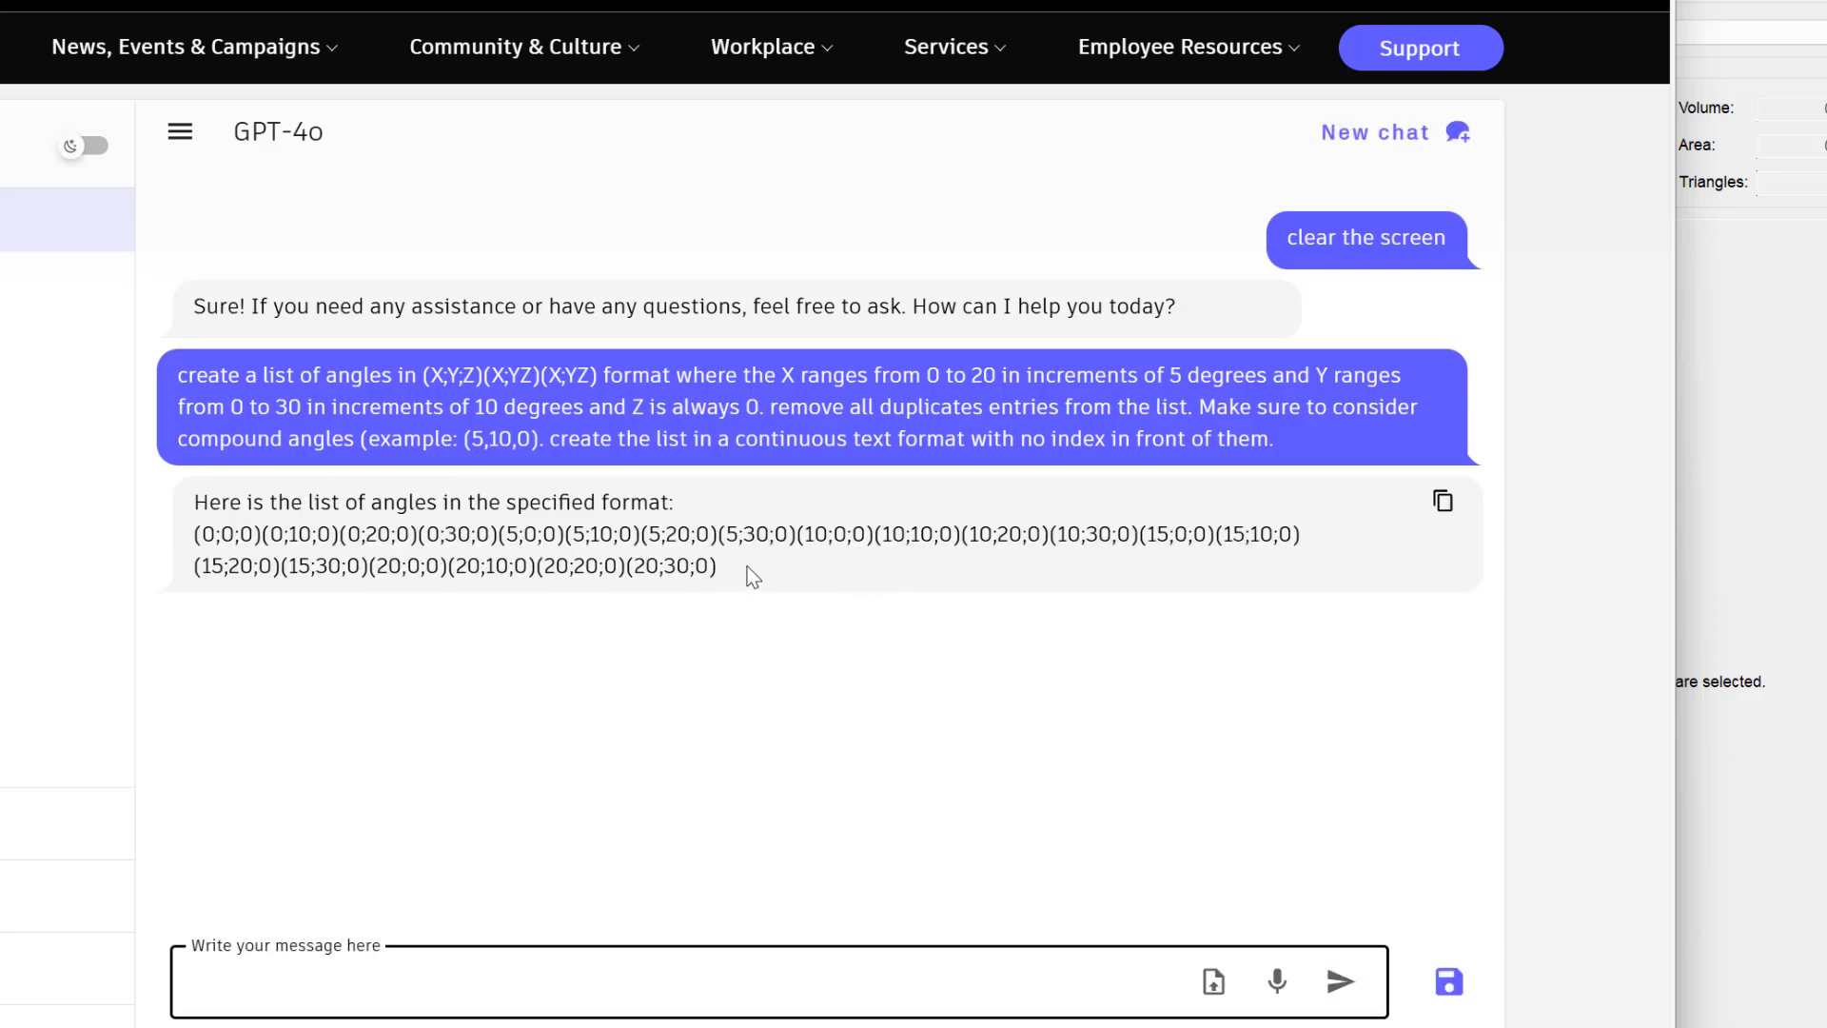
pyautogui.moveTo(716, 567); pyautogui.dragTo(191, 543)
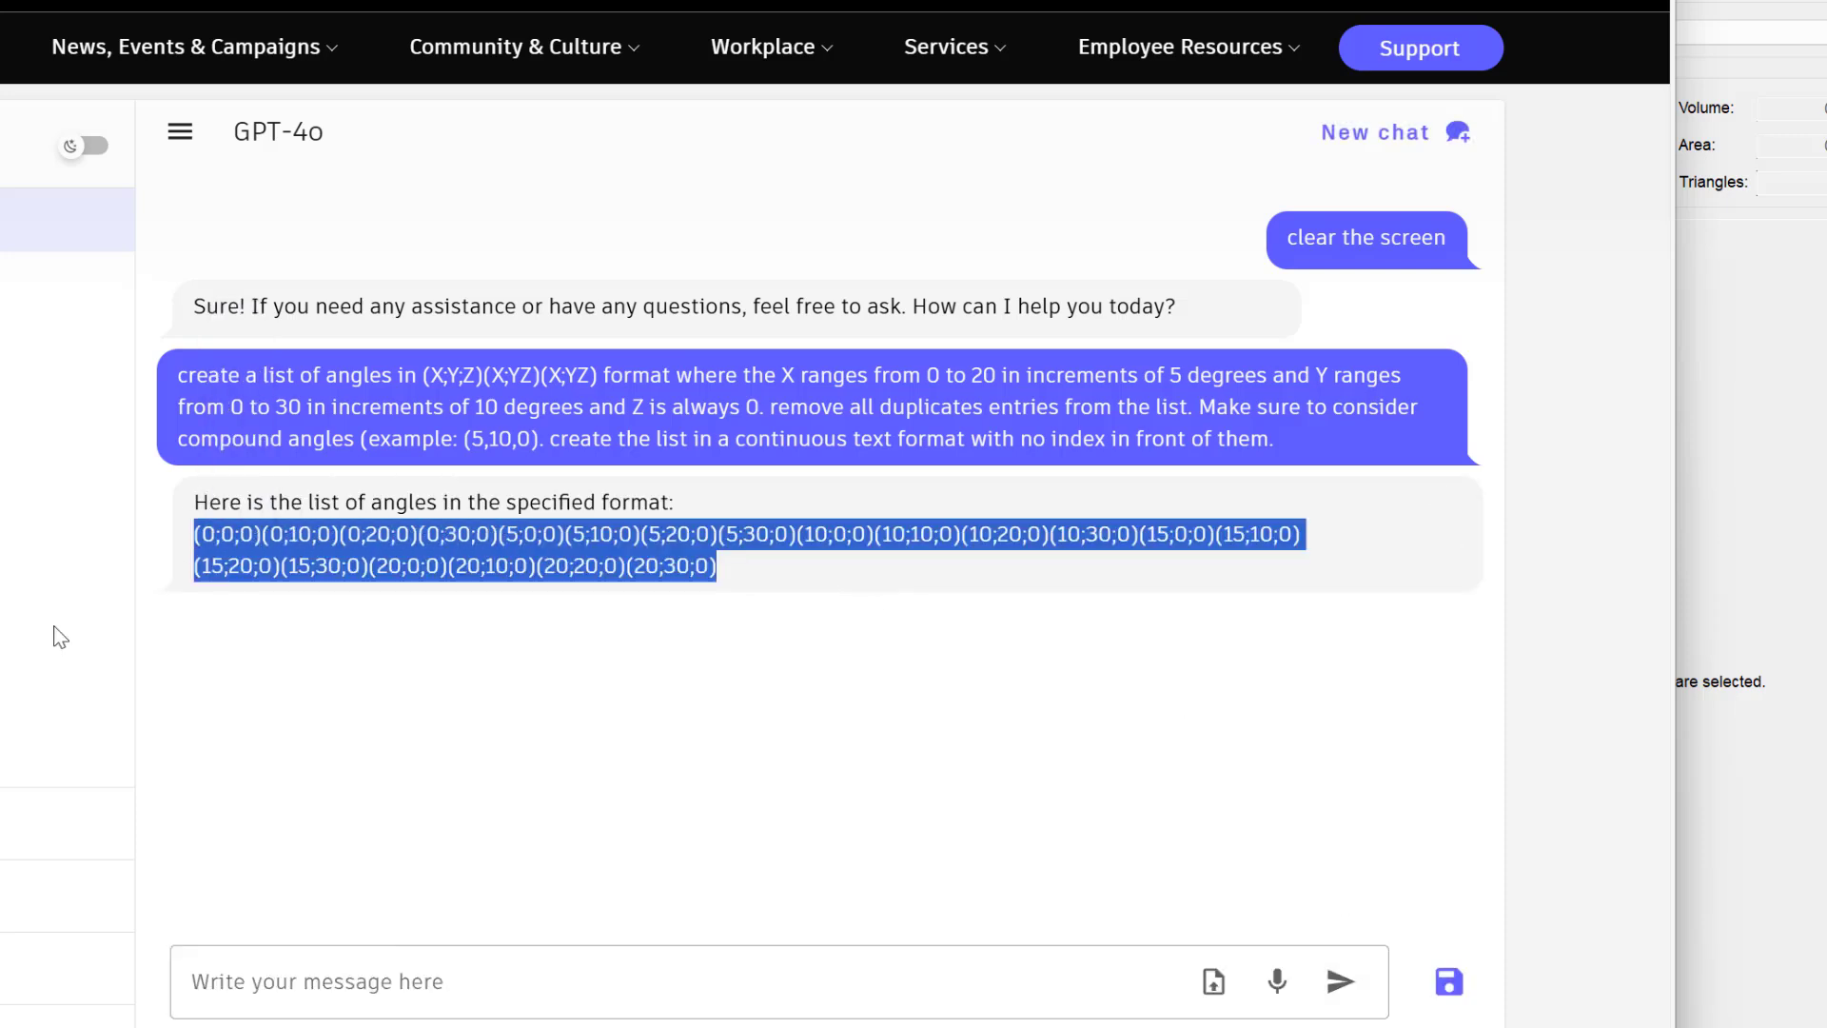
pyautogui.hotkey('alt', 'Tab')
pyautogui.click(623, 13)
pyautogui.click(738, 145)
# - Paste the generated angle list into the True Shape rotations field, then cancel the dialog
pyautogui.click(702, 622)
pyautogui.click(695, 667)
pyautogui.rightClick(695, 668)
pyautogui.click(603, 781)
pyautogui.moveTo(746, 673); pyautogui.dragTo(568, 676)
pyautogui.click(700, 670)
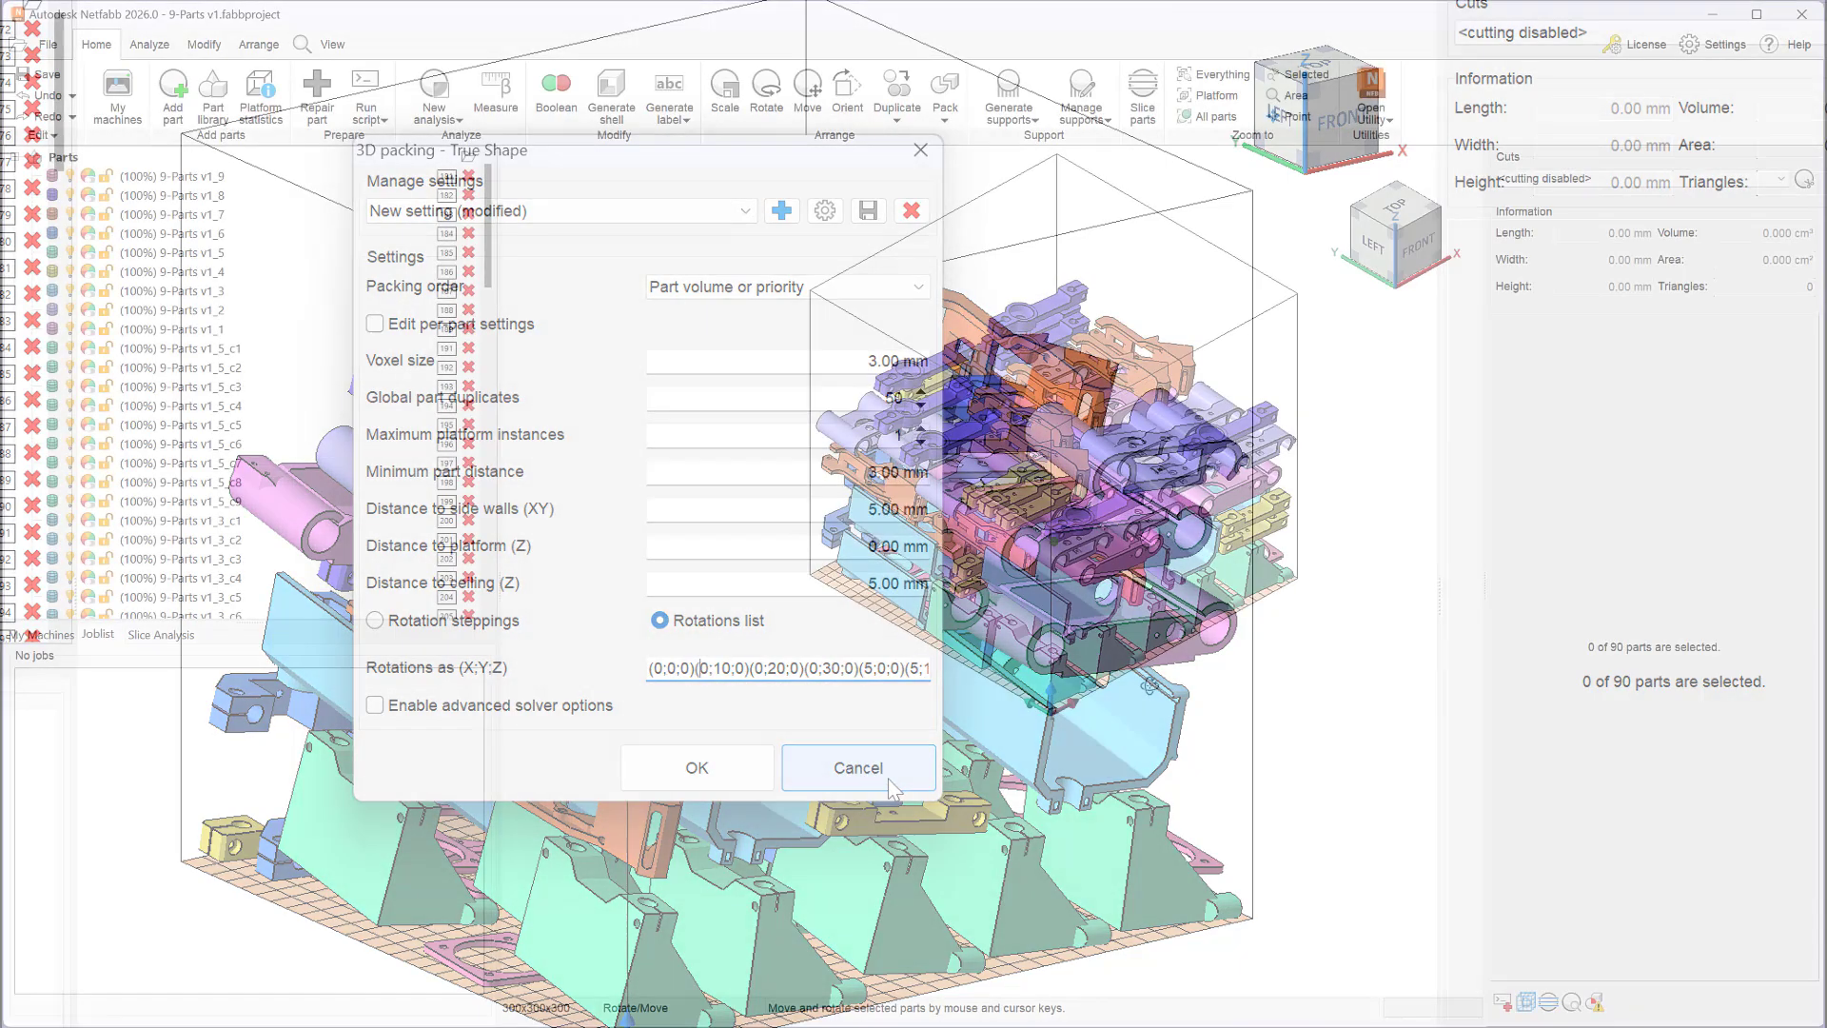
pyautogui.click(888, 783)
# - Inspect the 90 packed parts from the back and left side
pyautogui.moveTo(956, 715); pyautogui.dragTo(750, 691, button='right')
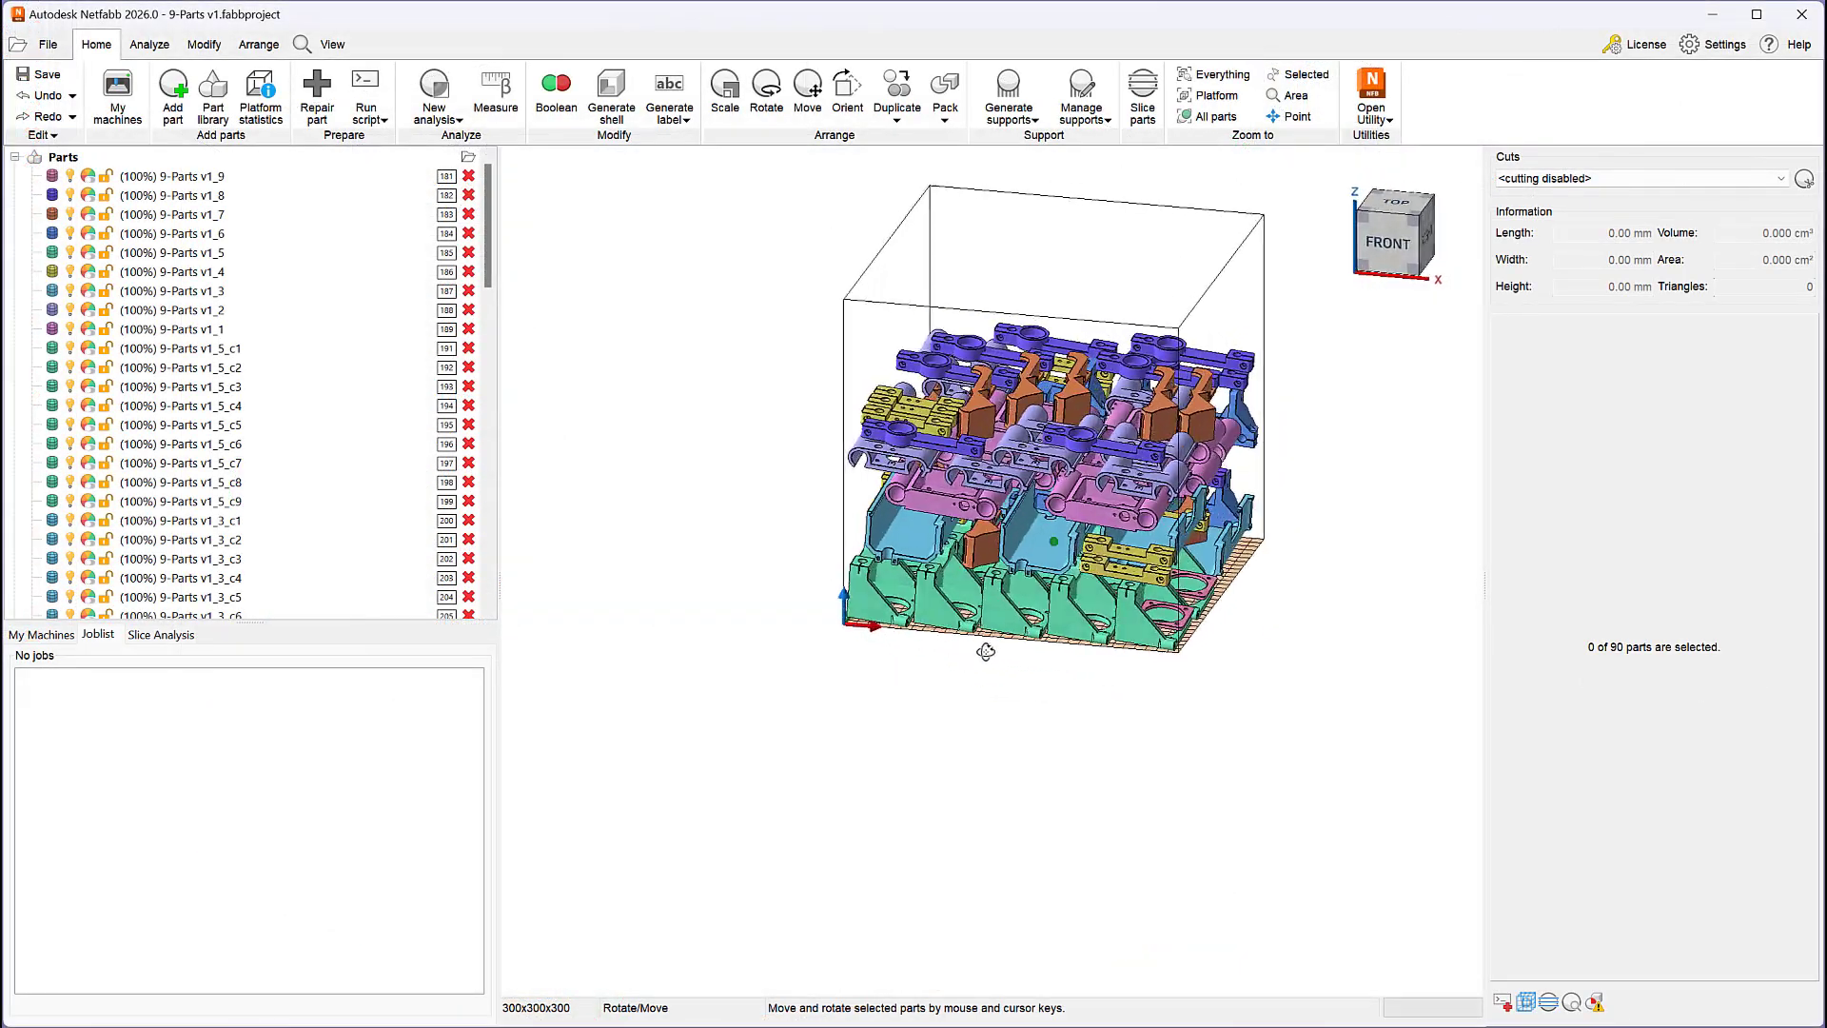
pyautogui.moveTo(986, 652); pyautogui.dragTo(599, 637, button='right')
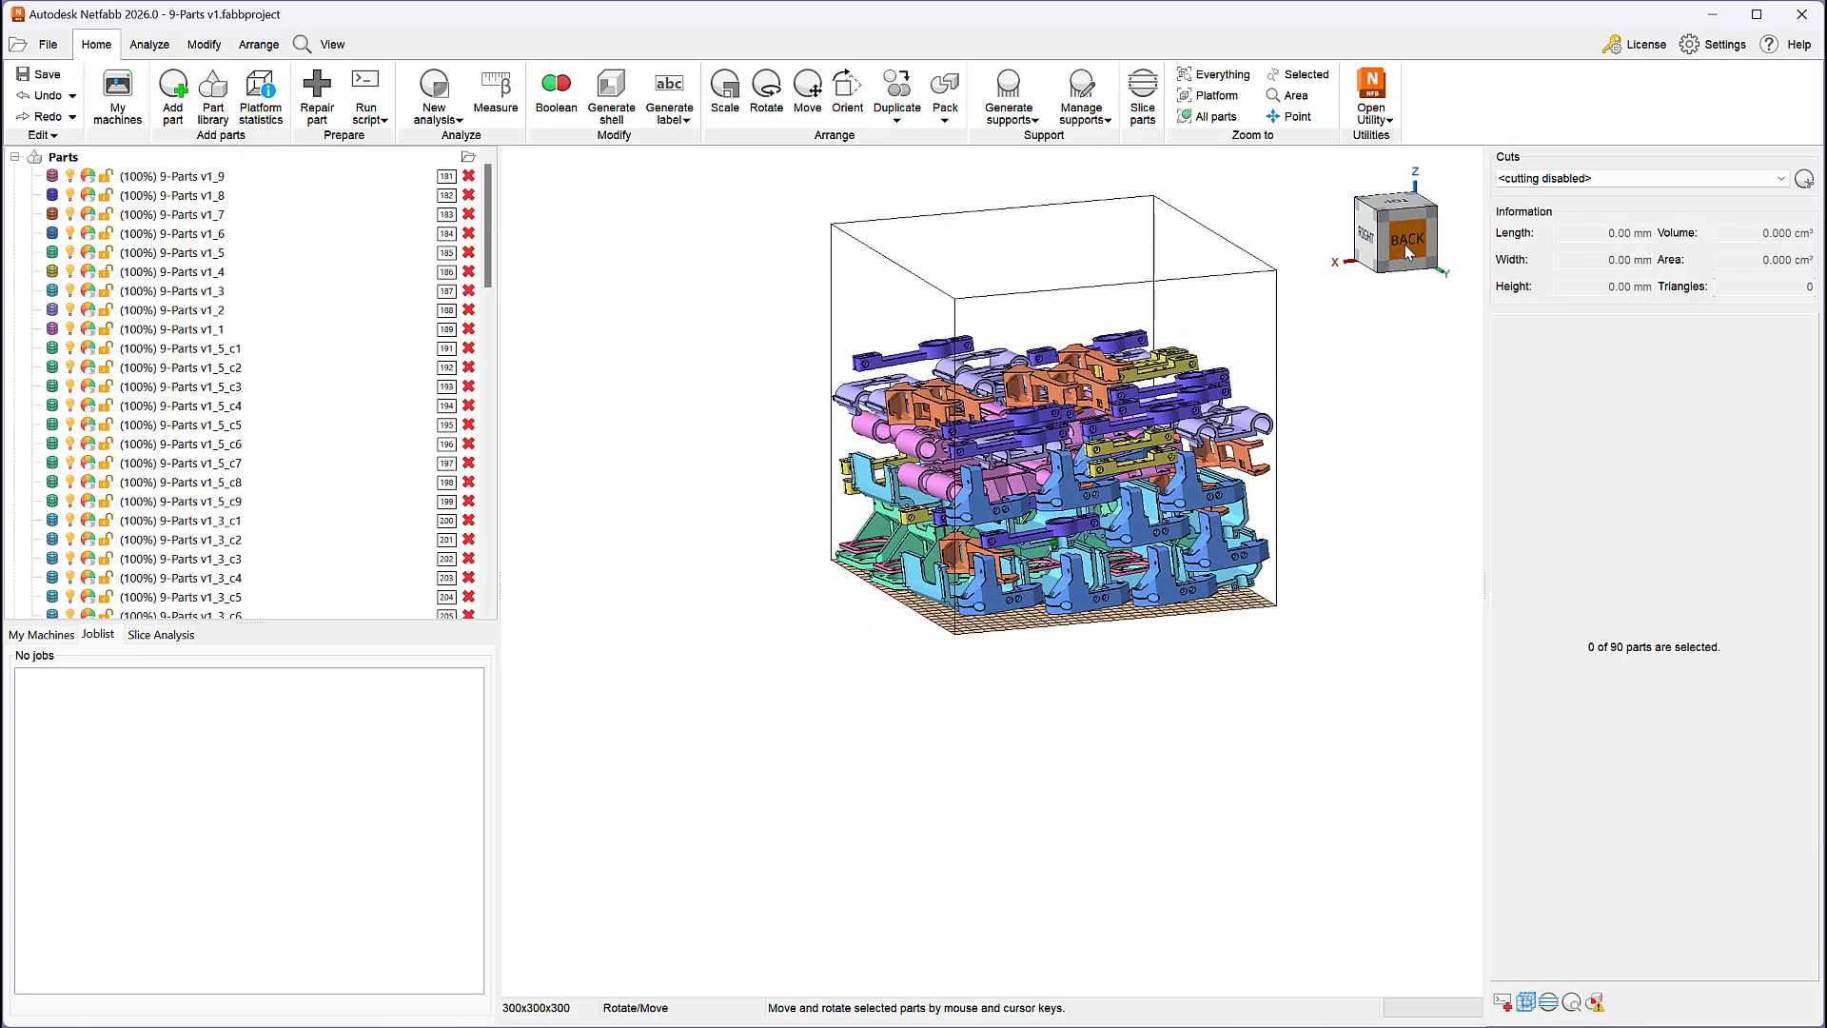
pyautogui.click(1405, 246)
pyautogui.click(1420, 239)
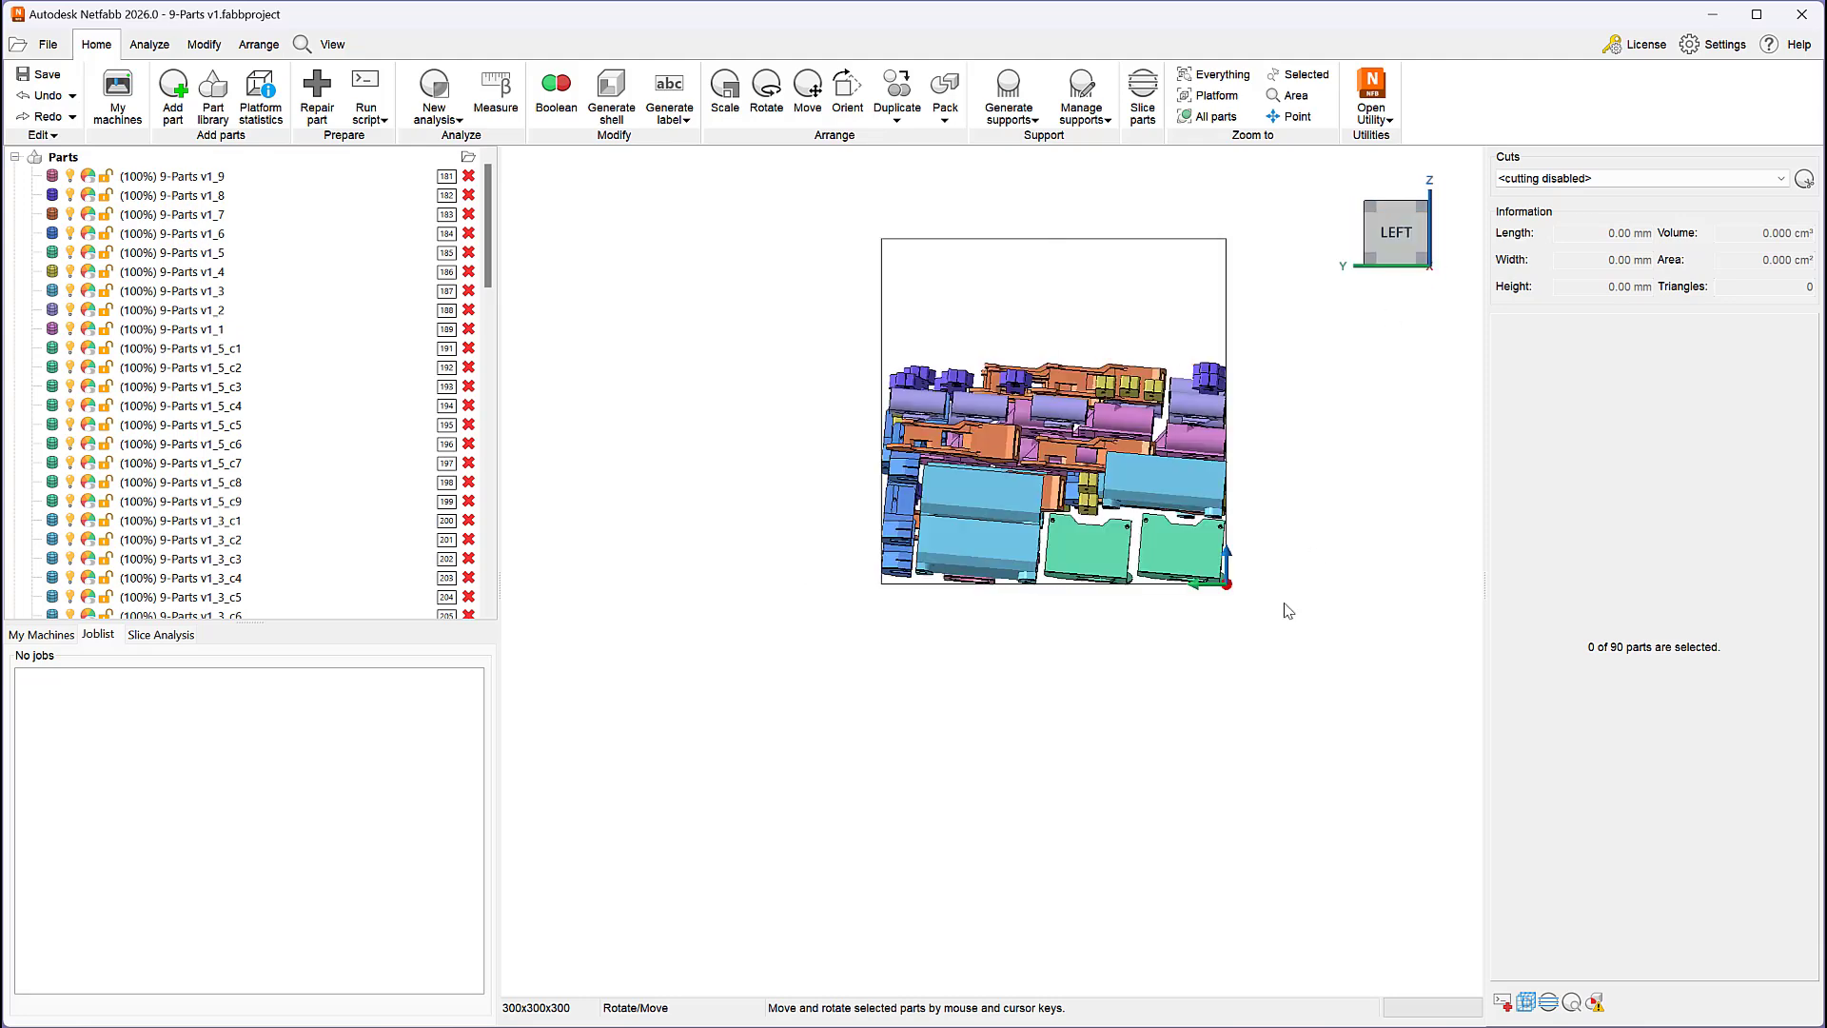
pyautogui.click(938, 113)
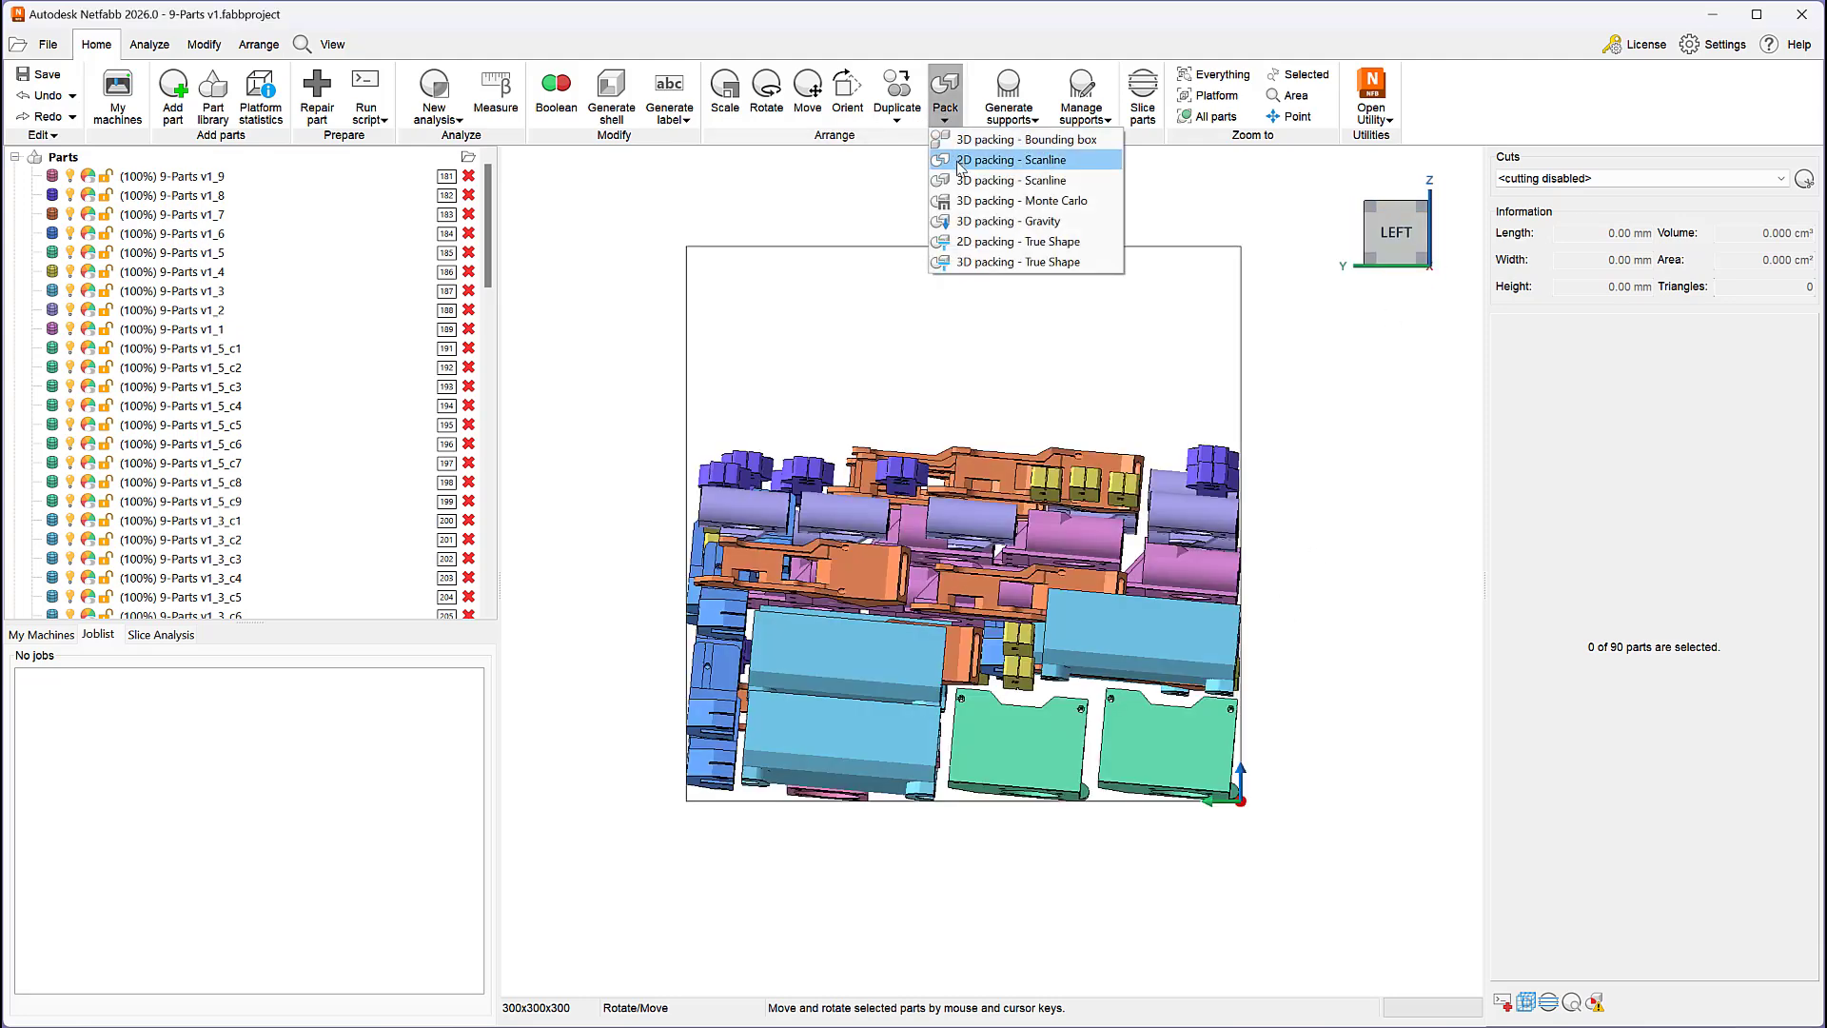
pyautogui.click(980, 262)
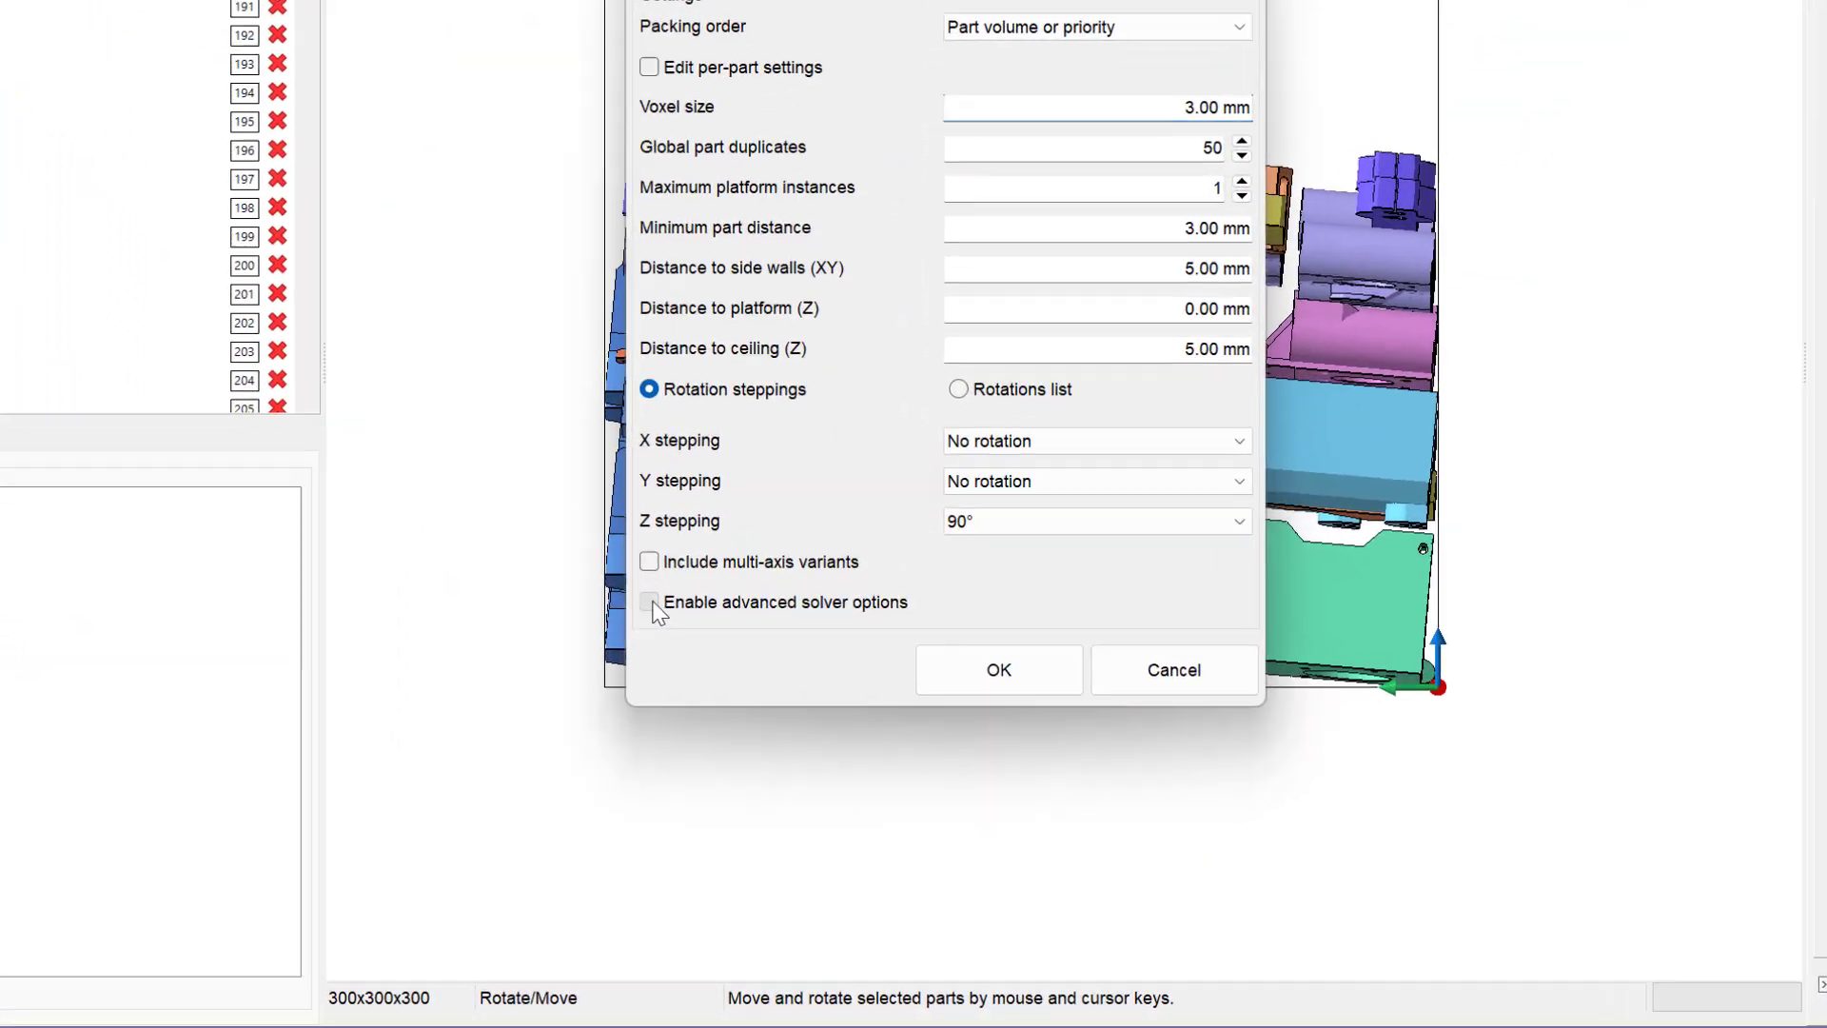
pyautogui.click(717, 745)
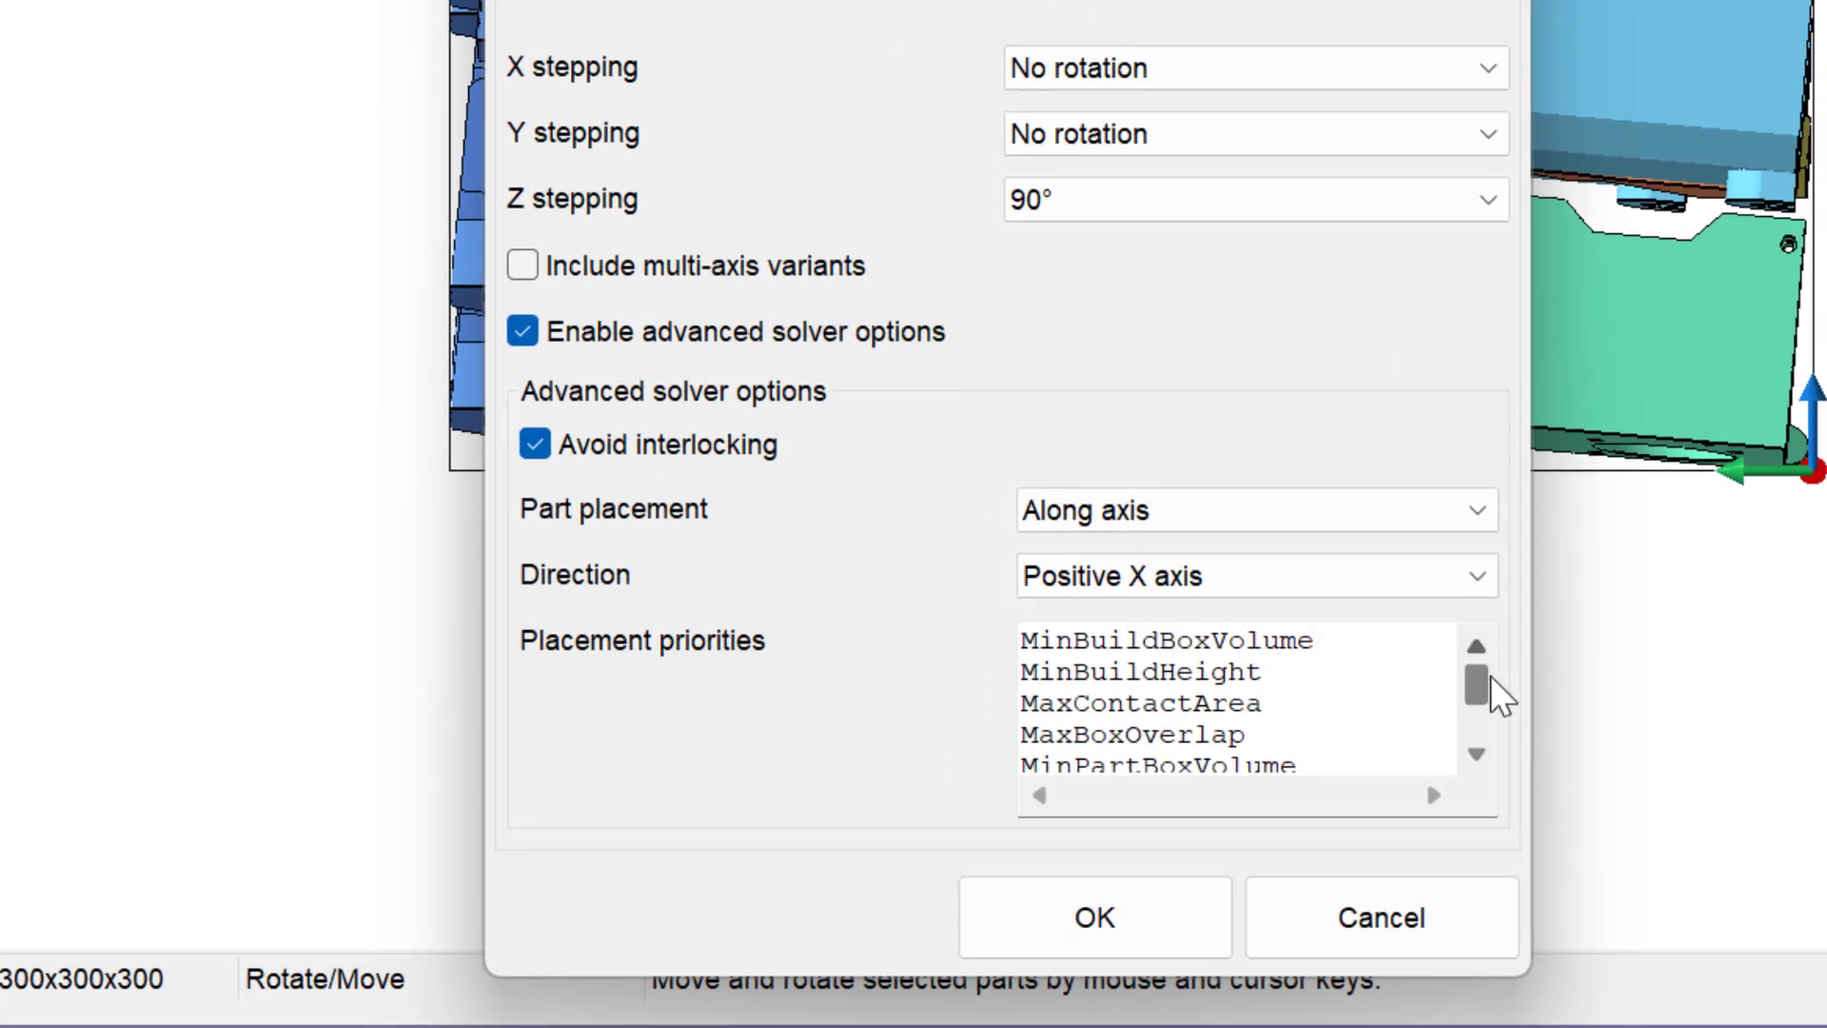
pyautogui.click(1476, 757)
pyautogui.click(1476, 756)
pyautogui.click(1476, 756)
pyautogui.click(1476, 757)
pyautogui.click(1476, 757)
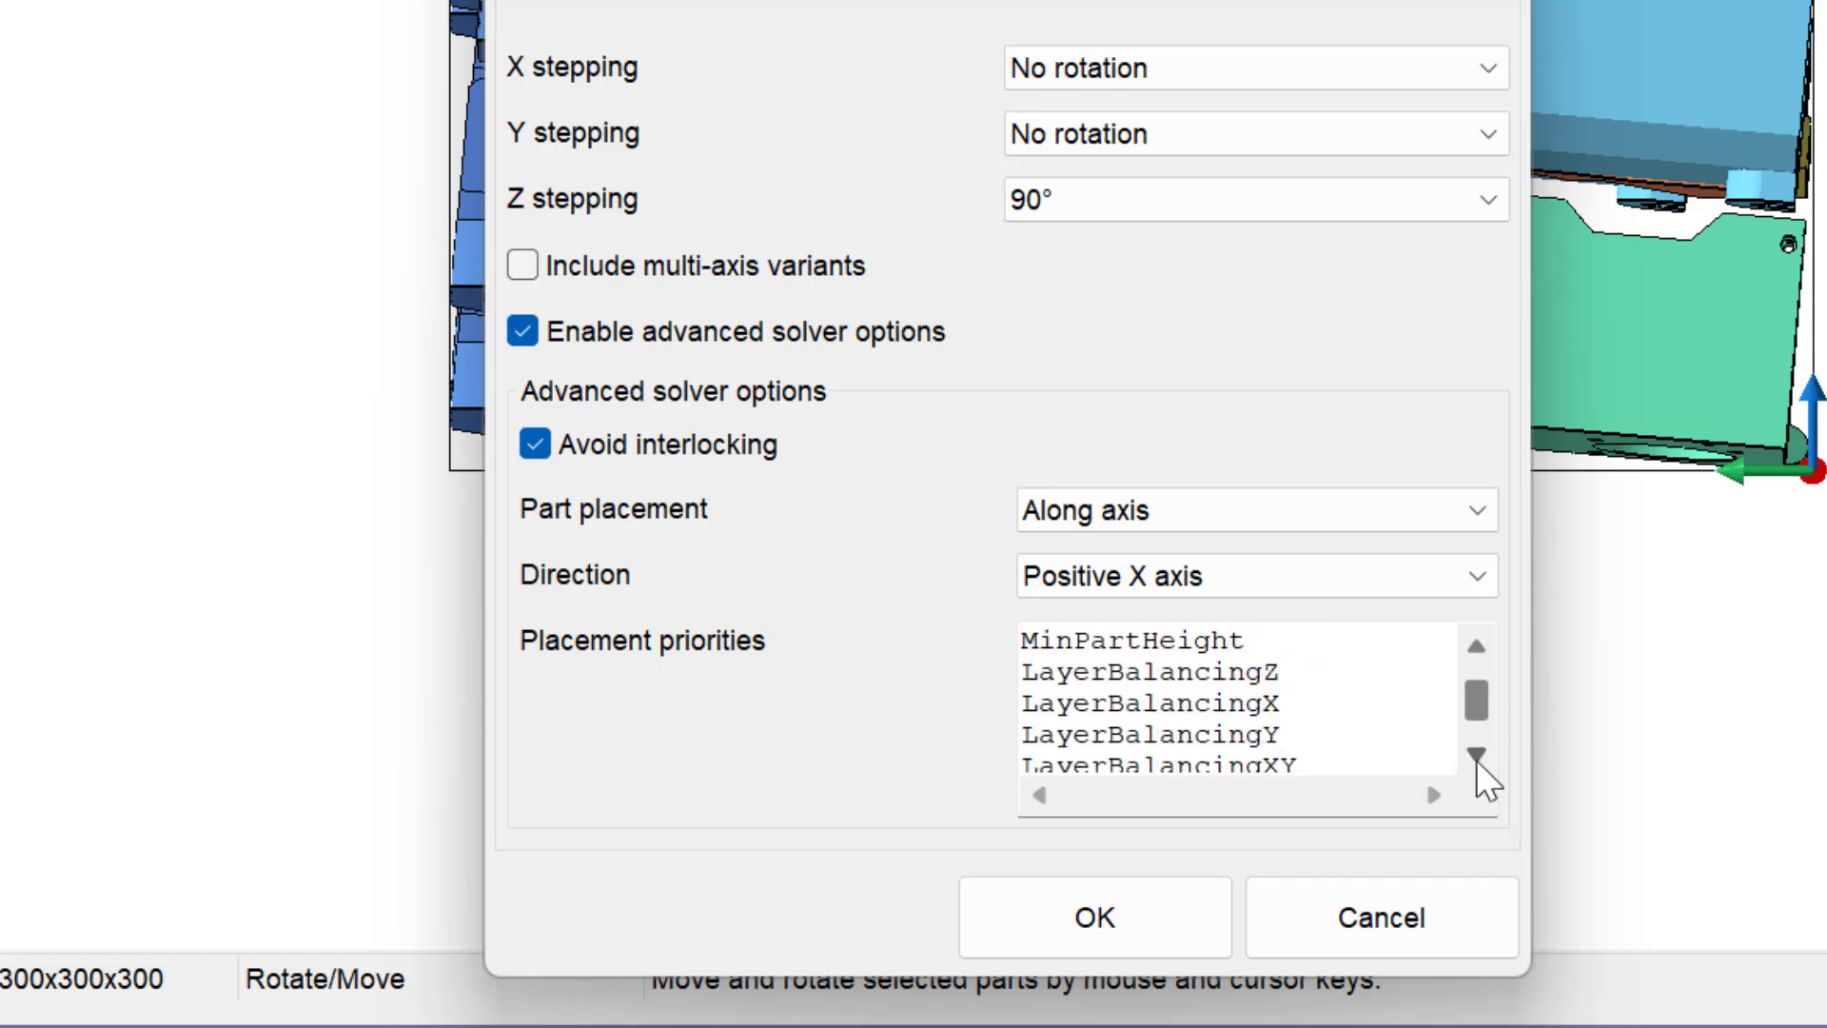
pyautogui.click(1476, 757)
pyautogui.click(1476, 757)
pyautogui.click(1476, 756)
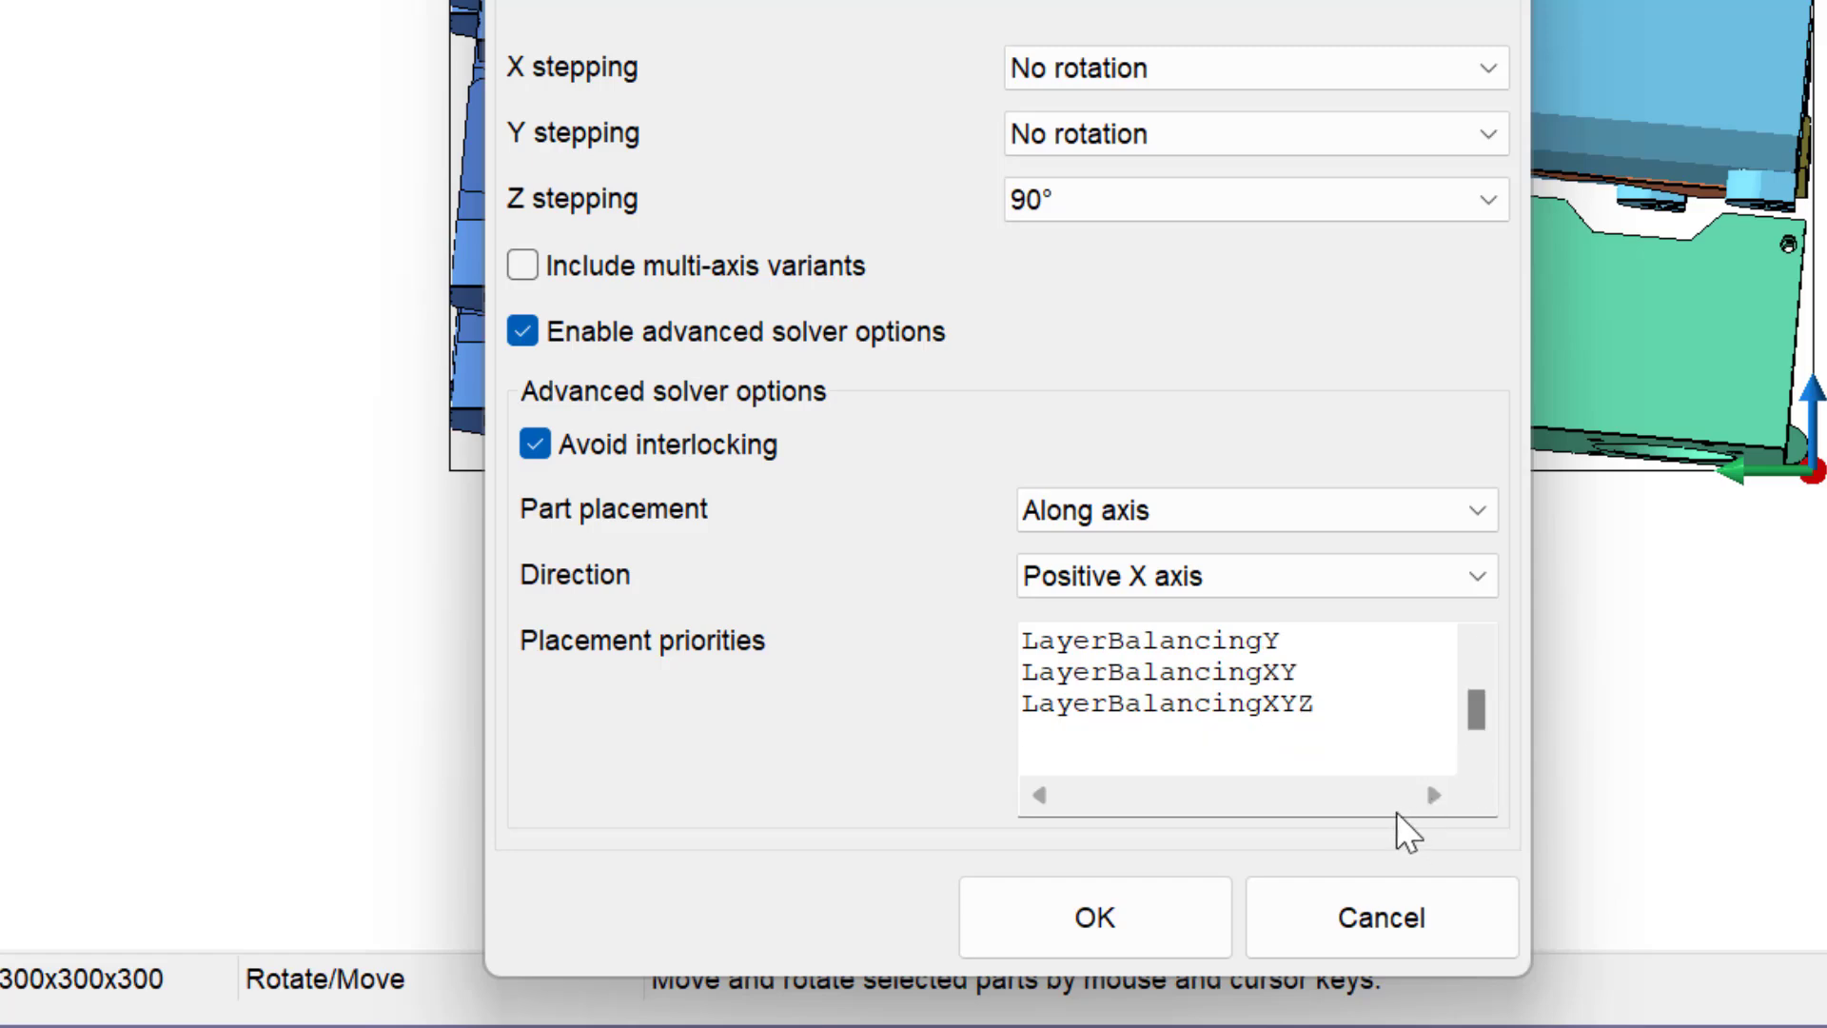
pyautogui.moveTo(1483, 744); pyautogui.dragTo(1476, 685)
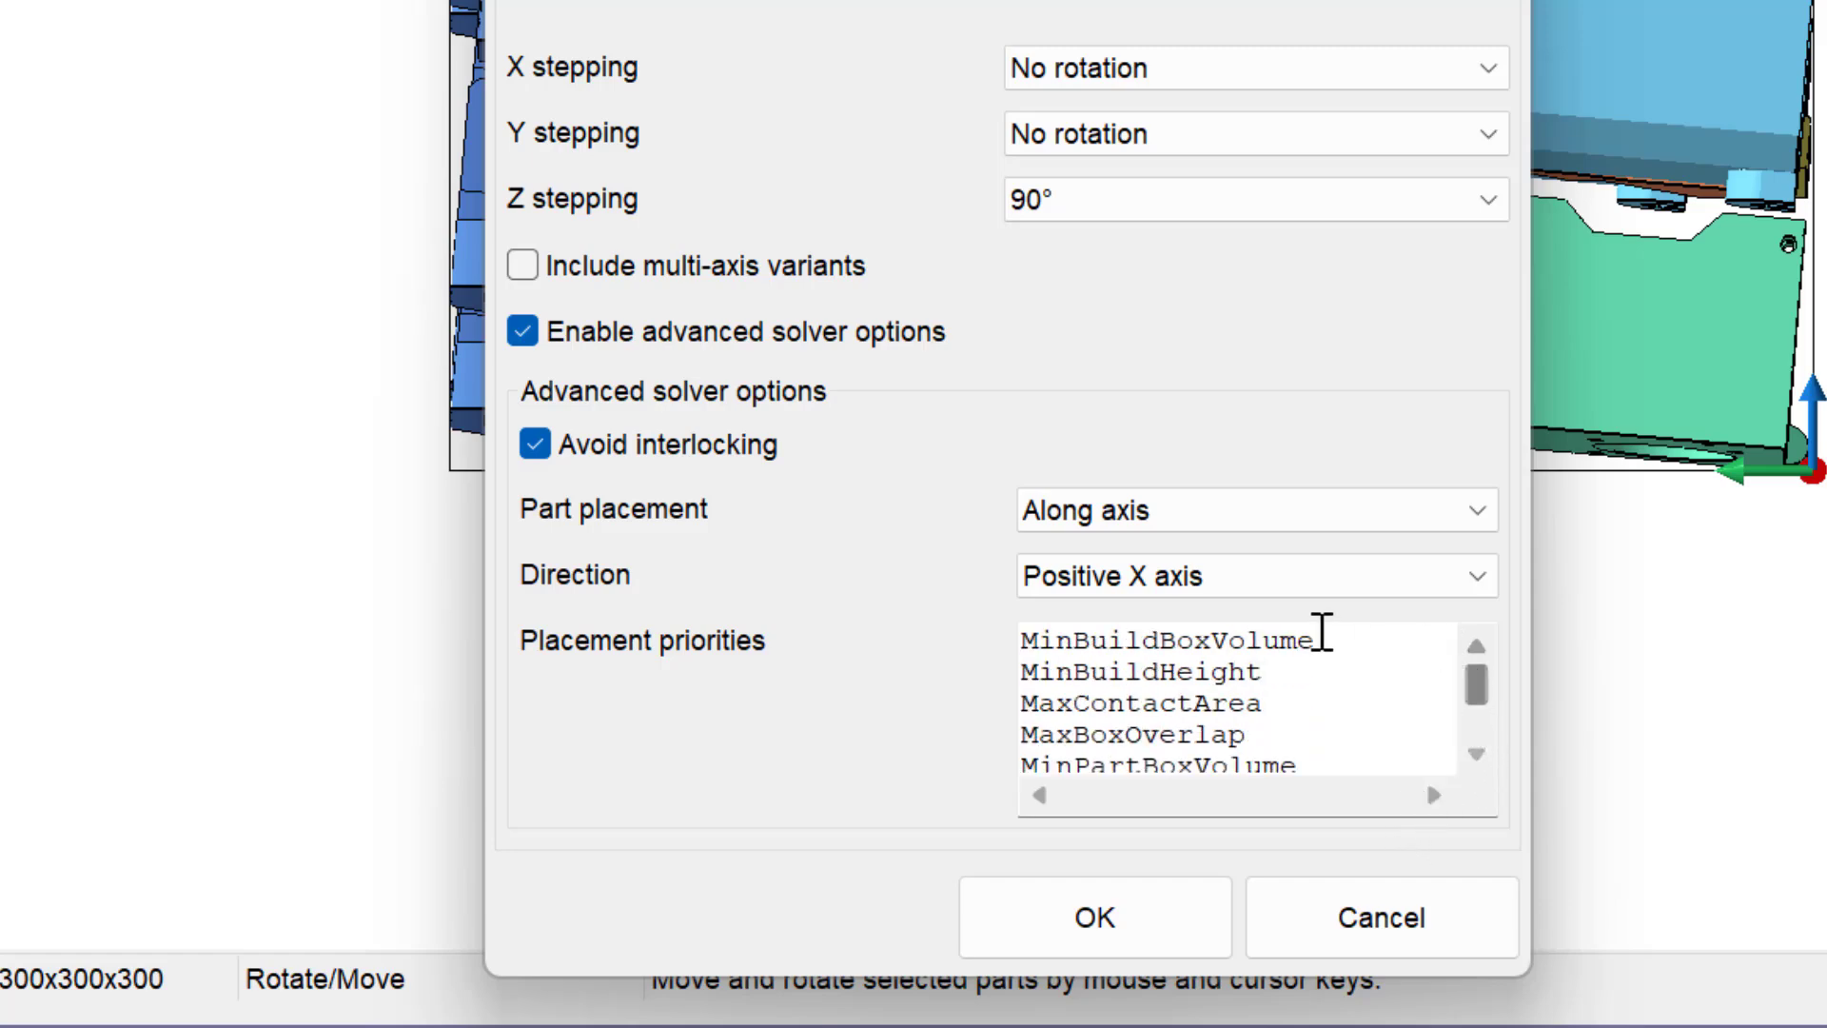
pyautogui.moveTo(1323, 635); pyautogui.dragTo(991, 653)
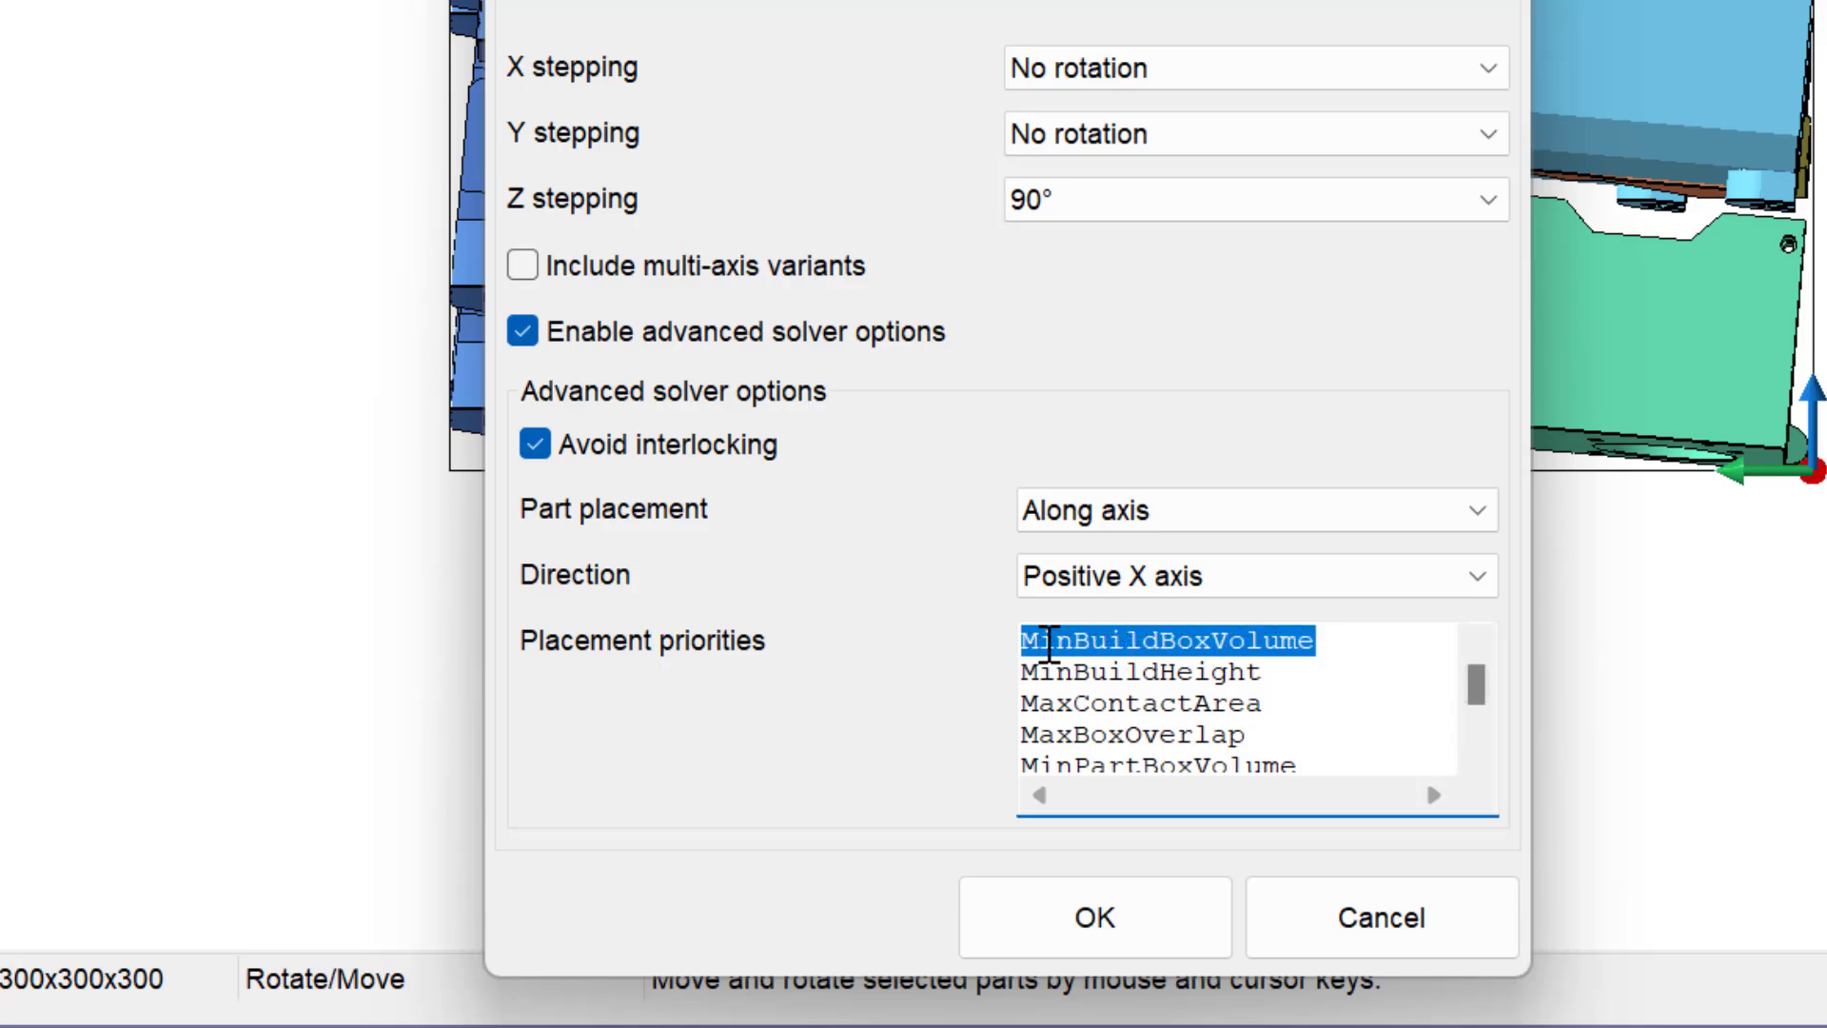
pyautogui.click(1048, 643)
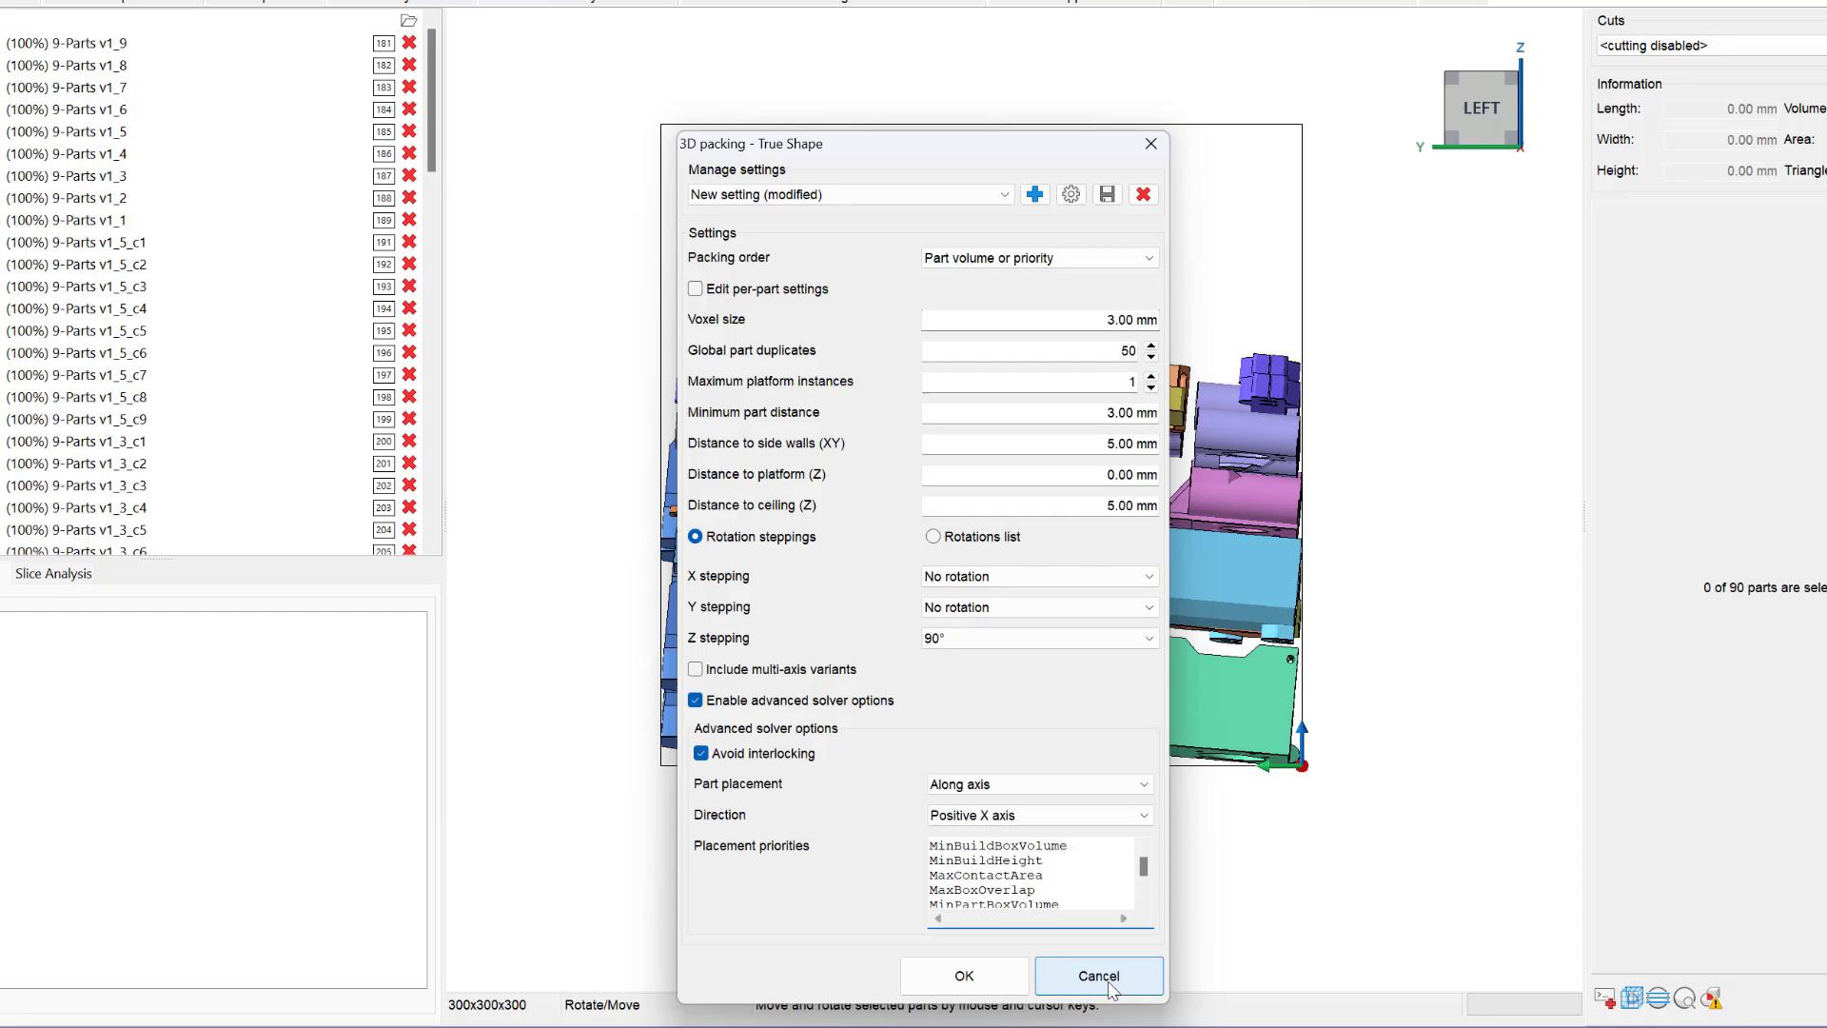
# - Close the packing settings and review platform statistics for all 90 parts, showing 7.39% packing density
pyautogui.click(1279, 938)
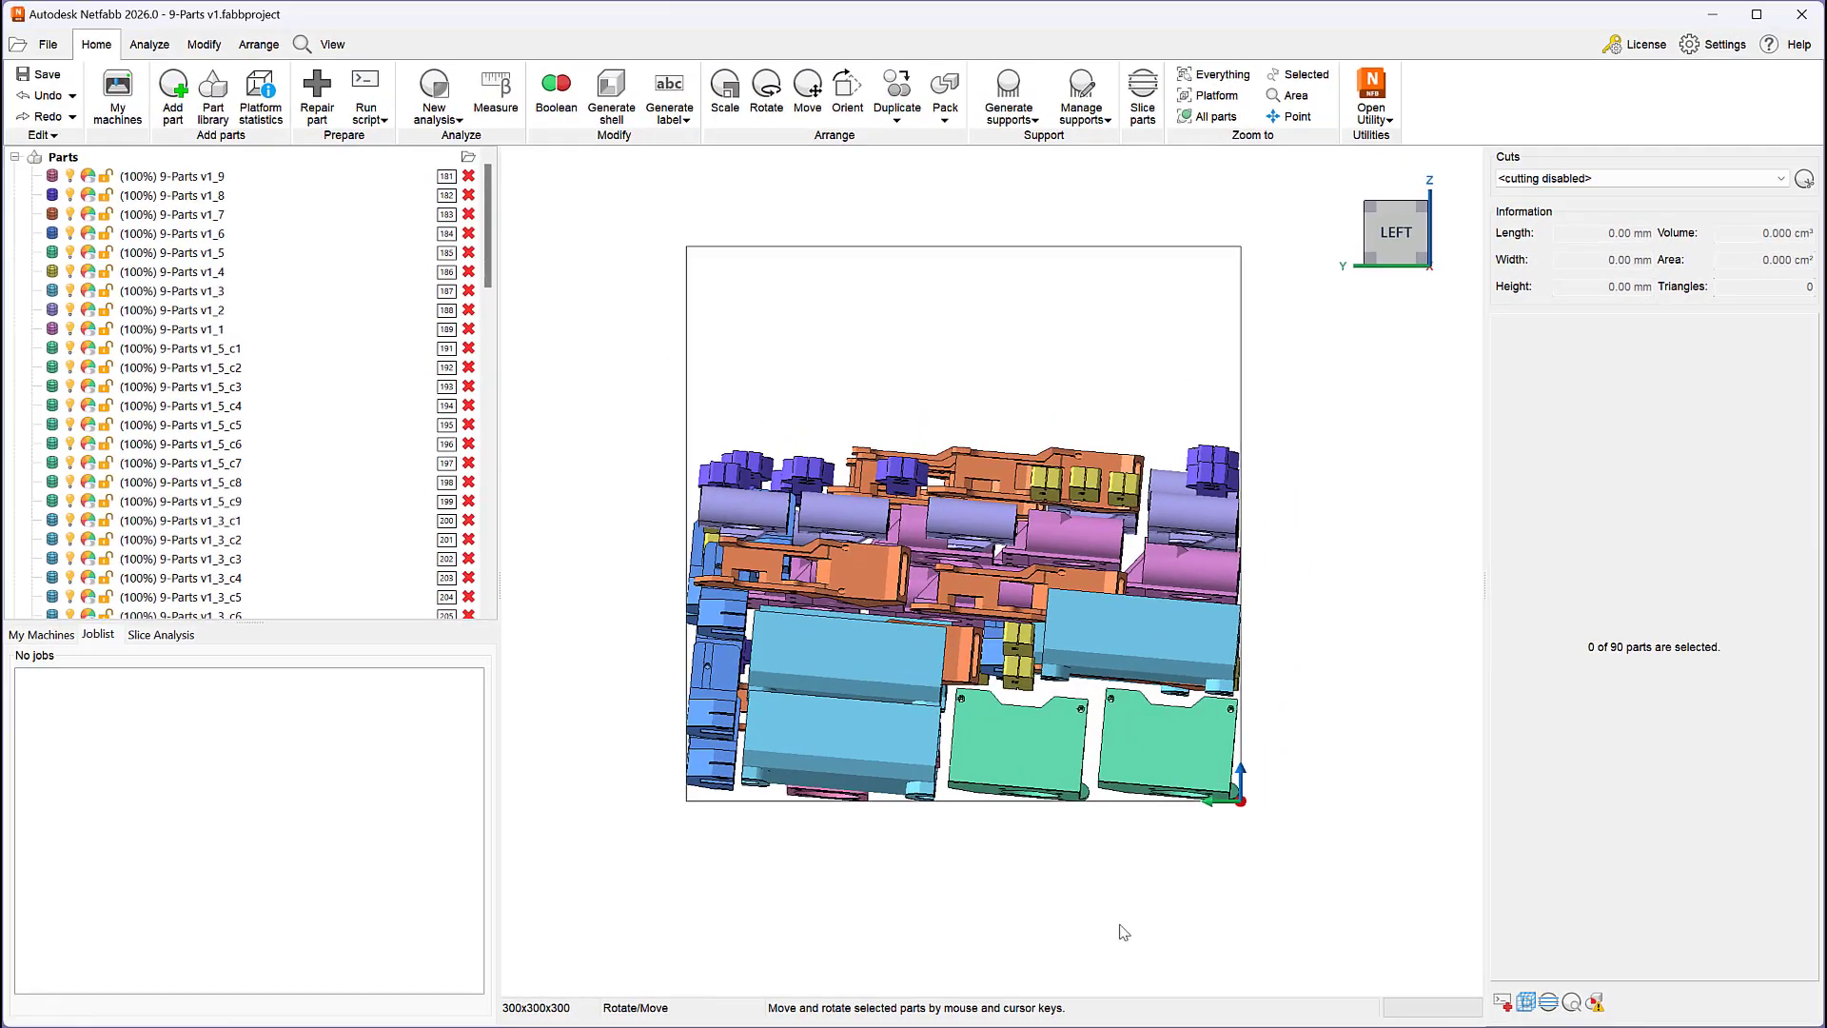
pyautogui.hotkey('ctrl', 'a')
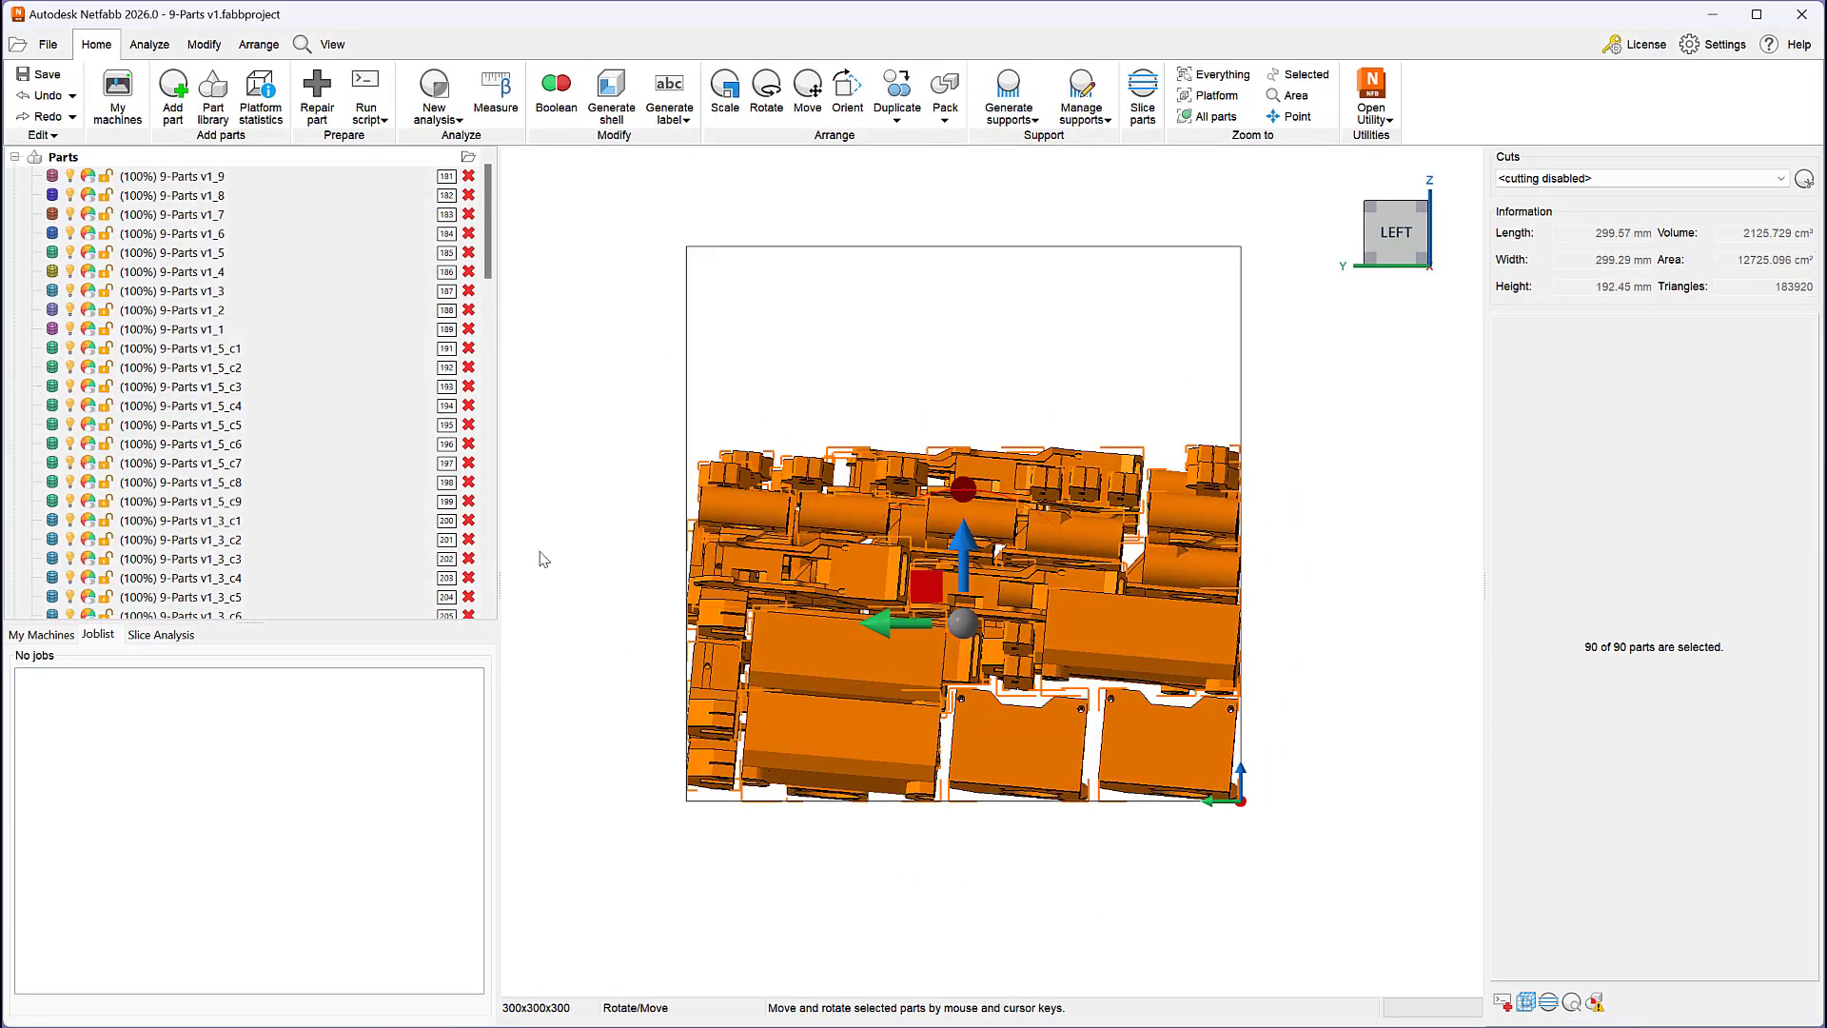
pyautogui.click(261, 94)
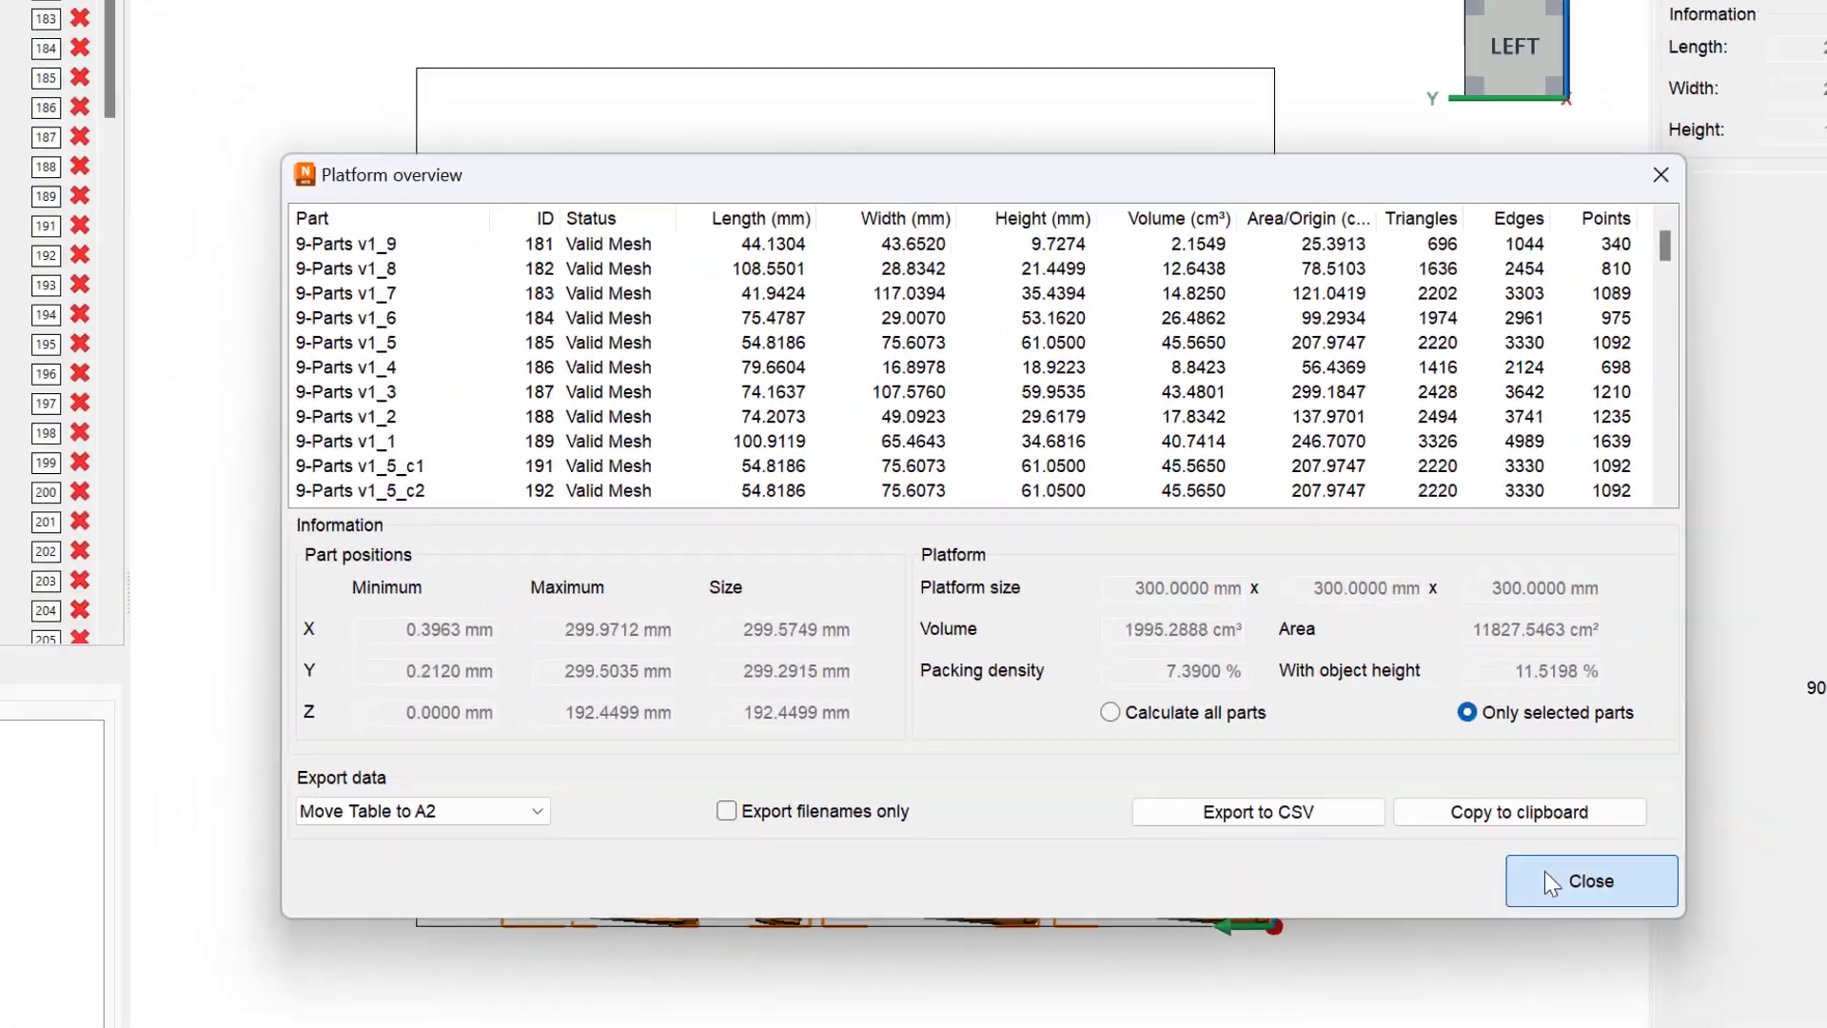
pyautogui.click(1547, 876)
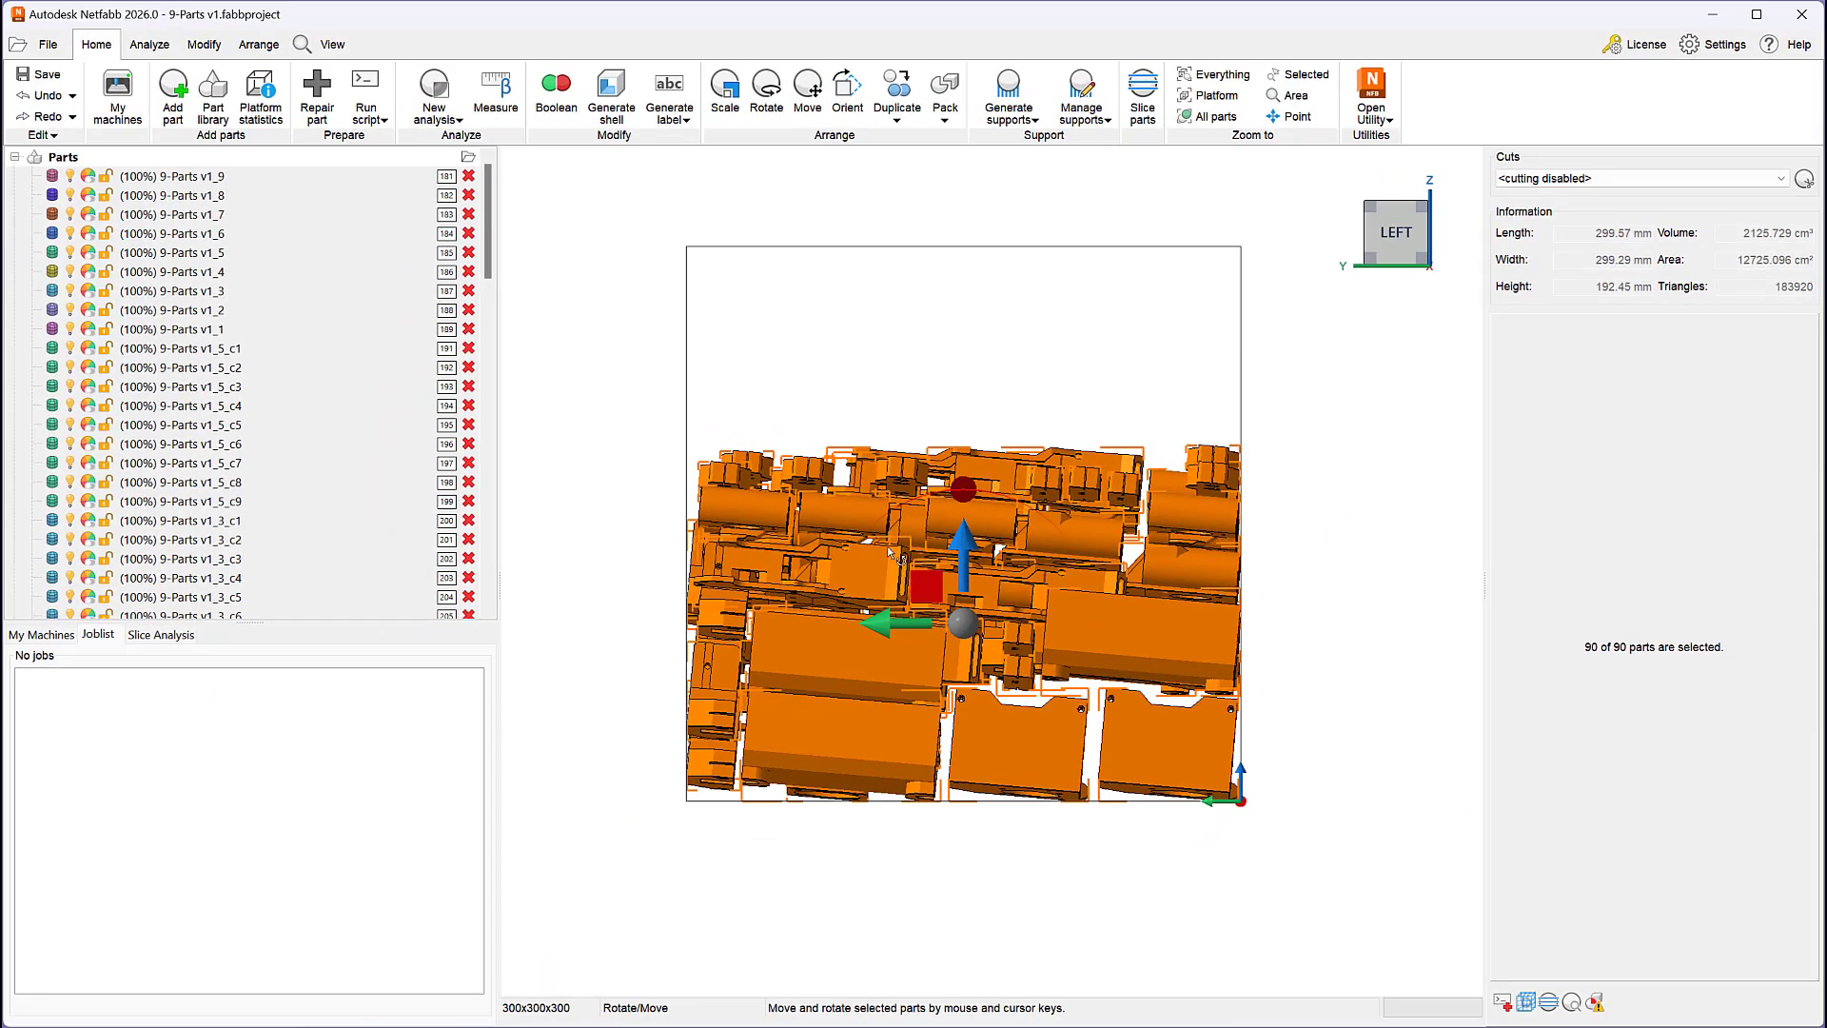
pyautogui.click(149, 44)
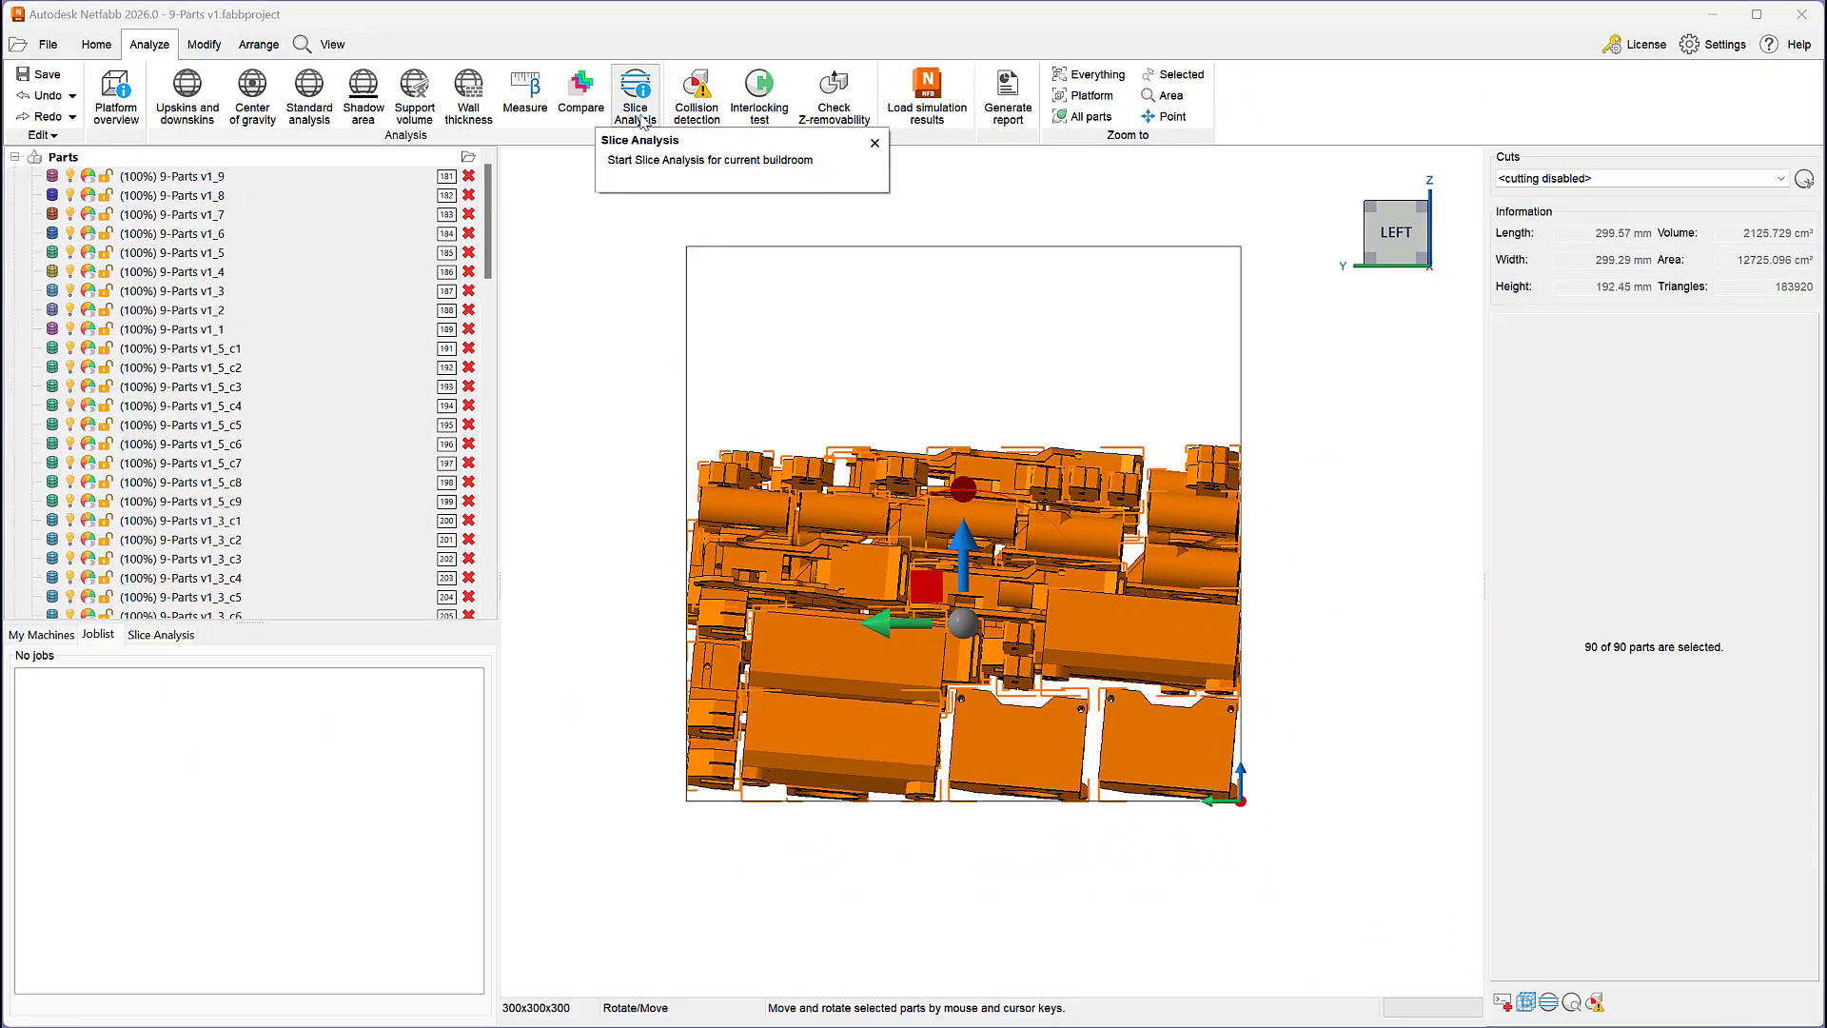
# - Slice the packed parts at 0.1 mm layers, charting 1925 layers peaking near 295 cm²
pyautogui.click(635, 100)
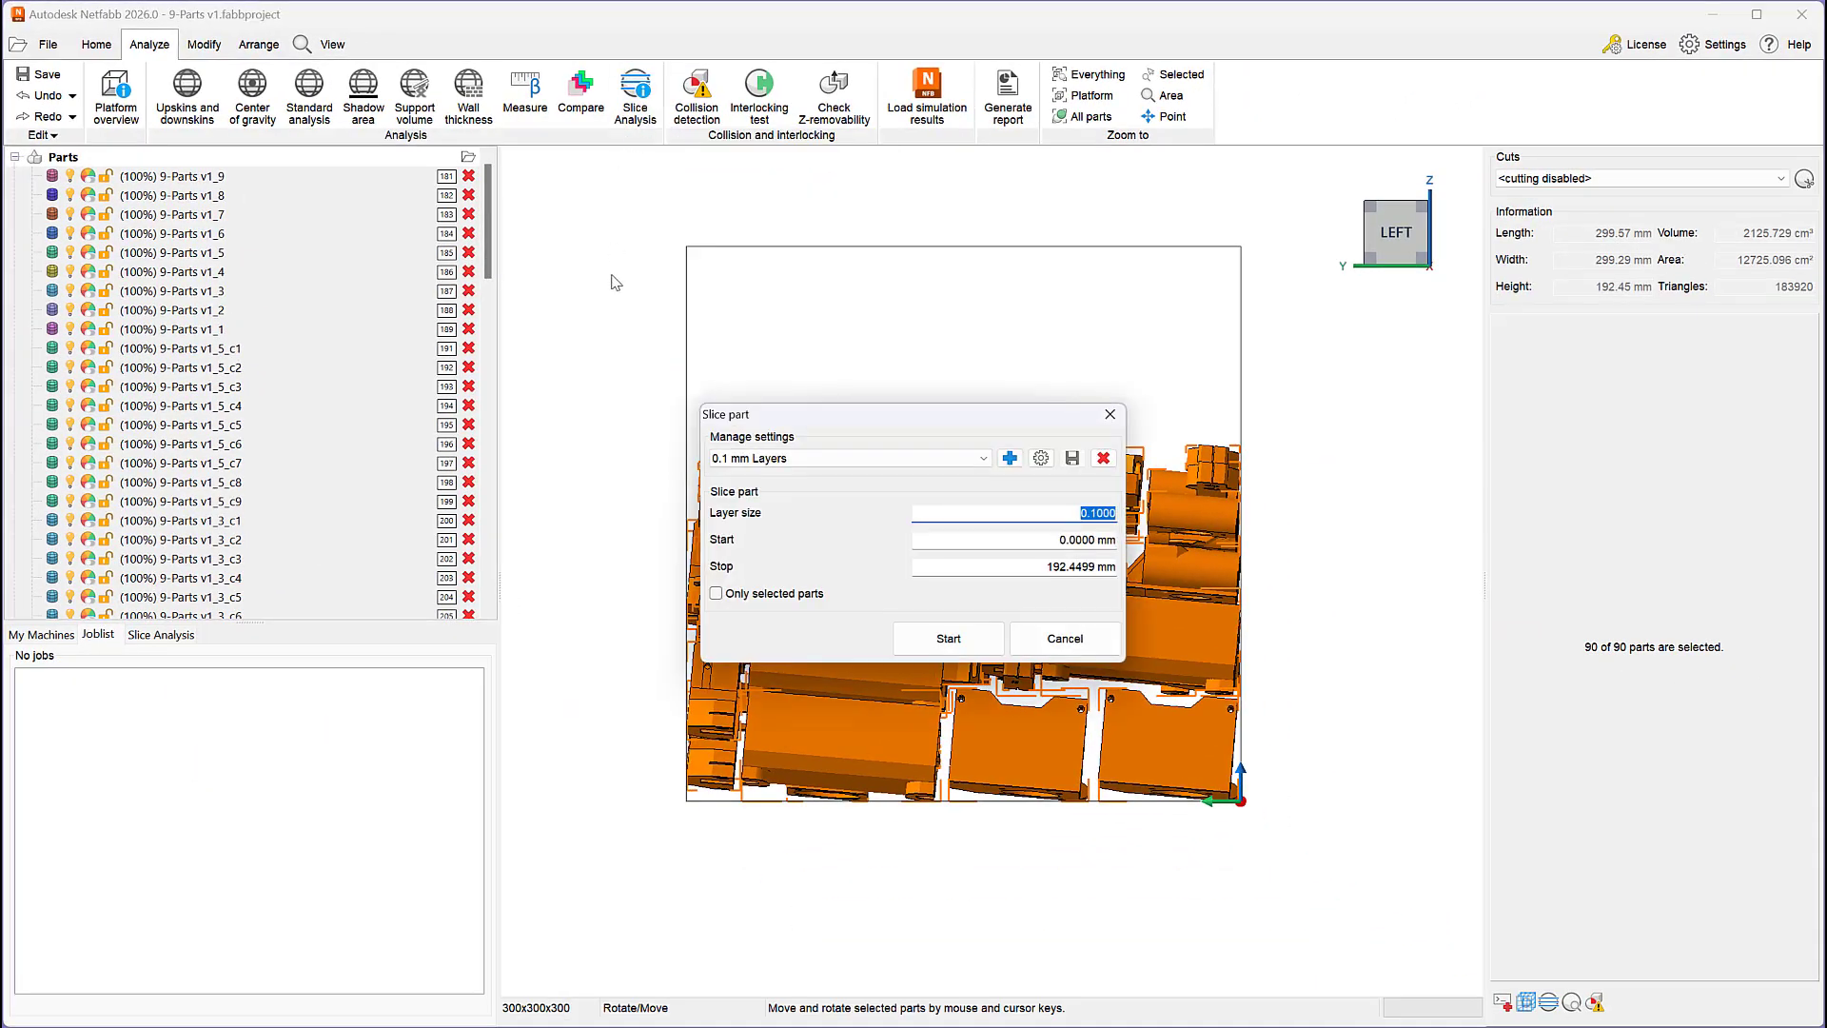
pyautogui.click(942, 642)
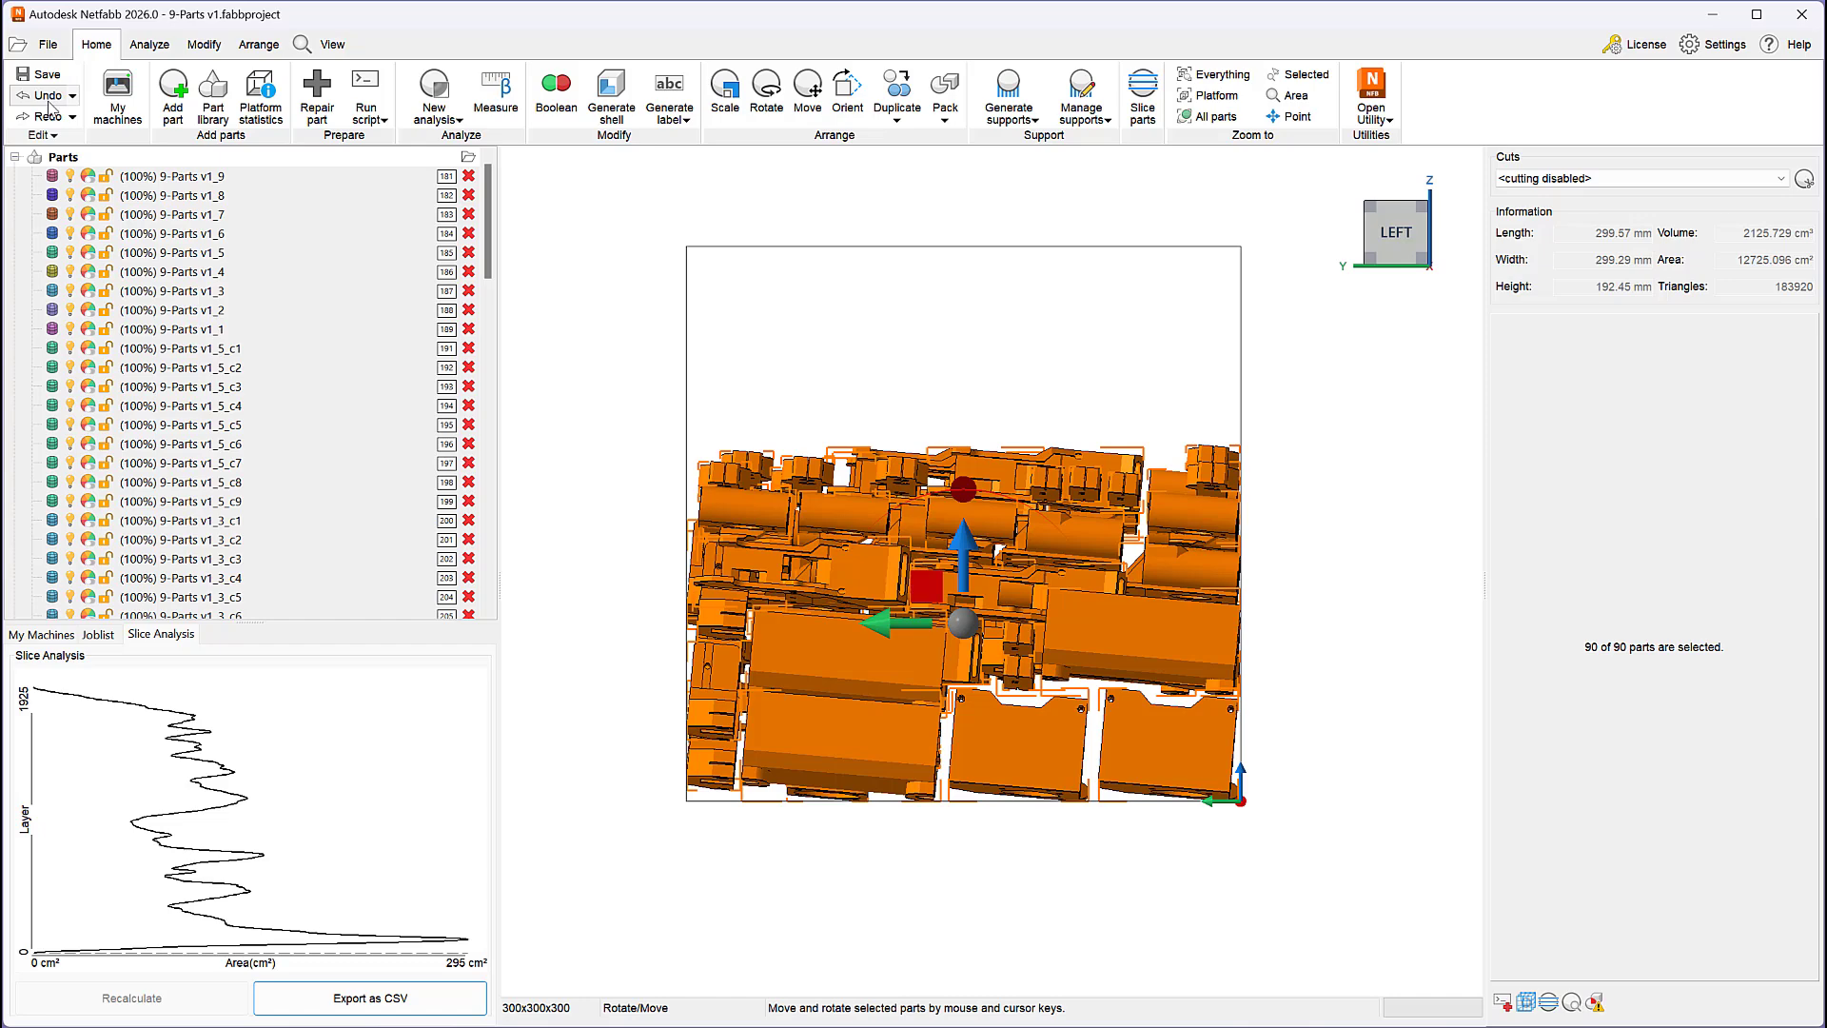
# - Undo to the nine parts and True Shape pack 90 copies using the Rotation list (Z balancing) preset
pyautogui.click(48, 96)
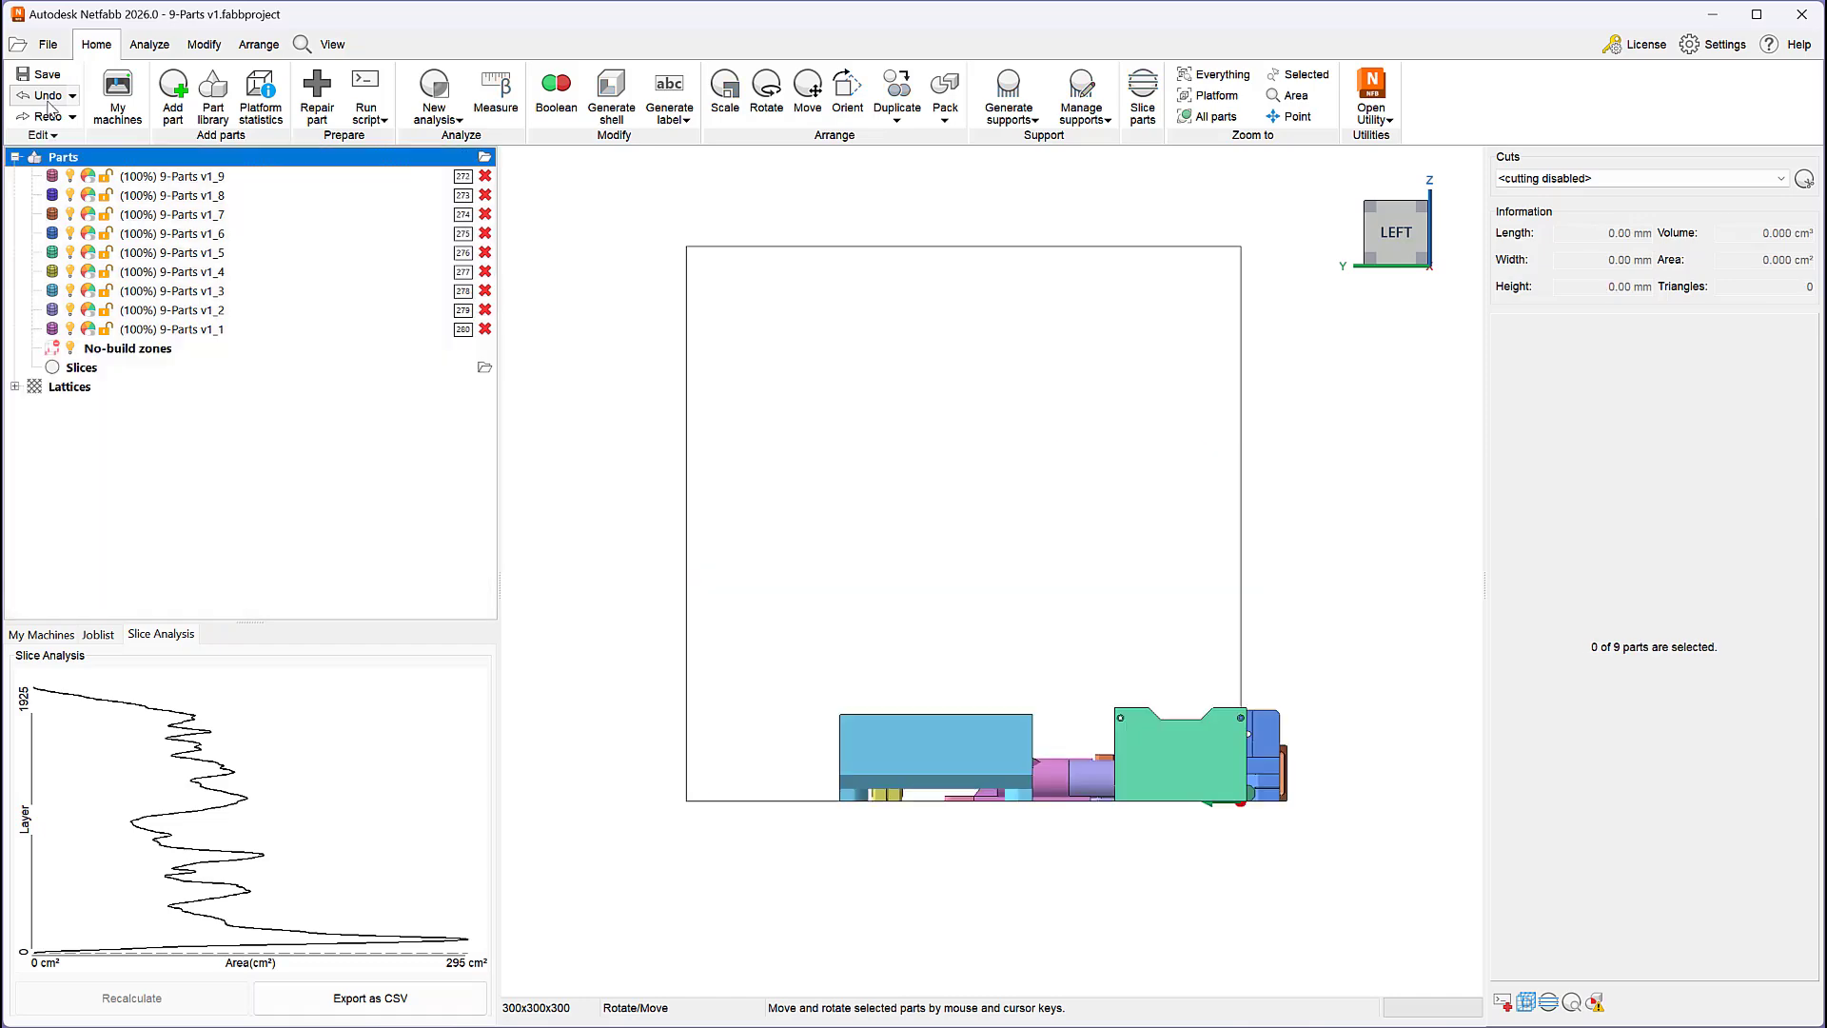
pyautogui.moveTo(969, 448); pyautogui.dragTo(904, 487, button='right')
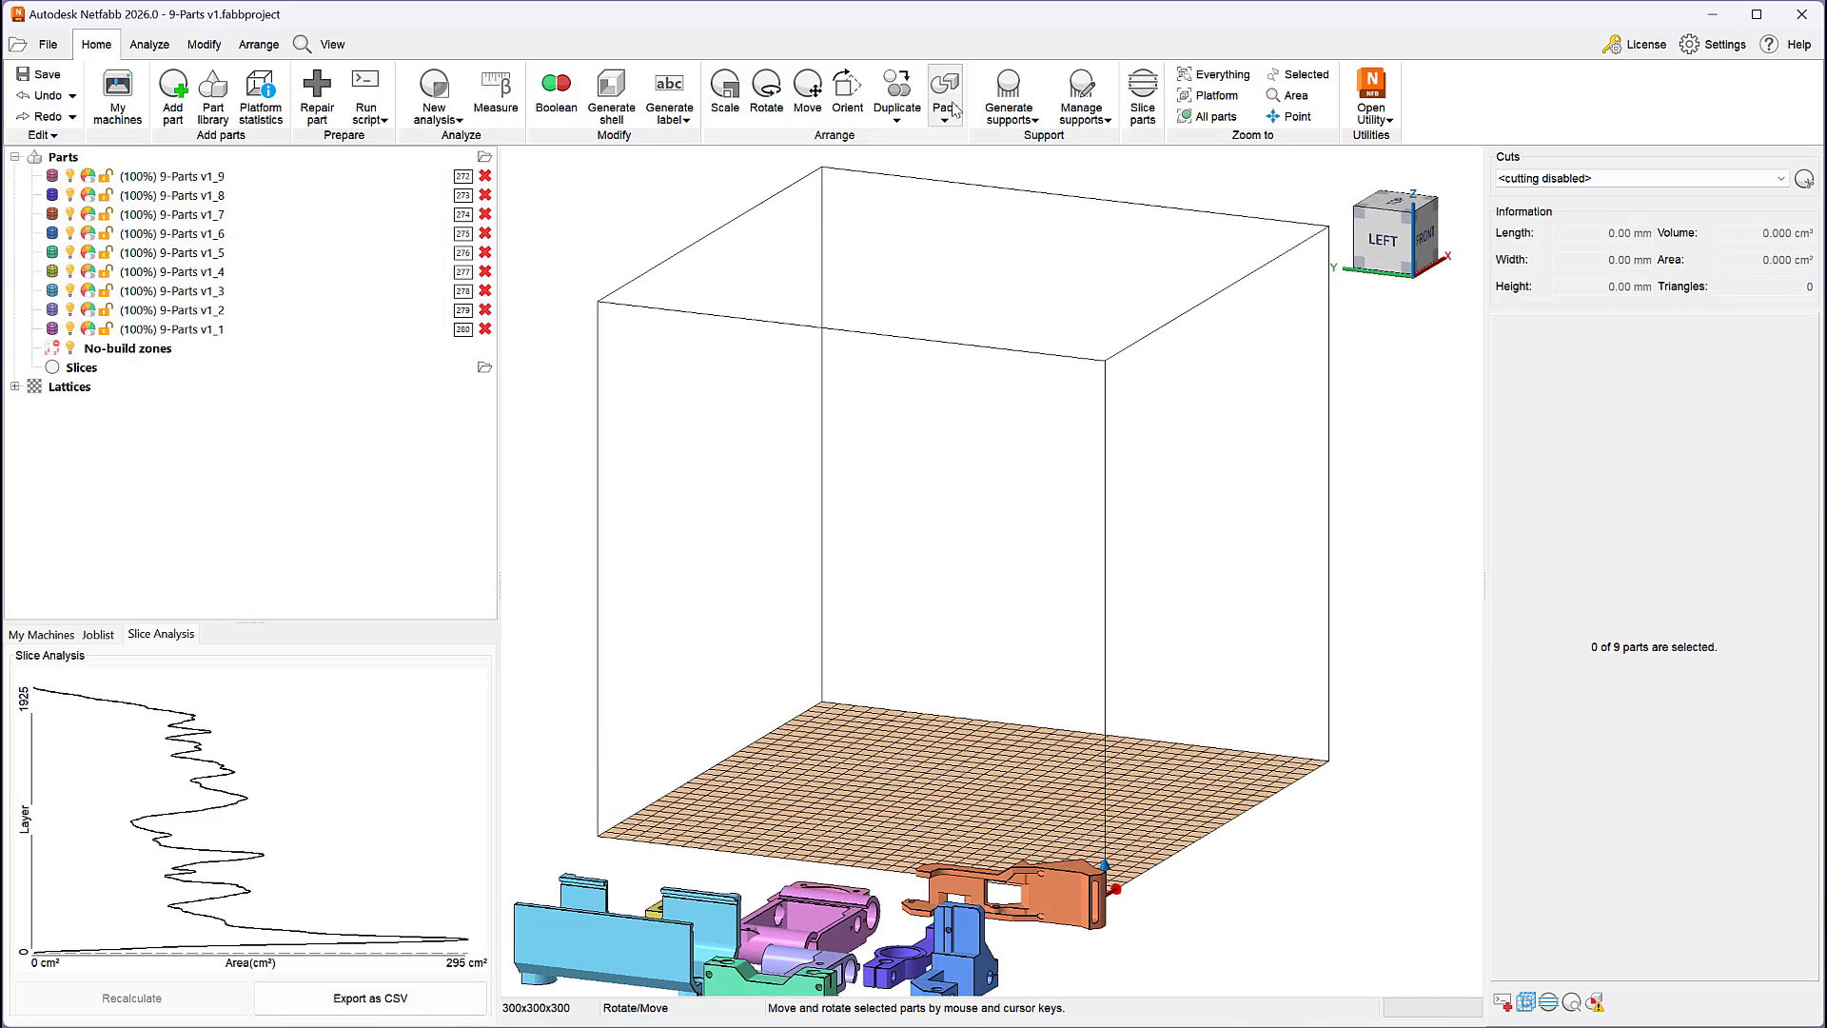
pyautogui.click(945, 95)
pyautogui.click(977, 259)
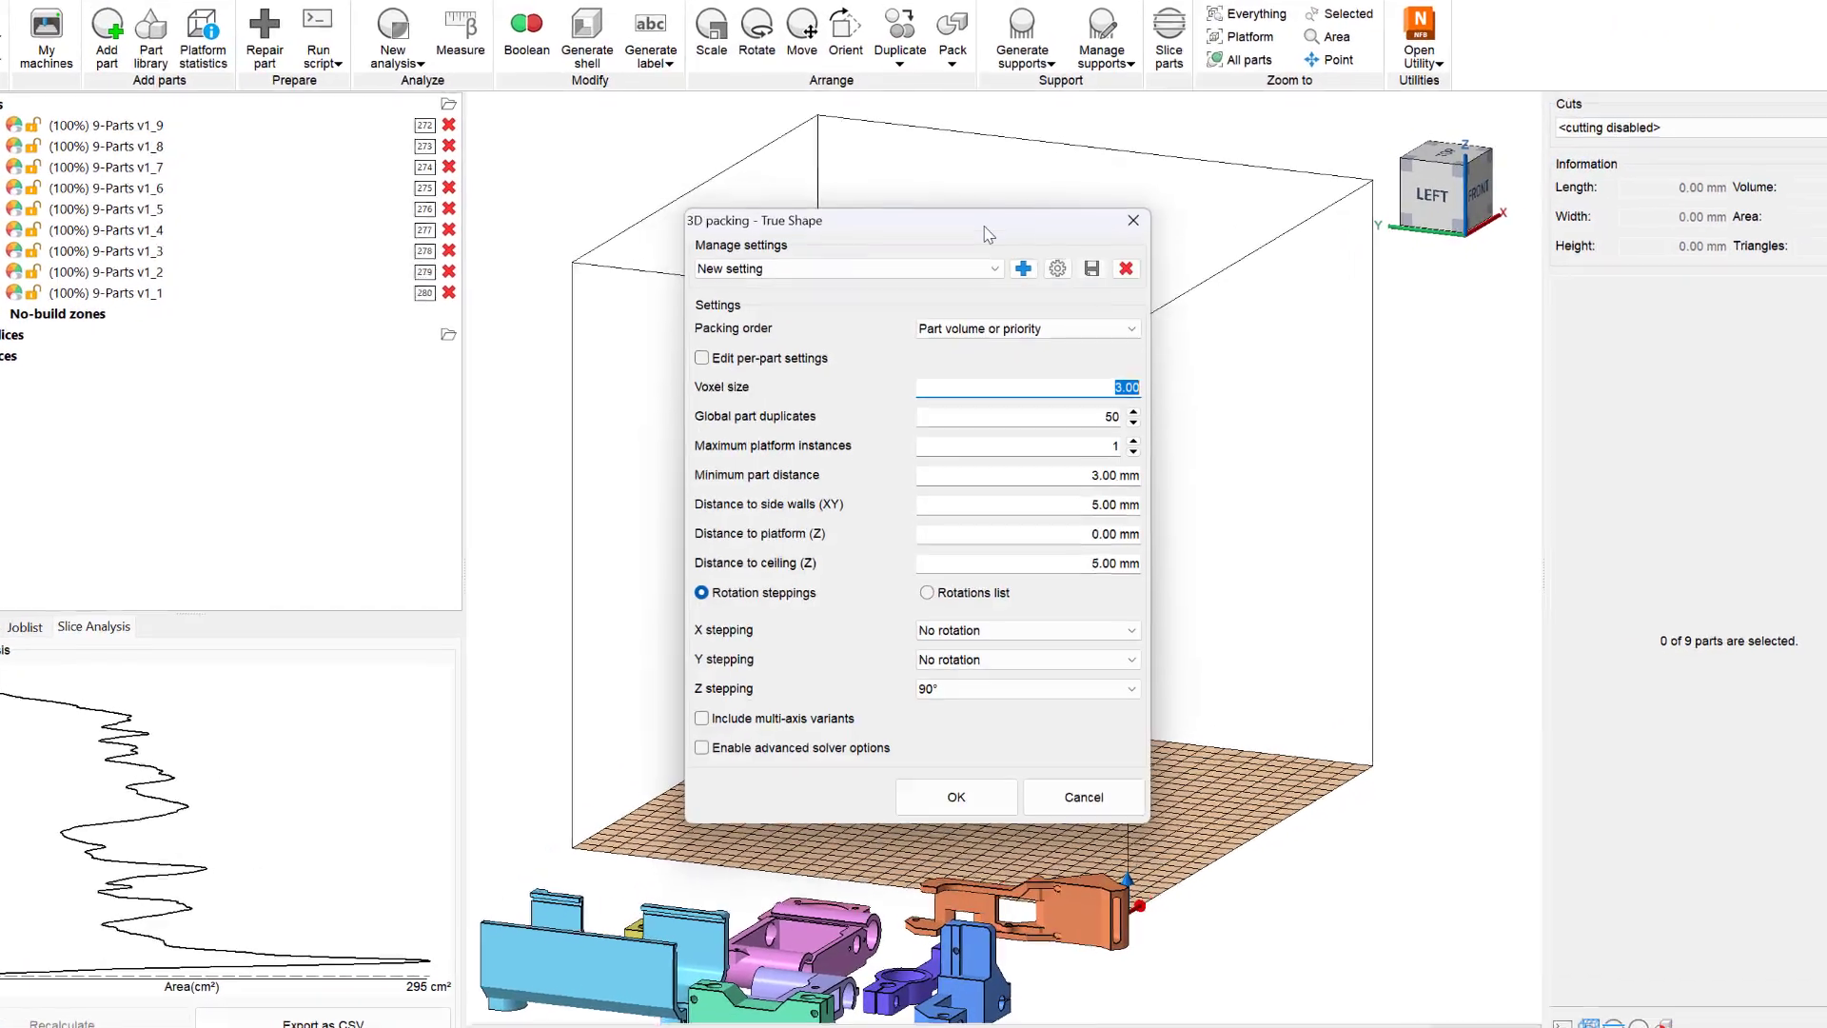
pyautogui.click(931, 300)
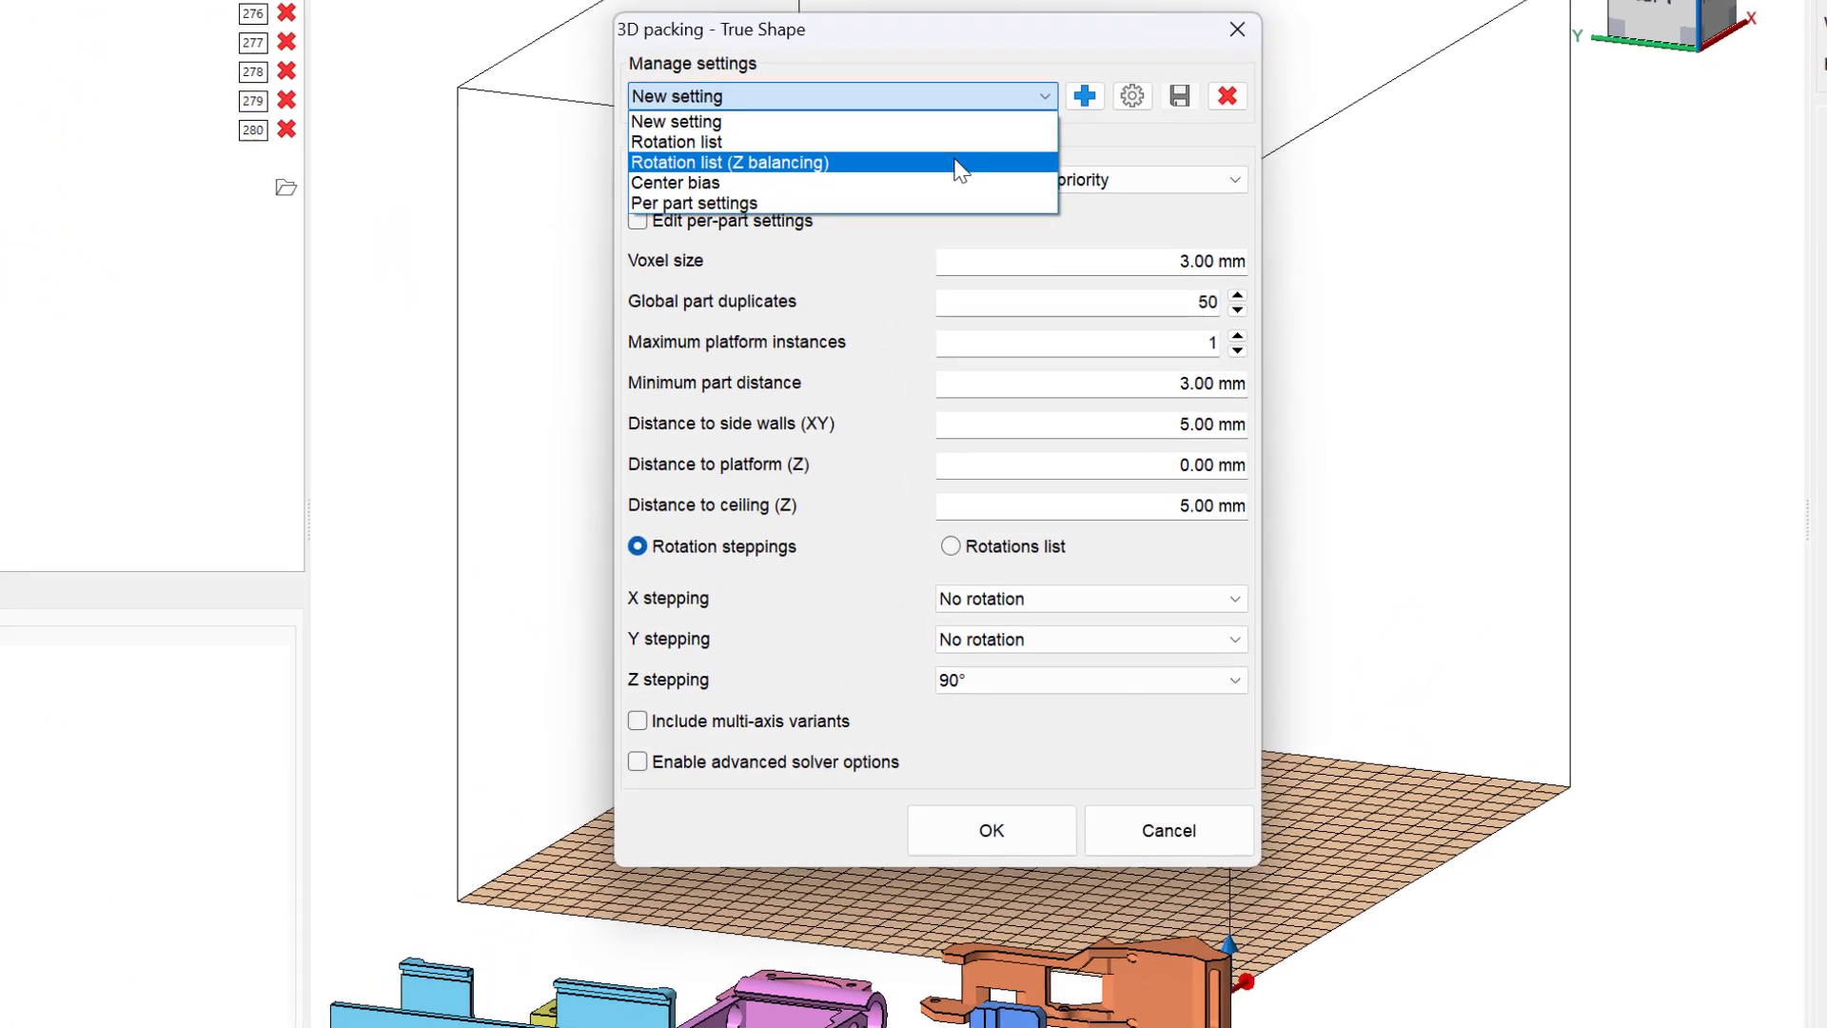
pyautogui.click(958, 168)
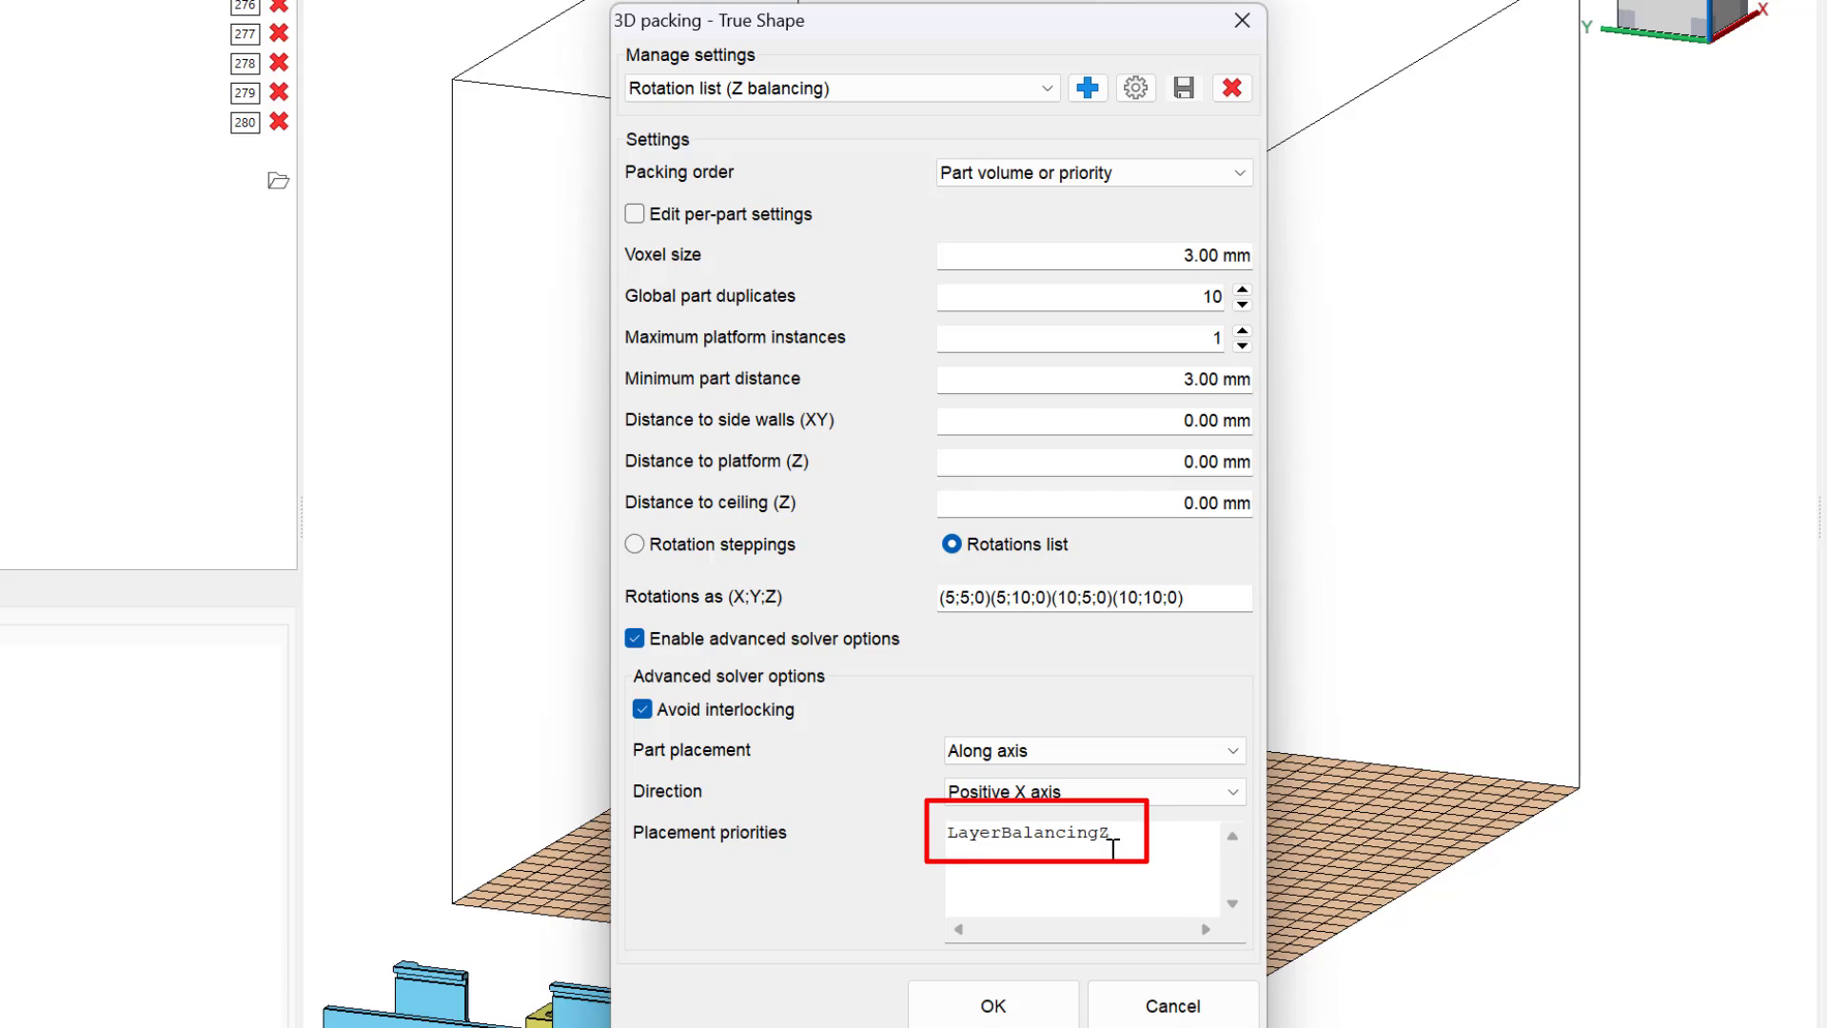
pyautogui.click(1040, 1001)
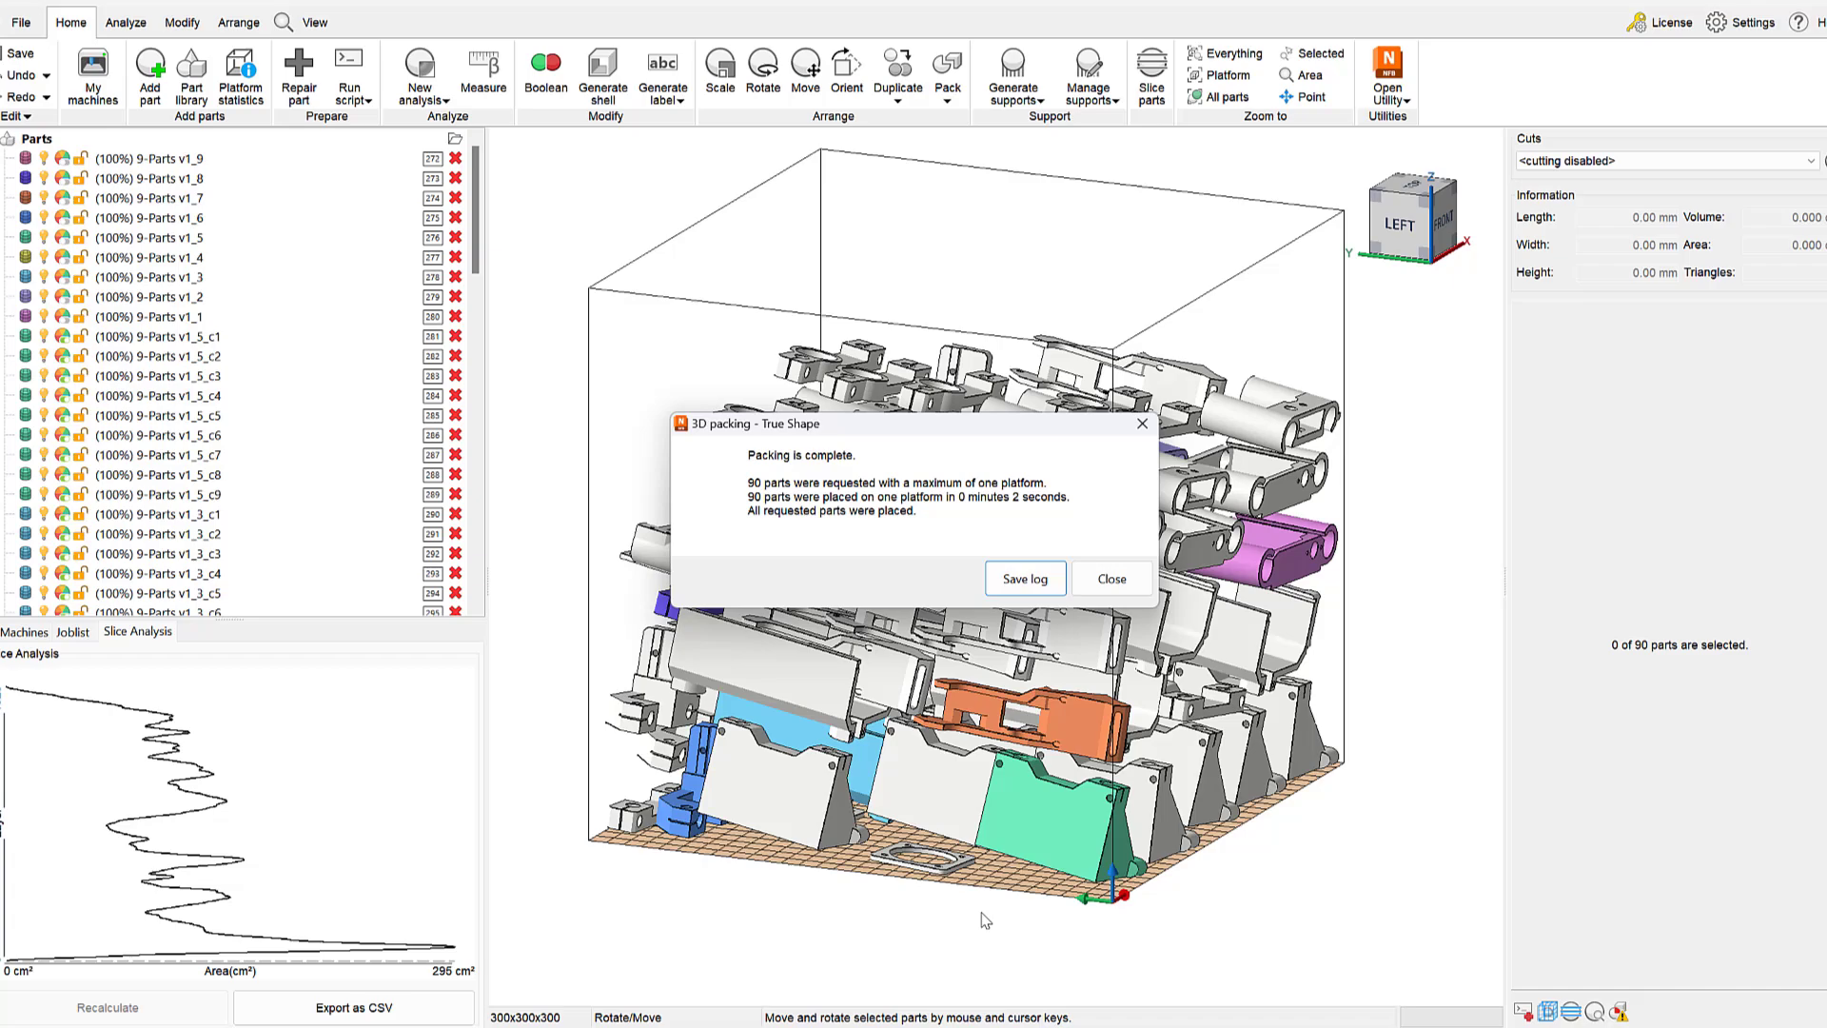
# - Slice all 90 Z-balanced parts, charting 2254 layers peaking near 187 cm²
pyautogui.click(1113, 580)
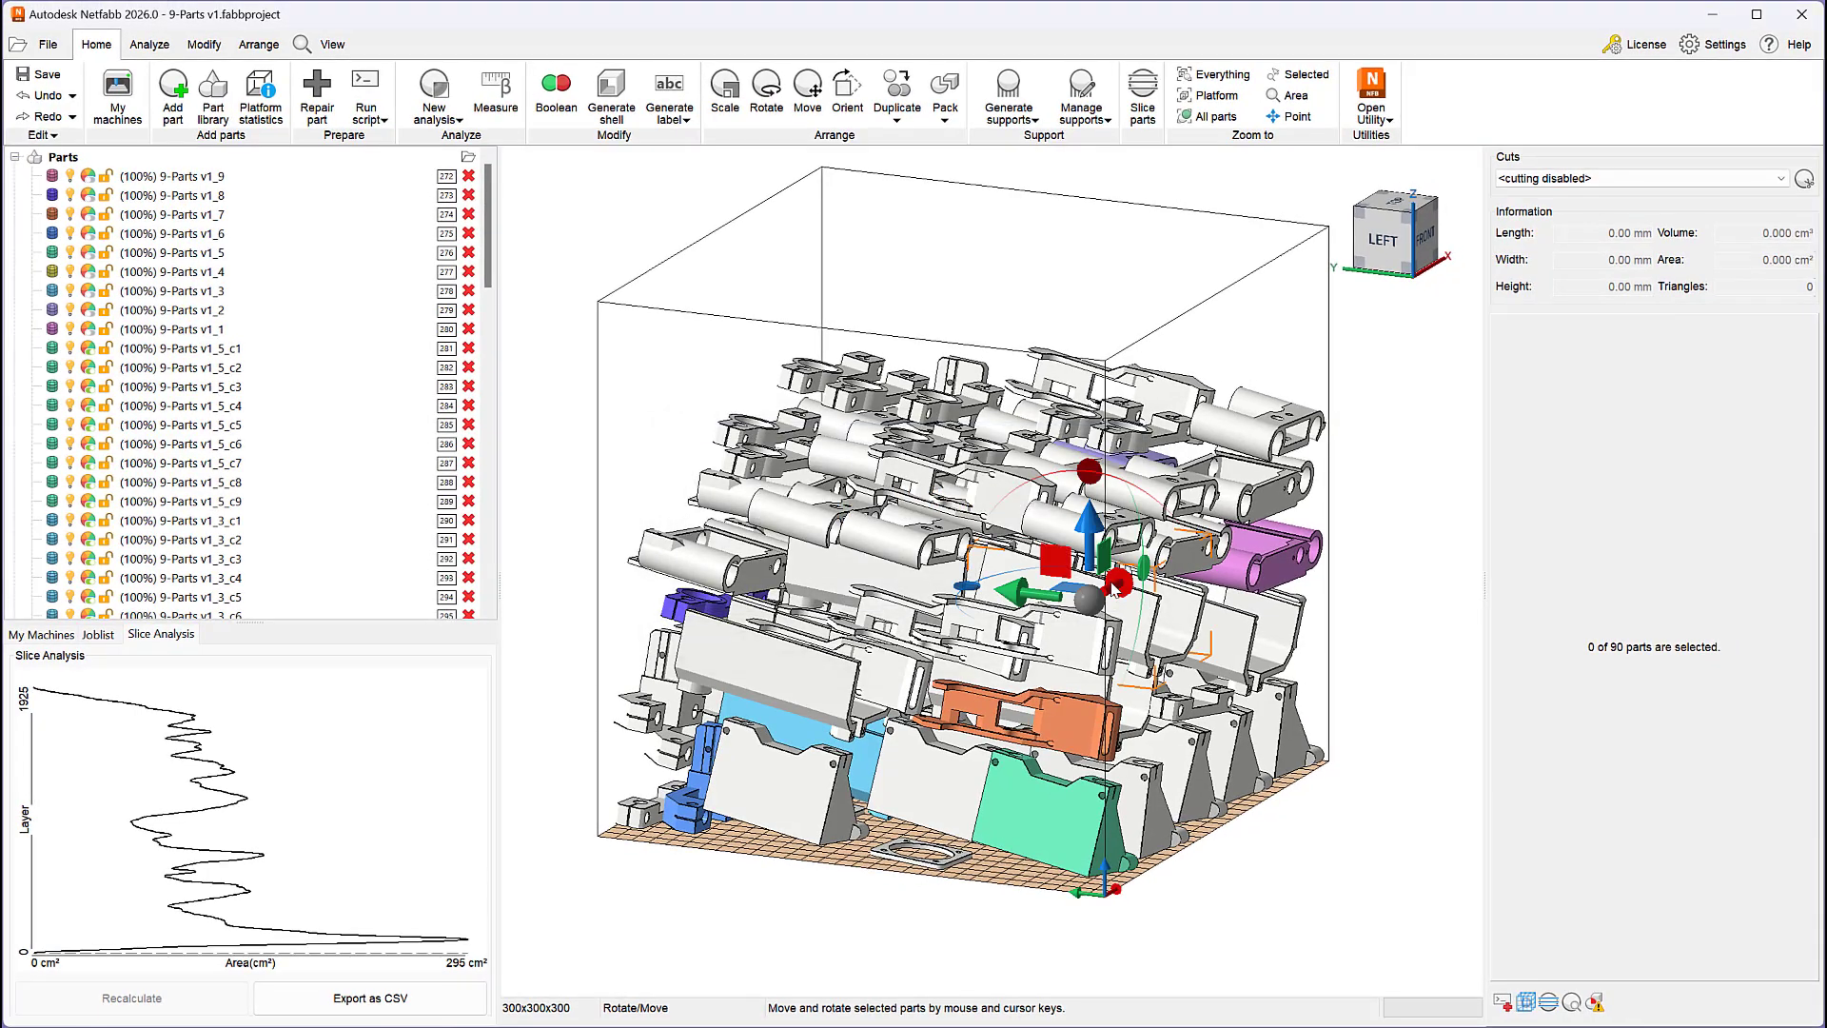
pyautogui.click(1114, 588)
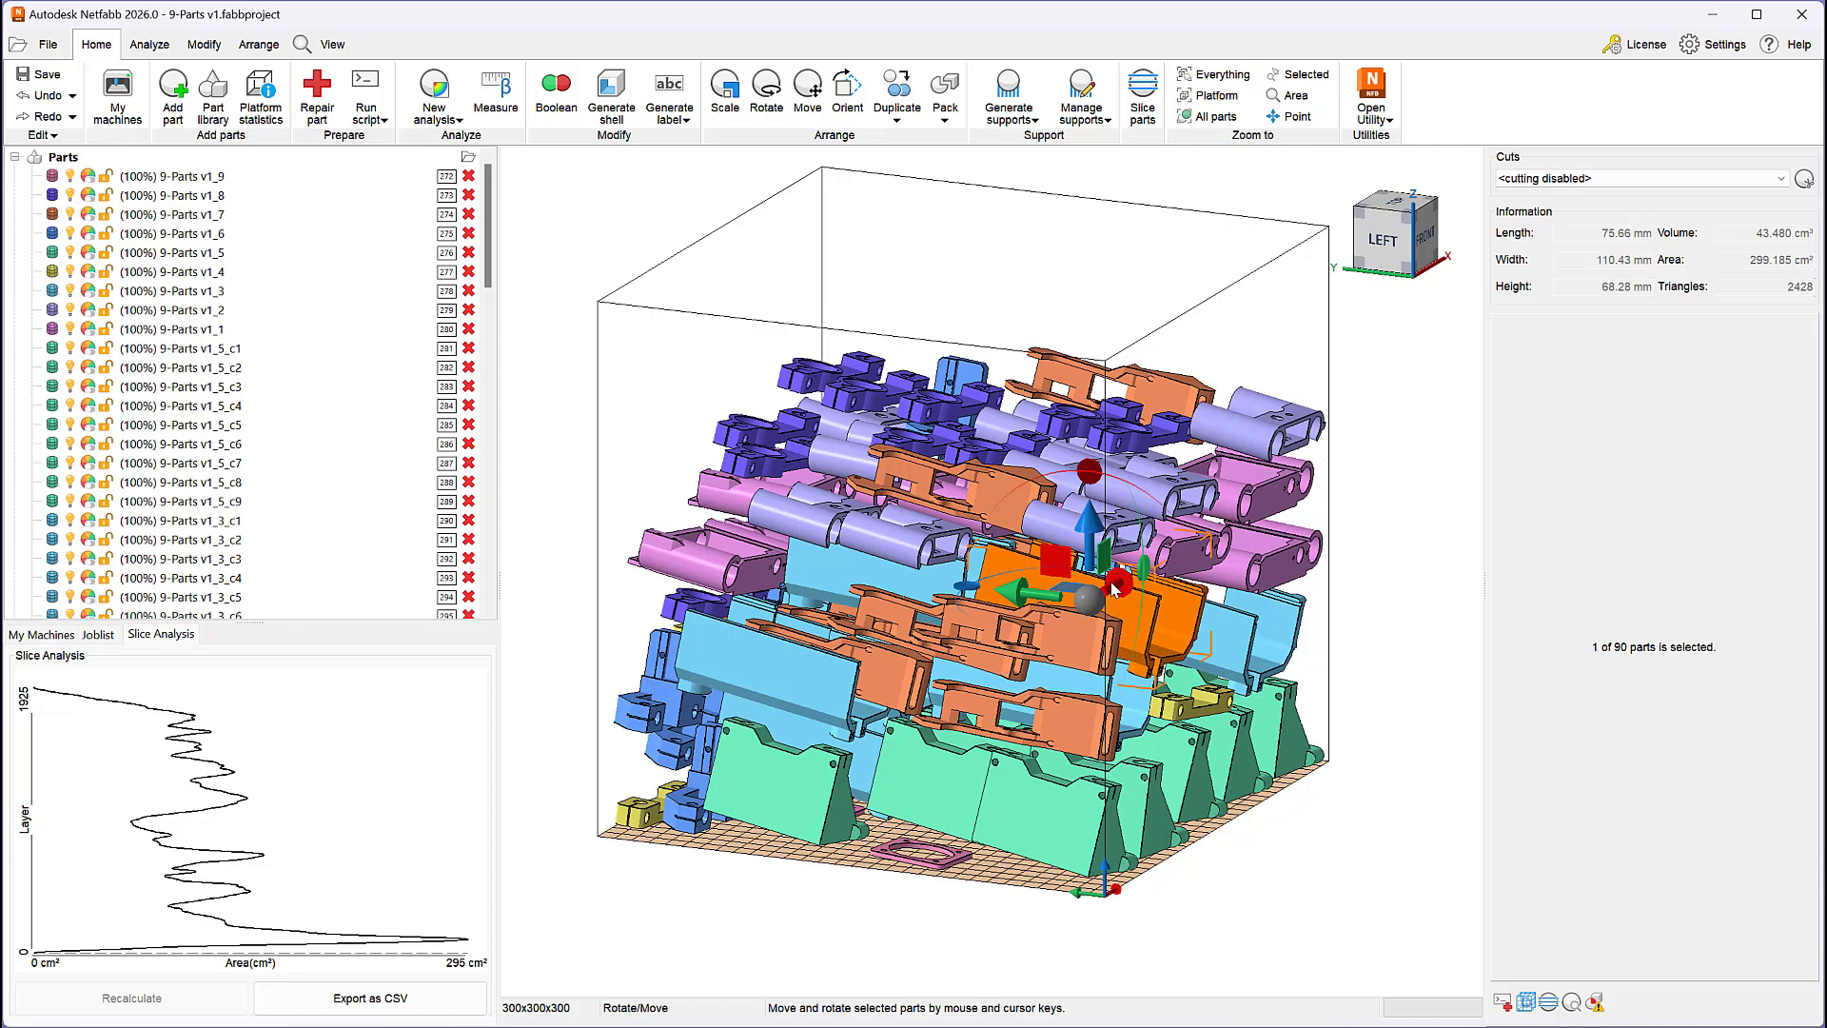
pyautogui.hotkey('ctrl', 'a')
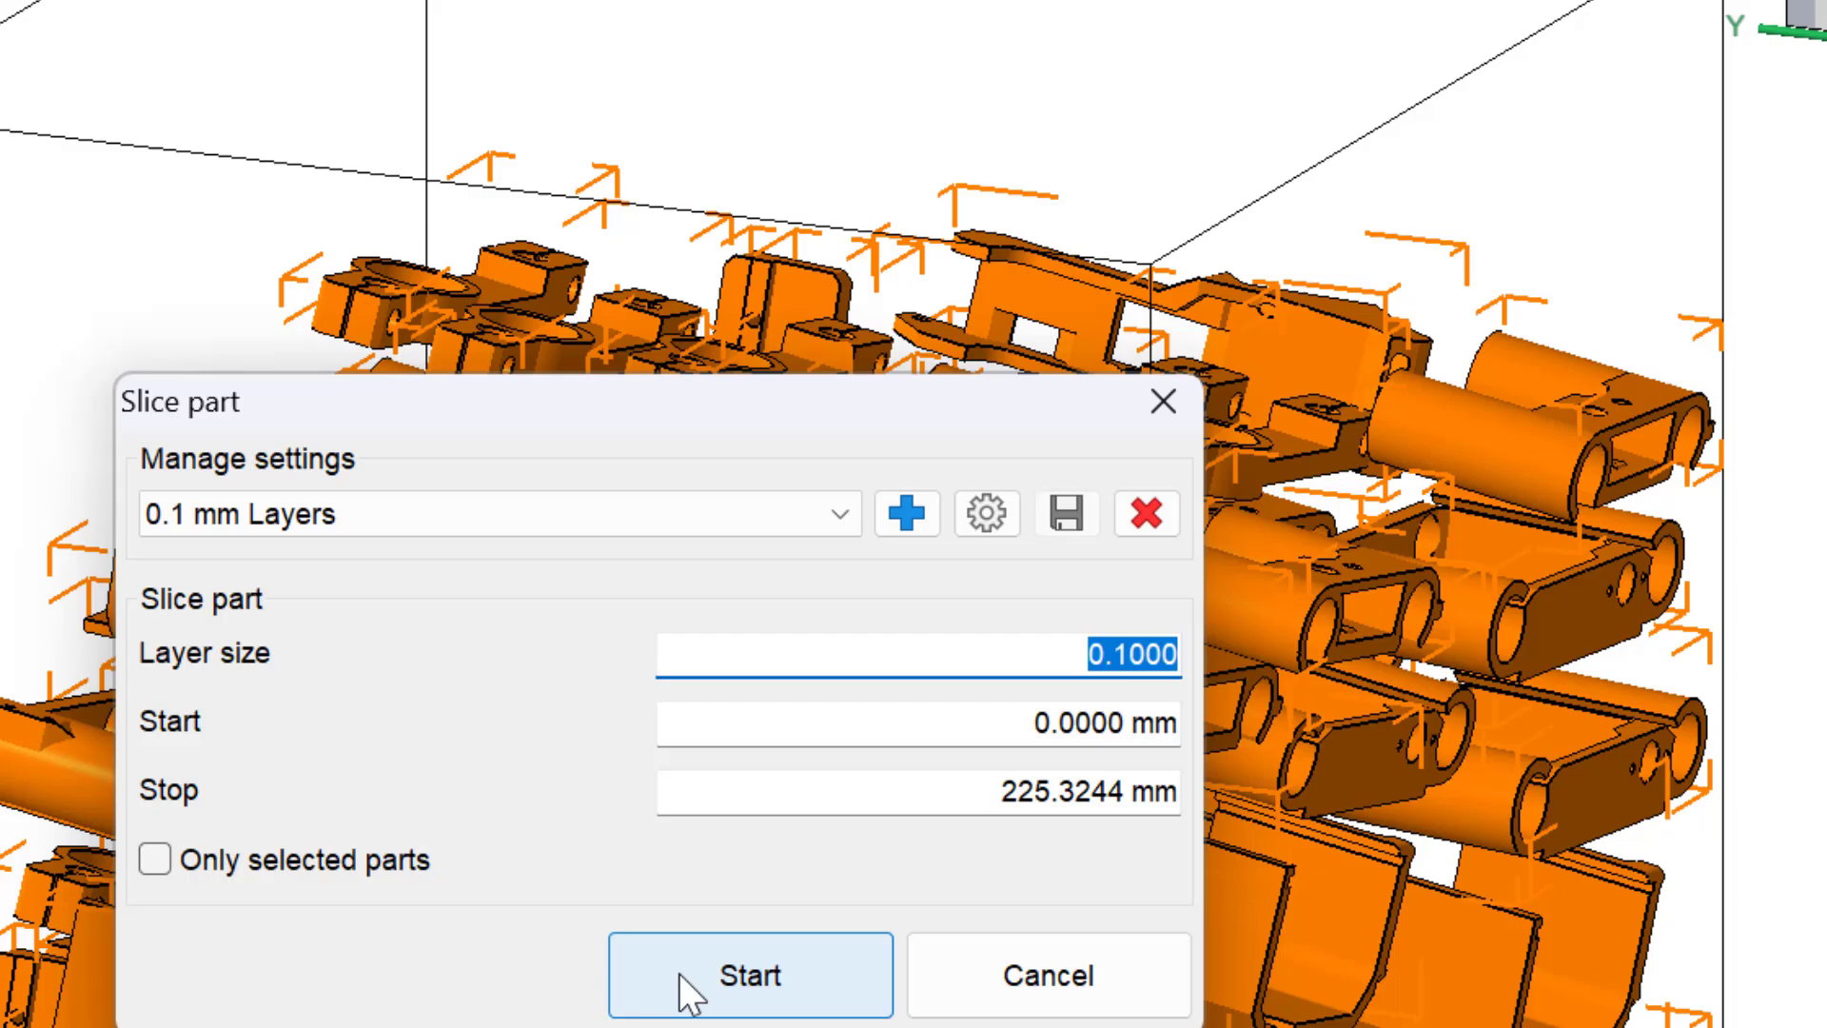
pyautogui.click(185, 1027)
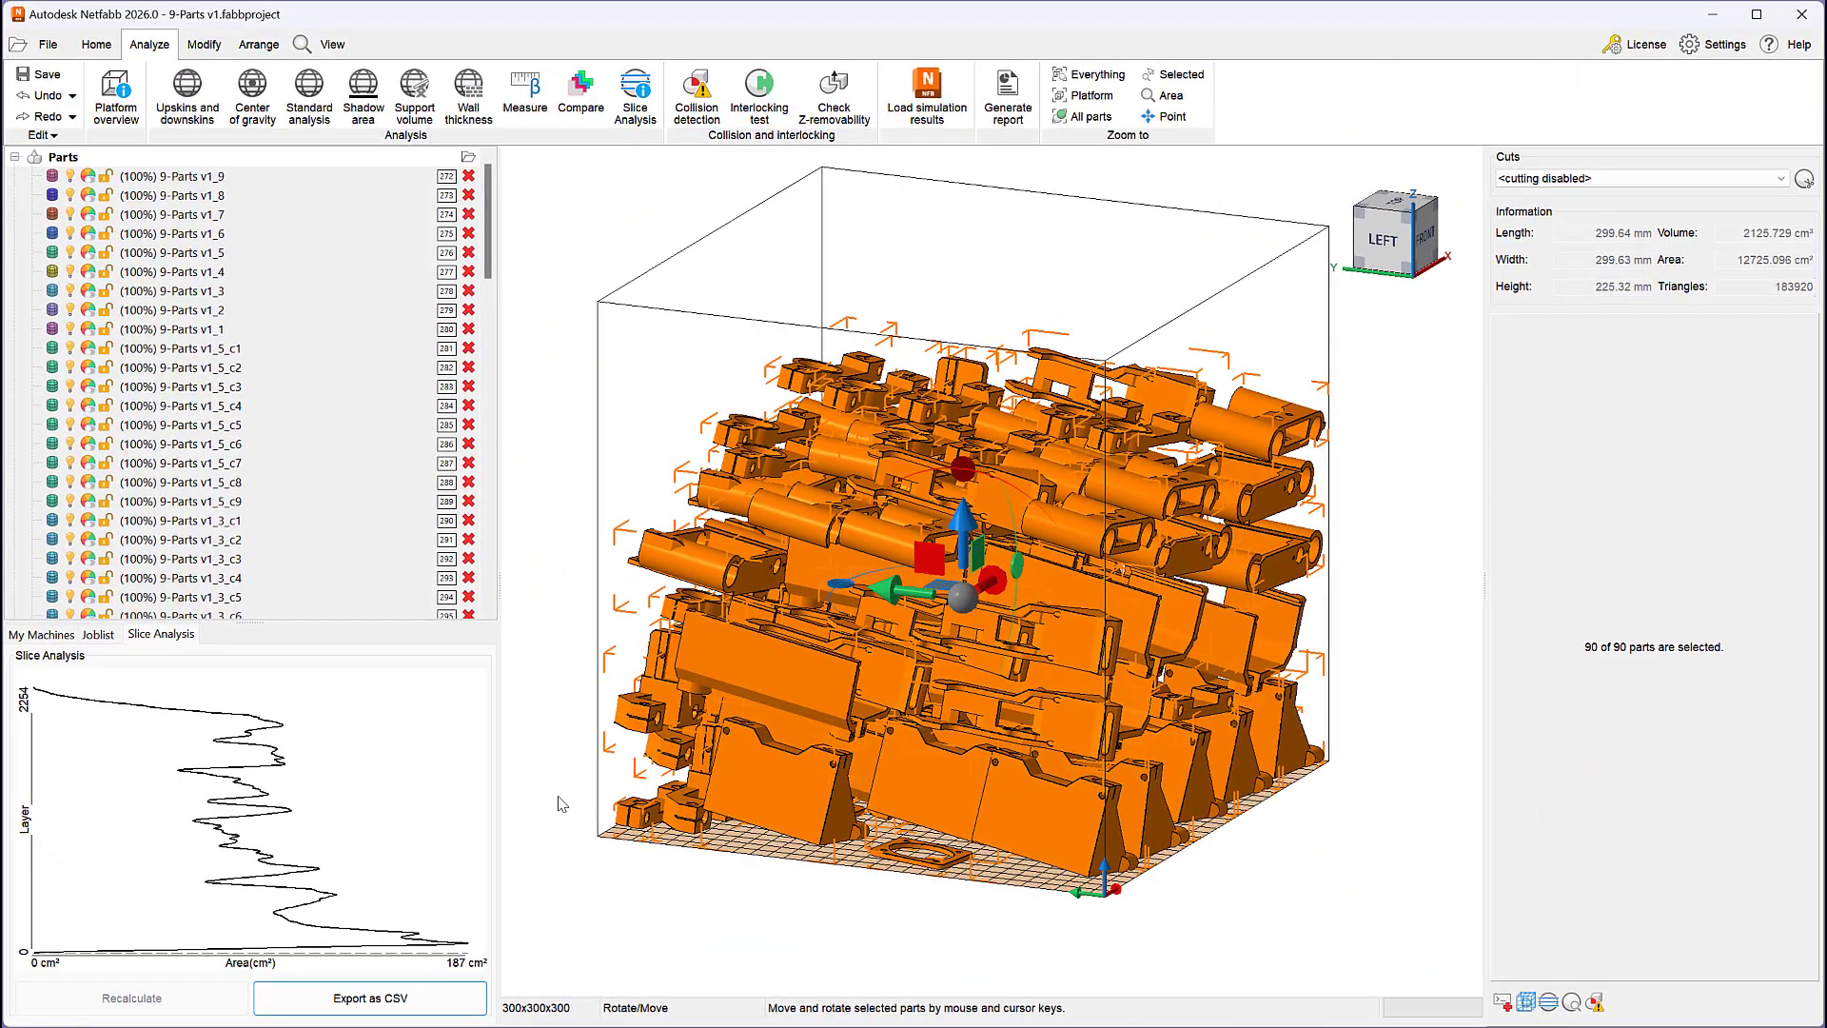
# - Deselect the parts and view the packed platform from the left, then tilted from above
pyautogui.click(728, 743)
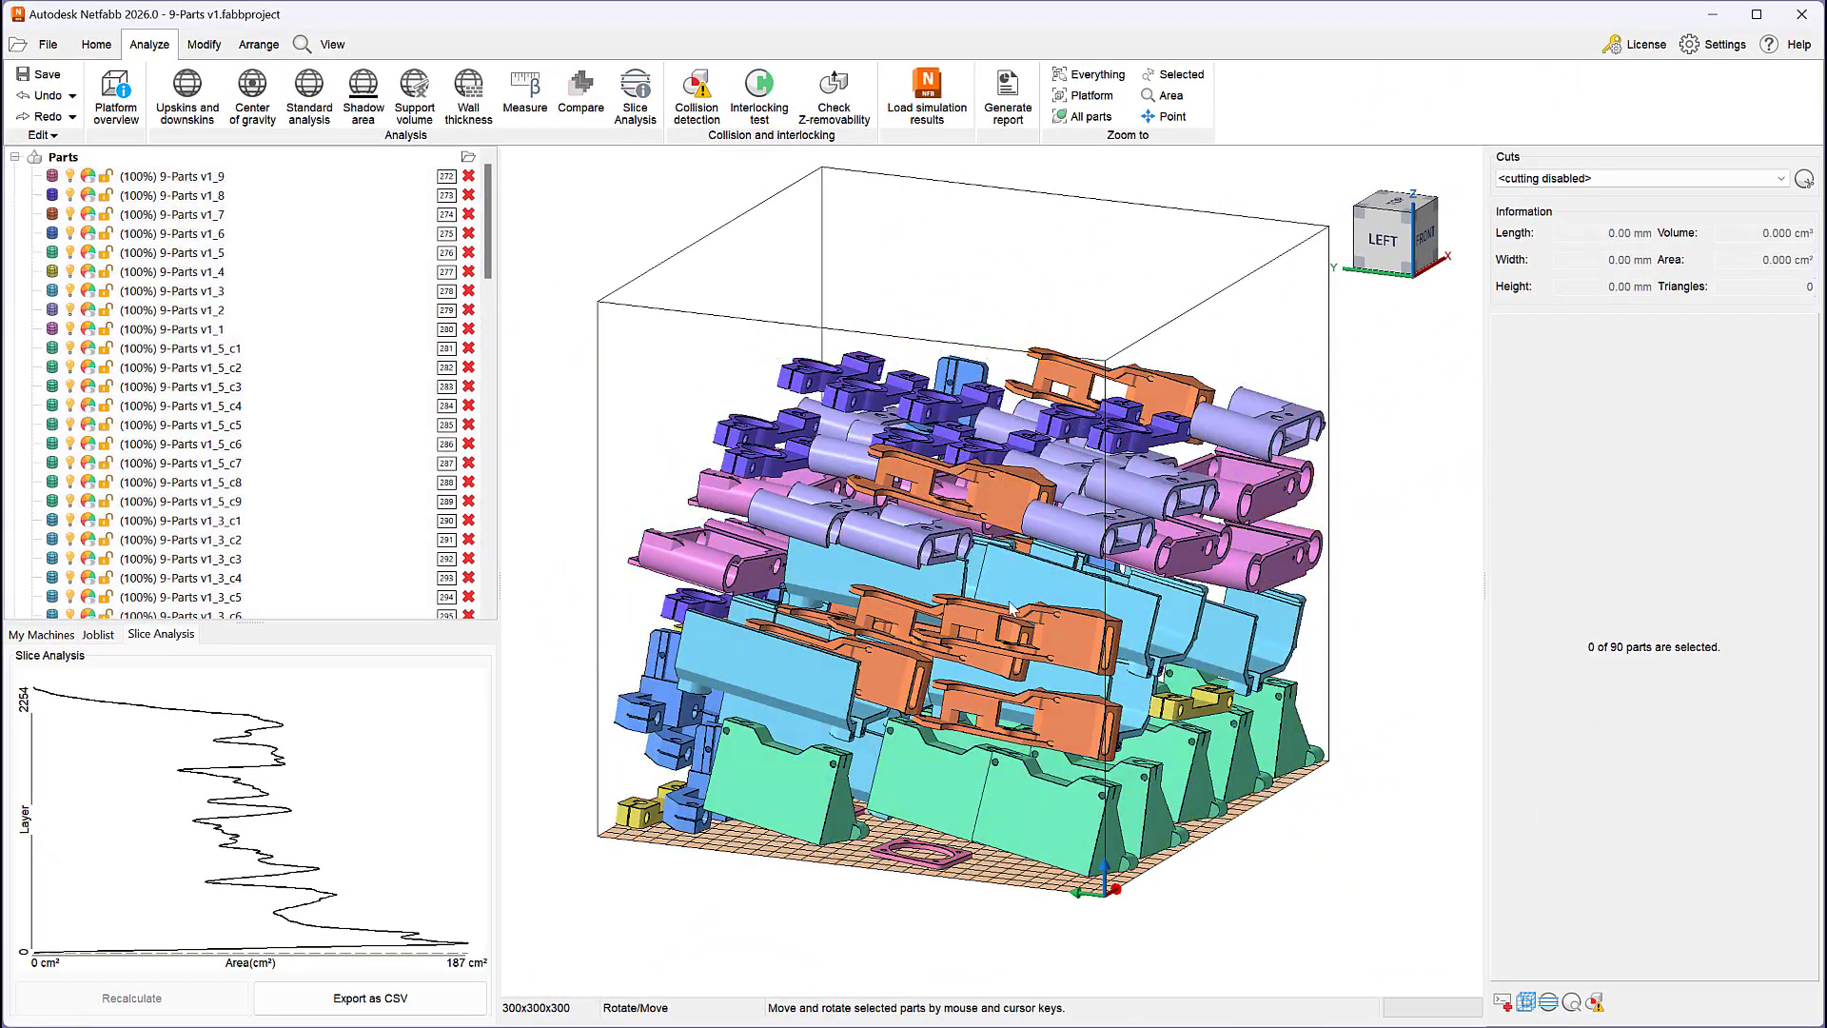
pyautogui.click(1380, 239)
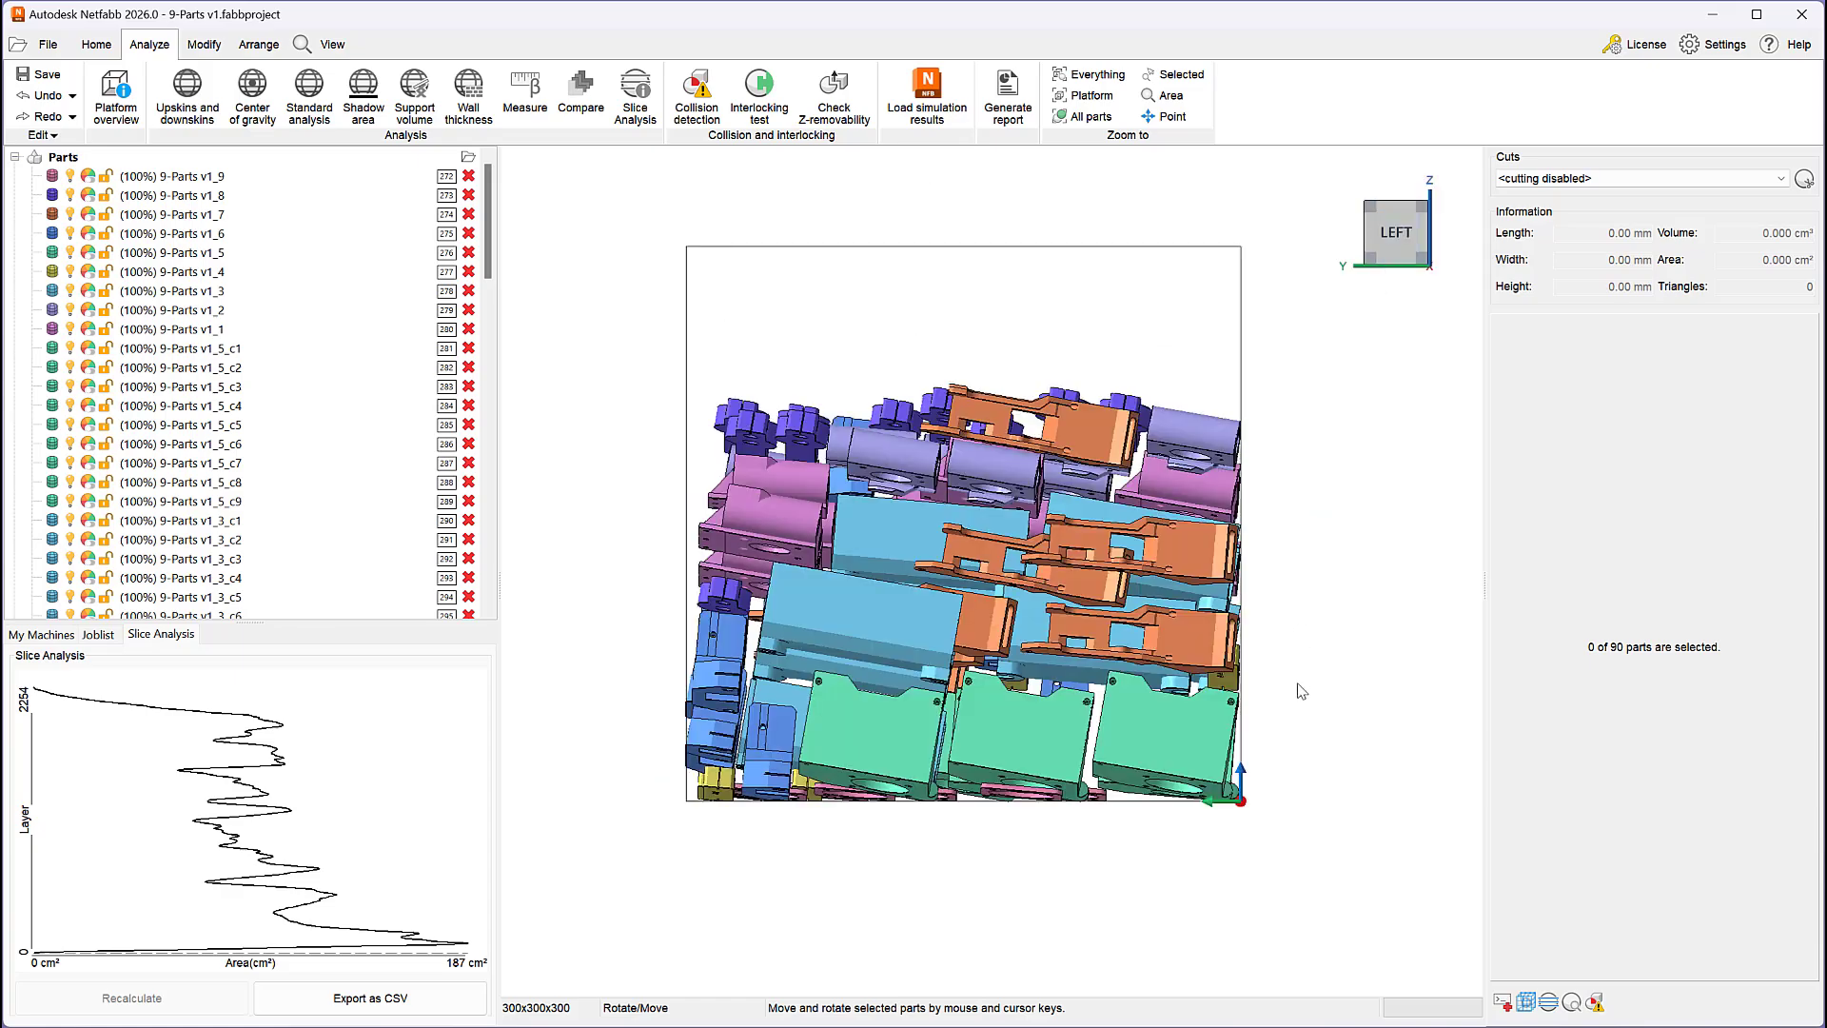
pyautogui.moveTo(1302, 691); pyautogui.dragTo(1148, 725, button='right')
pyautogui.click(97, 45)
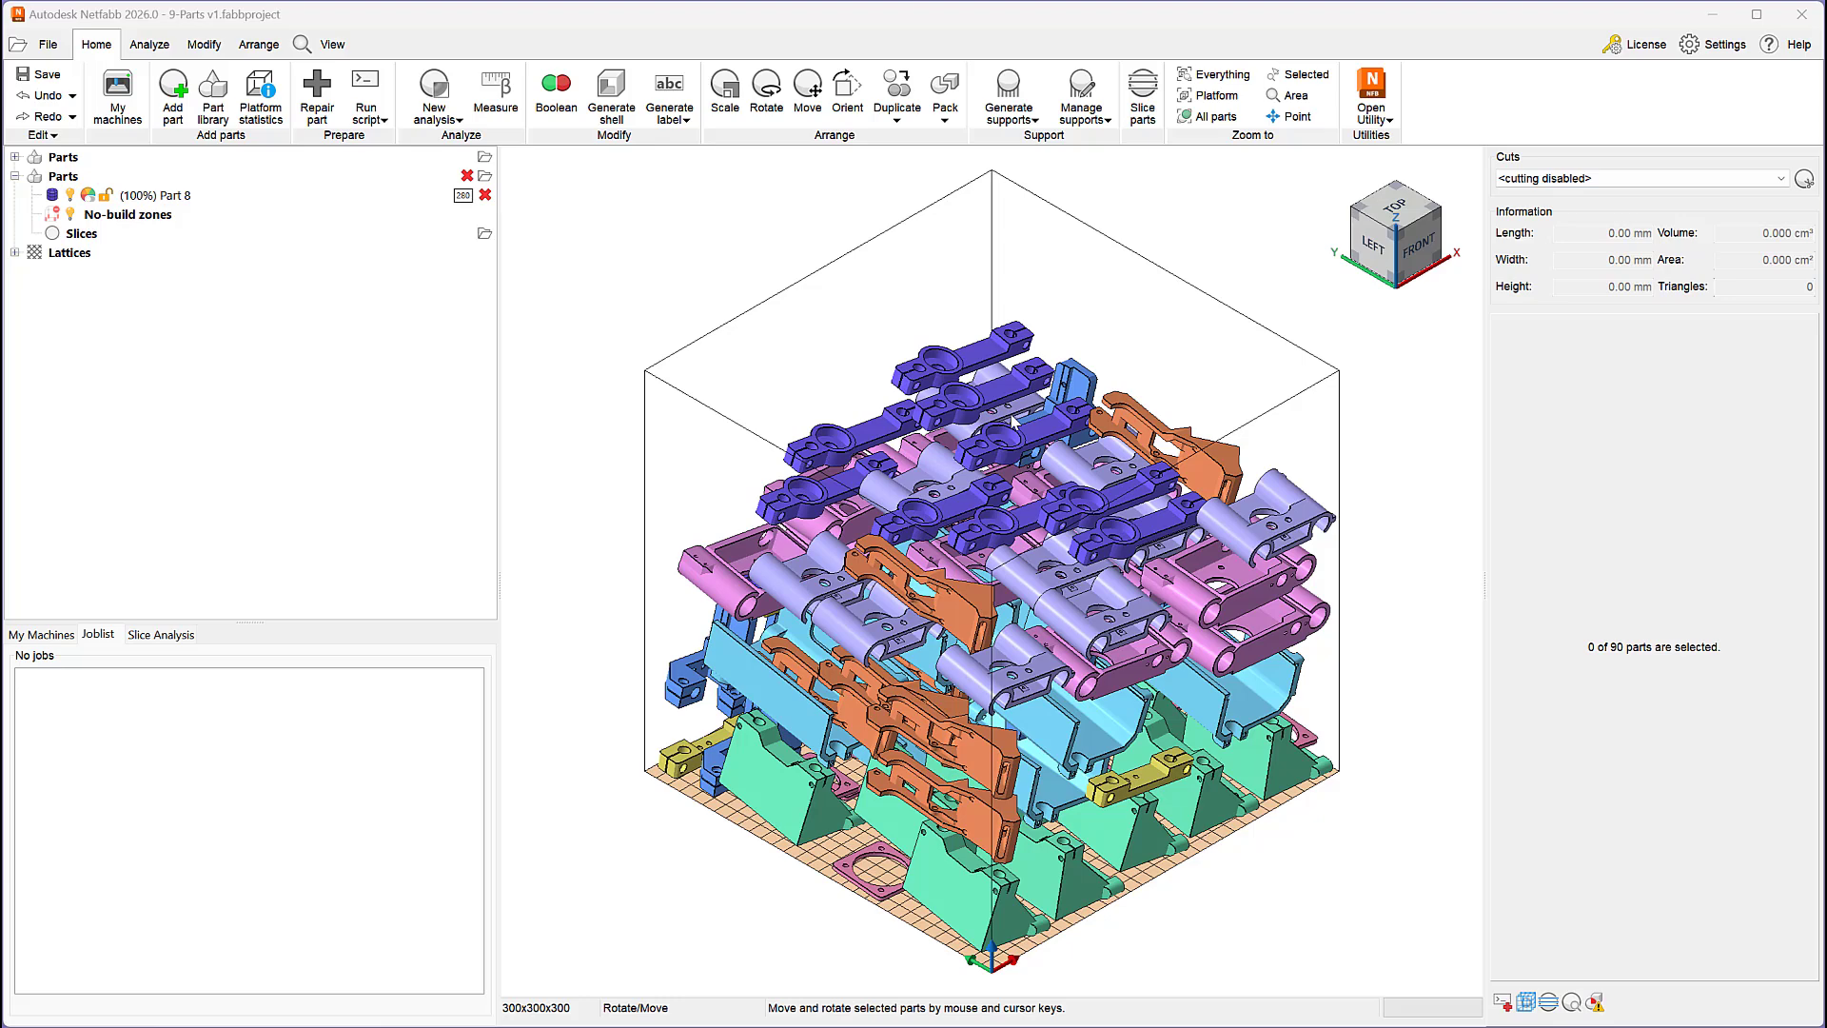
# - On the Part 8 platform, start 3D True Shape packing with advanced solver options and interlock avoidance toggled
pyautogui.click(57, 180)
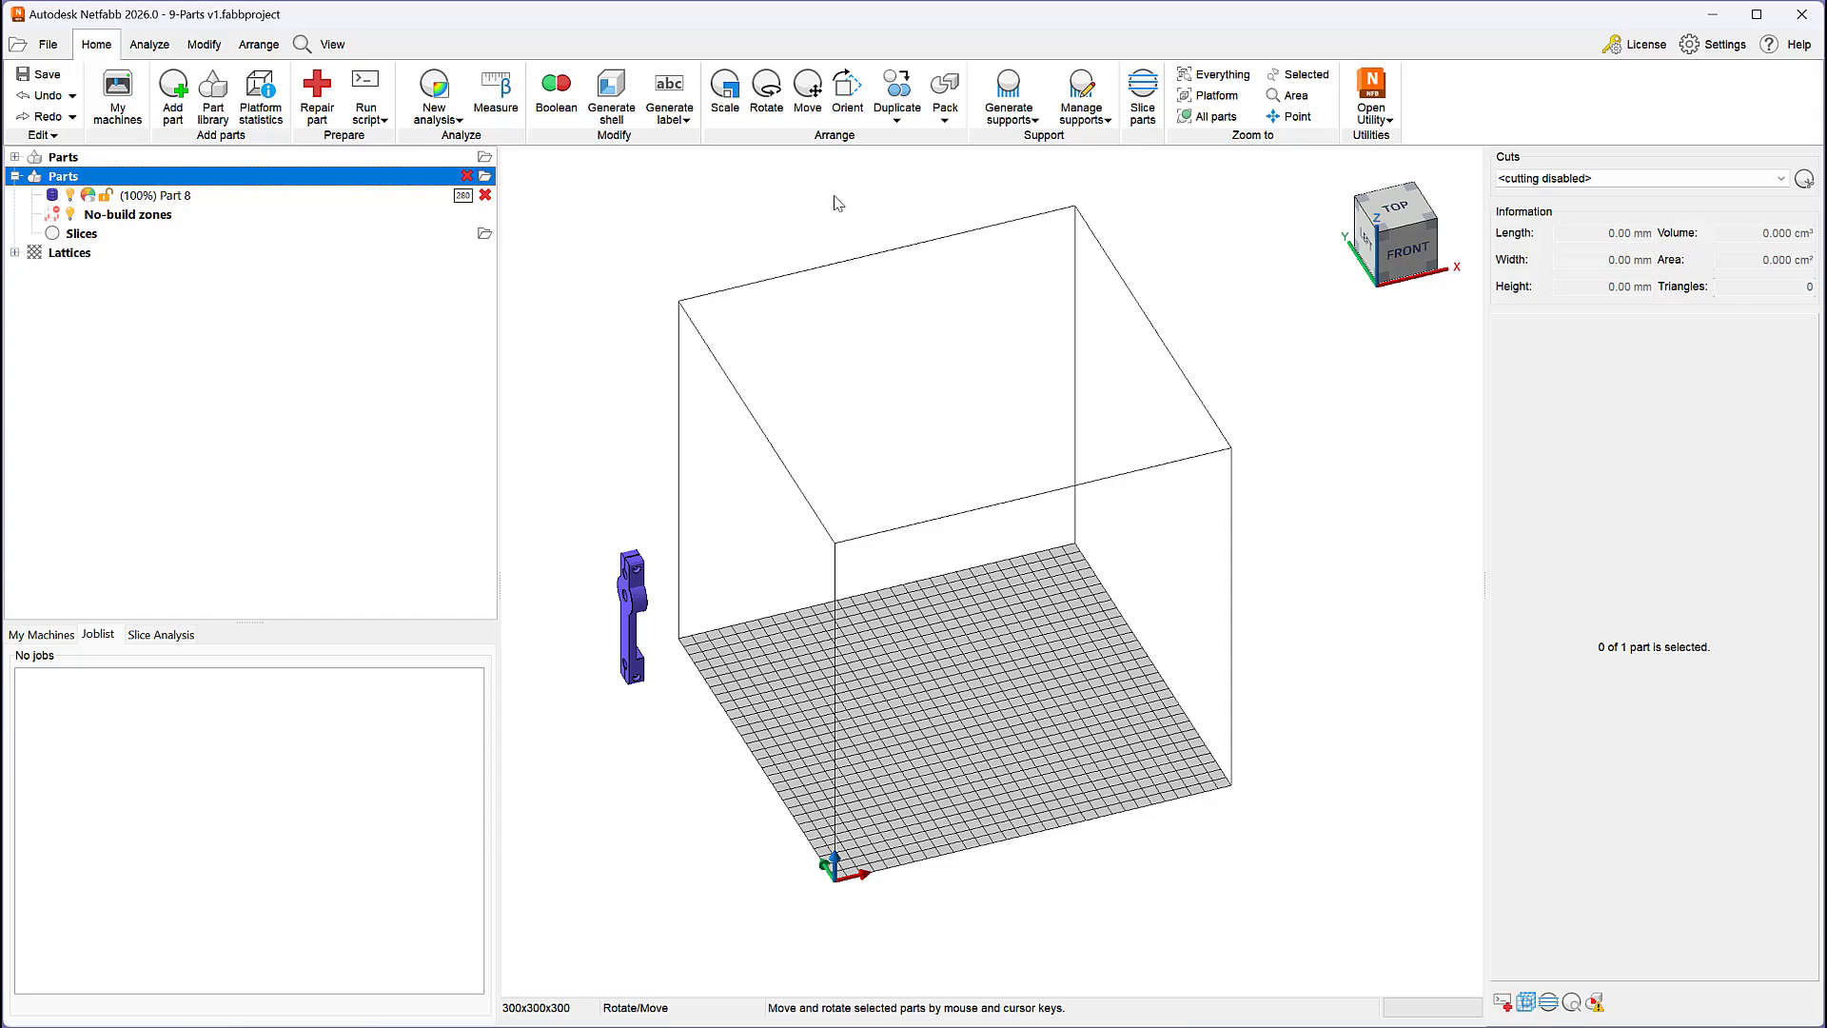
pyautogui.click(945, 112)
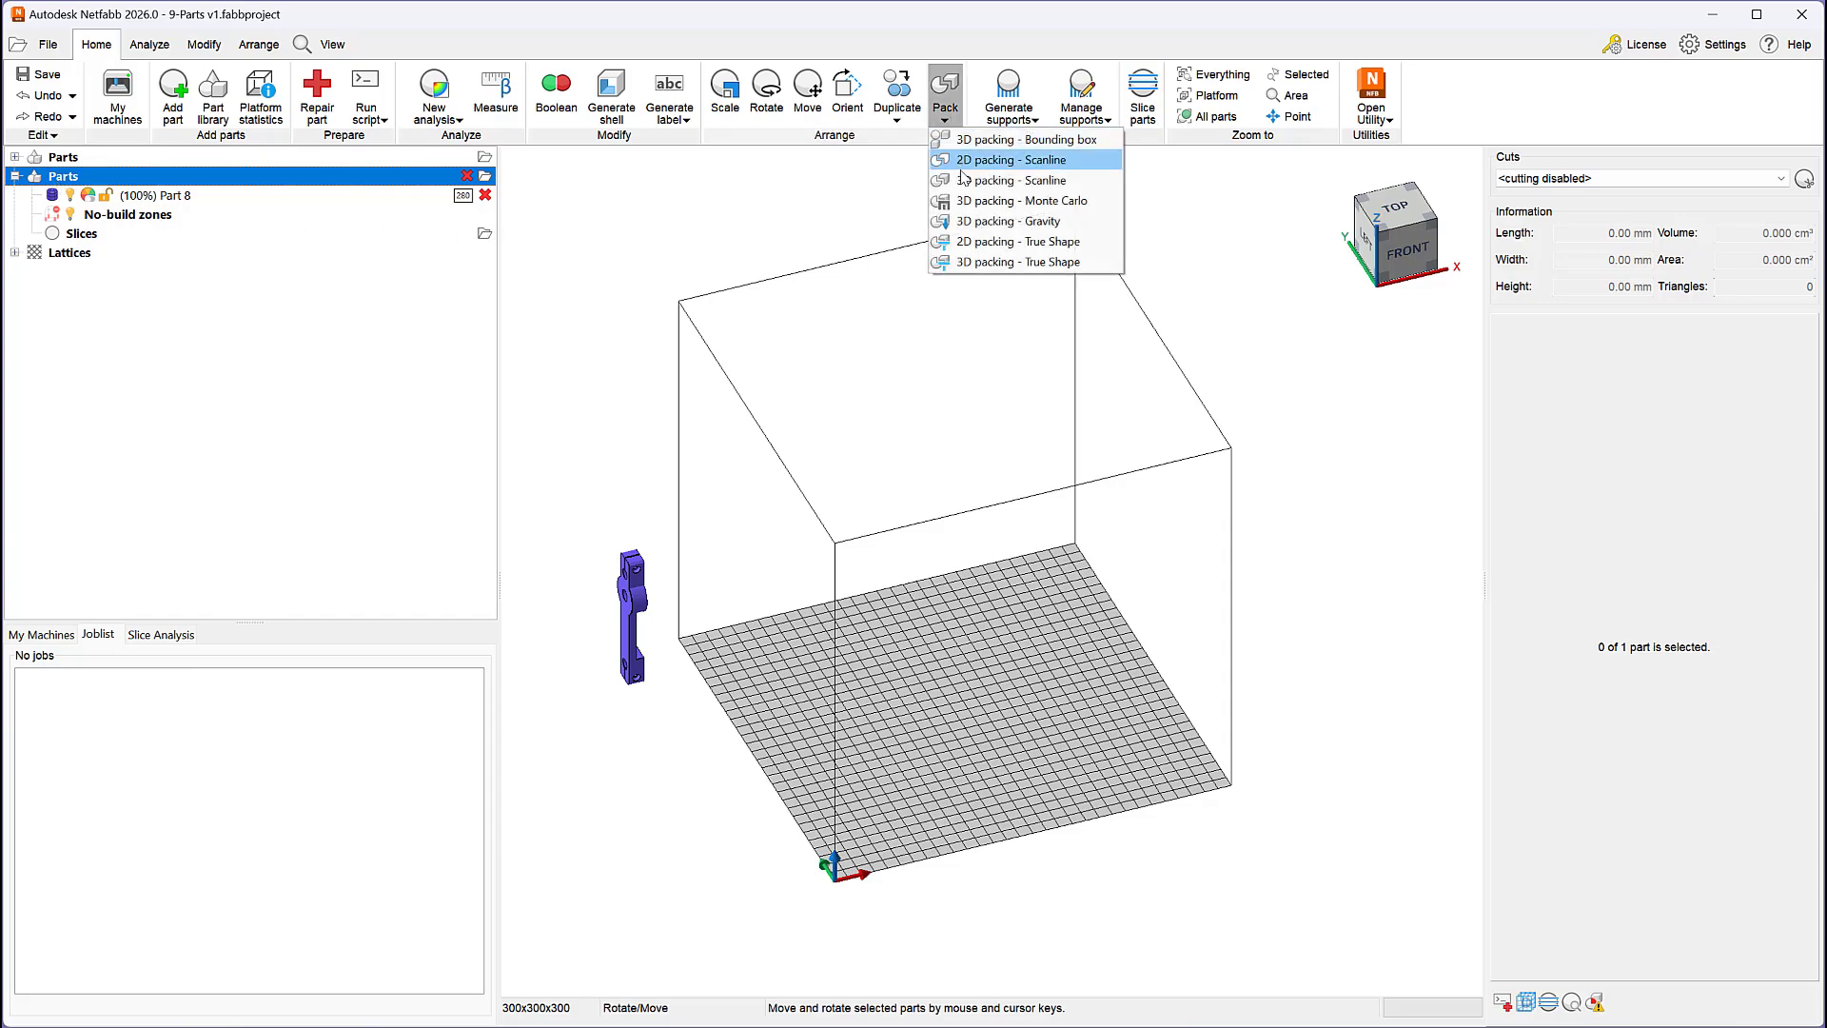
pyautogui.click(970, 263)
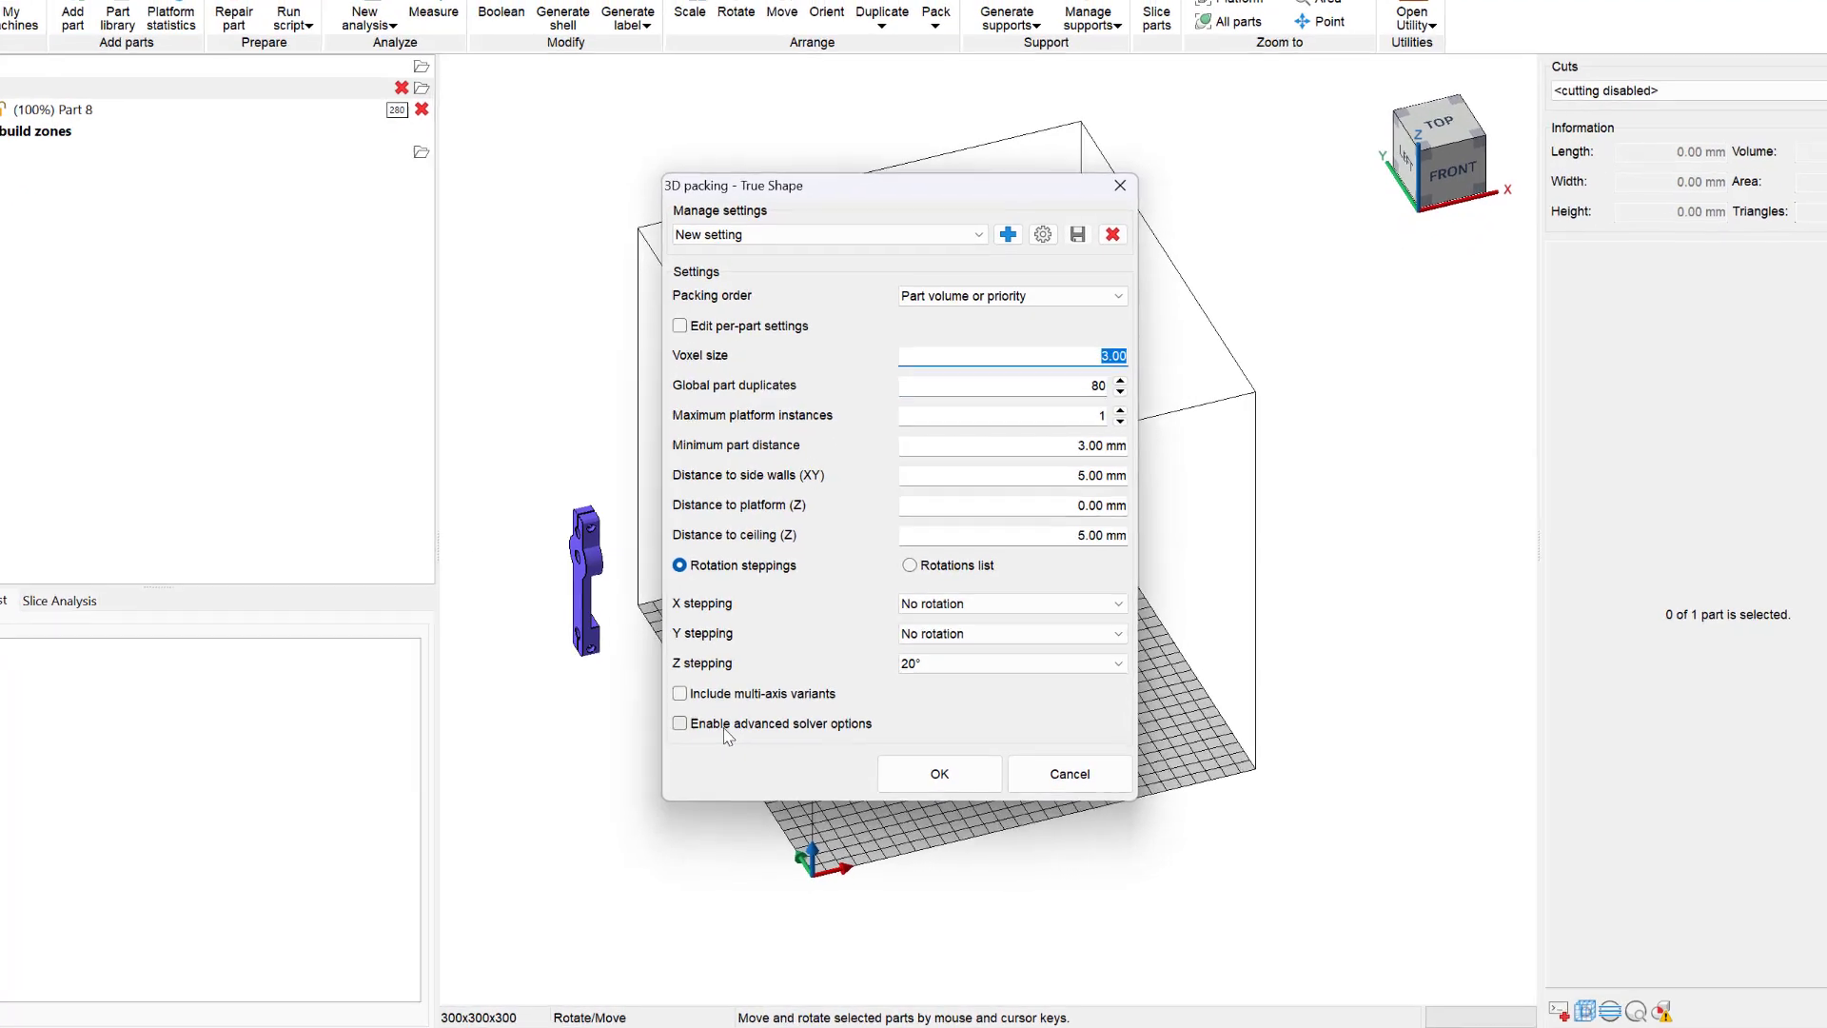
pyautogui.click(725, 729)
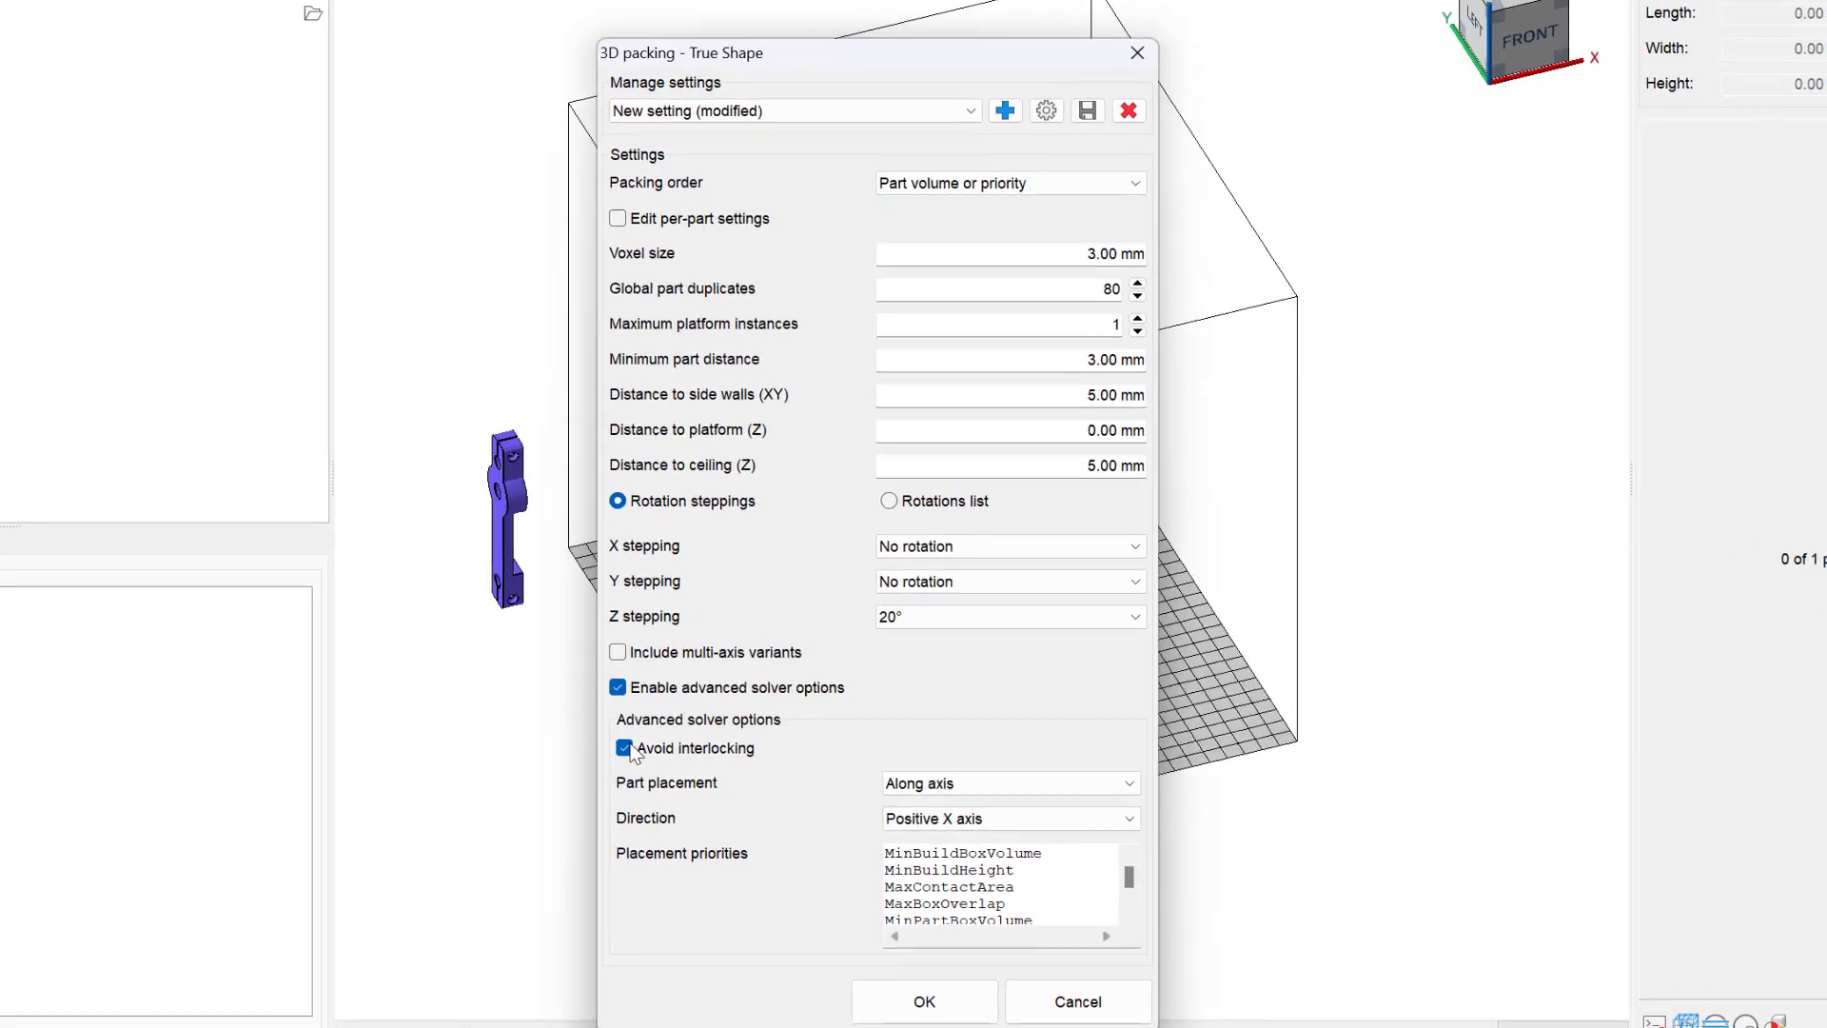
pyautogui.click(612, 745)
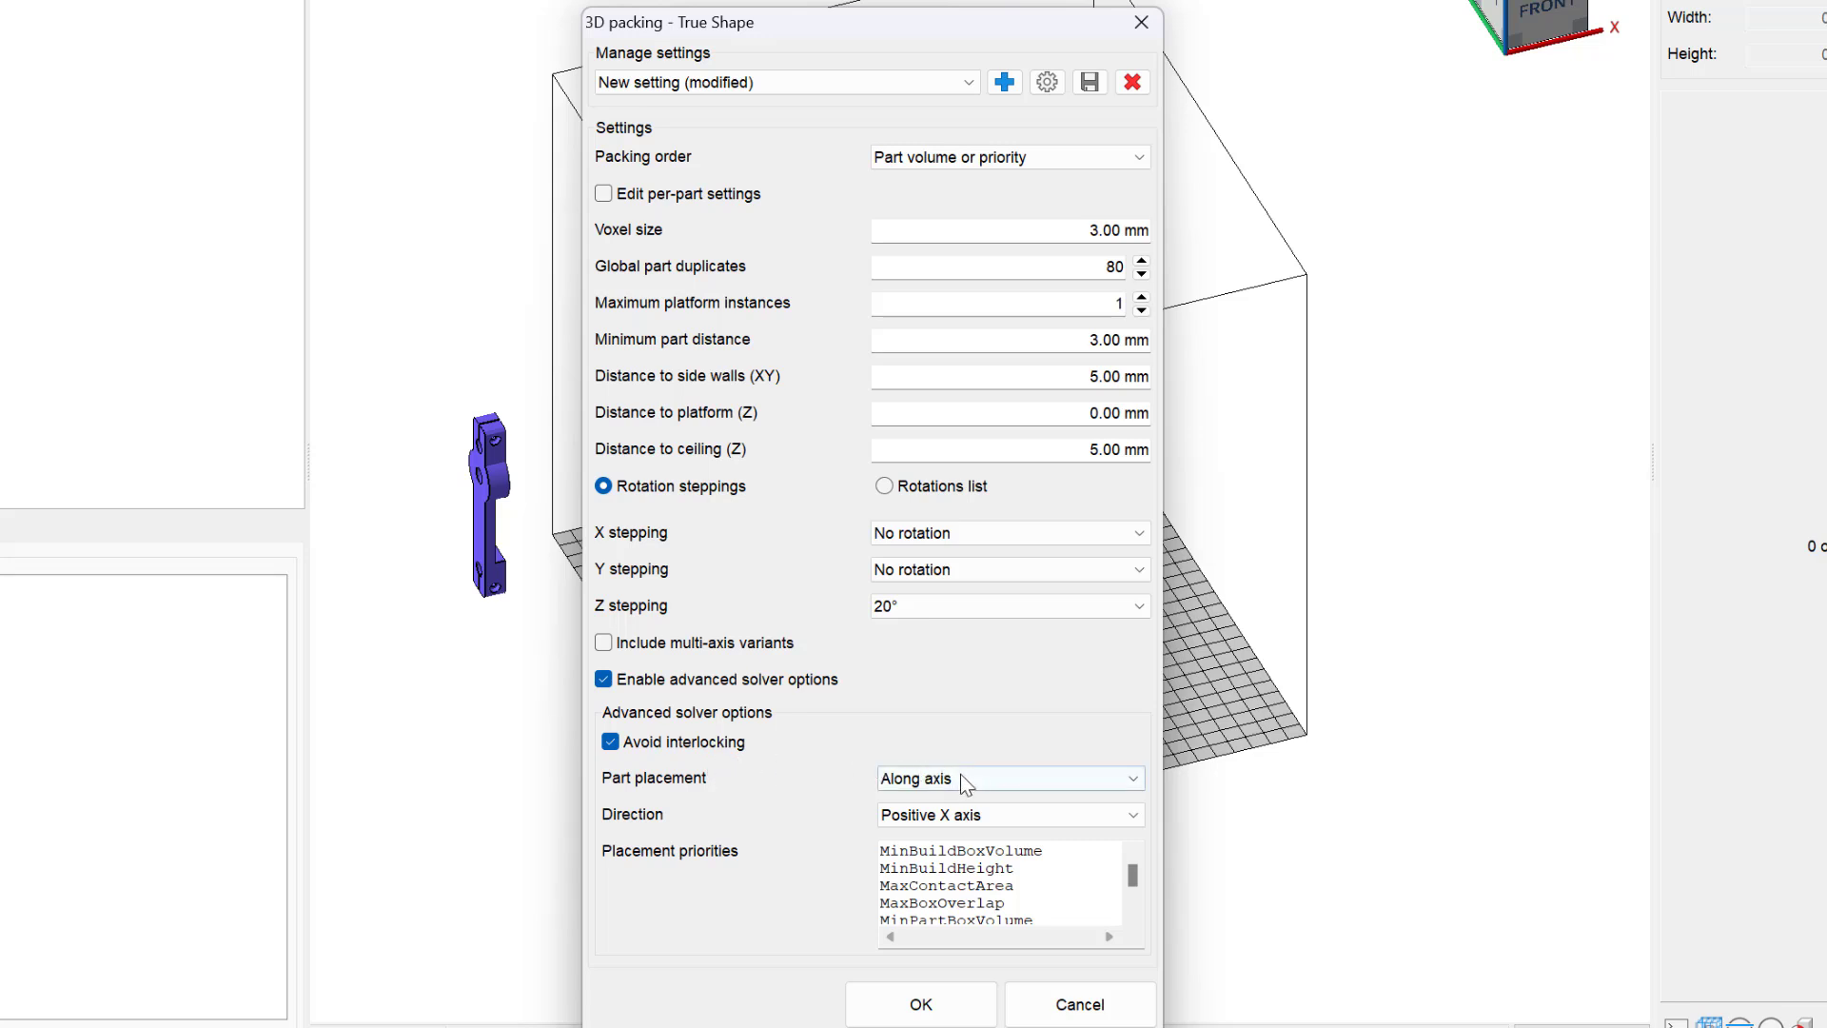
# - Set the Part placement option to Center bias
pyautogui.click(1032, 784)
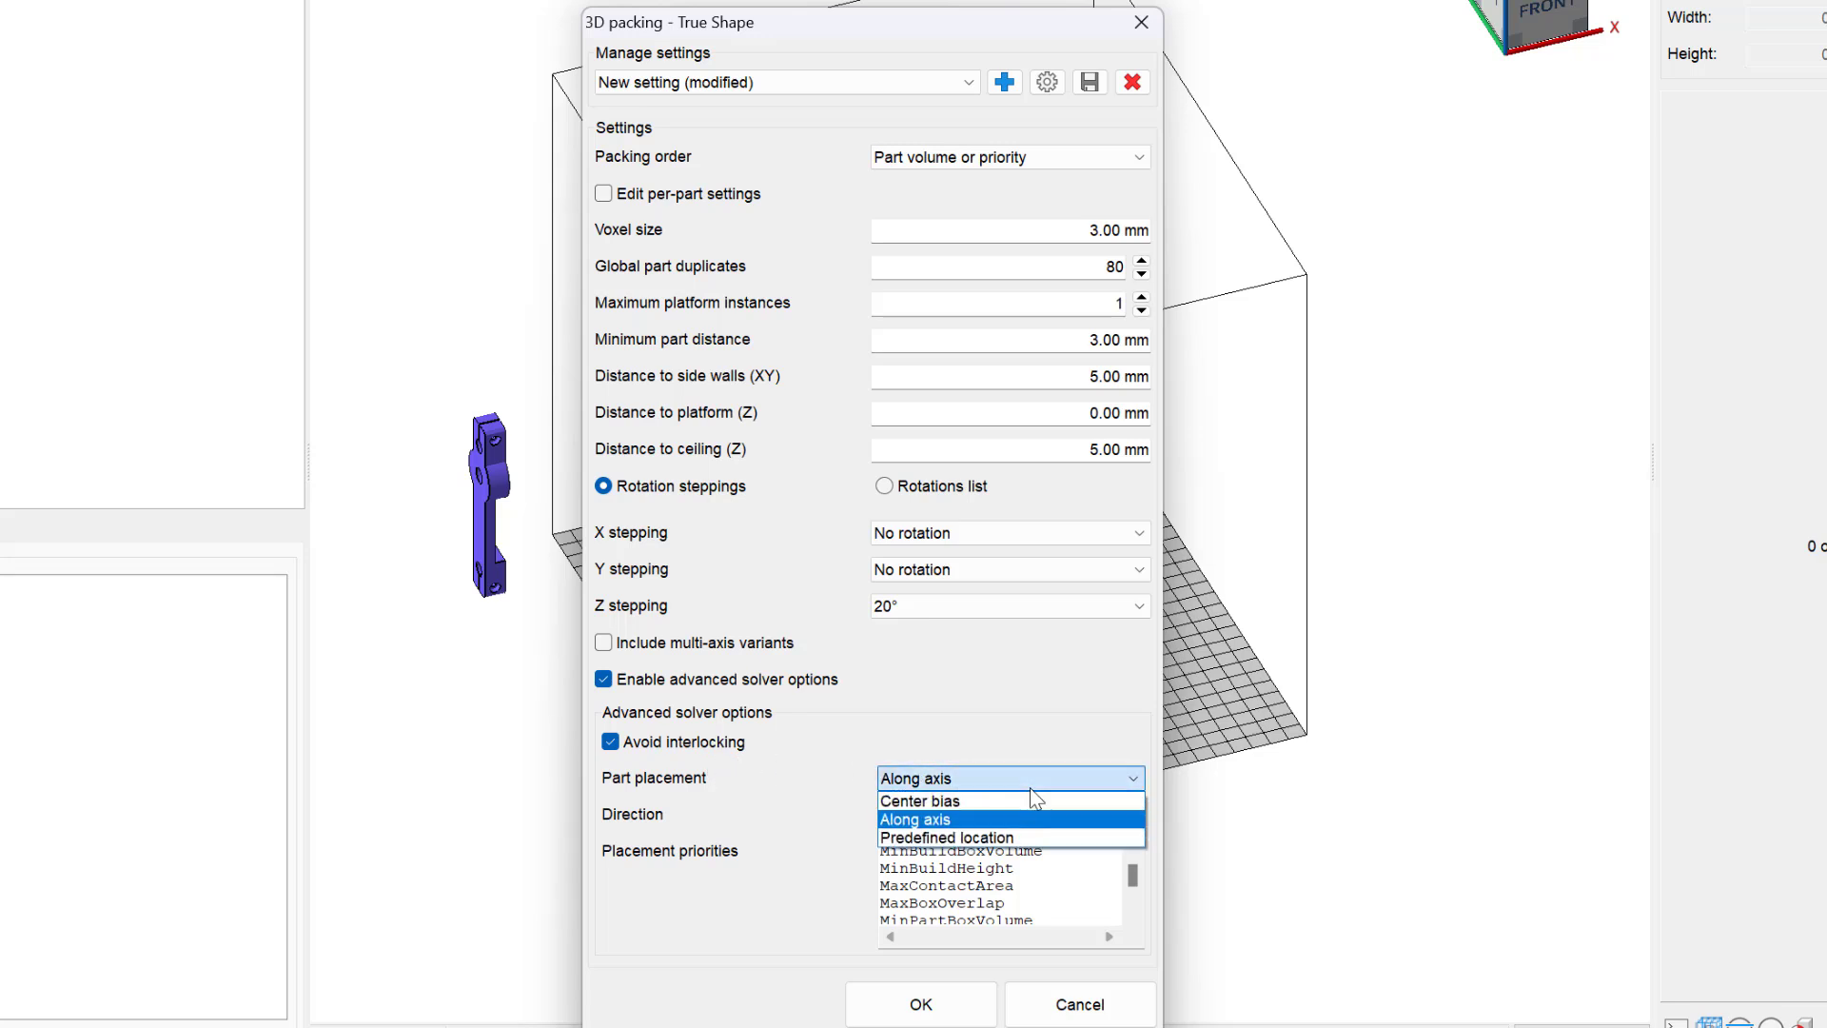
pyautogui.click(1020, 837)
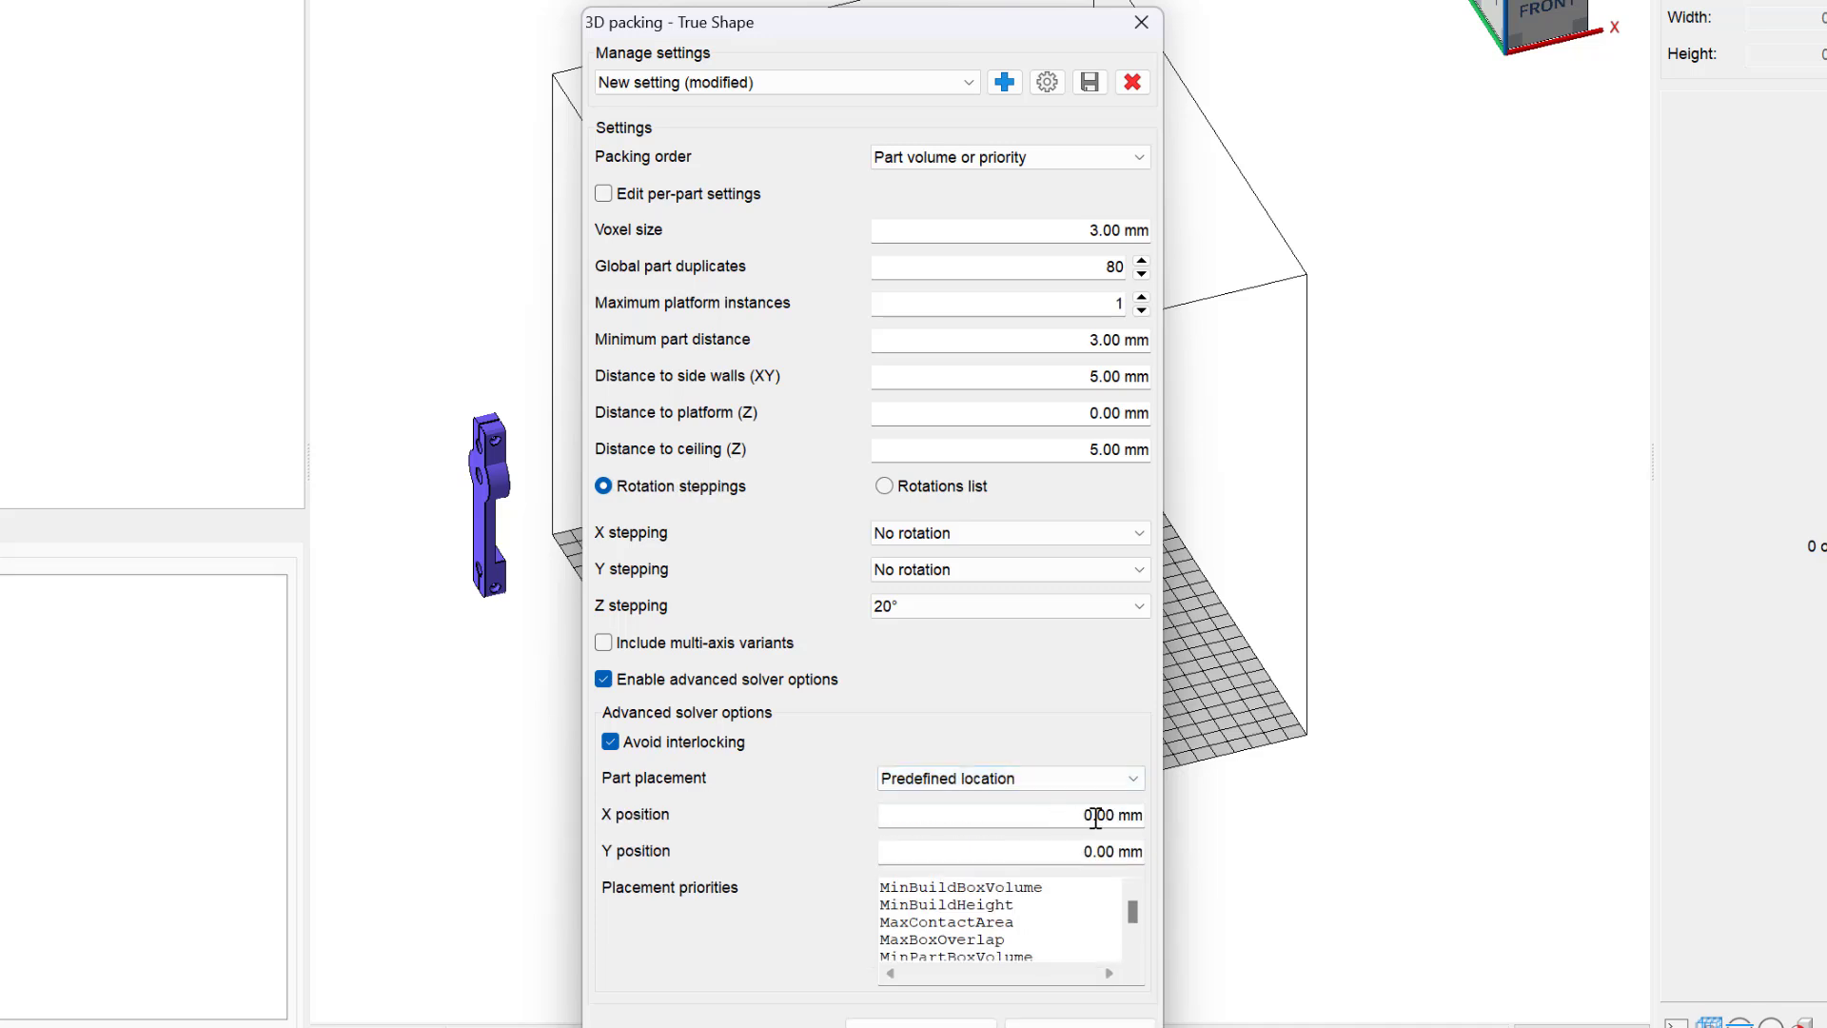
pyautogui.click(1131, 782)
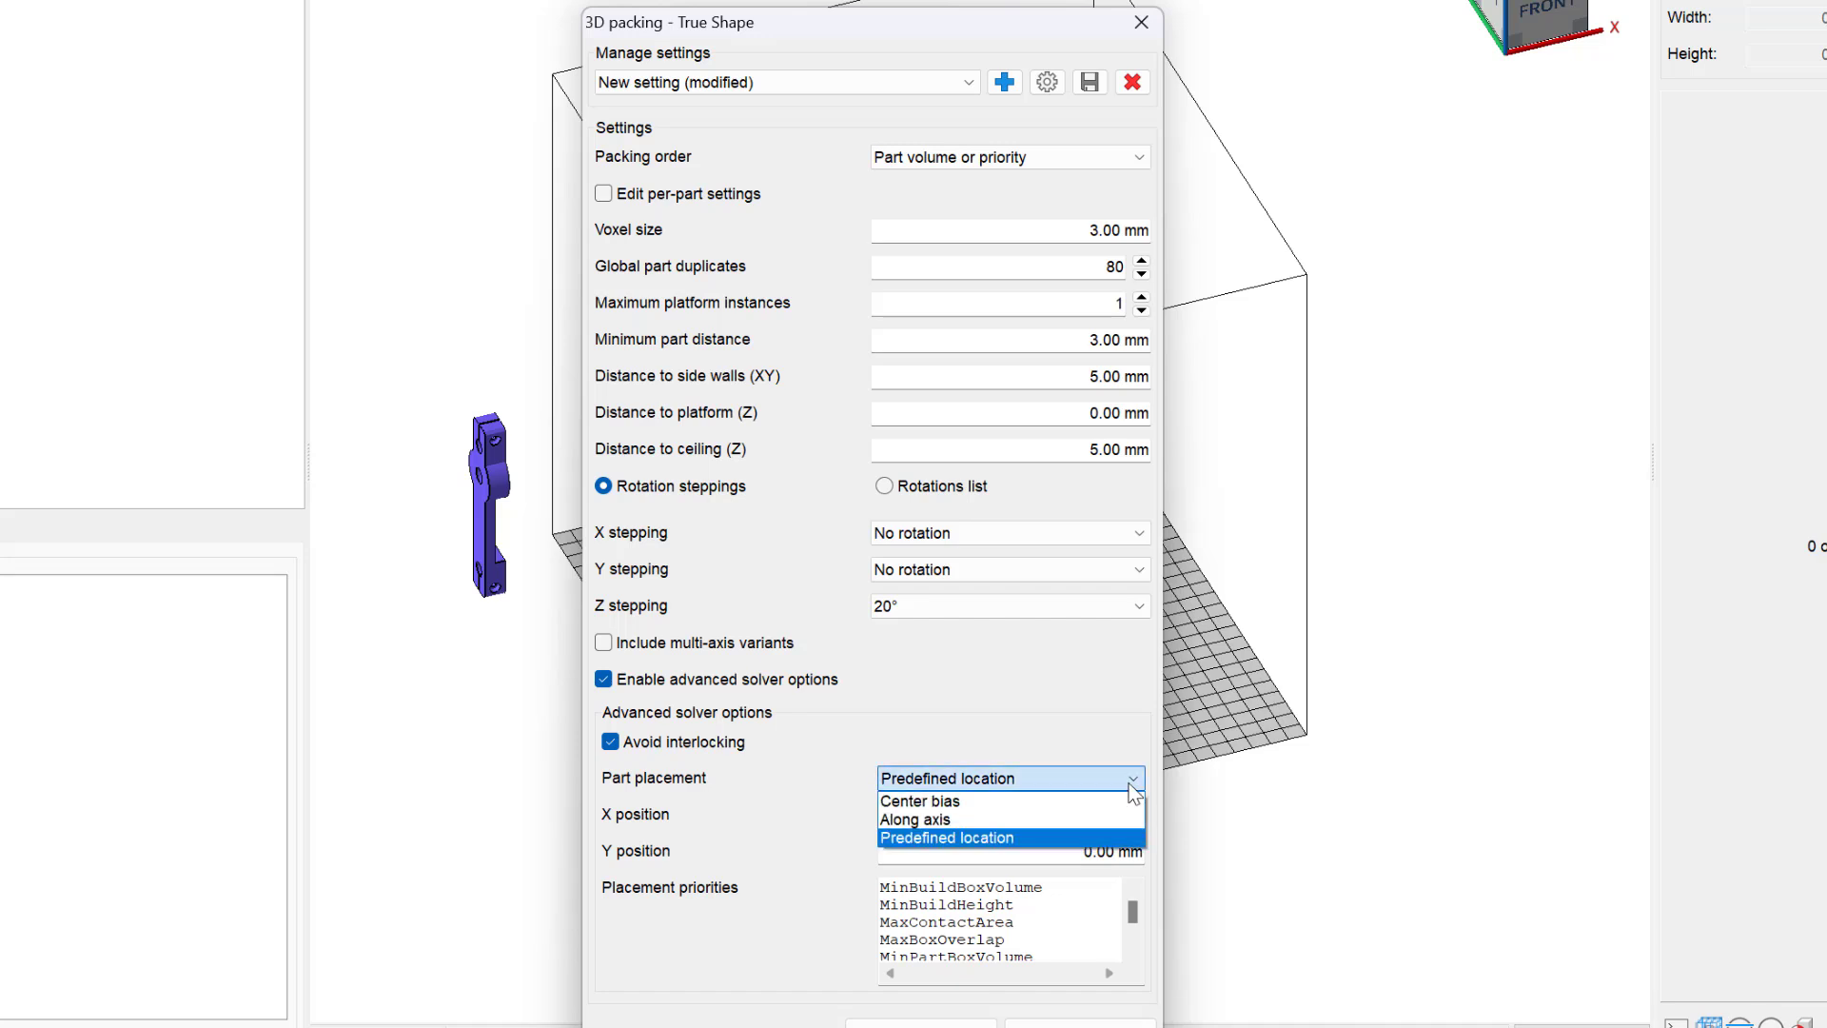
pyautogui.click(1116, 820)
pyautogui.click(1114, 816)
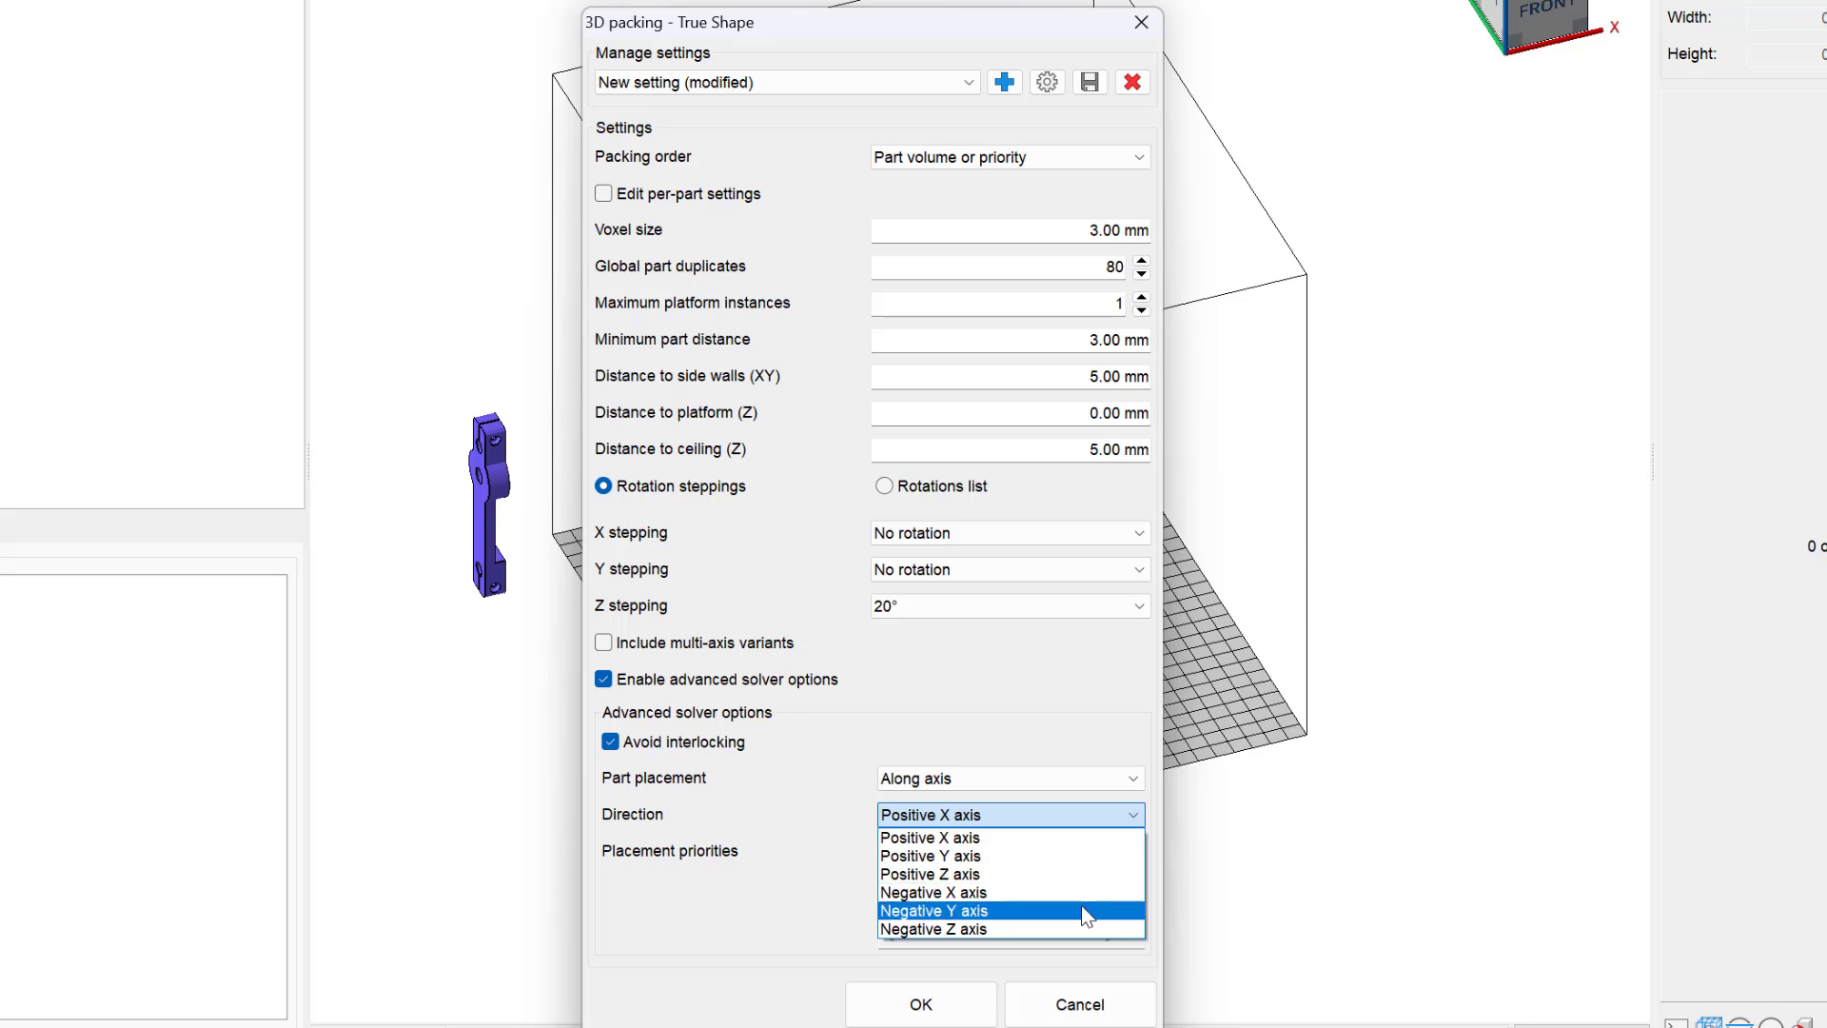
pyautogui.click(1094, 790)
pyautogui.click(1093, 780)
pyautogui.click(1081, 811)
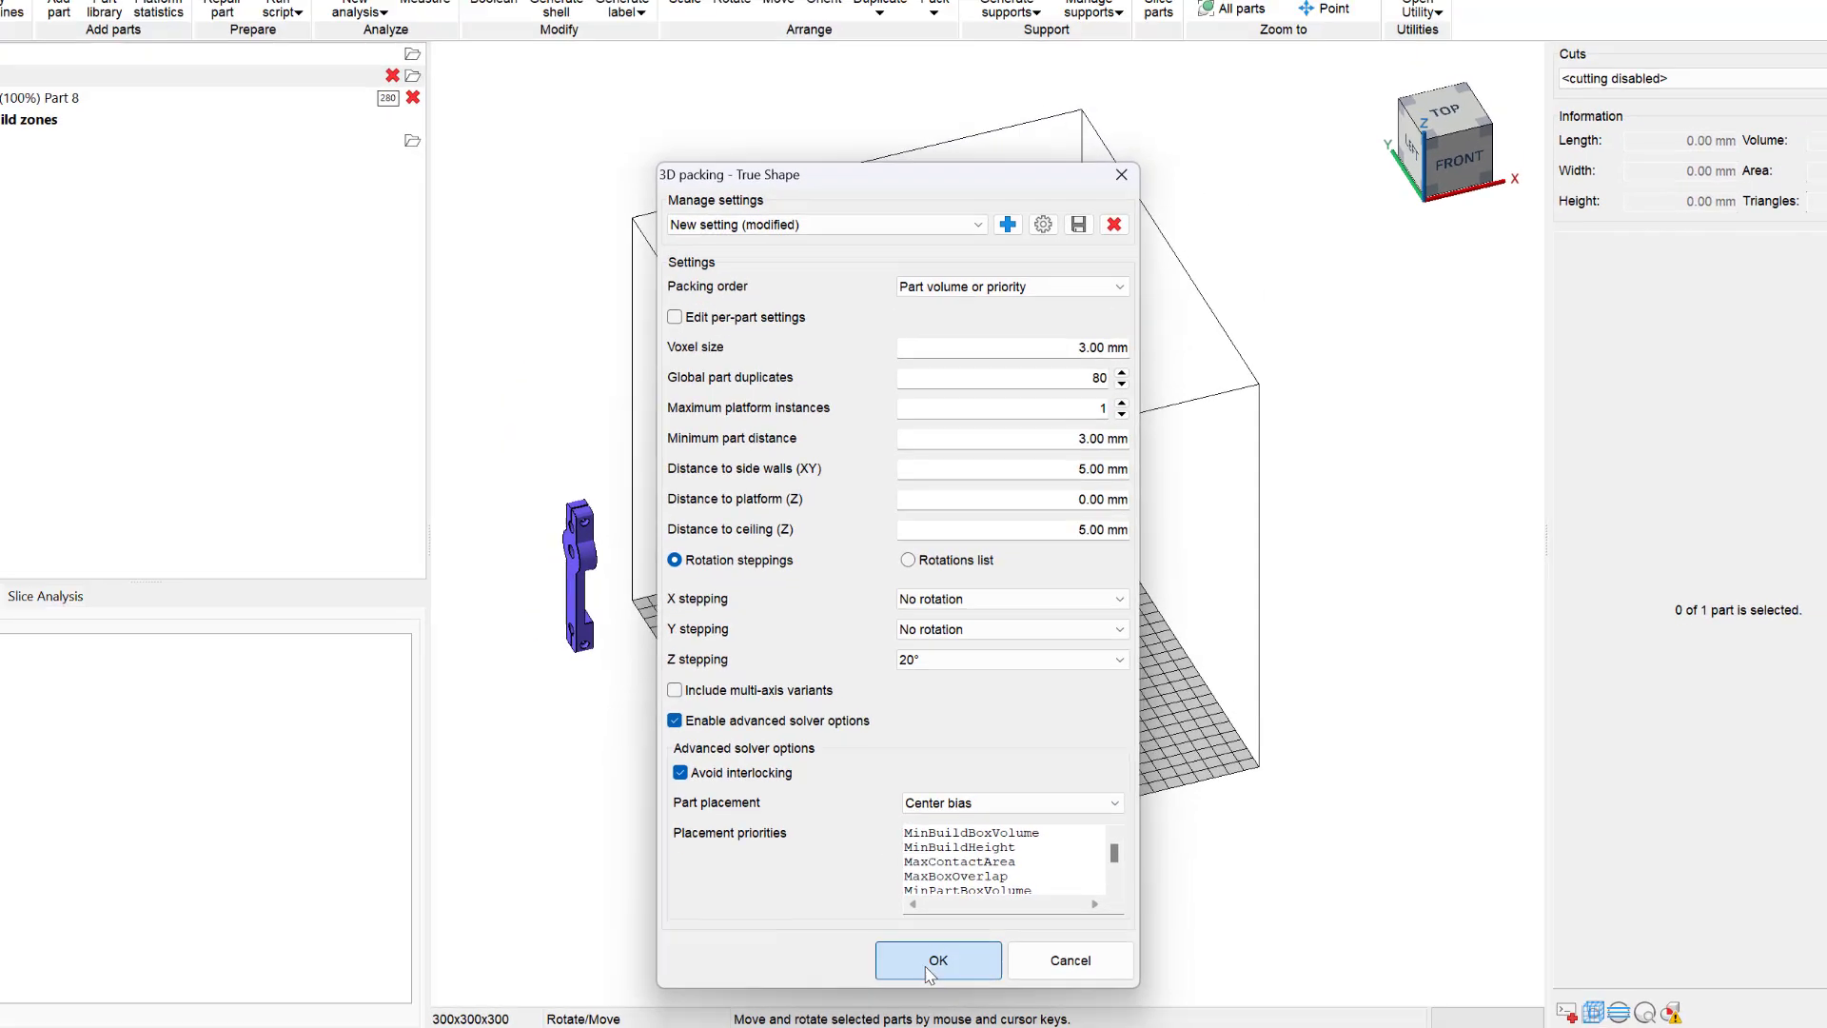
# - Pack 80 copies of Part 8 and inspect the result from the top and in perspective
pyautogui.click(928, 961)
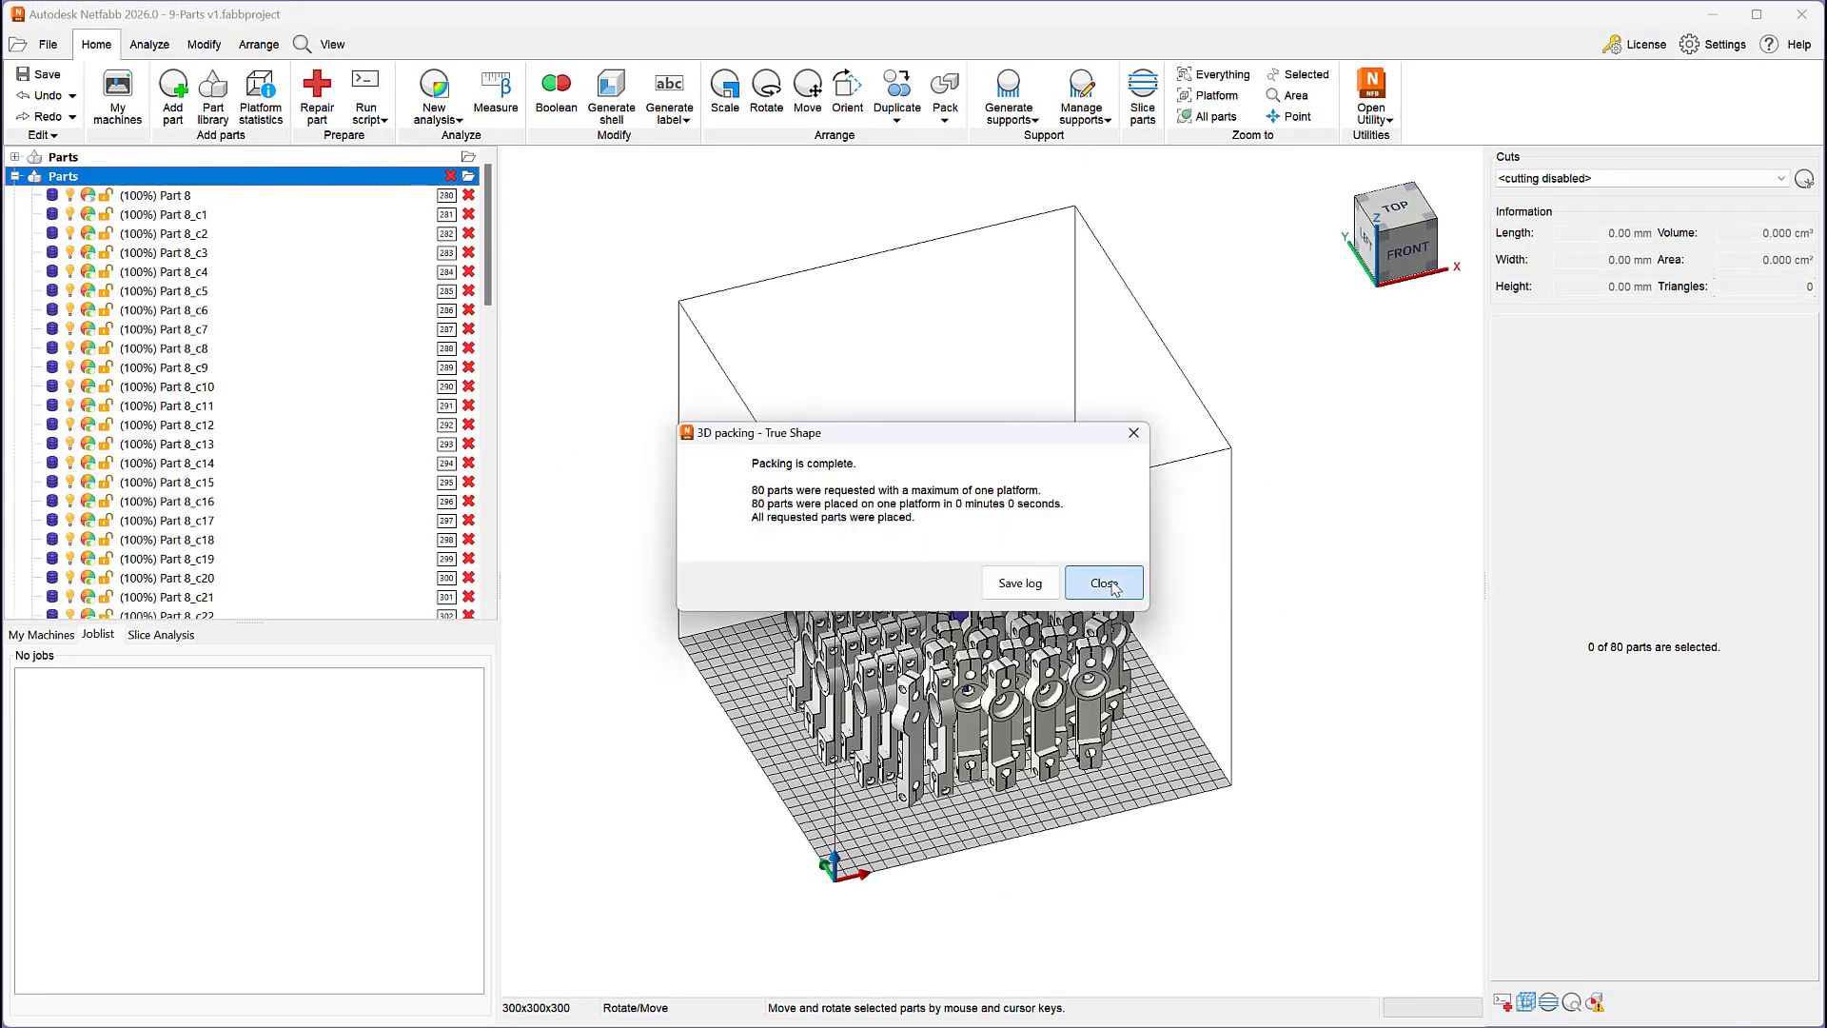
pyautogui.click(1114, 584)
pyautogui.click(1392, 212)
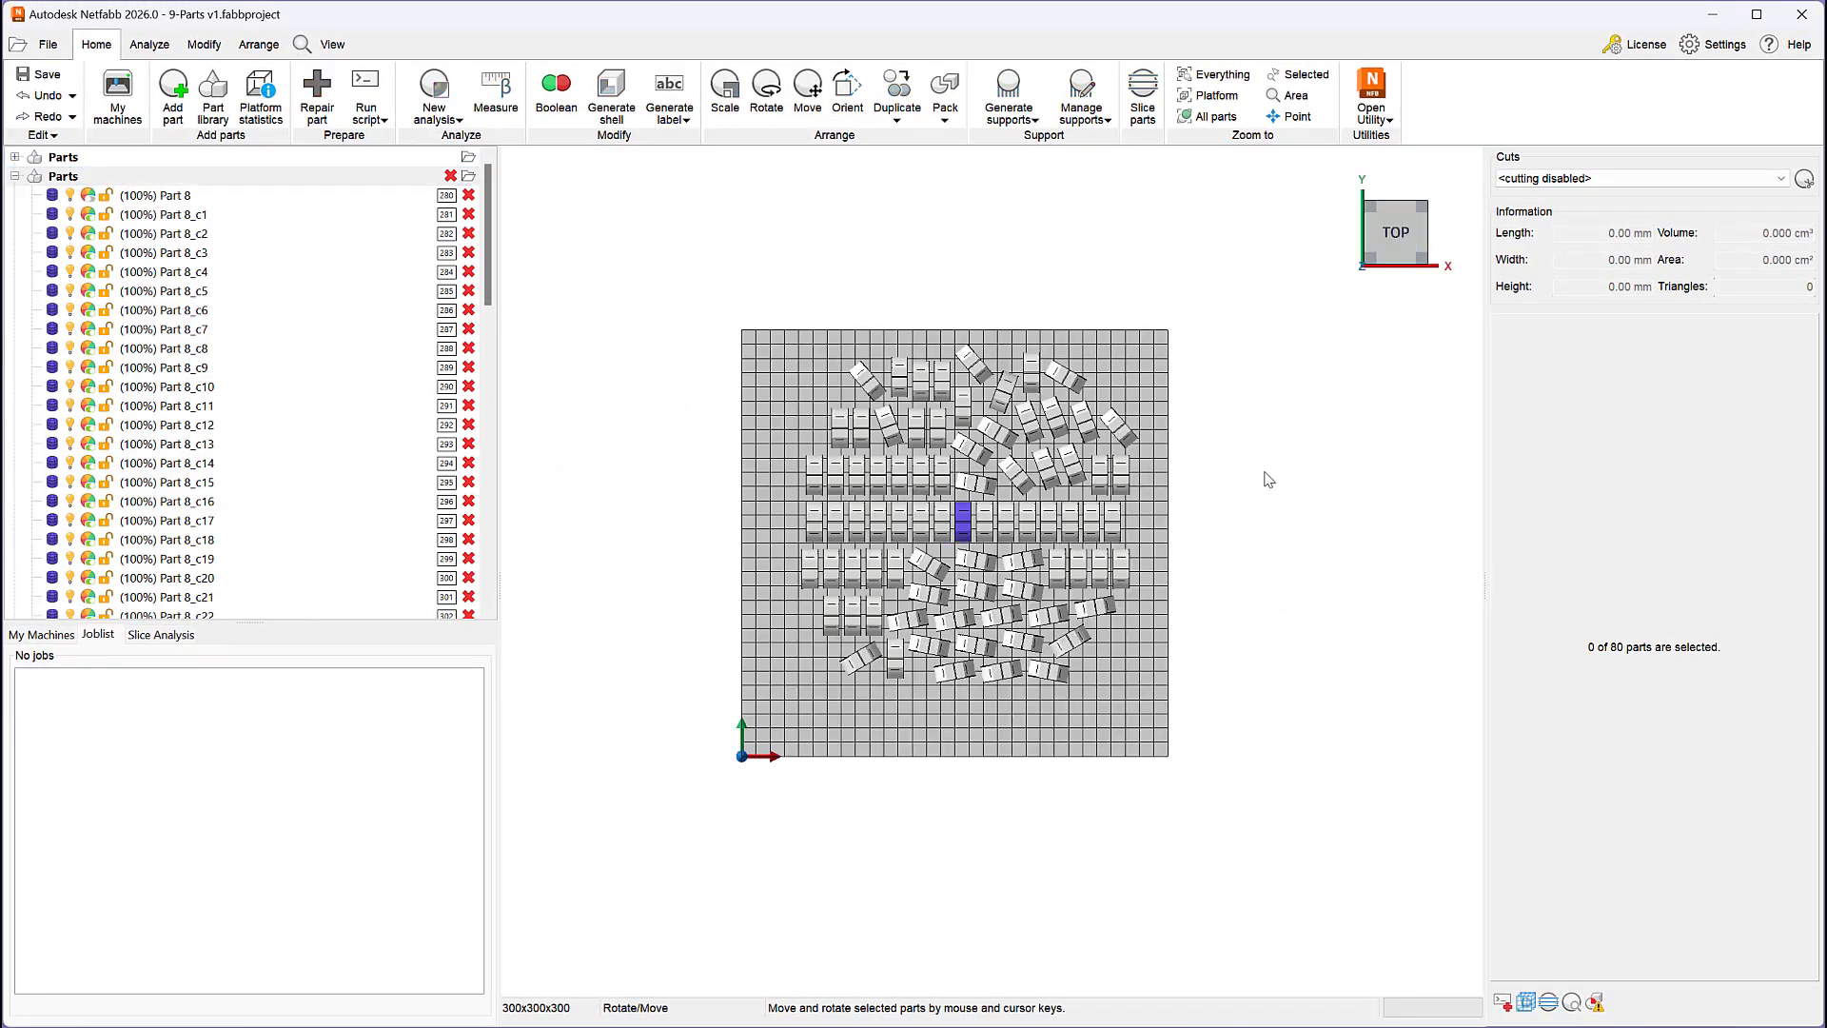
pyautogui.moveTo(1142, 620); pyautogui.dragTo(1195, 448, button='right')
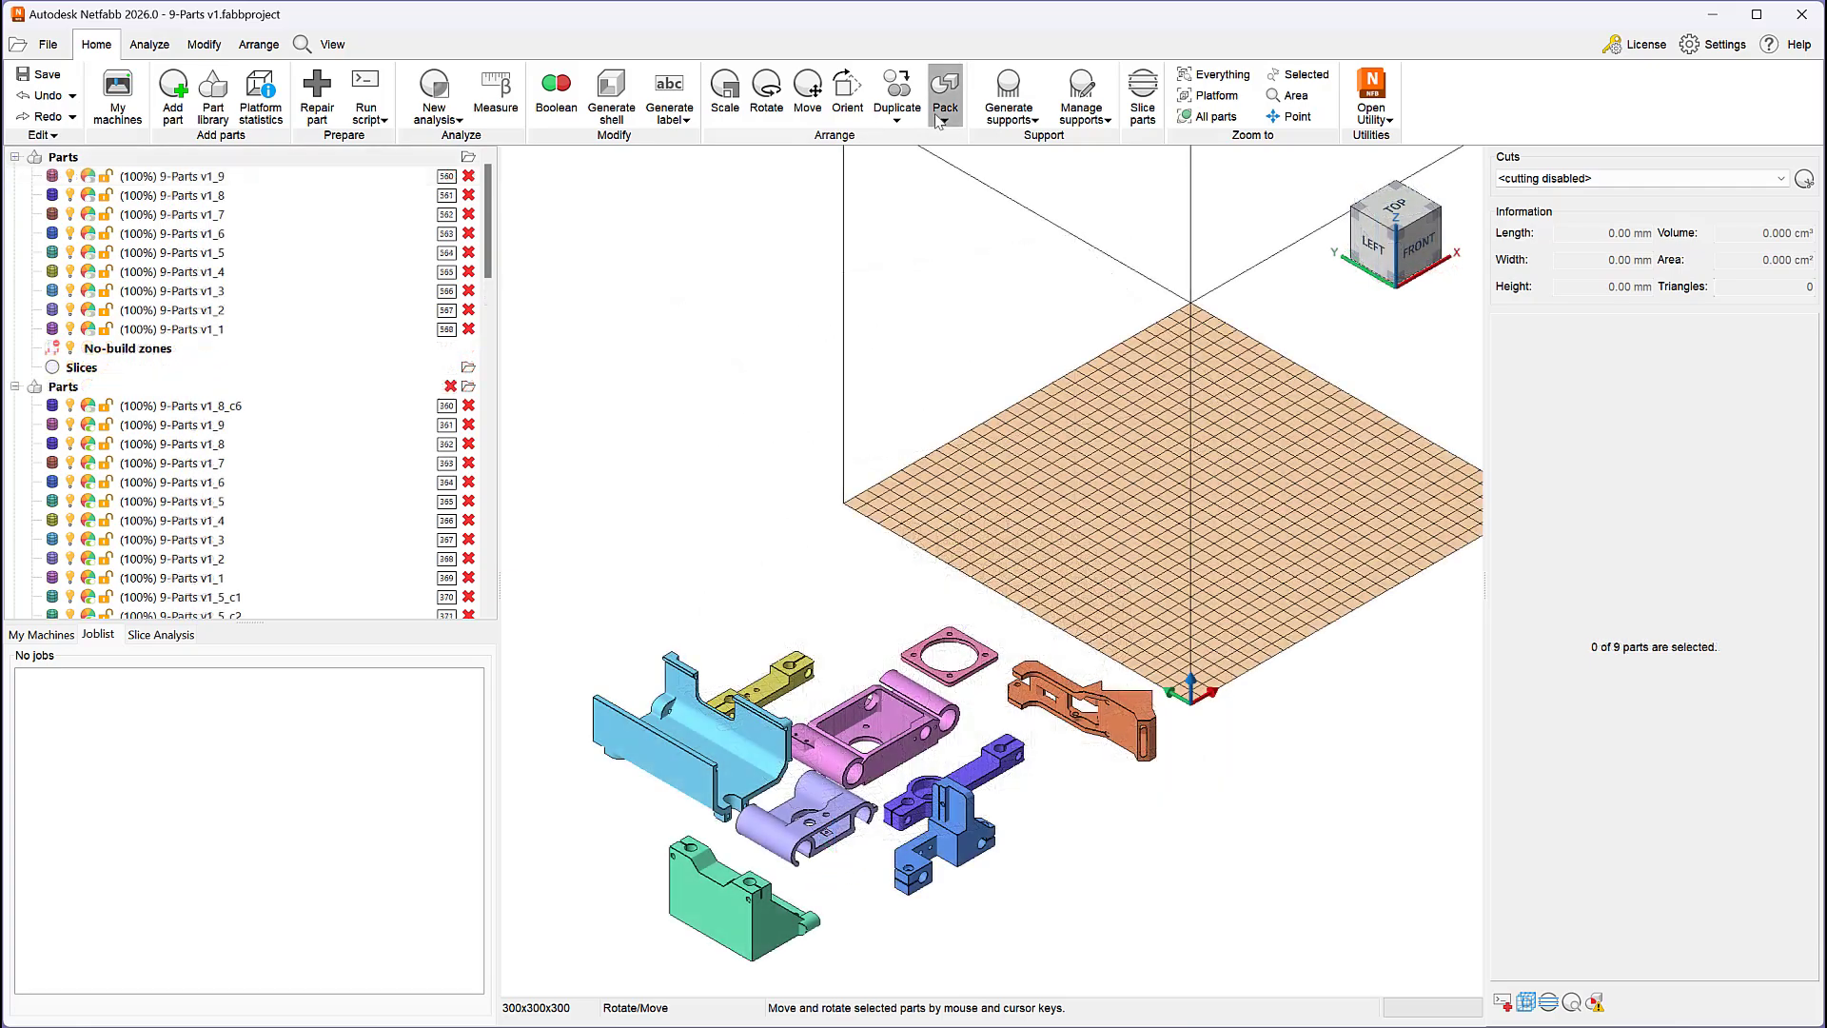
# - In the True Shape per-part table, give 9-Parts v1_6 20 copies and a locked position
pyautogui.click(943, 119)
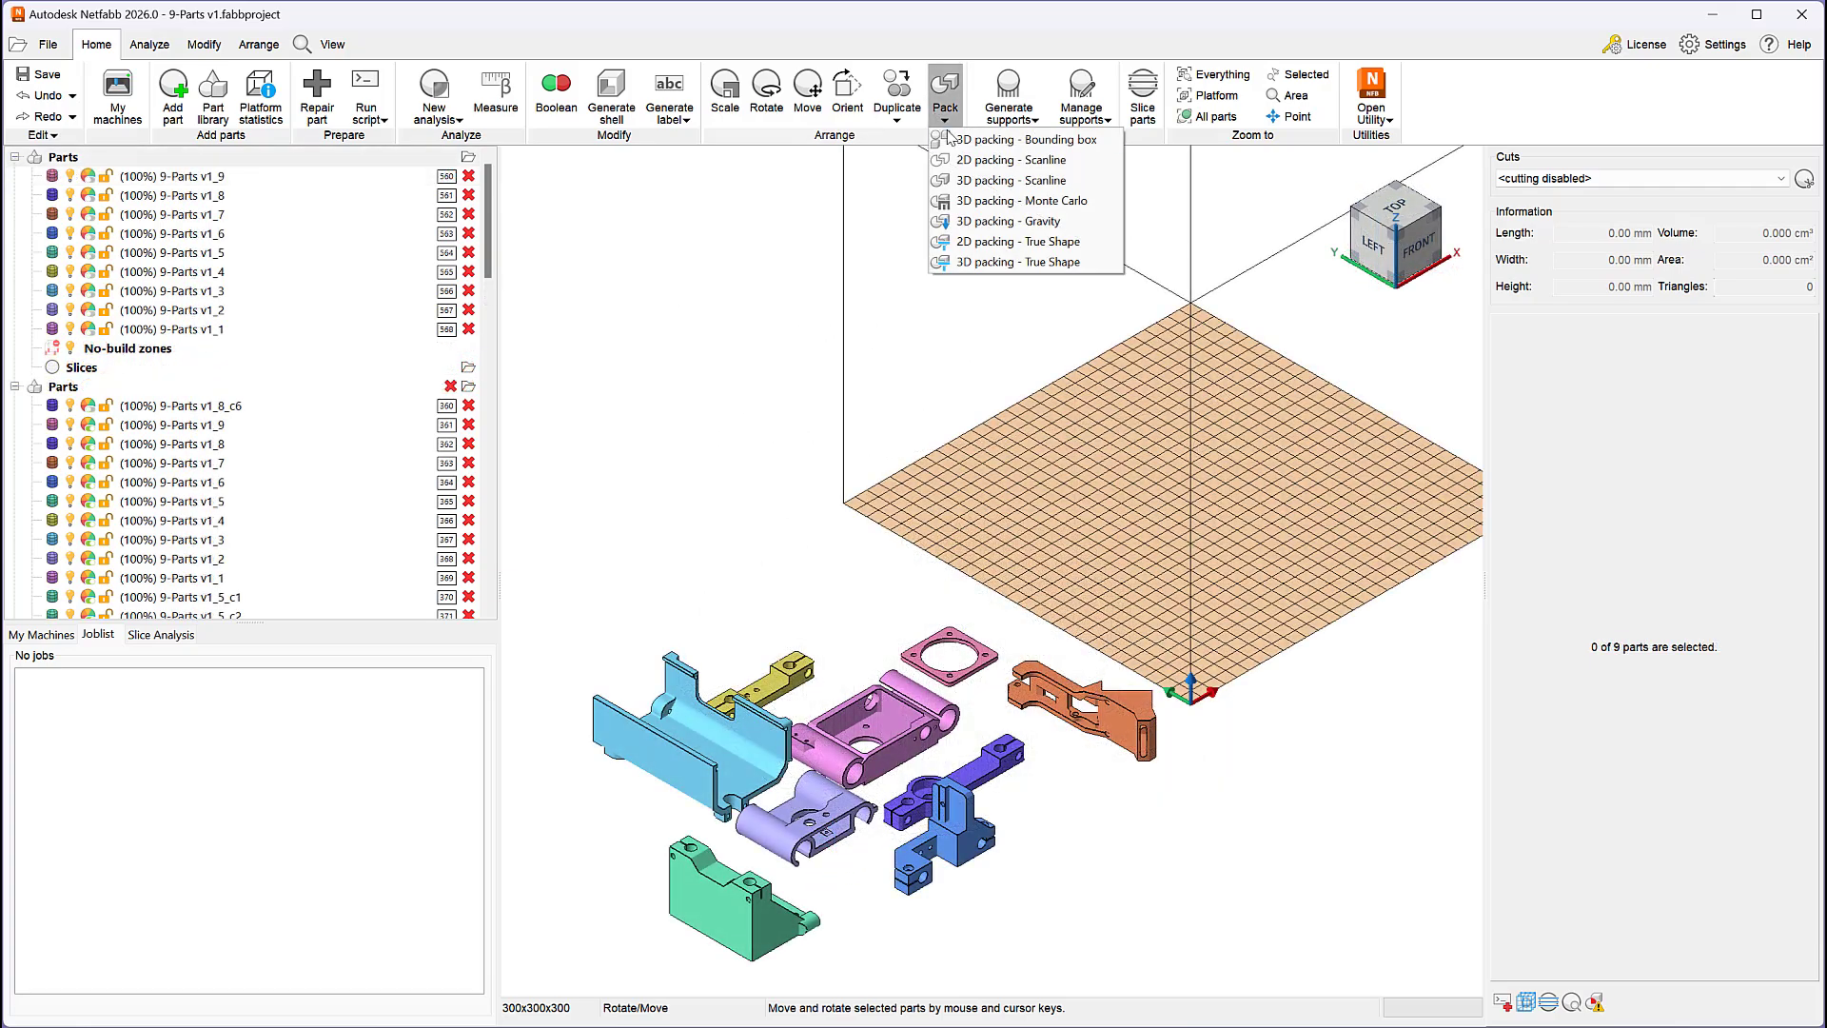
pyautogui.click(965, 263)
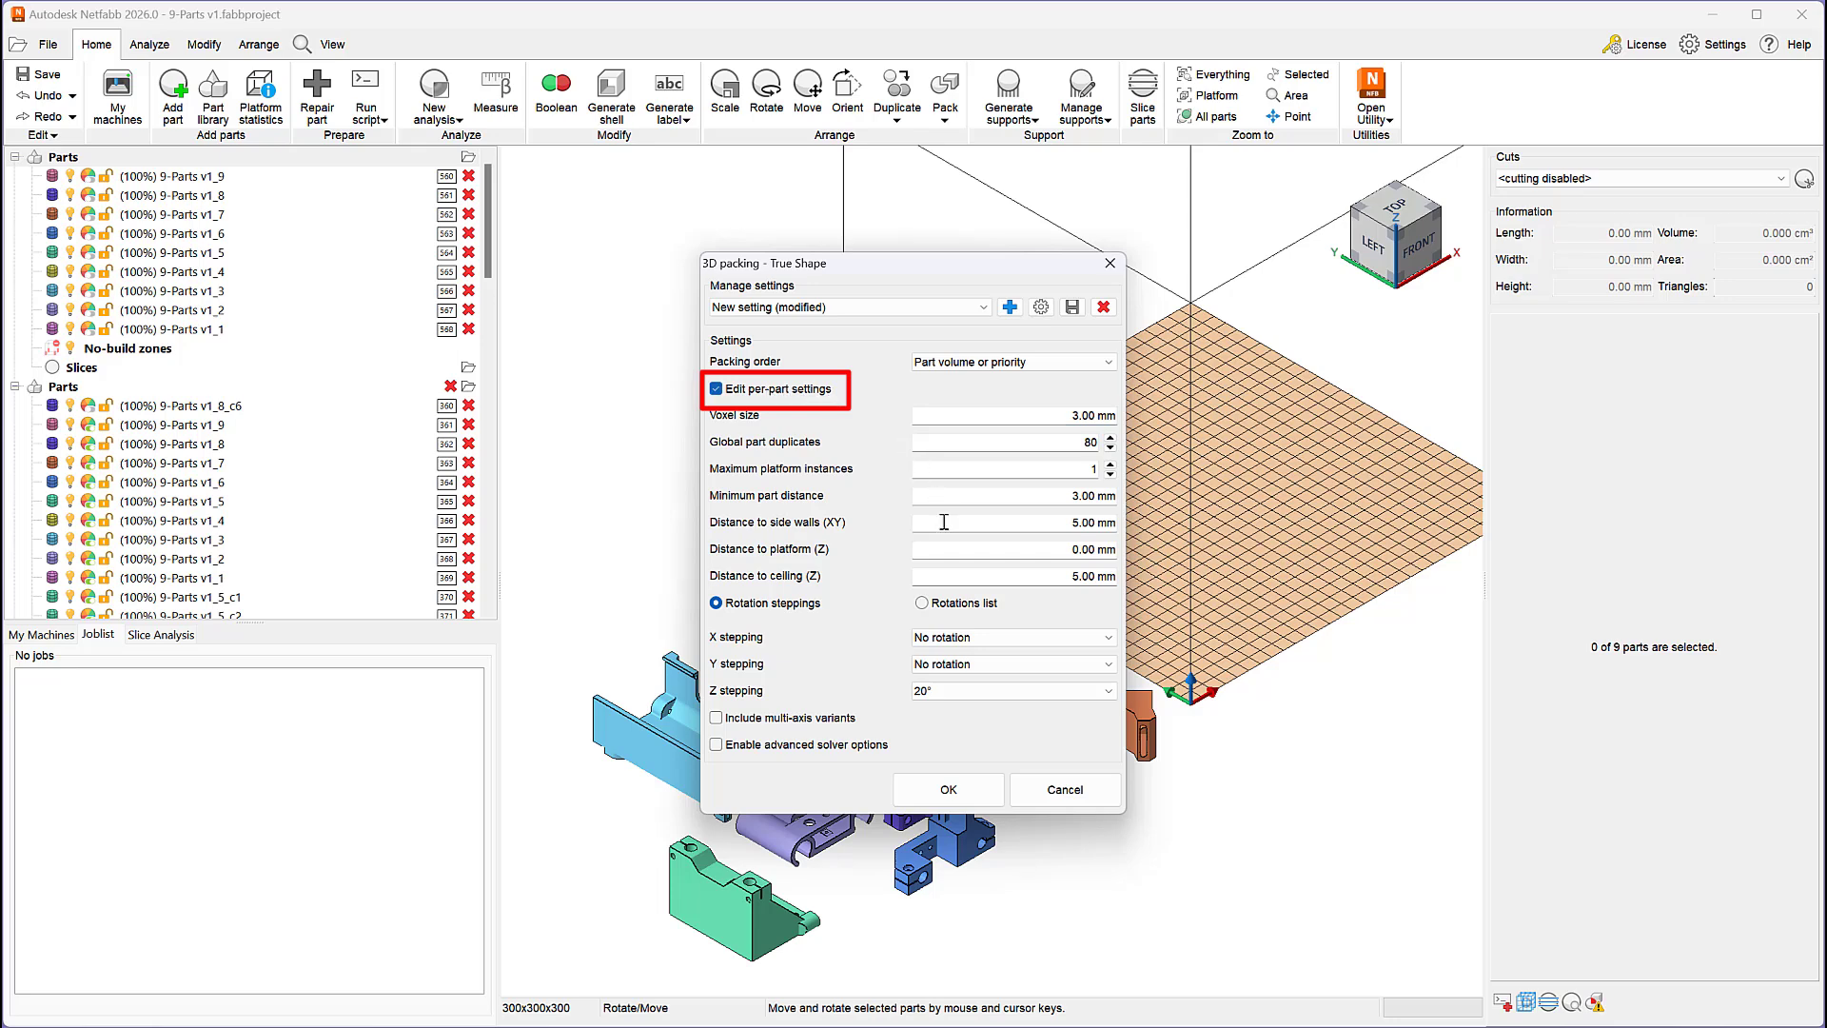
pyautogui.click(959, 792)
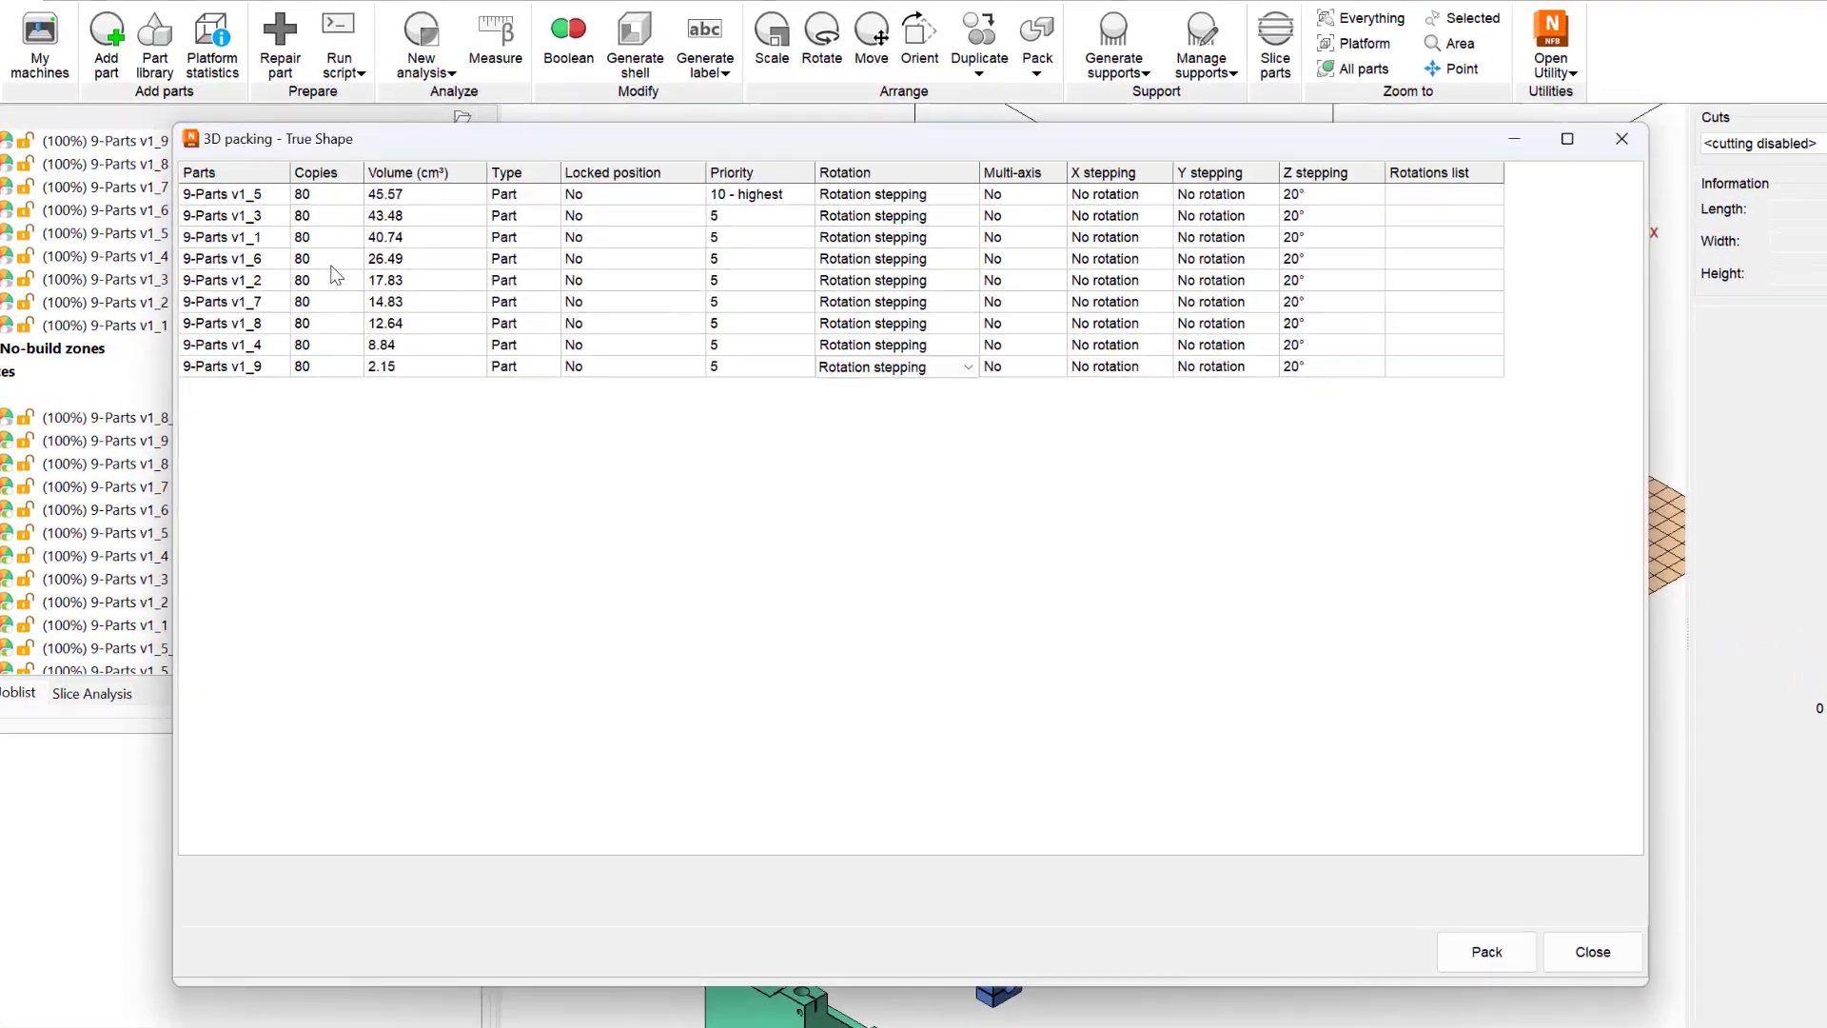
pyautogui.doubleClick(335, 263)
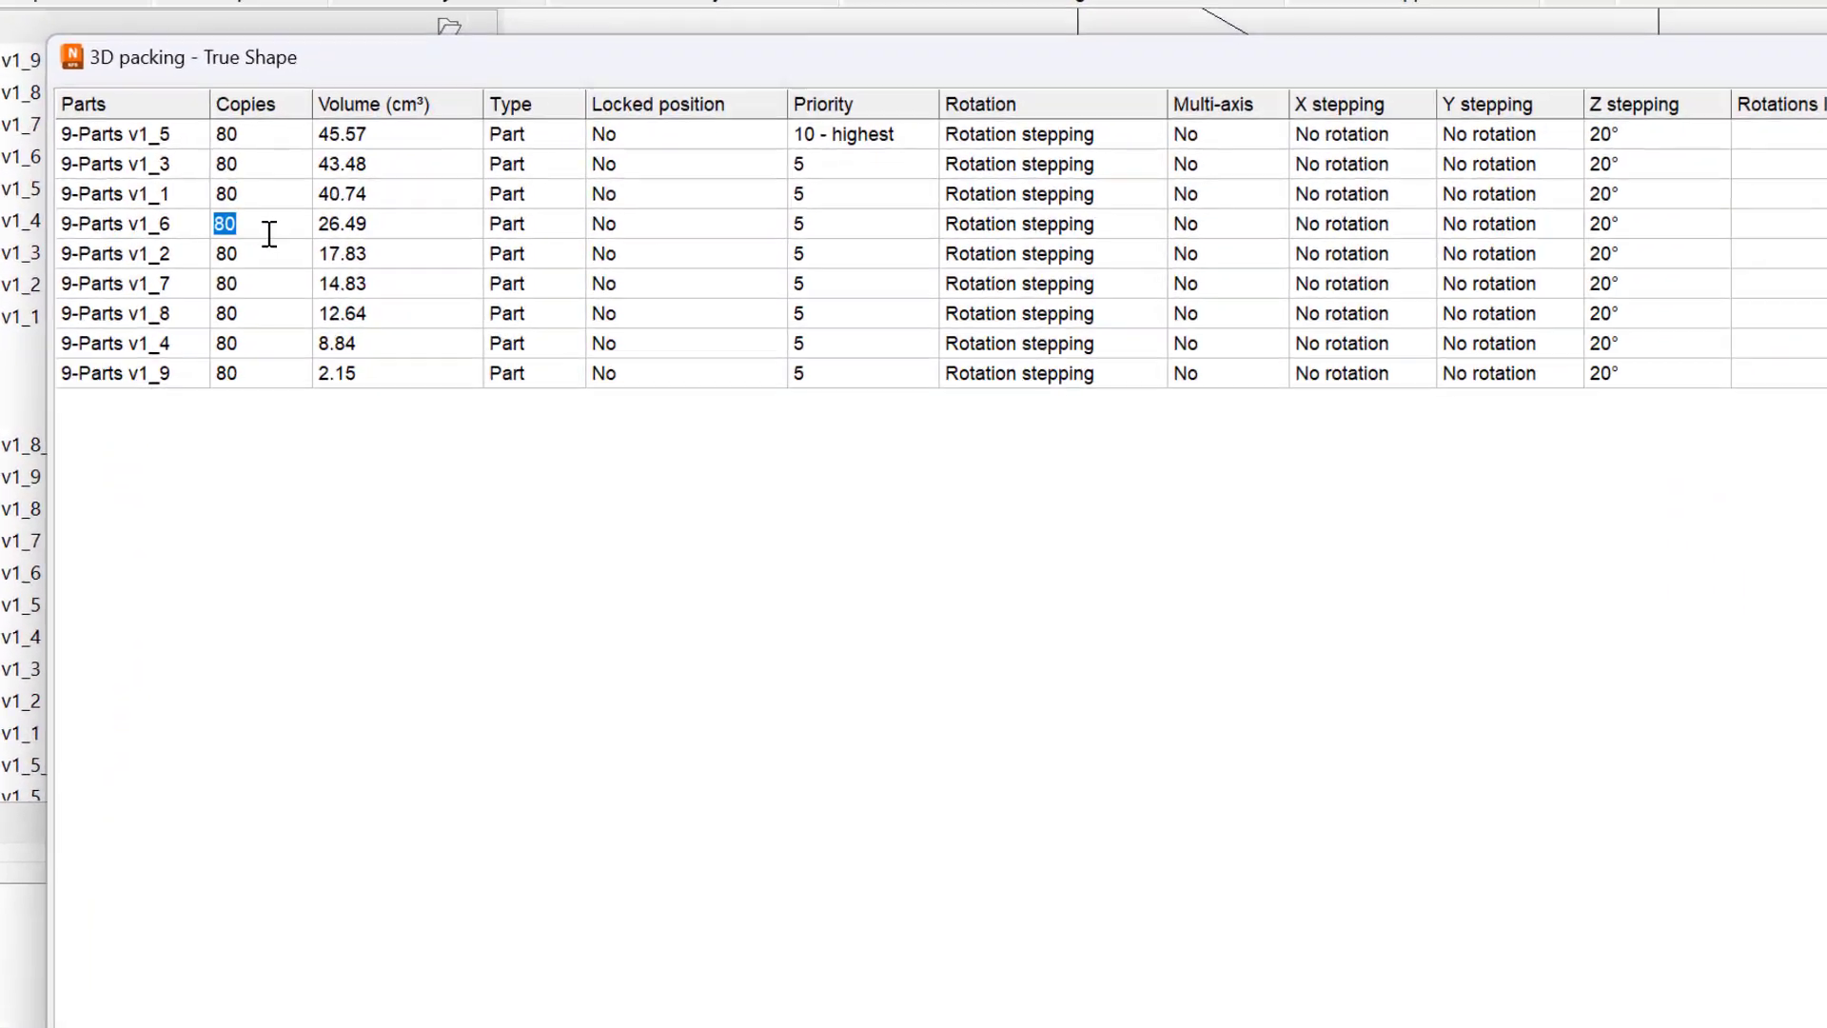
pyautogui.write('20')
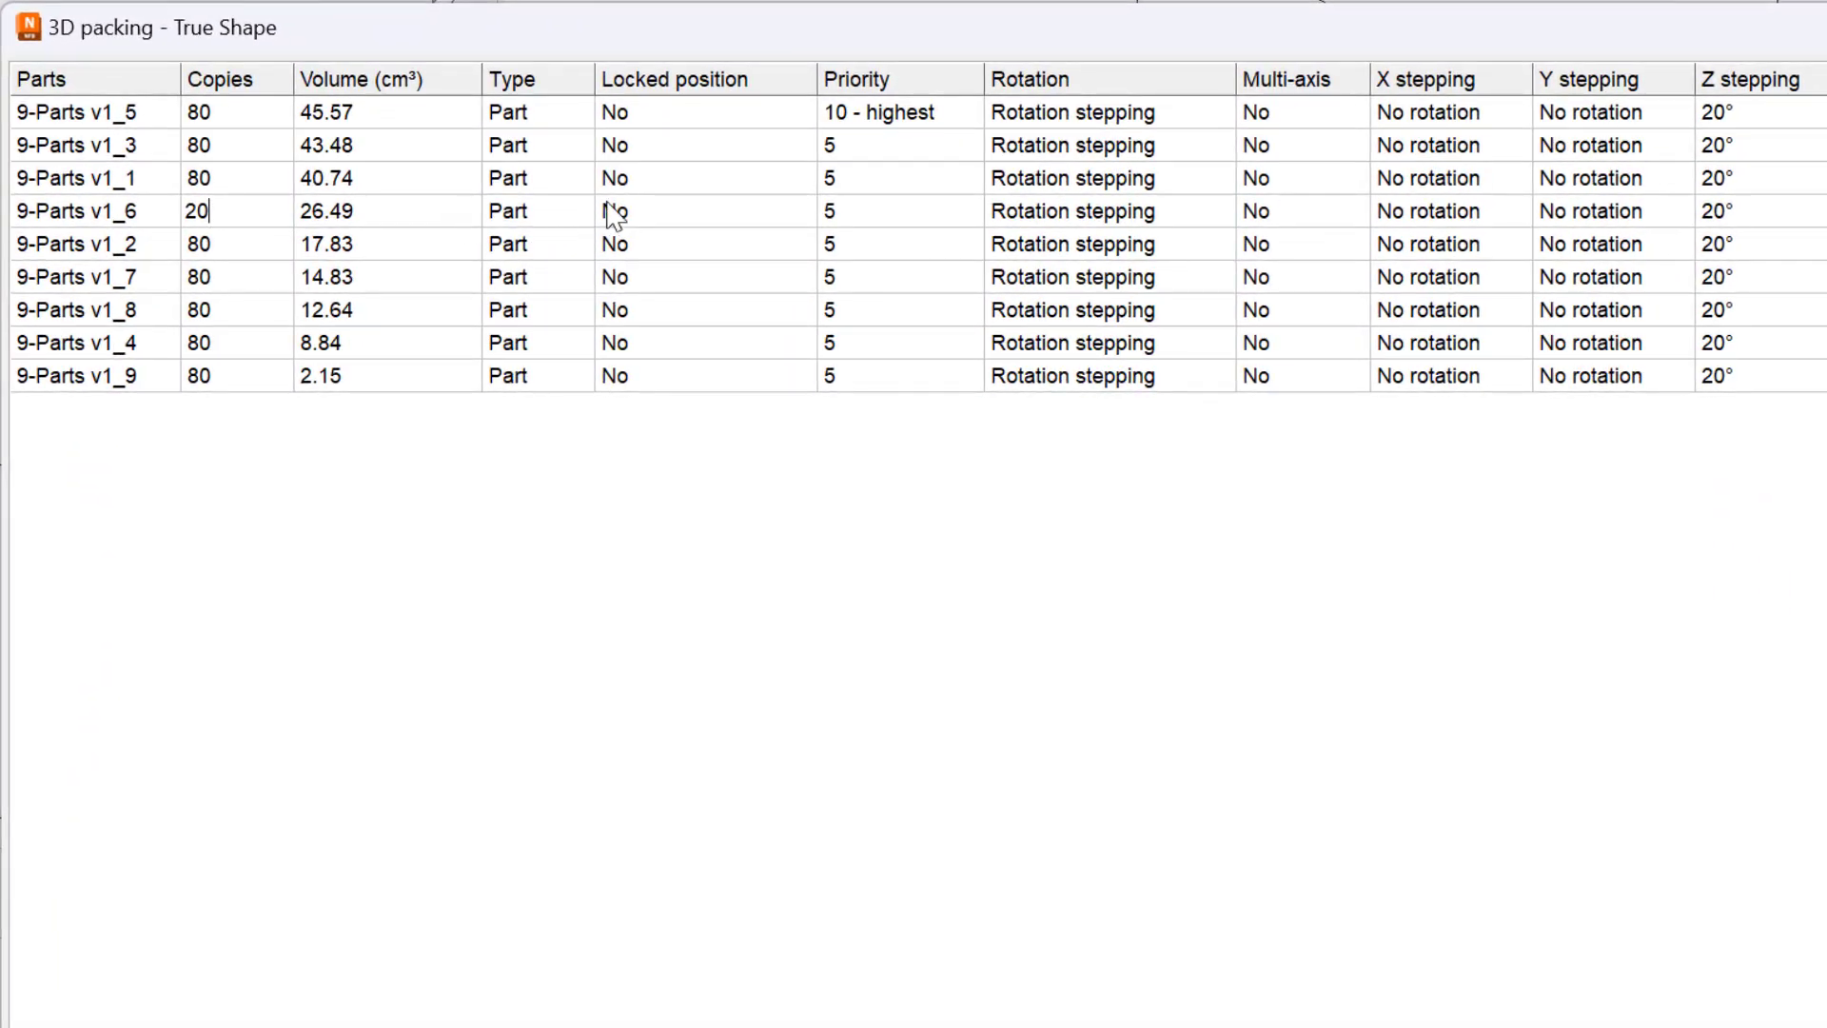
pyautogui.click(665, 218)
pyautogui.click(726, 219)
pyautogui.click(741, 239)
pyautogui.click(944, 218)
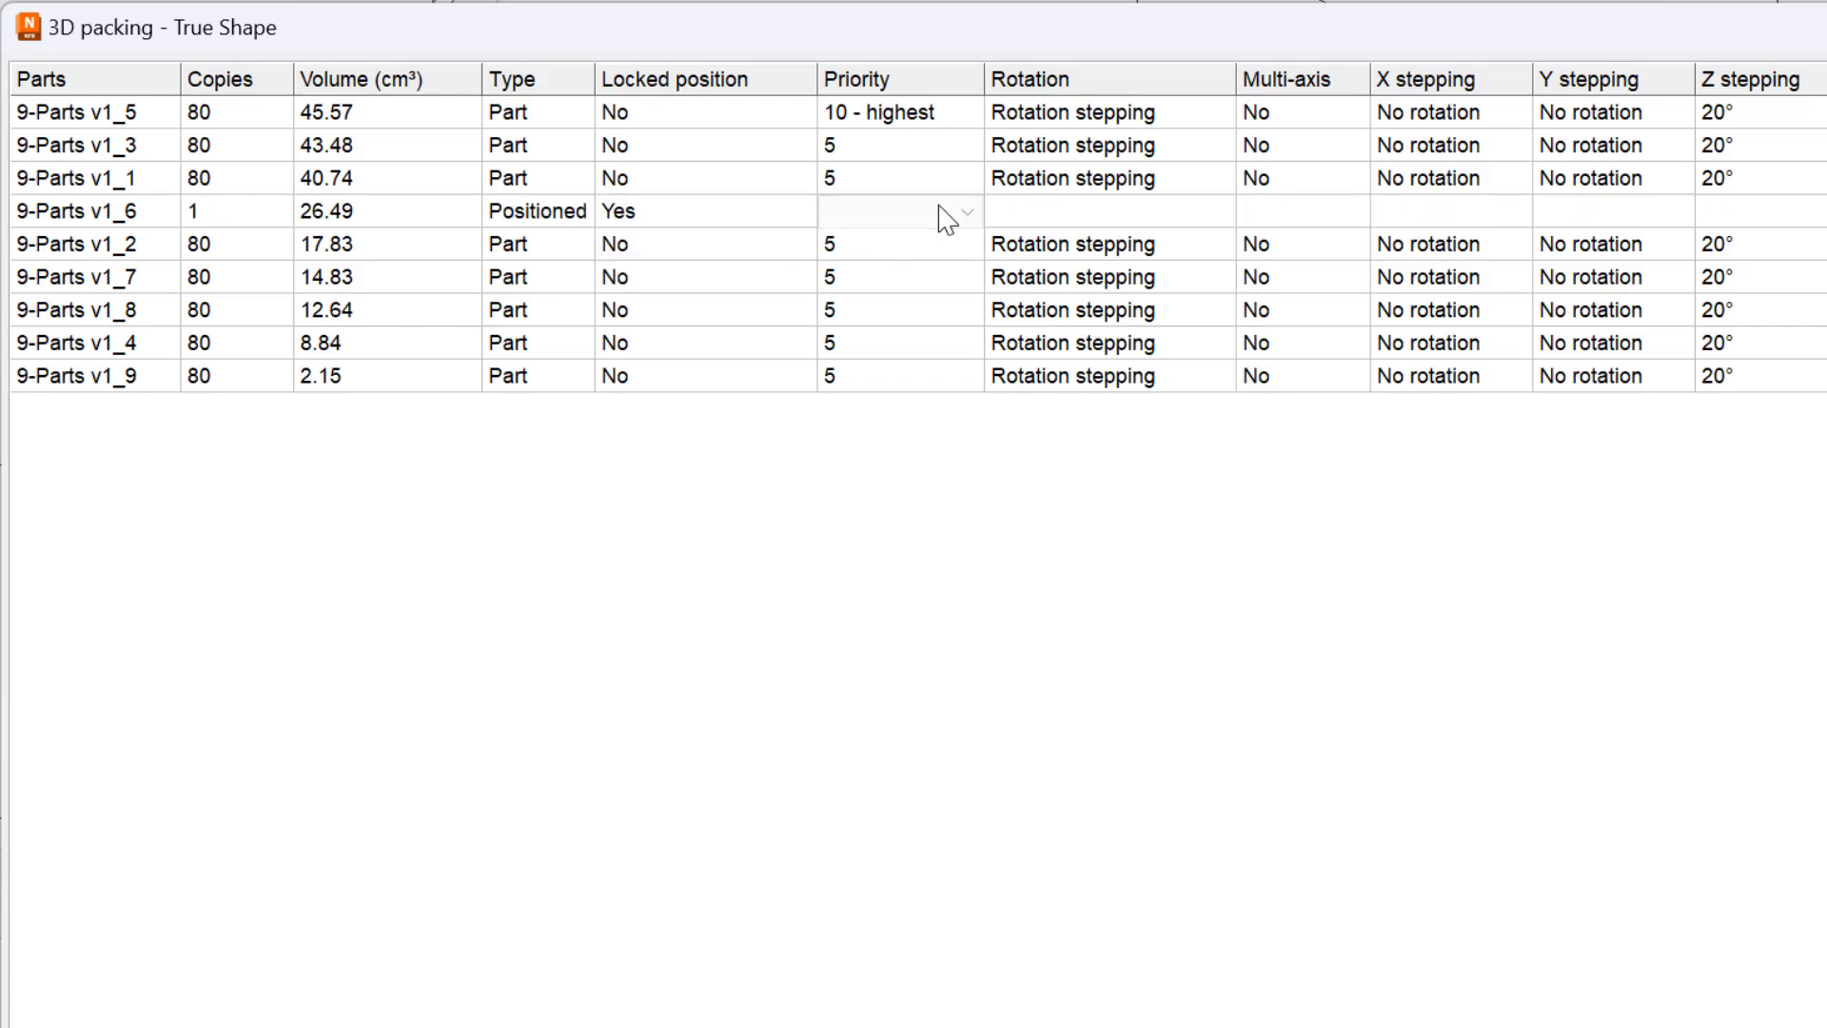
# - Set the rotation mode of 9-Parts v1_2 to Rotations list
pyautogui.click(1118, 218)
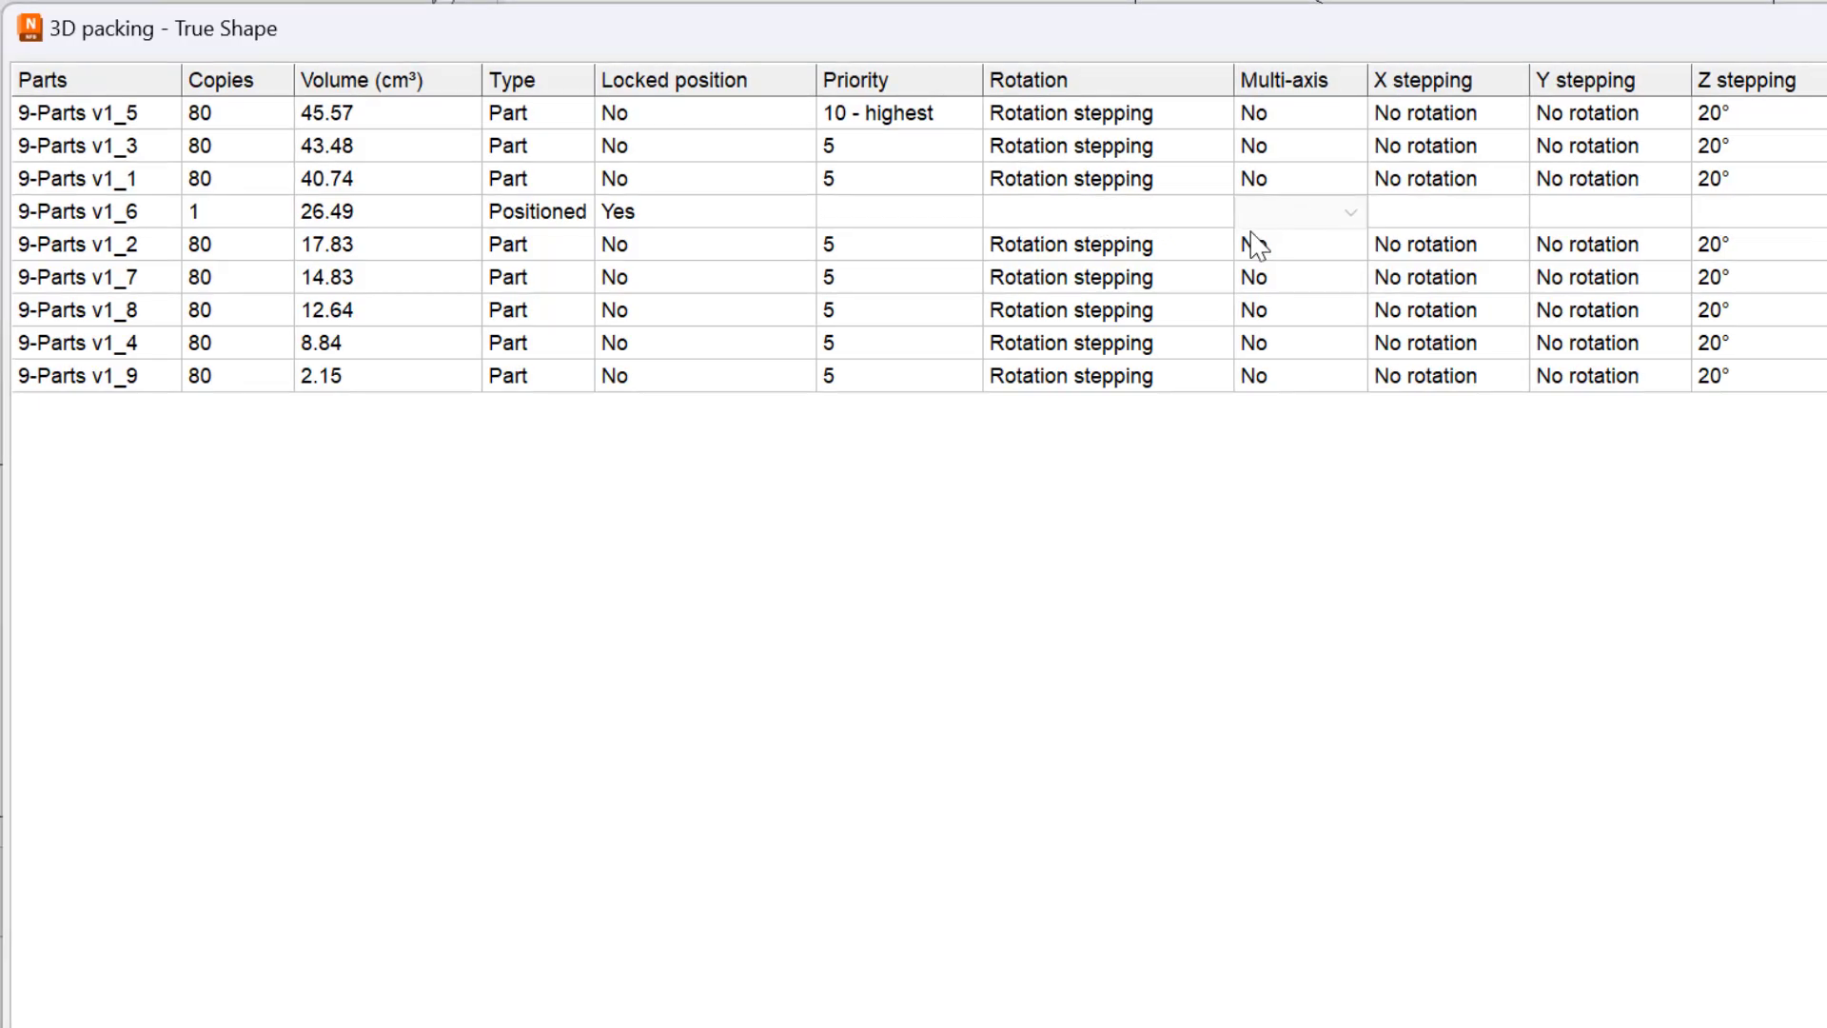
pyautogui.click(1197, 247)
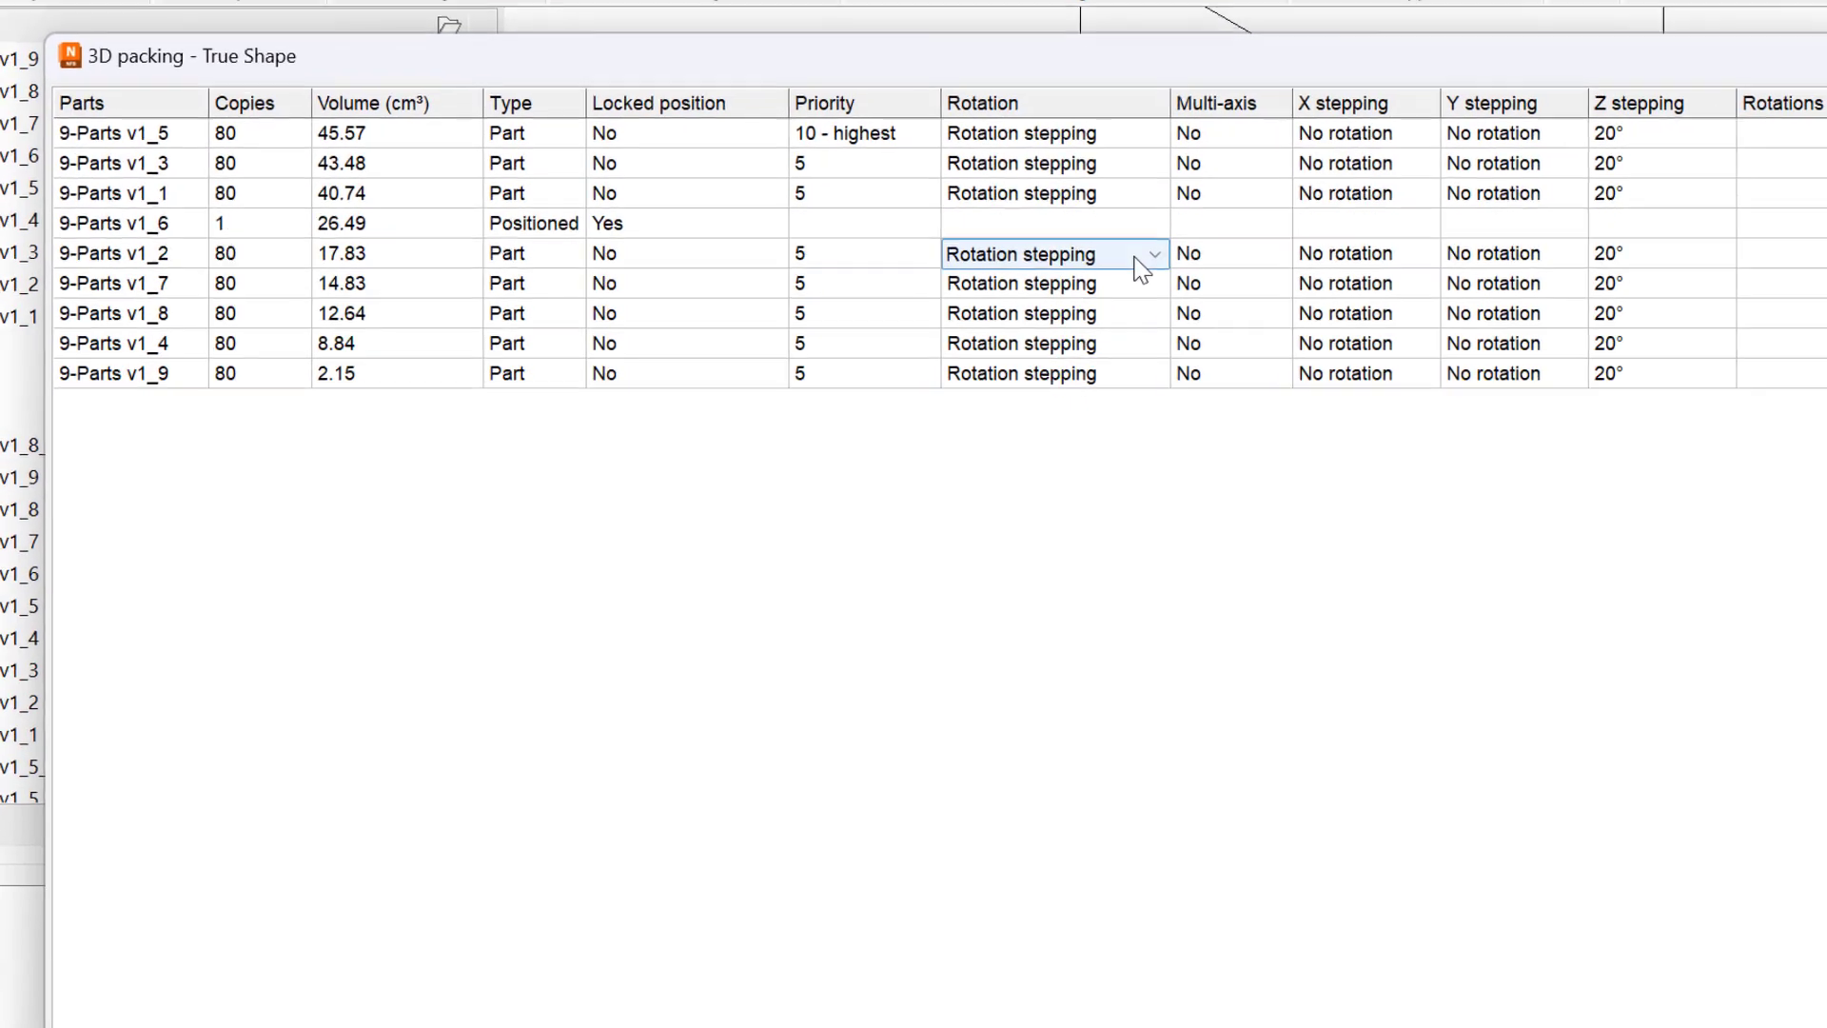
pyautogui.click(1137, 257)
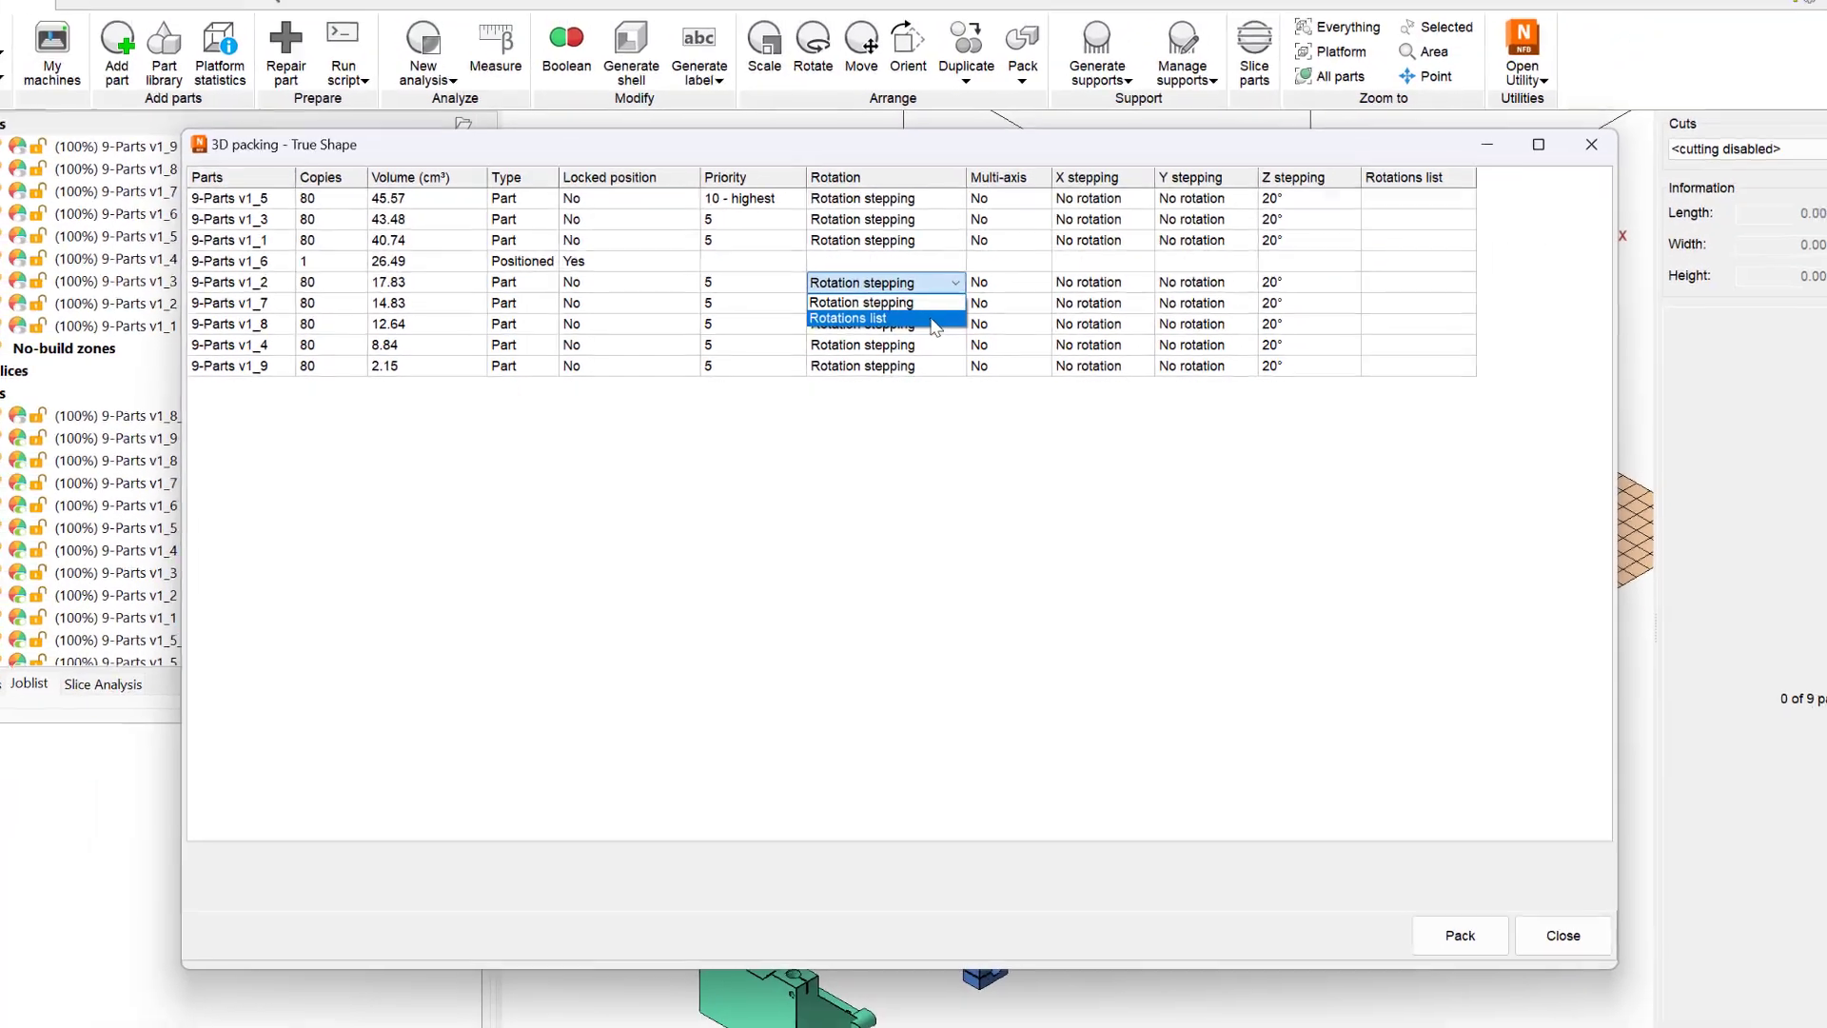
pyautogui.click(1124, 315)
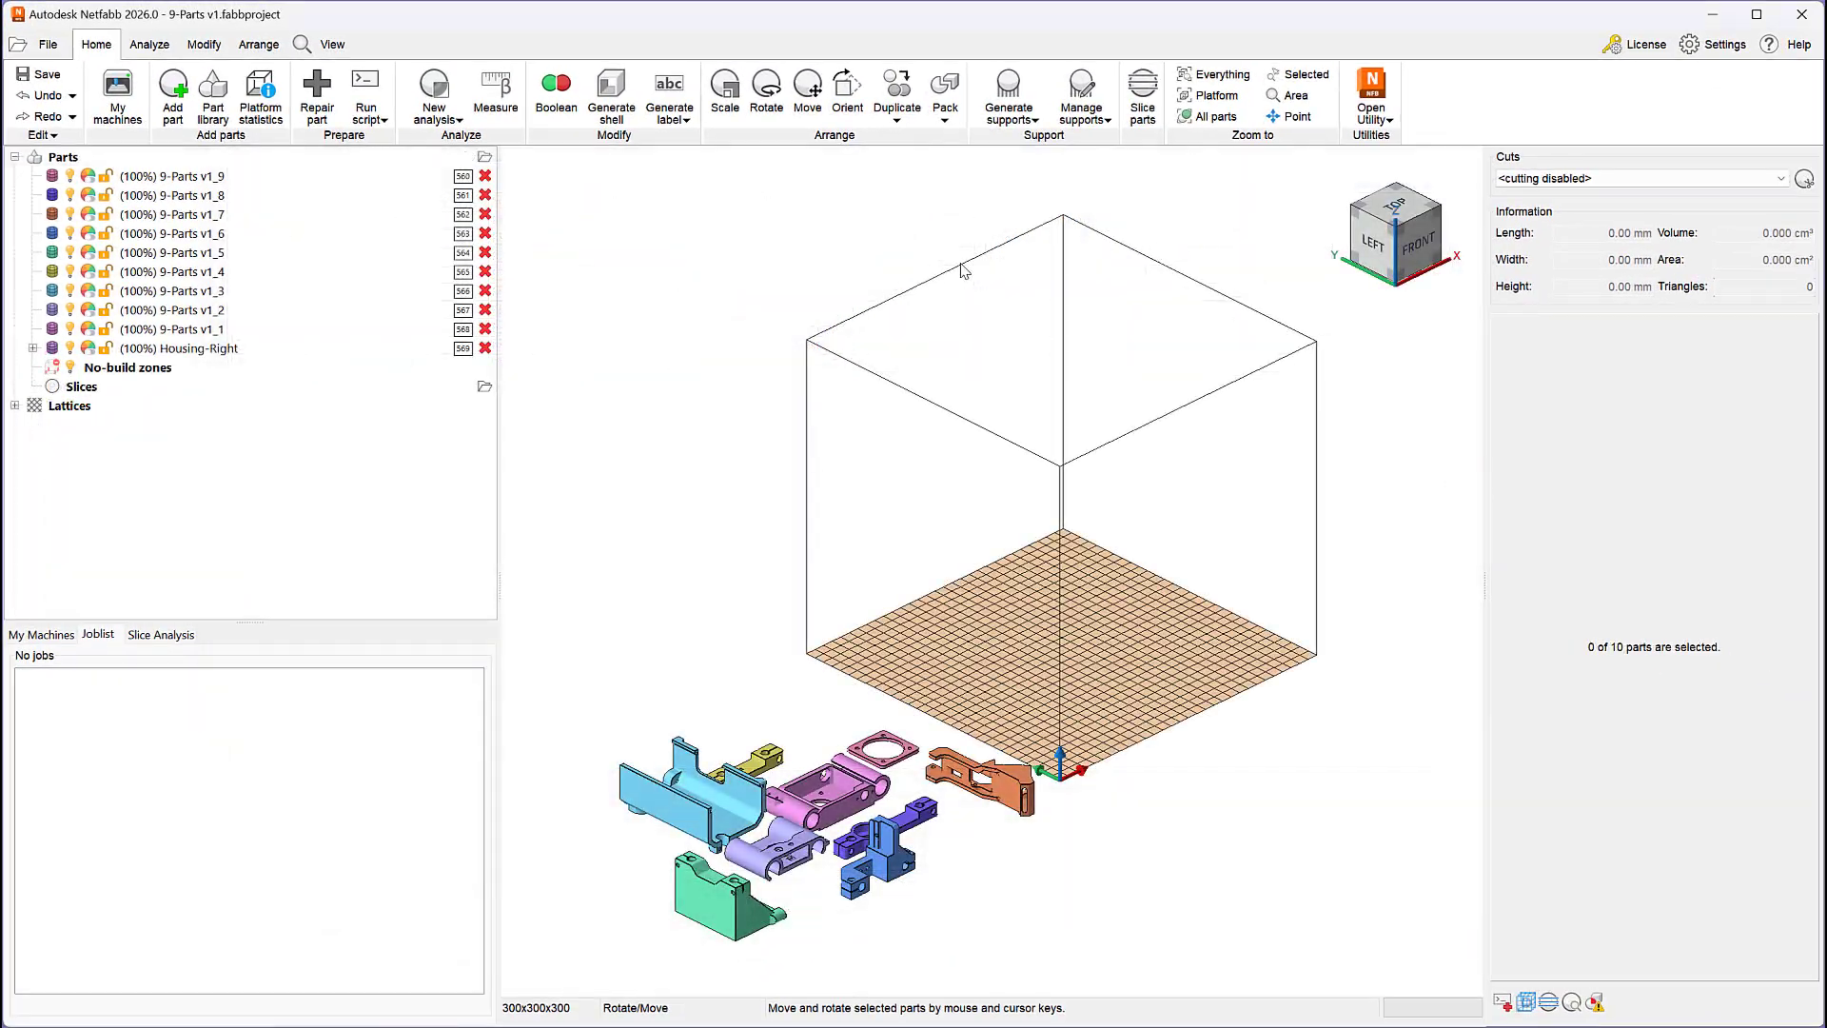
# - Fit all parts in view and 2D True Shape pack them, allowing packing in other parts' shadow
pyautogui.click(1216, 74)
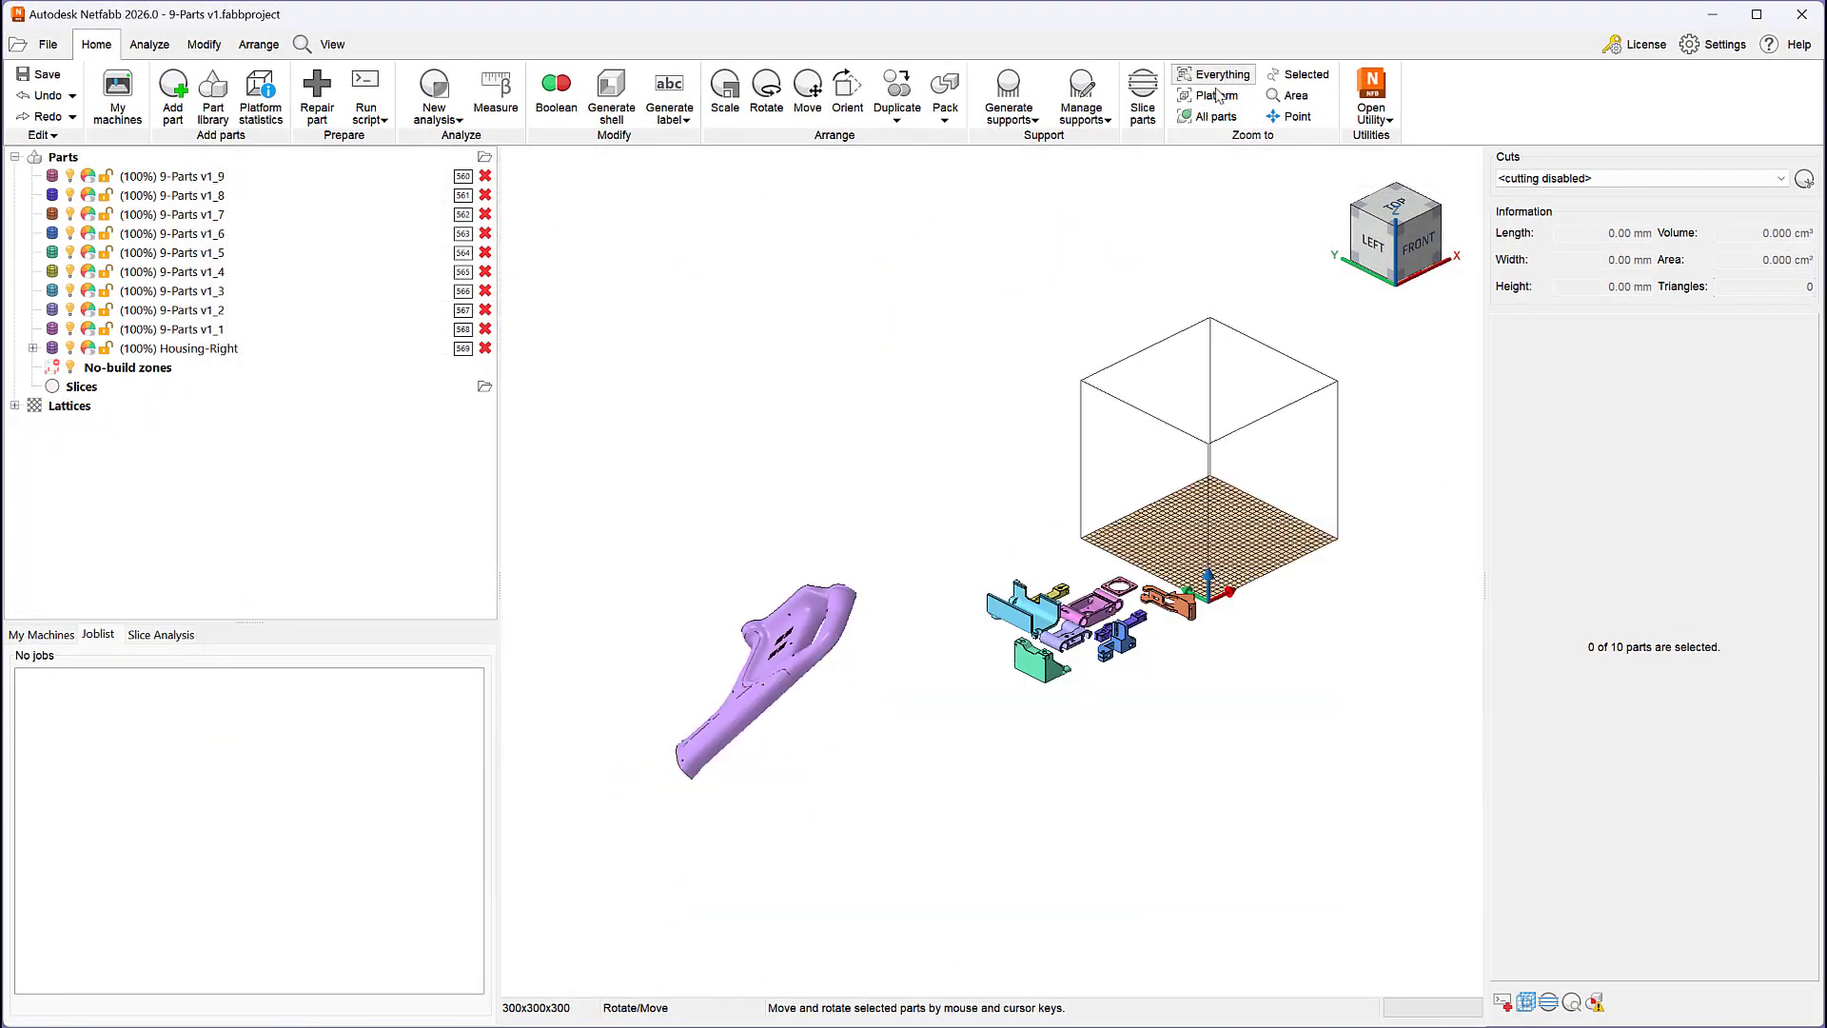
pyautogui.click(945, 95)
pyautogui.click(976, 212)
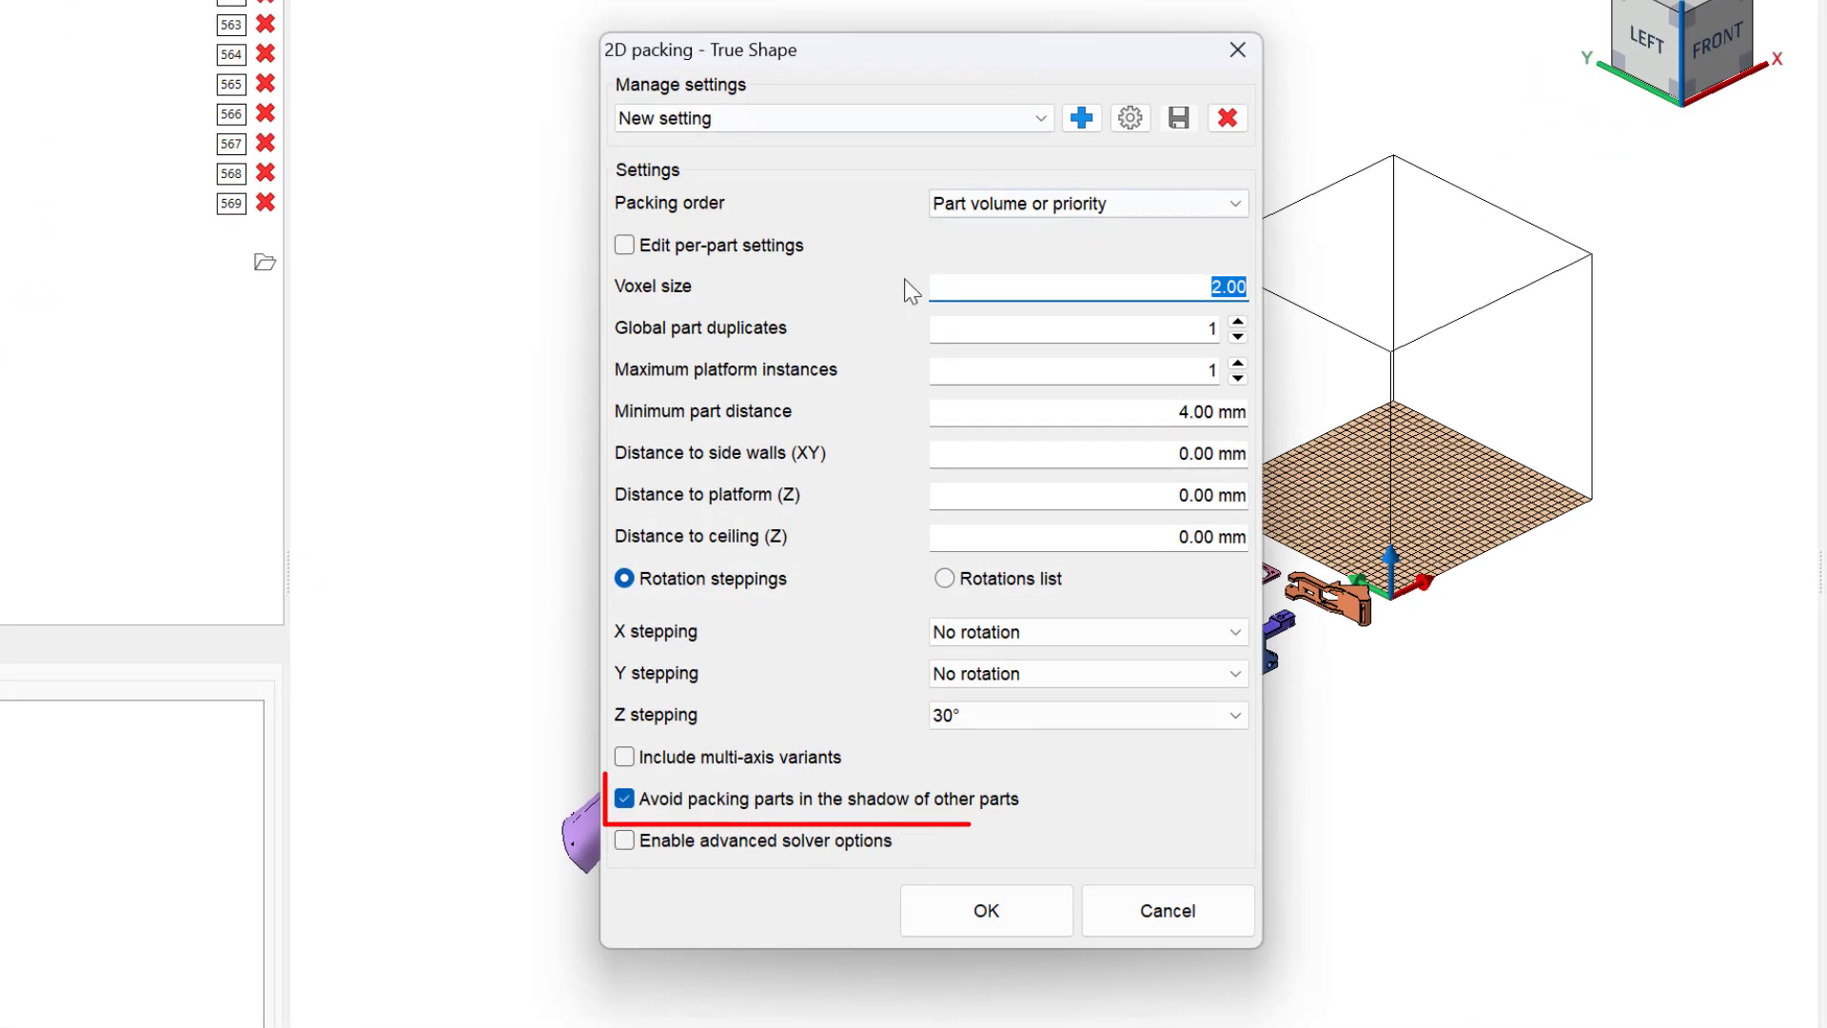
pyautogui.click(720, 798)
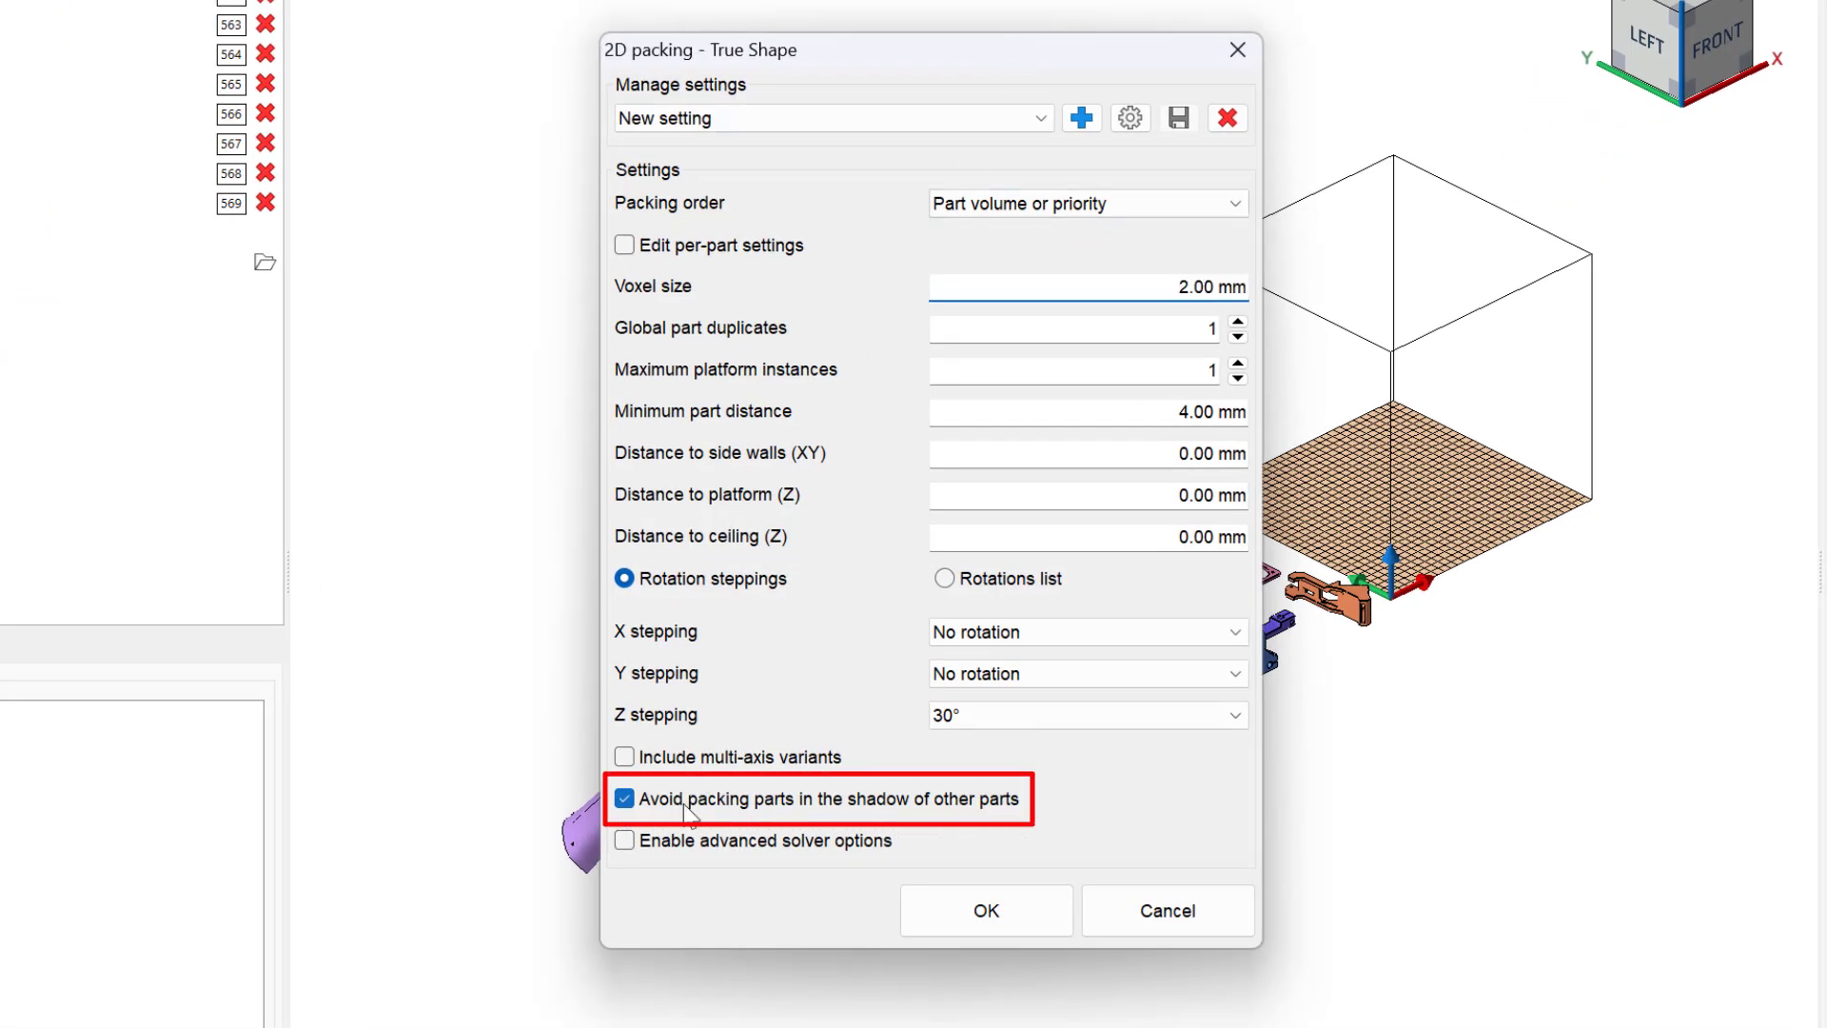
pyautogui.click(980, 907)
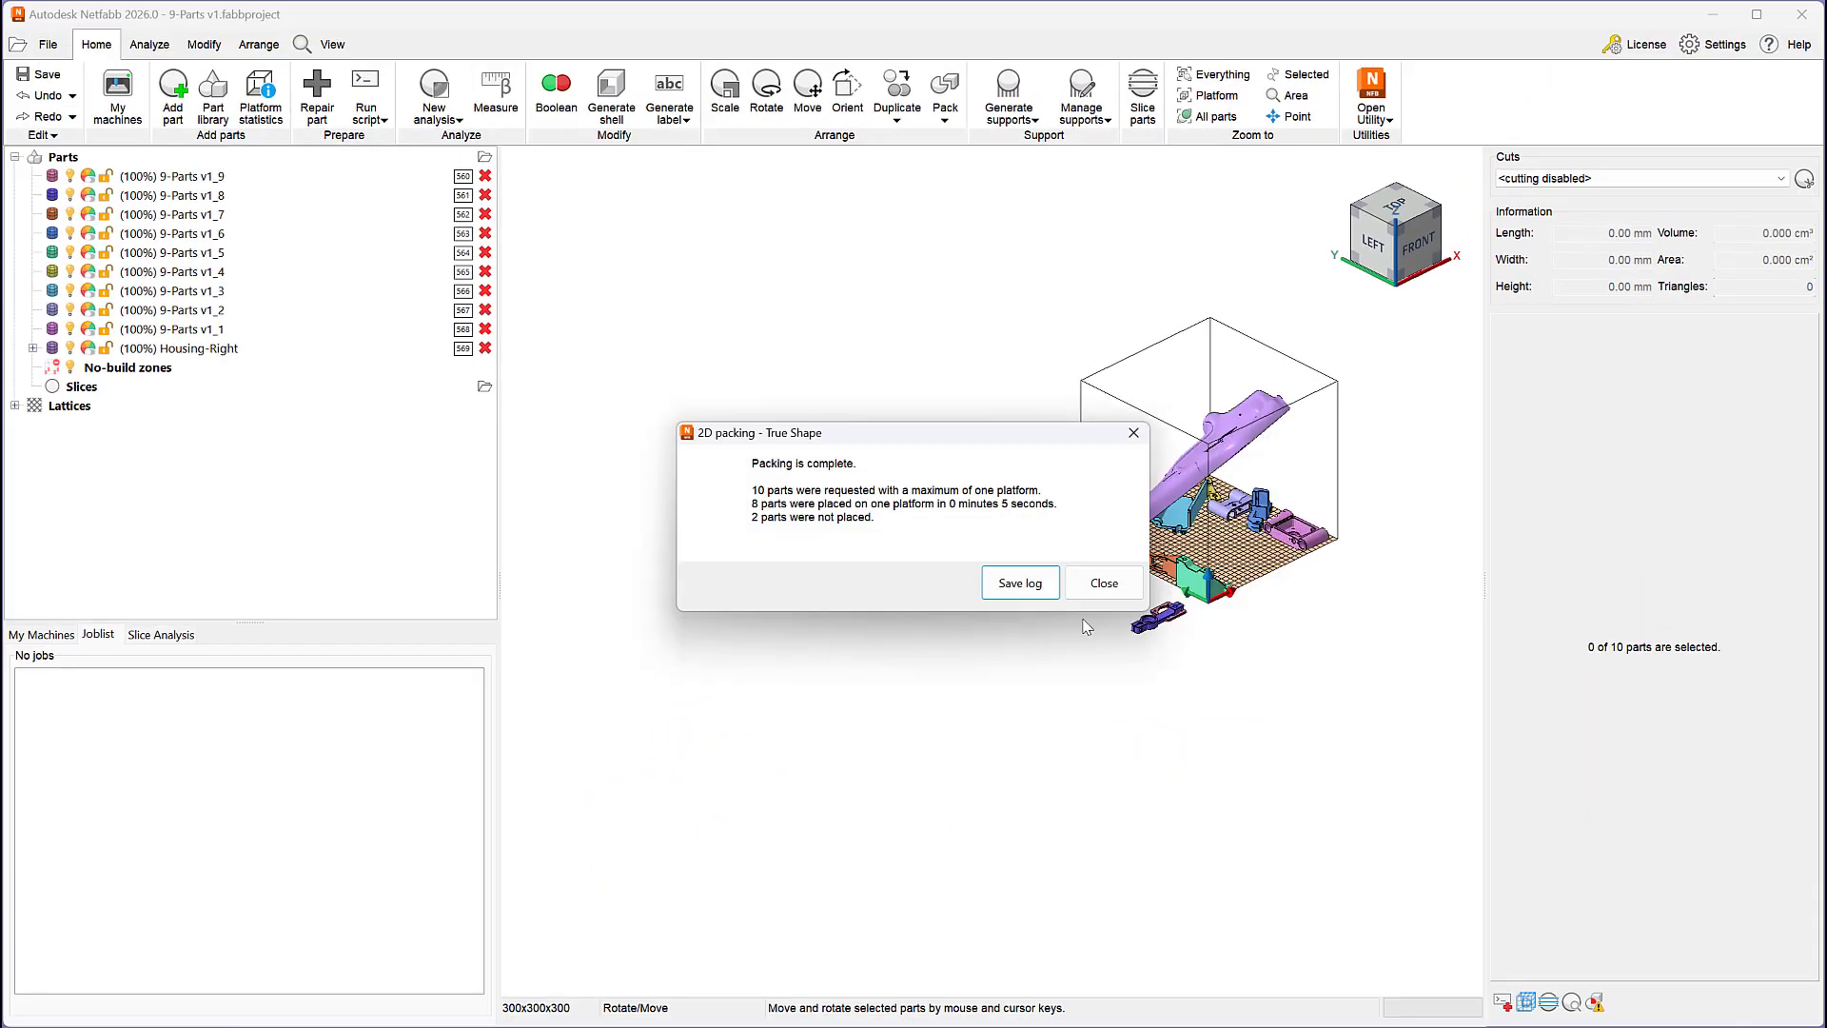
pyautogui.click(1121, 583)
pyautogui.click(1395, 205)
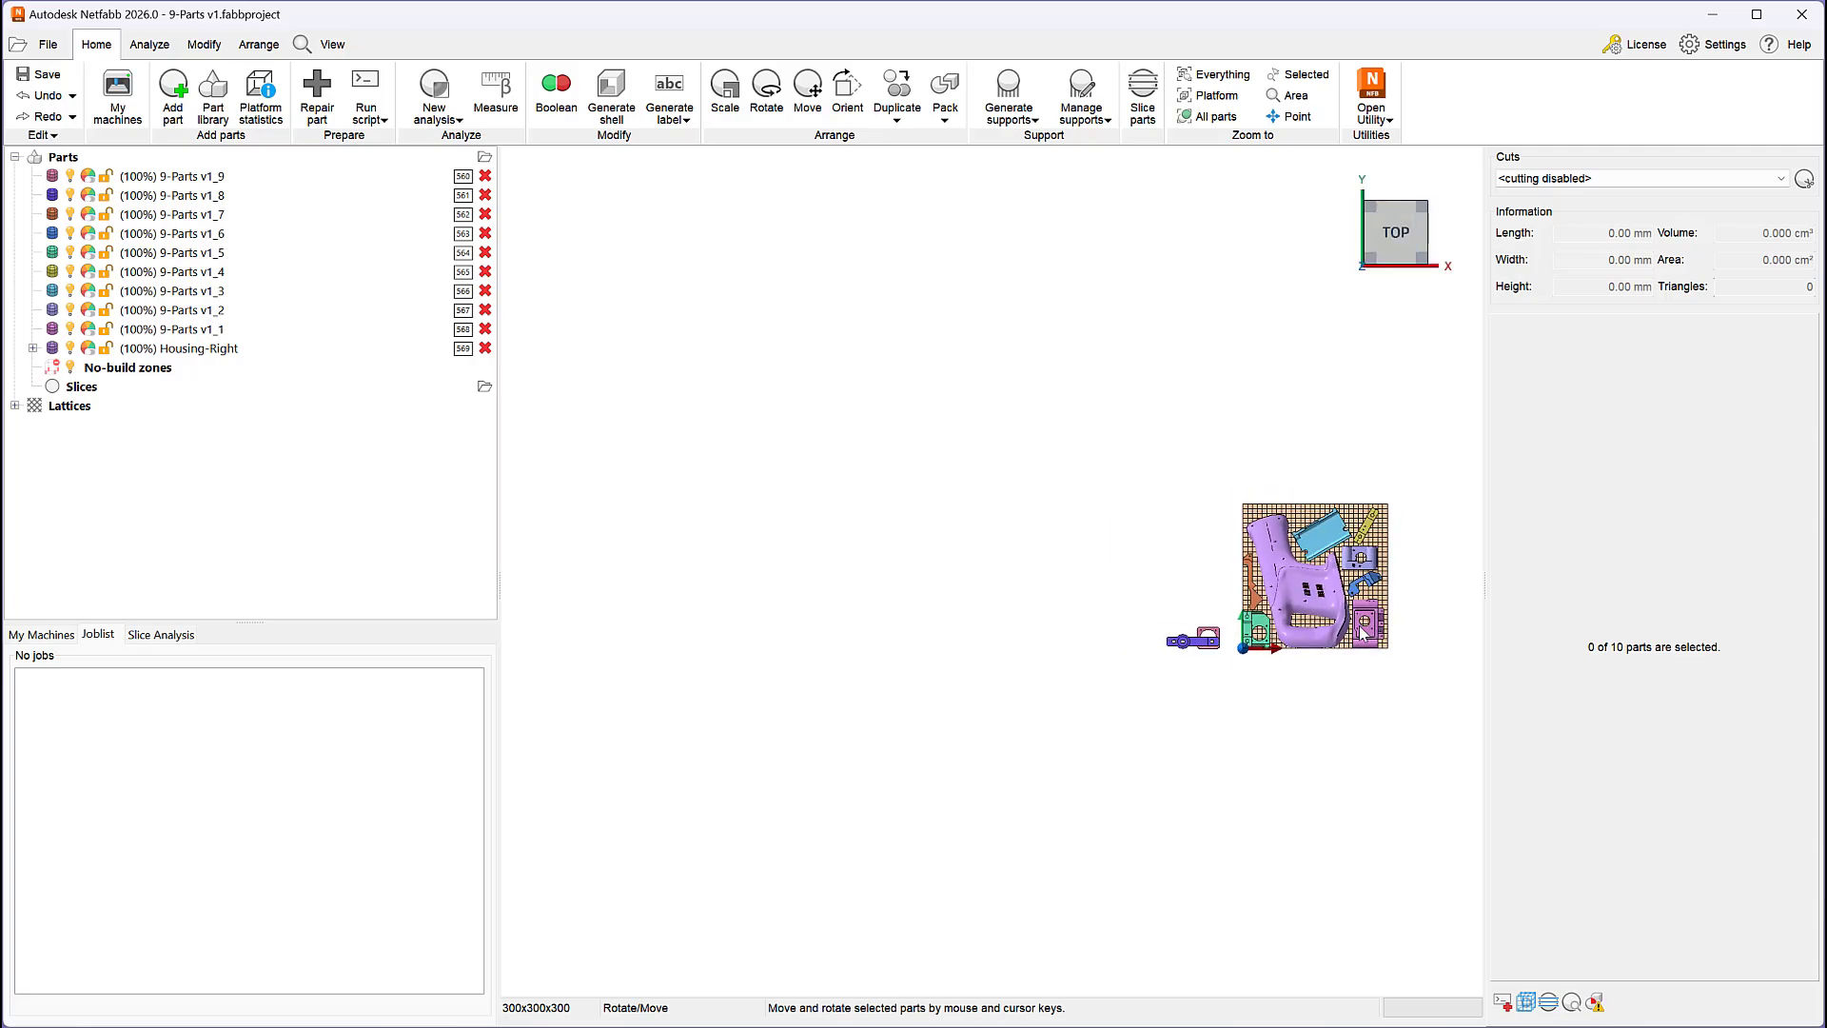
pyautogui.scroll(5, 1362, 633)
pyautogui.moveTo(1363, 634); pyautogui.dragTo(775, 491, button='right')
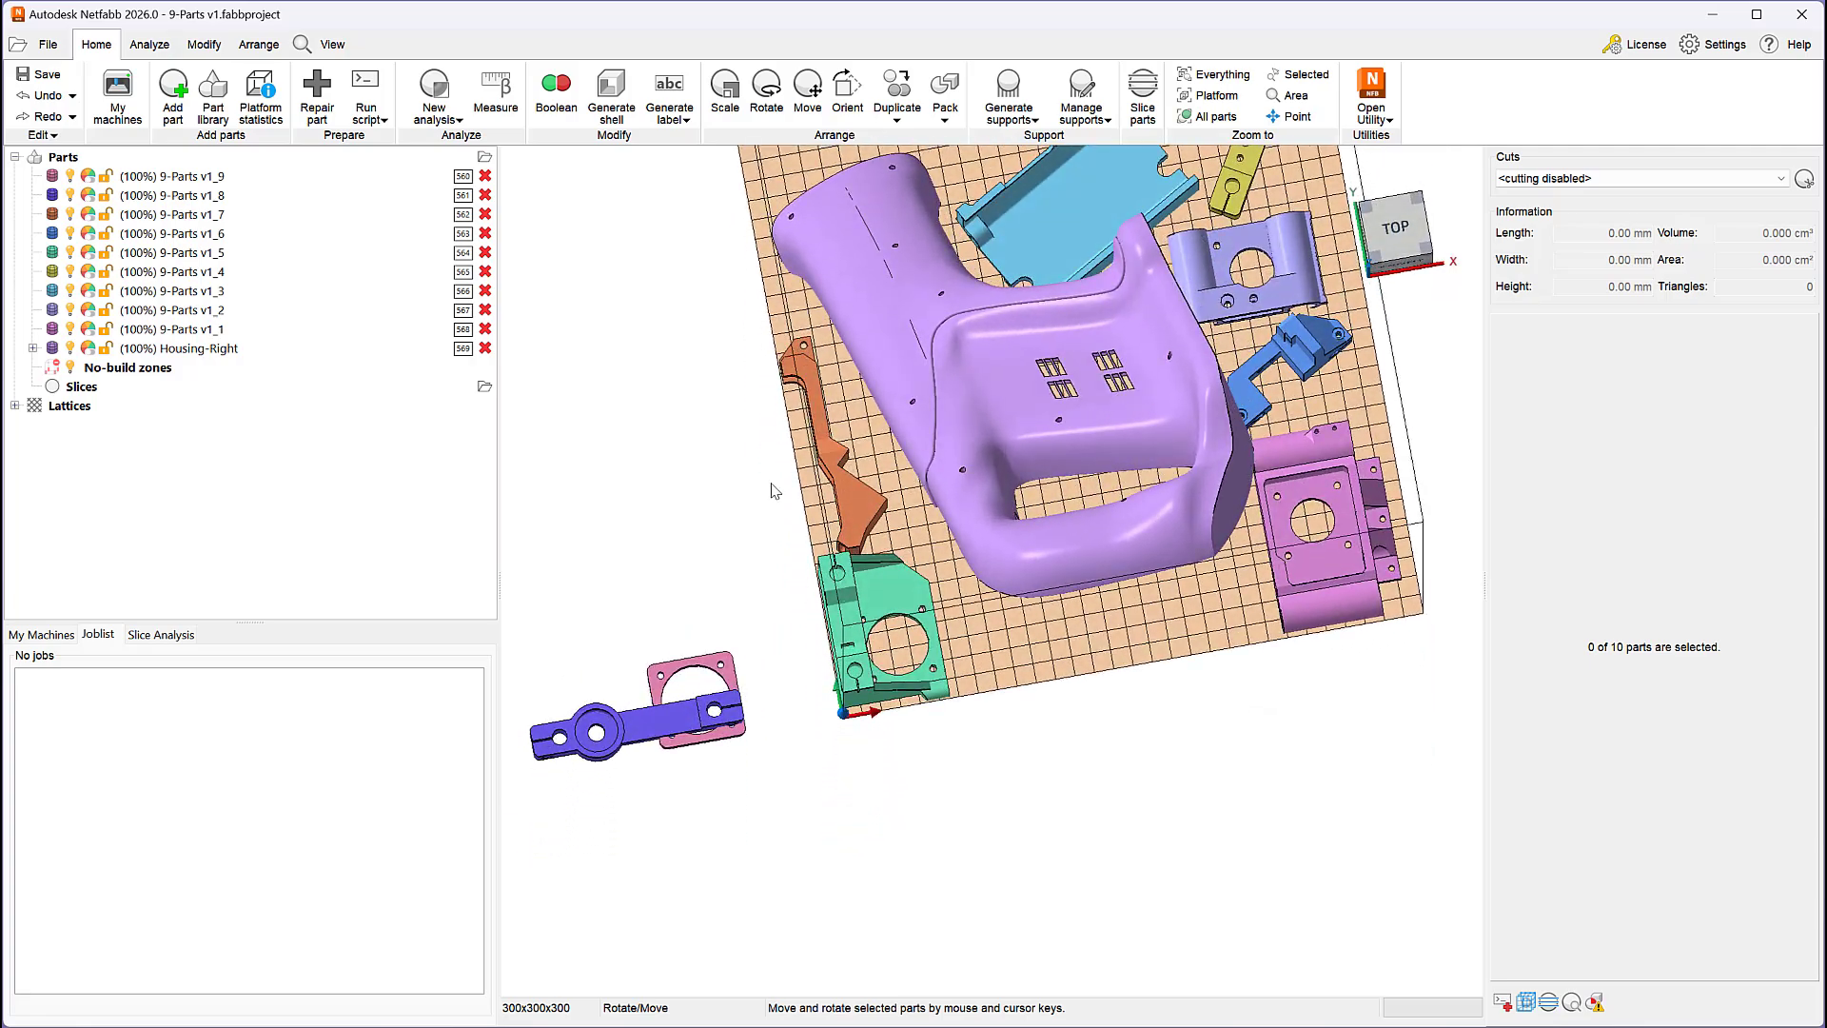
# - Undo and rerun the 2D True Shape packing, then select the orange part 9-Parts v1_7
pyautogui.click(42, 95)
pyautogui.click(945, 95)
pyautogui.click(990, 241)
pyautogui.click(948, 802)
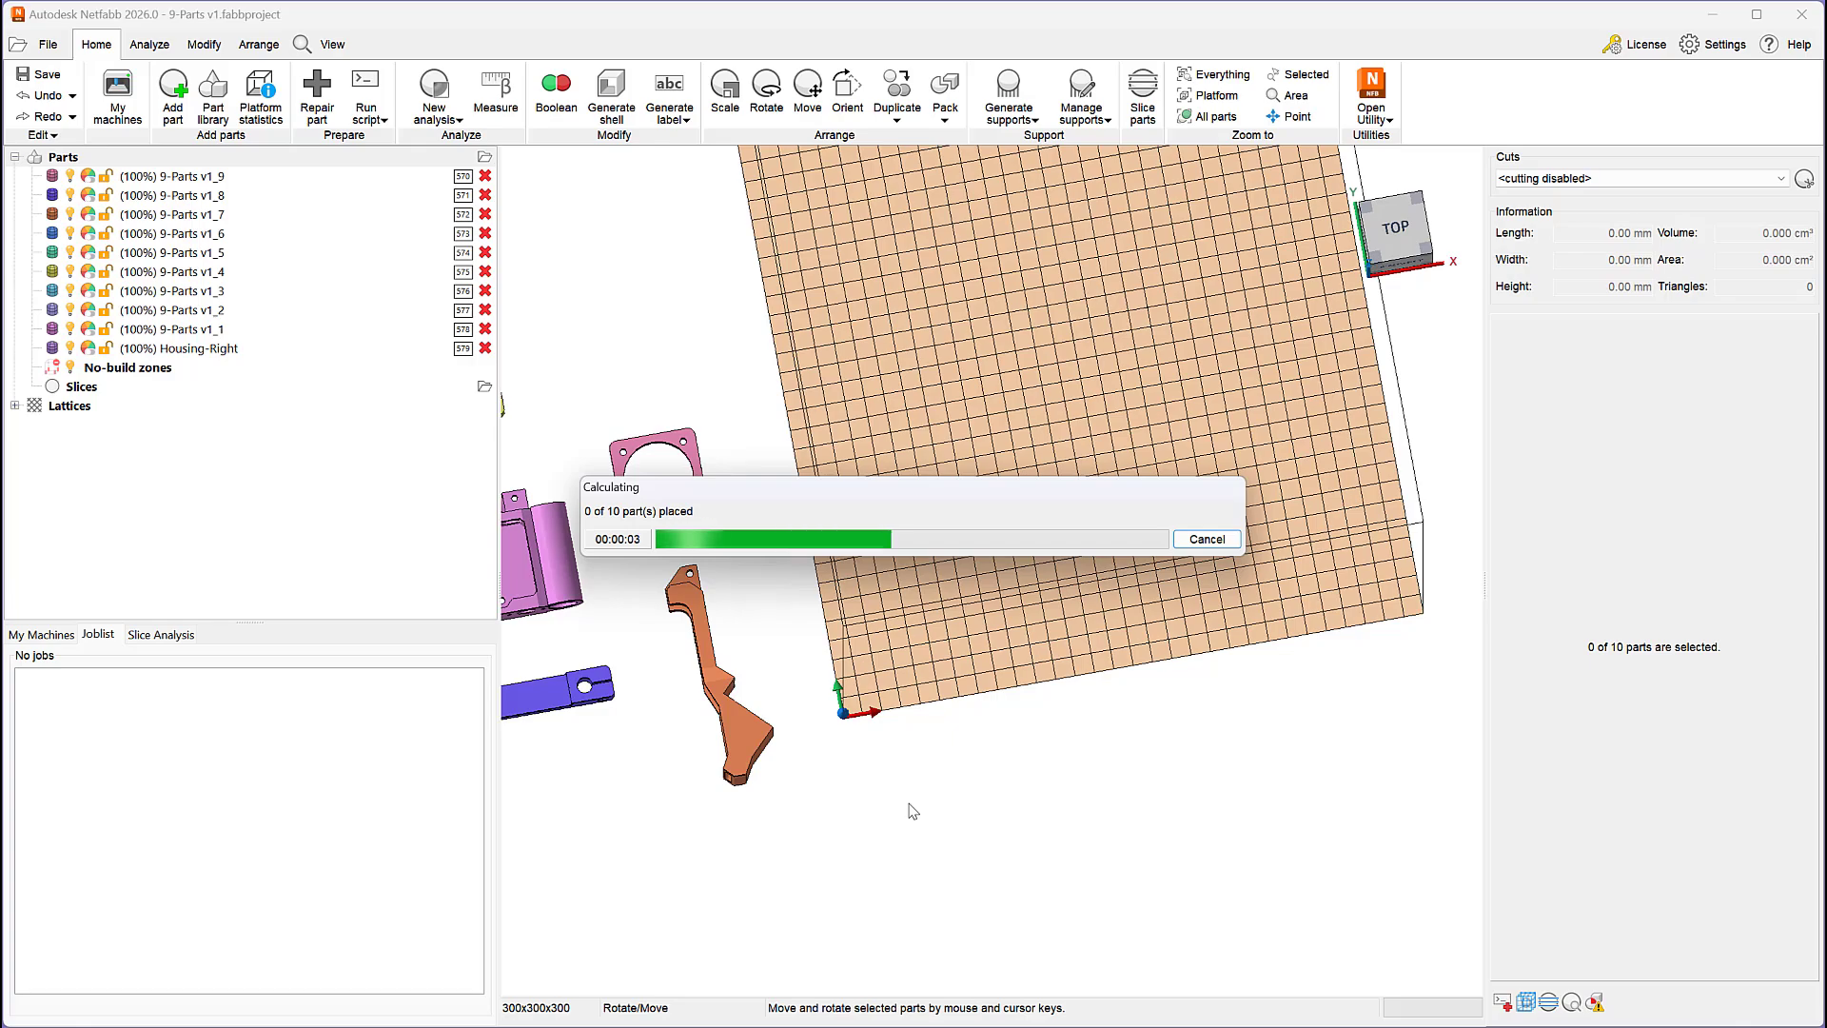
pyautogui.click(1104, 582)
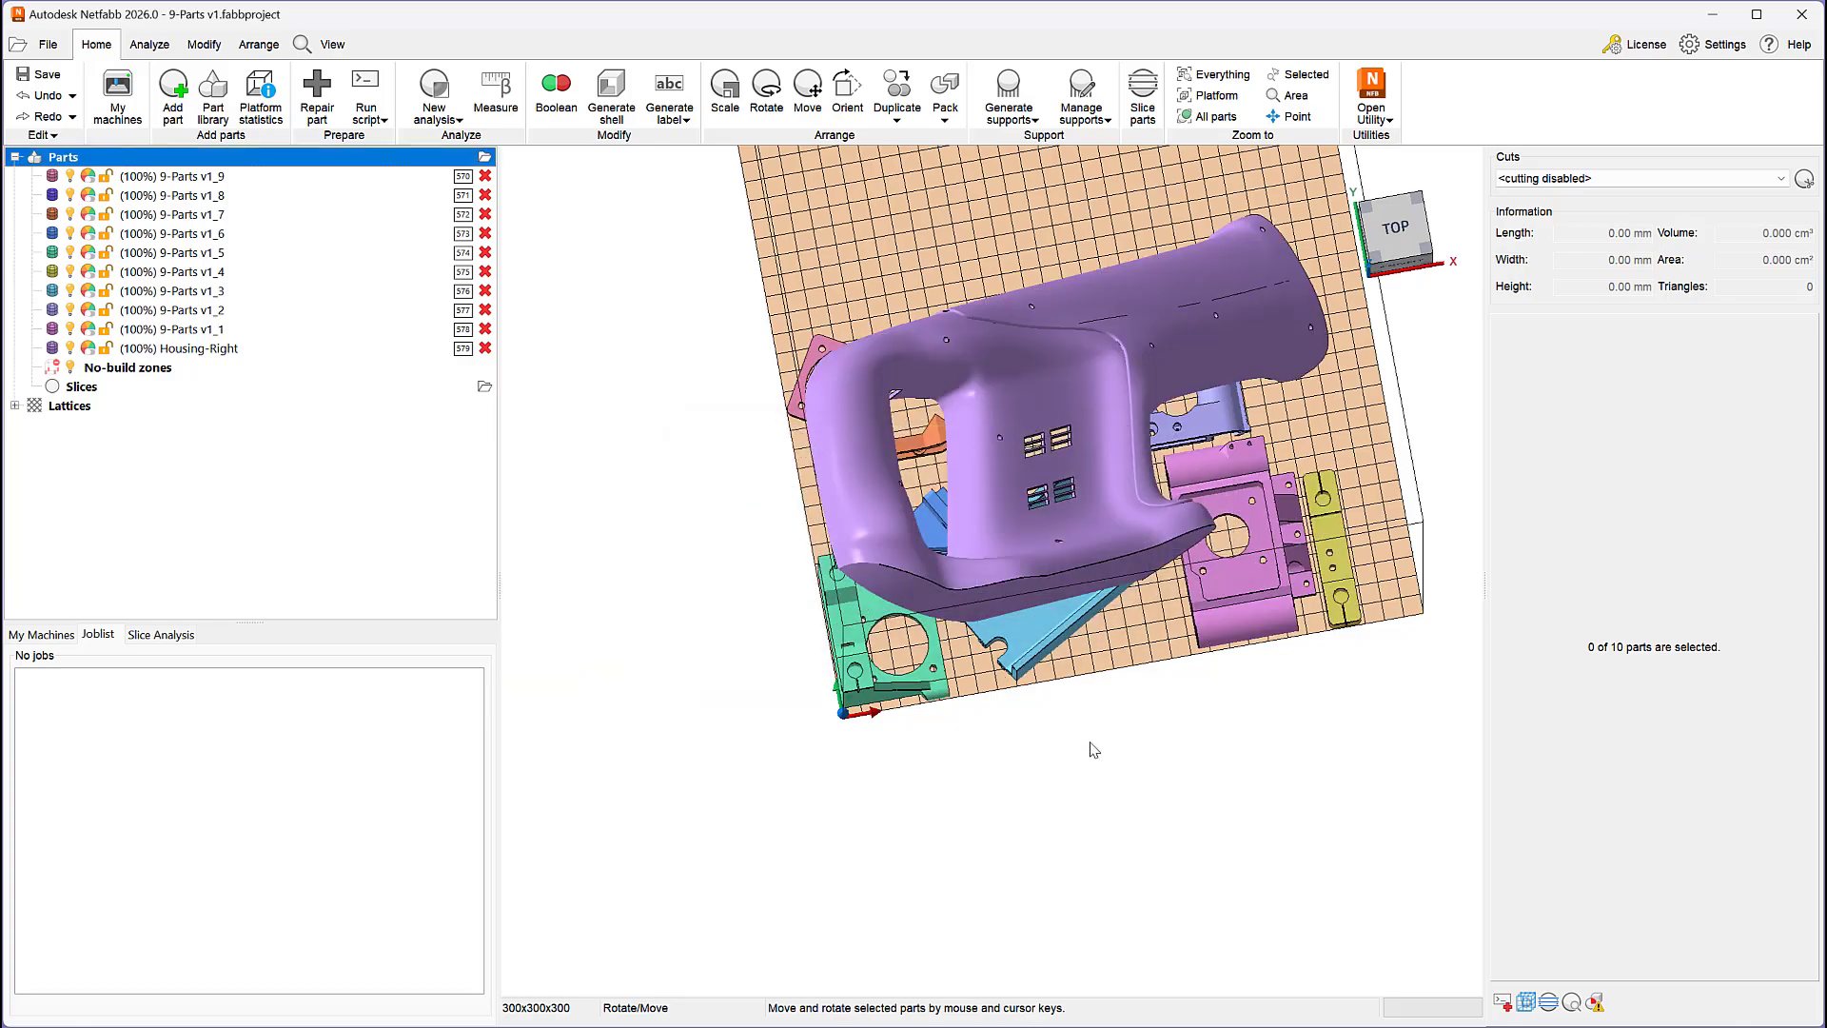
pyautogui.moveTo(1094, 750); pyautogui.dragTo(1138, 835, button='right')
pyautogui.click(1223, 78)
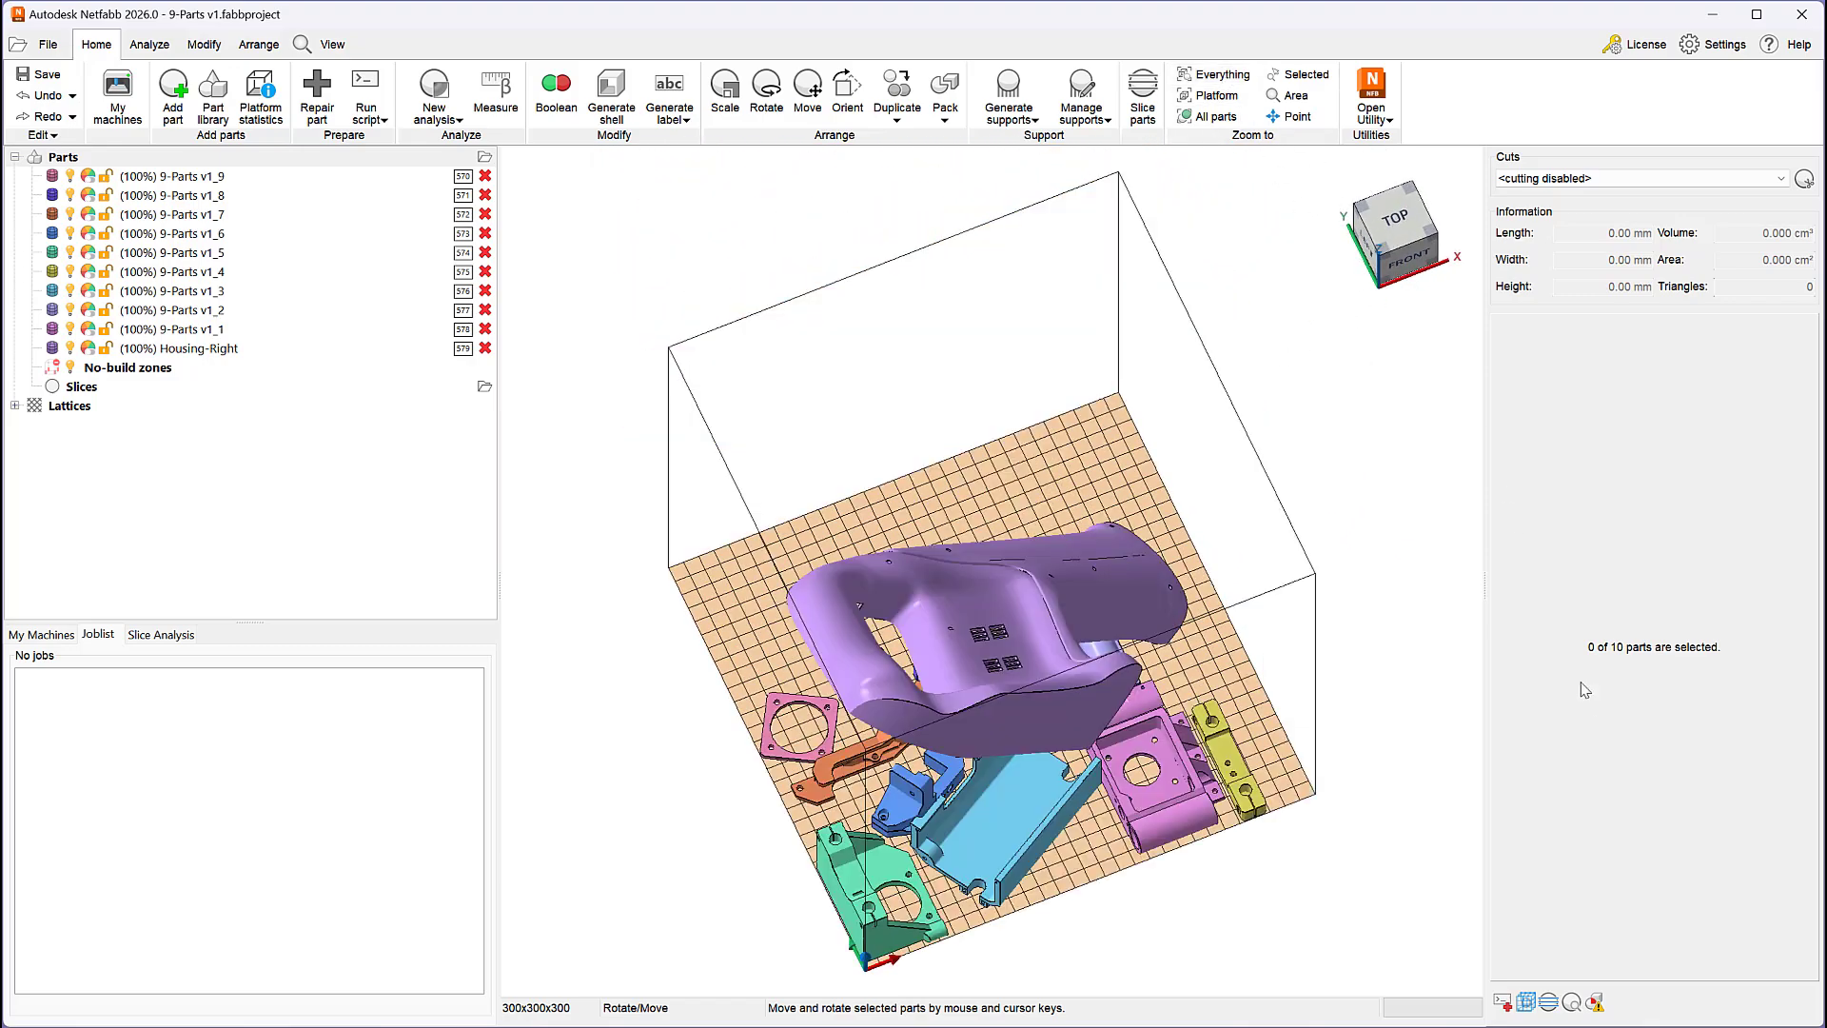
pyautogui.click(842, 771)
# - Fill the build volume in 3D with 9-Parts v1_7, limit 250 duplicates, yielding 109 copies
pyautogui.moveTo(866, 783); pyautogui.dragTo(881, 284, button='right')
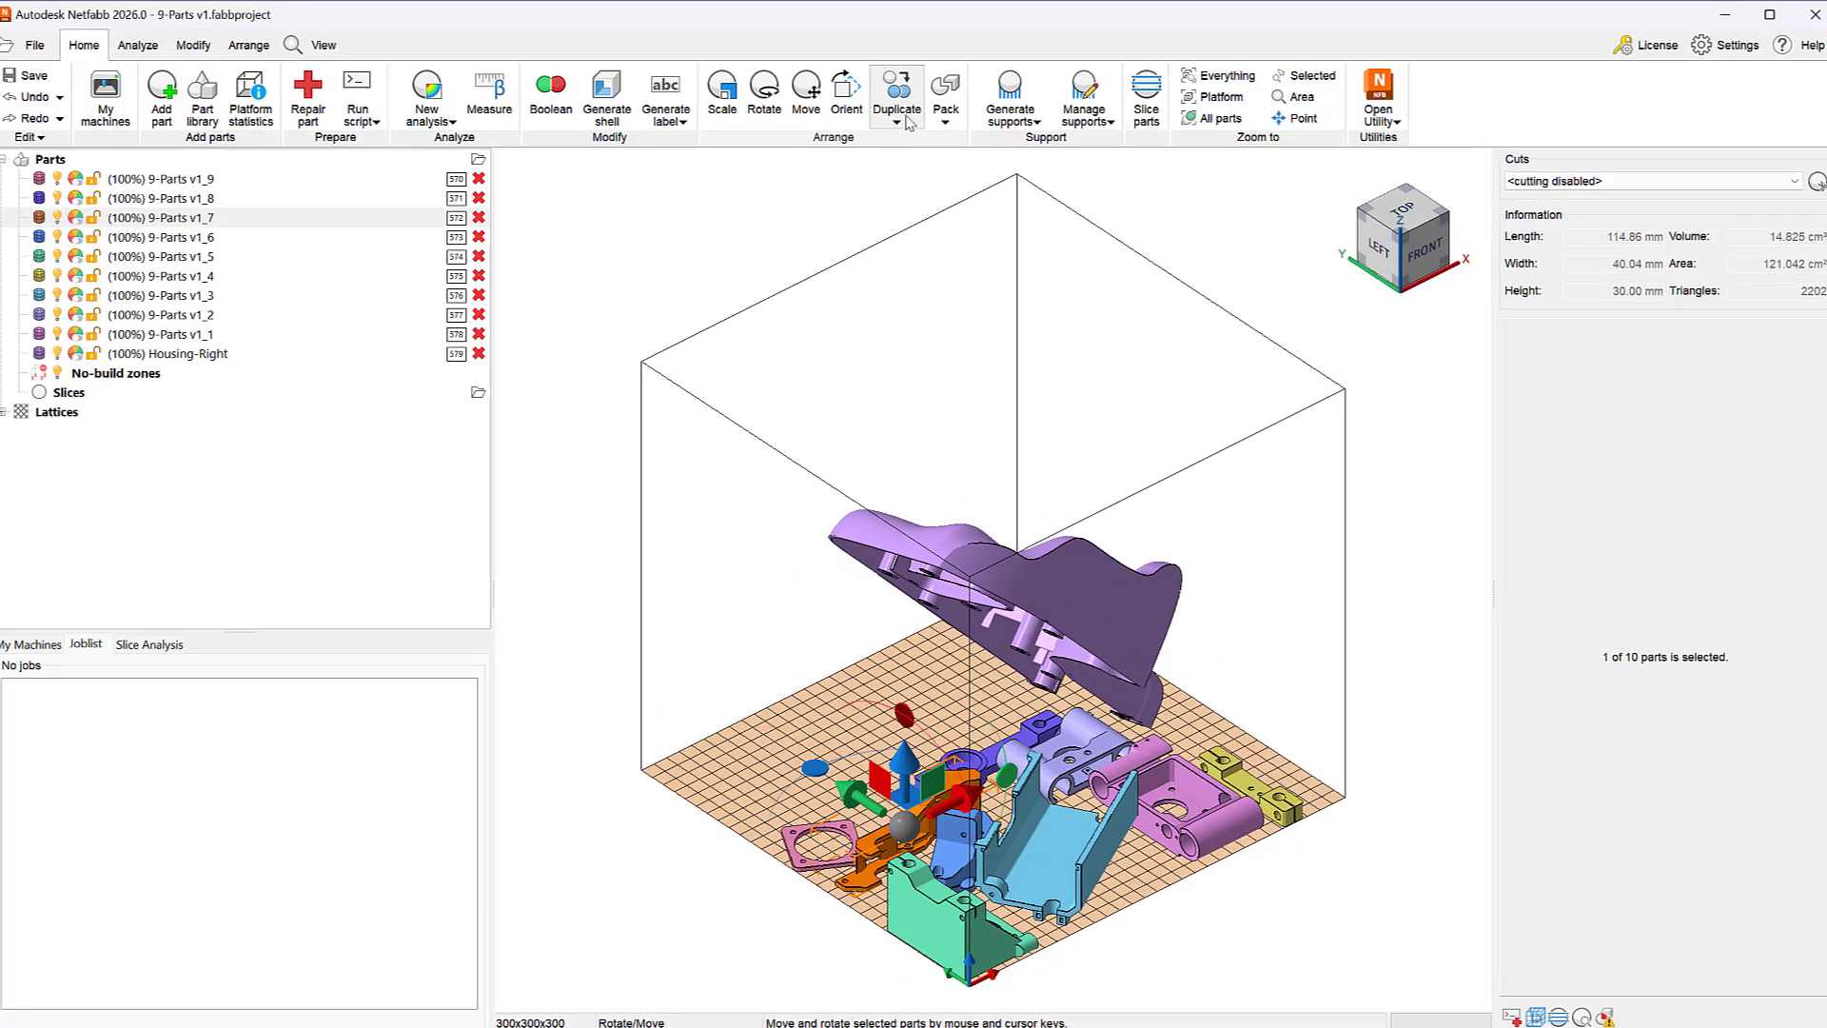
pyautogui.click(899, 119)
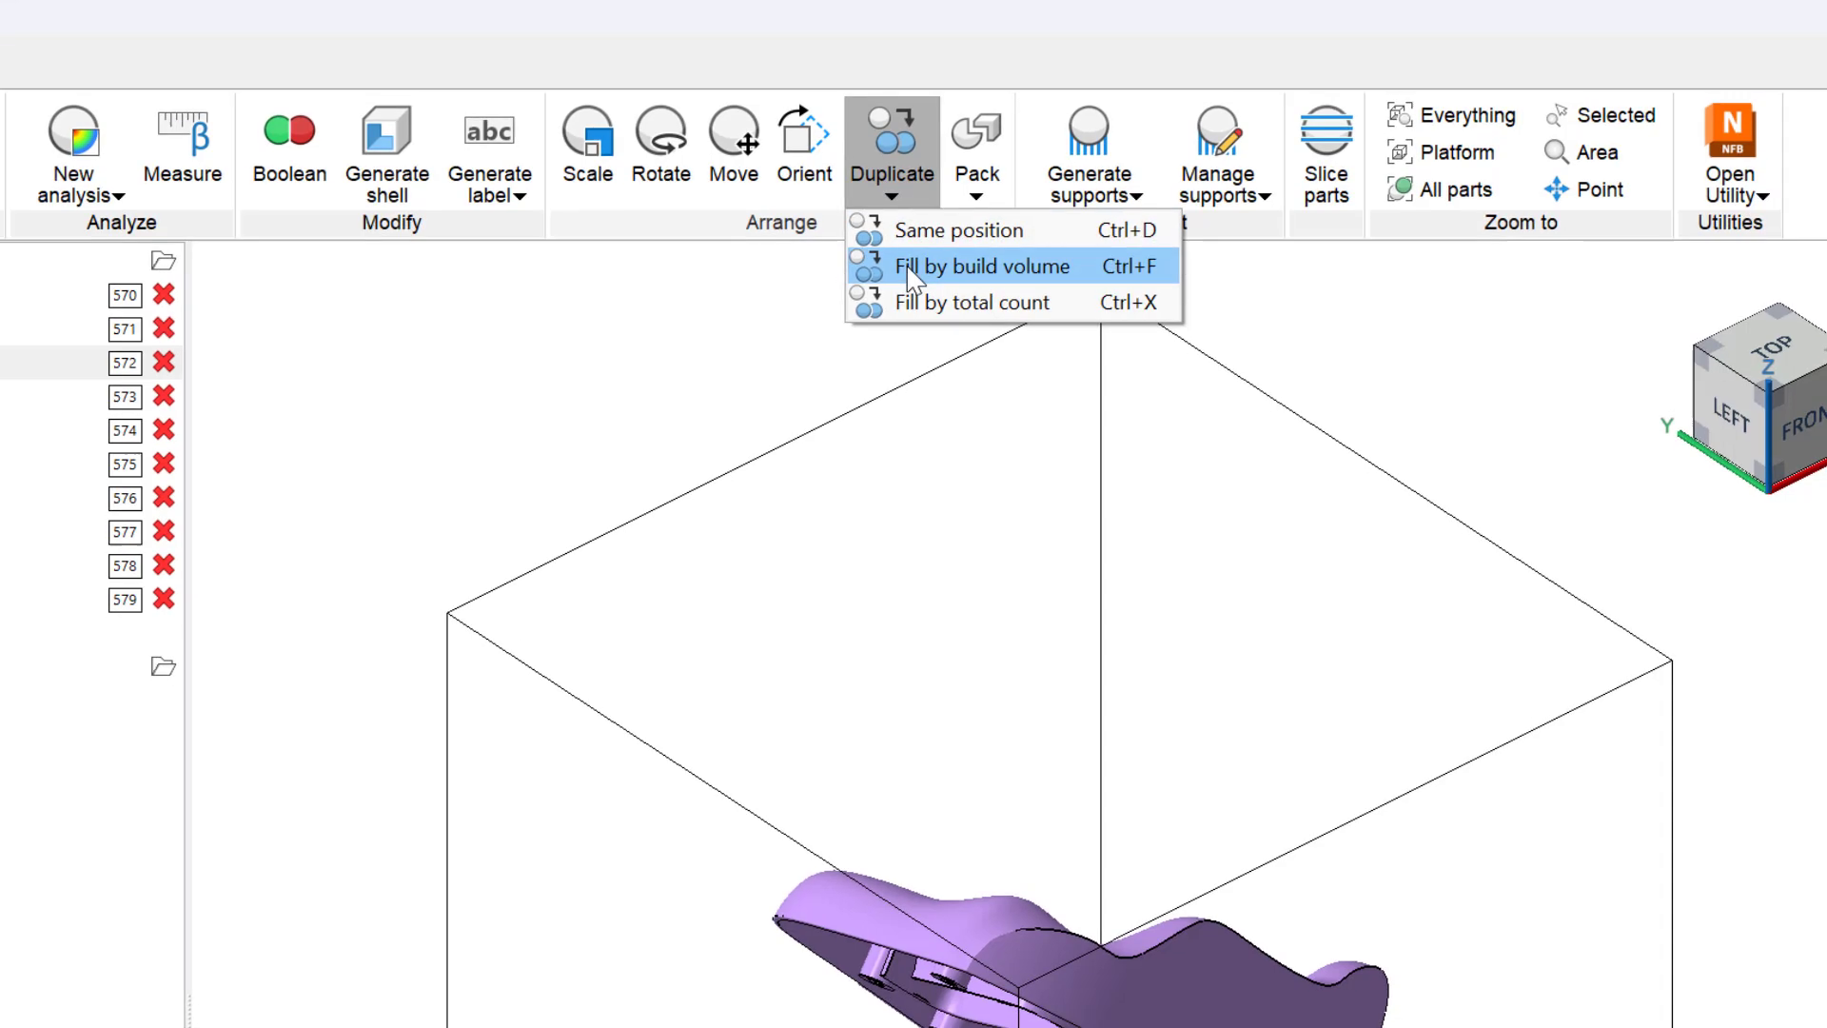
pyautogui.click(912, 276)
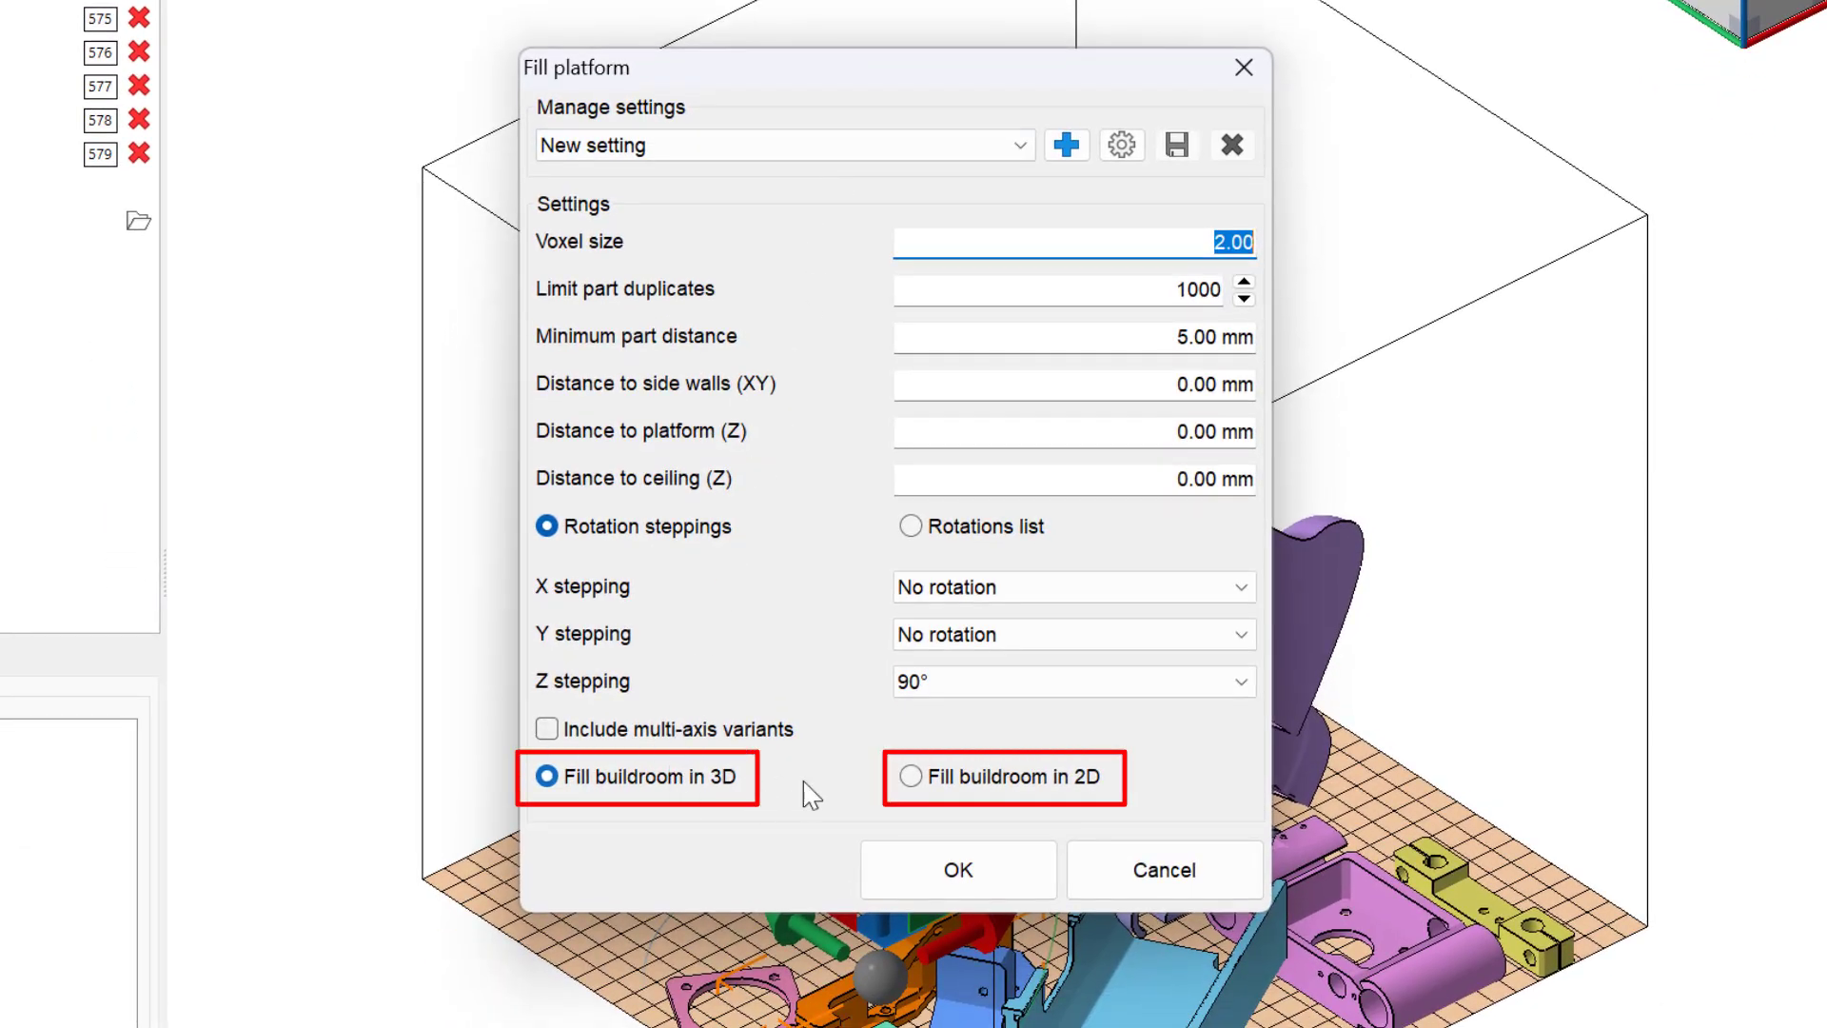
pyautogui.click(933, 786)
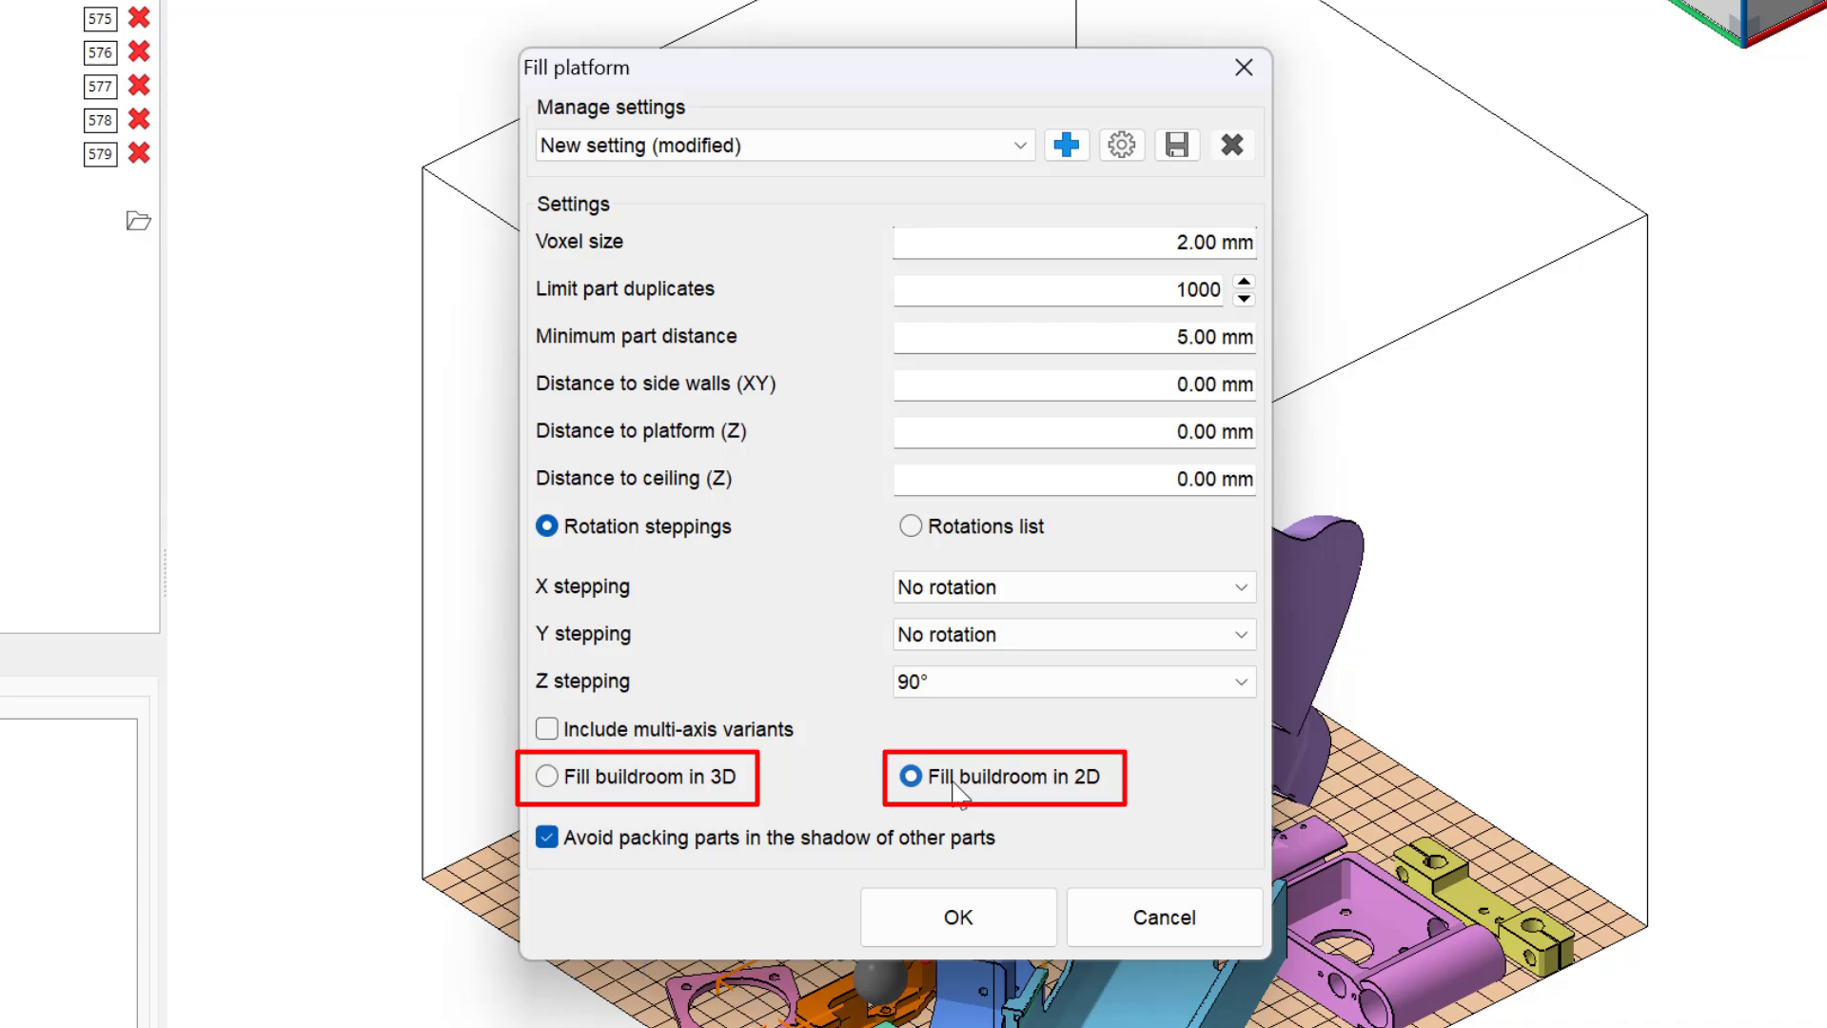
pyautogui.click(683, 788)
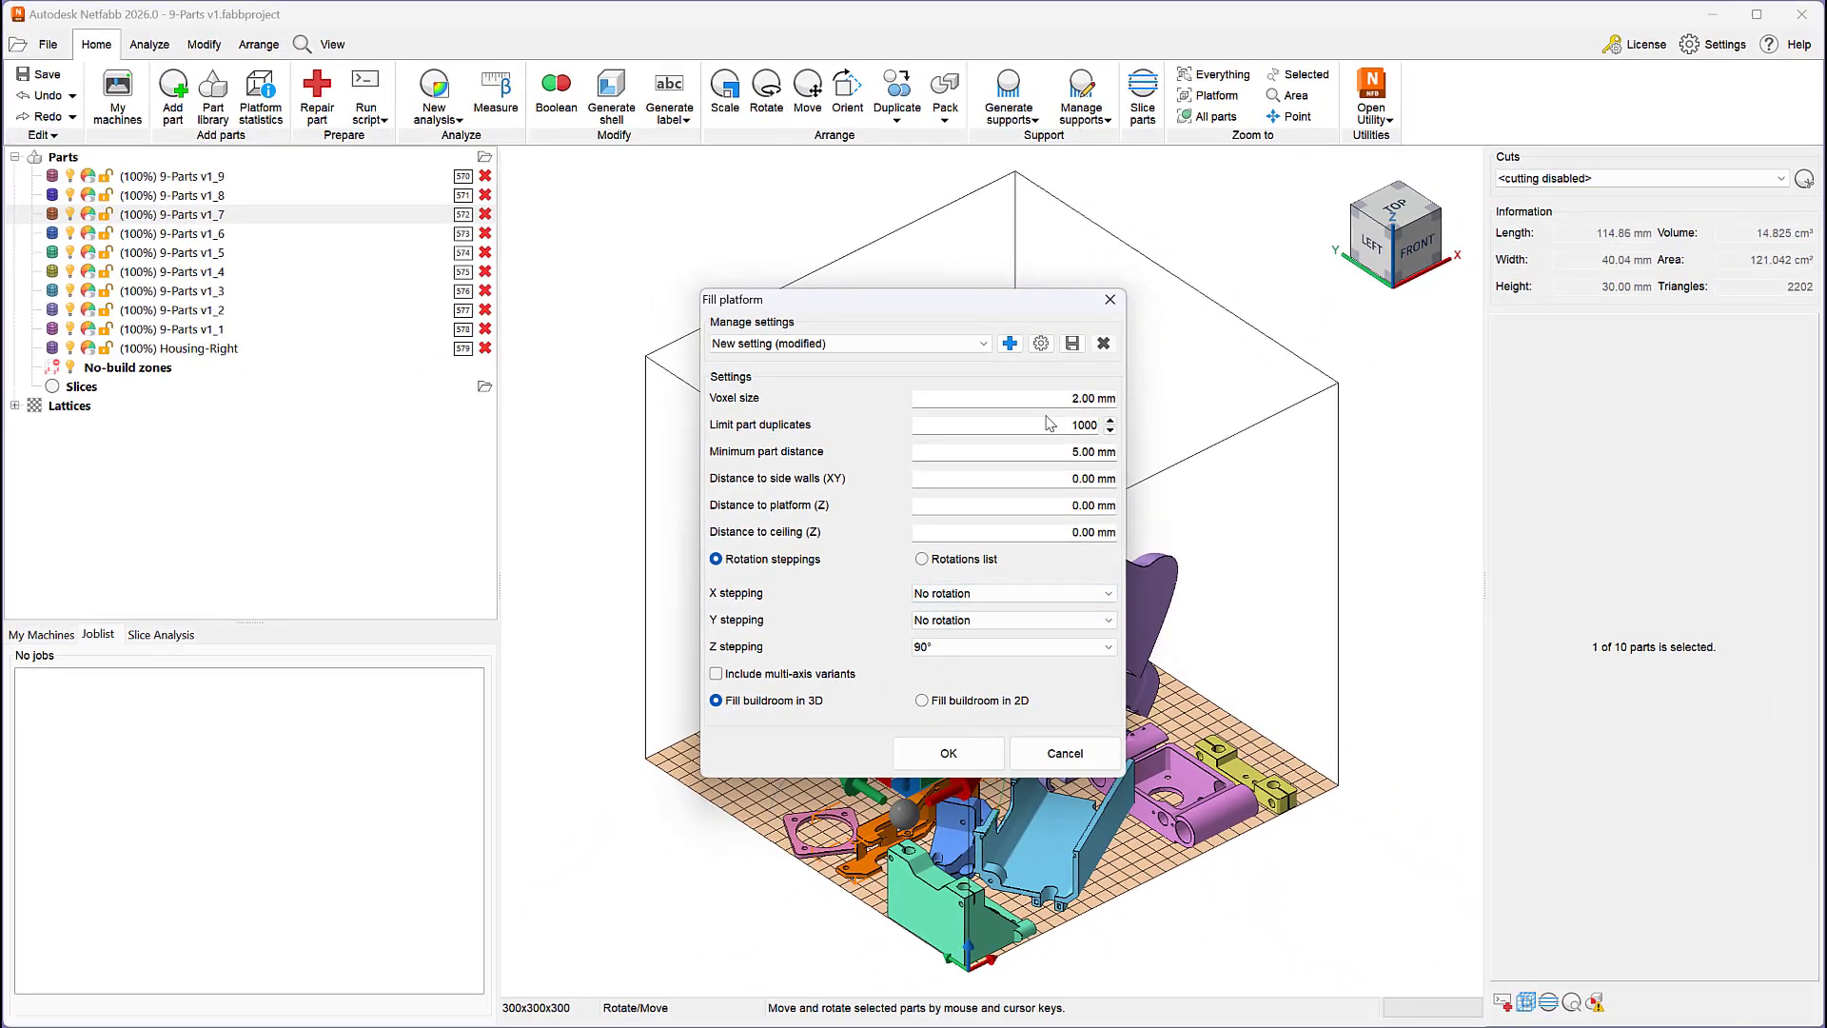
pyautogui.doubleClick(1050, 428)
pyautogui.click(966, 757)
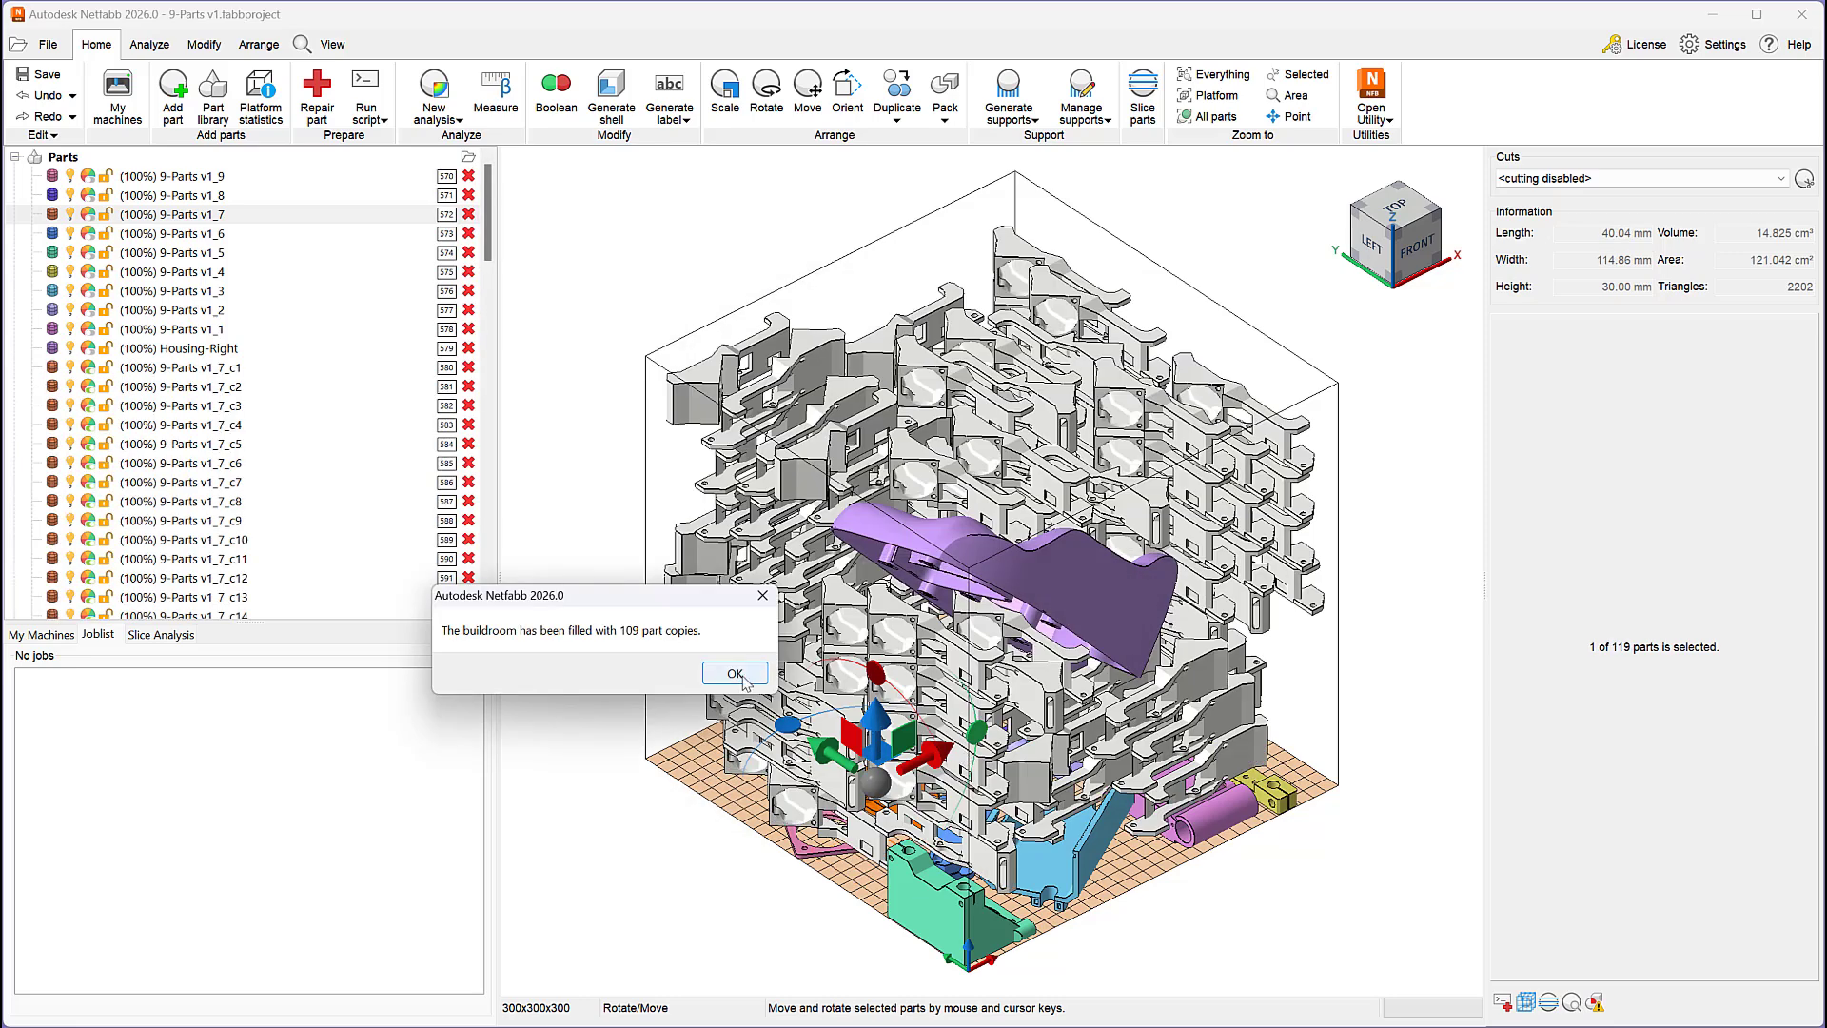
pyautogui.click(736, 674)
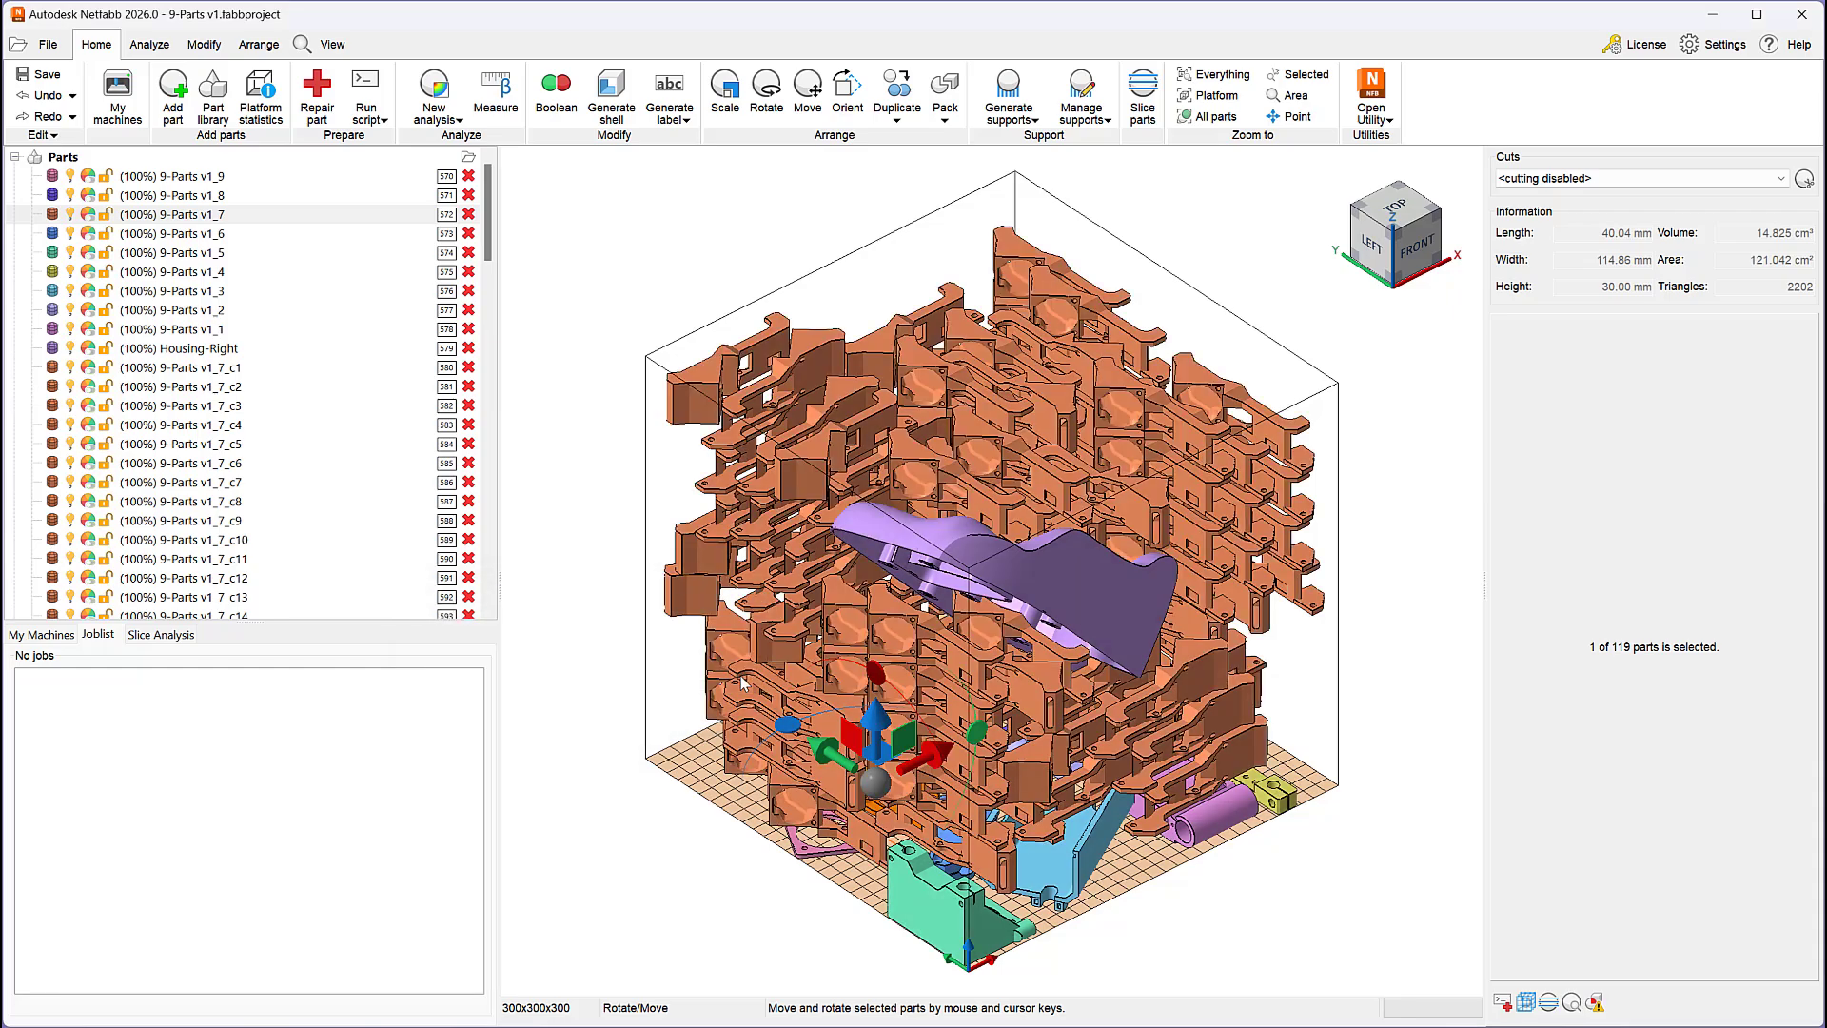